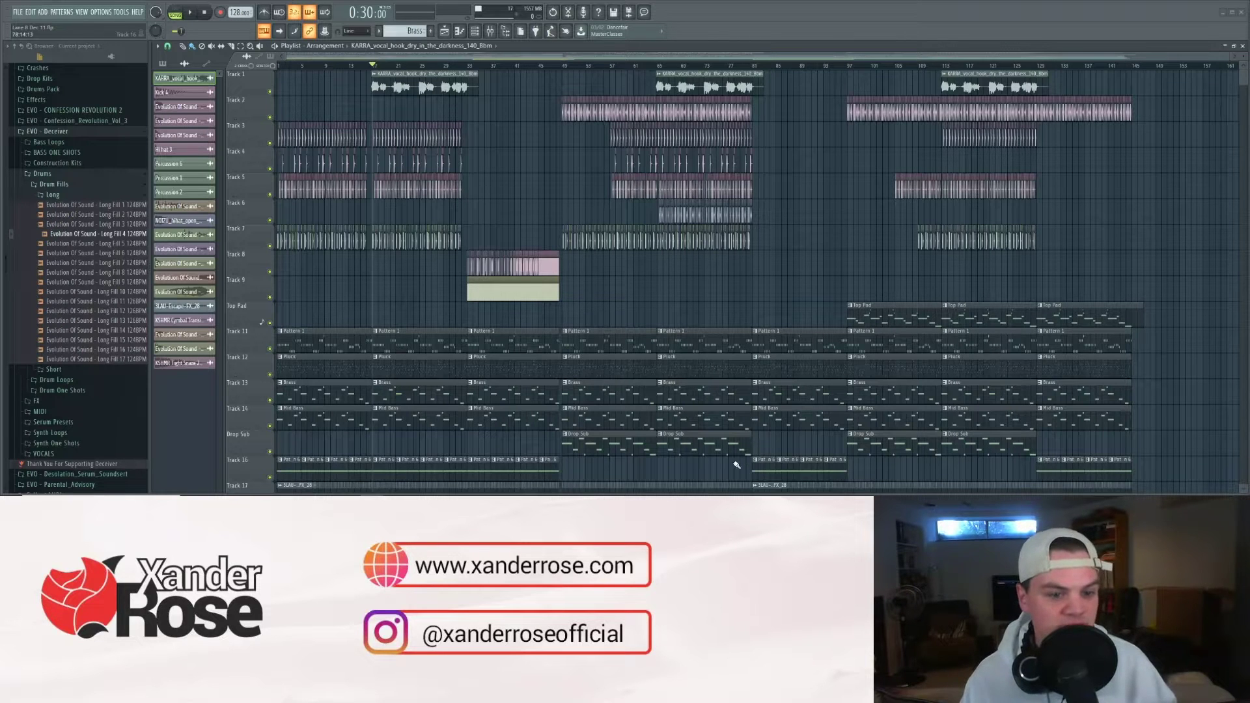
Step: Examine the playlist arrangement from the vocal and drum tracks down to the effects and automation tracks
{"action": "scroll", "coordinate": [510, 279], "scroll_direction": "down", "scroll_amount": 6}
{"action": "scroll", "coordinate": [510, 279], "scroll_direction": "down", "scroll_amount": 3}
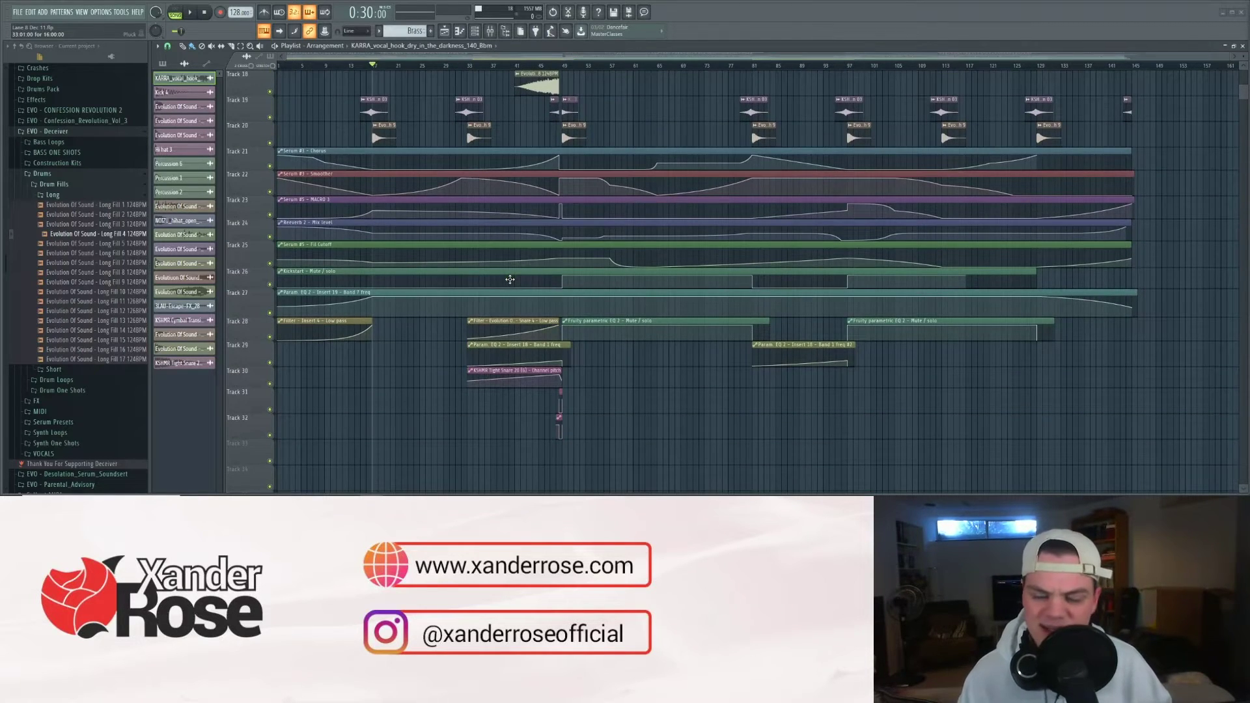
{"action": "scroll", "coordinate": [510, 279], "scroll_direction": "up", "scroll_amount": 4}
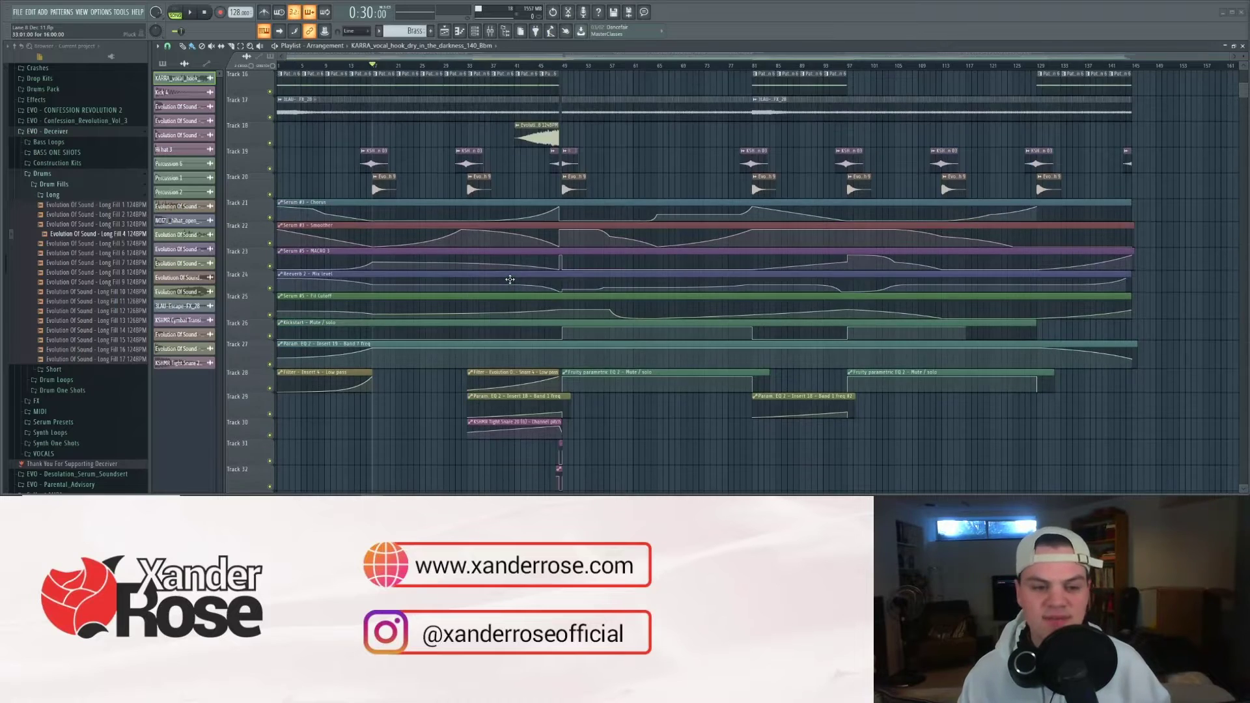
{"action": "scroll", "coordinate": [510, 279], "scroll_direction": "down", "scroll_amount": 3}
{"action": "scroll", "coordinate": [510, 280], "scroll_direction": "up", "scroll_amount": 9}
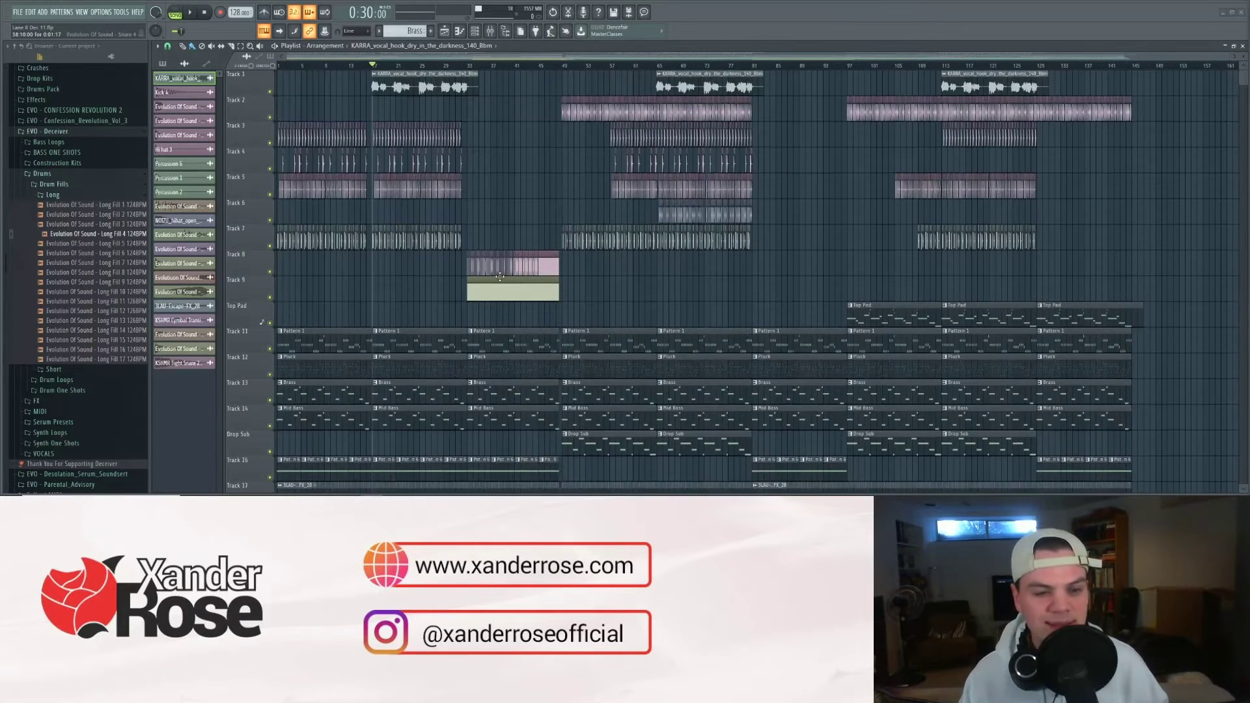
{"action": "scroll", "coordinate": [500, 277], "scroll_direction": "down", "scroll_amount": 5}
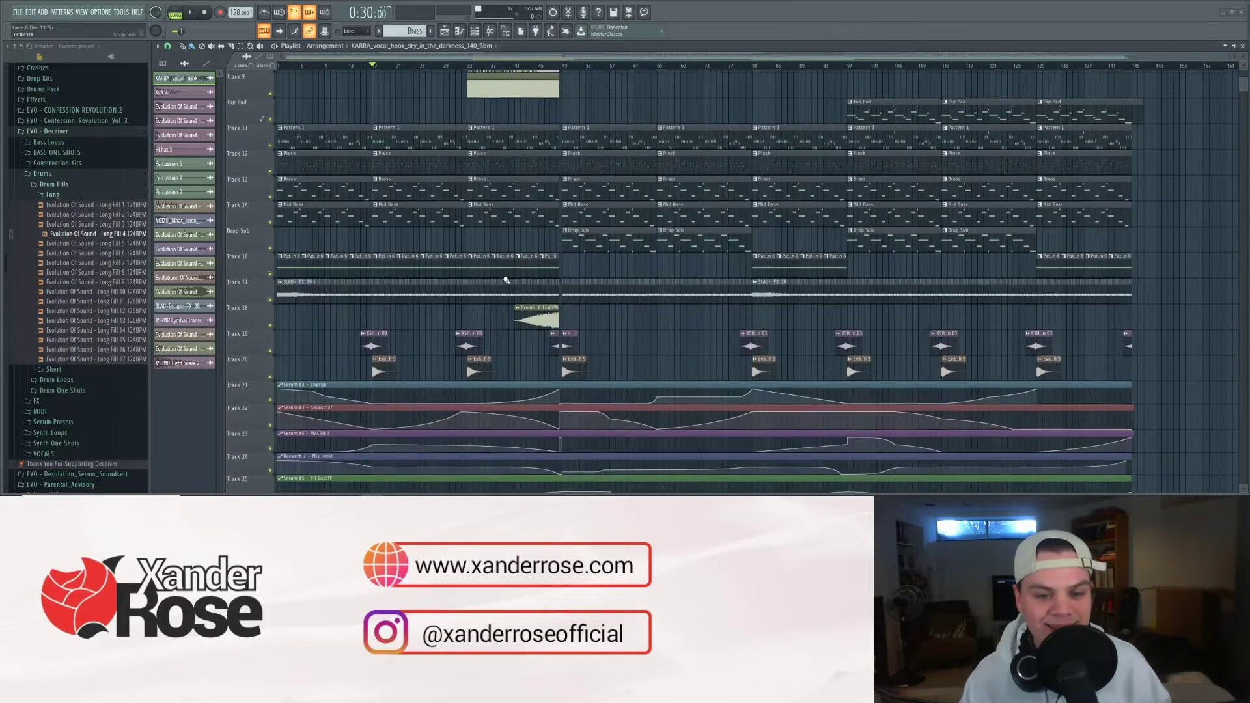
{"action": "scroll", "coordinate": [504, 278], "scroll_direction": "down", "scroll_amount": 6}
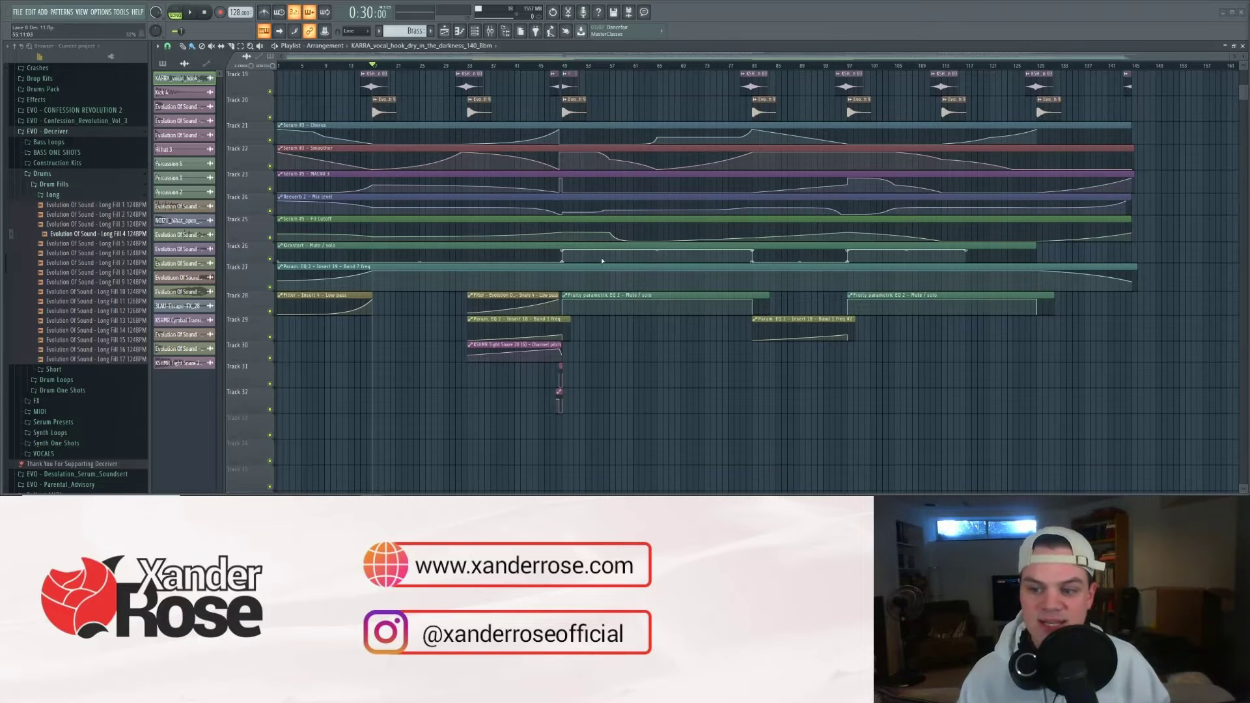
{"action": "scroll", "coordinate": [602, 261], "scroll_direction": "up", "scroll_amount": 10}
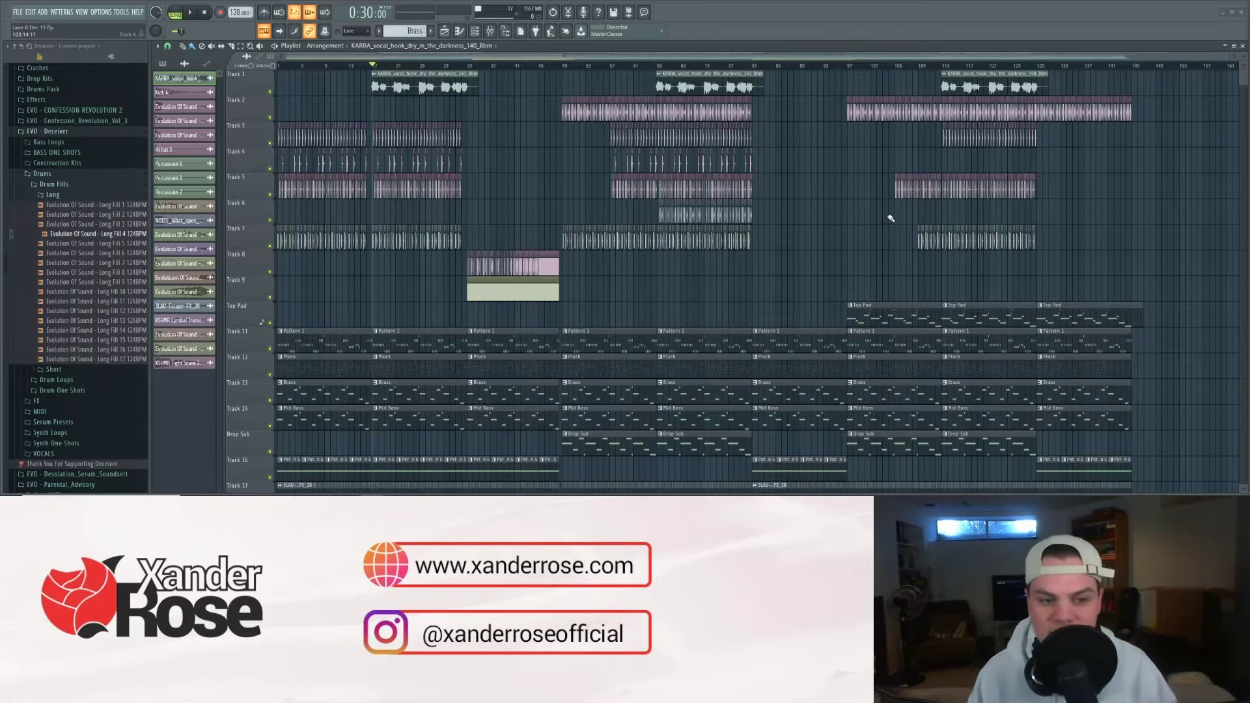
{"action": "scroll", "coordinate": [837, 277], "scroll_direction": "down", "scroll_amount": 6}
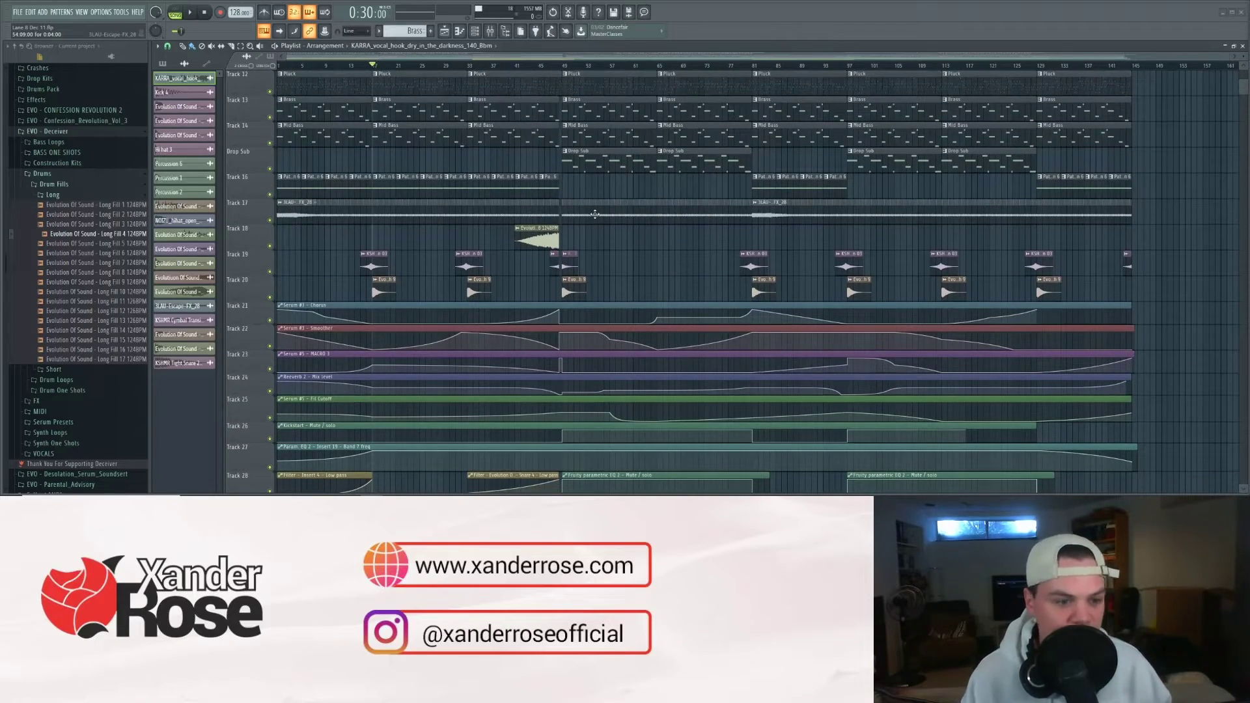
{"action": "scroll", "coordinate": [563, 215], "scroll_direction": "up", "scroll_amount": 6}
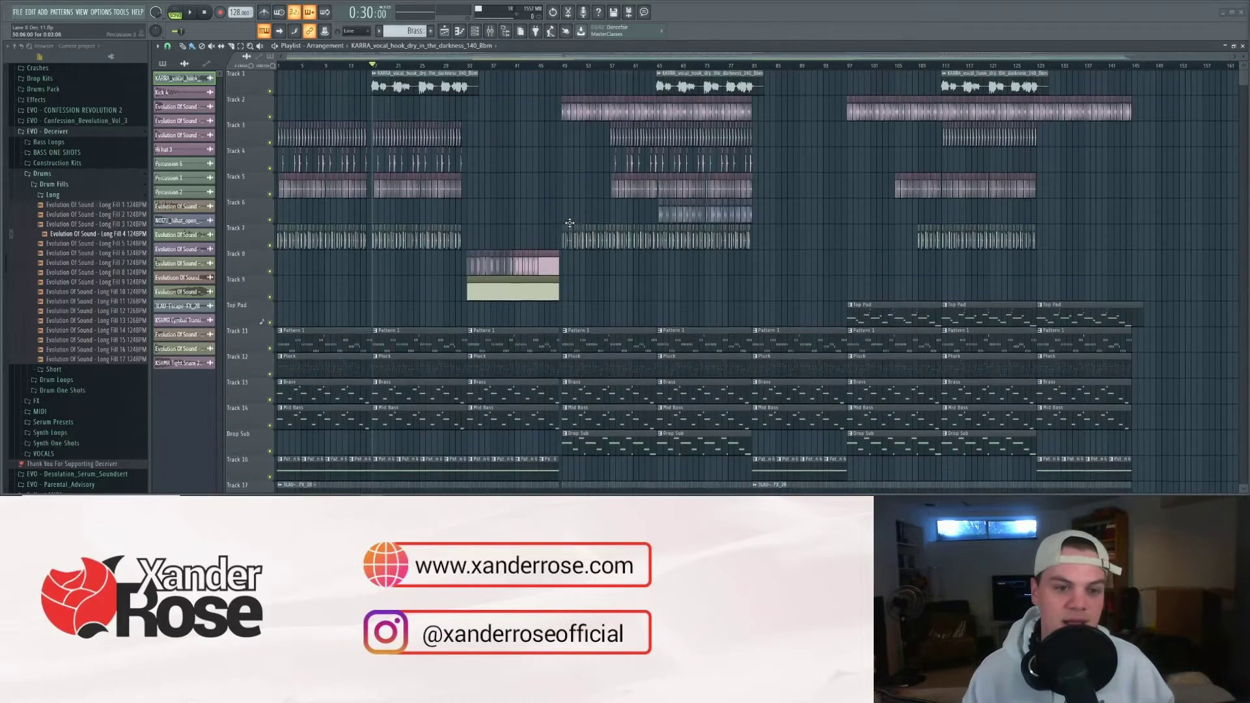
{"action": "scroll", "coordinate": [658, 64], "scroll_direction": "up", "scroll_amount": 4}
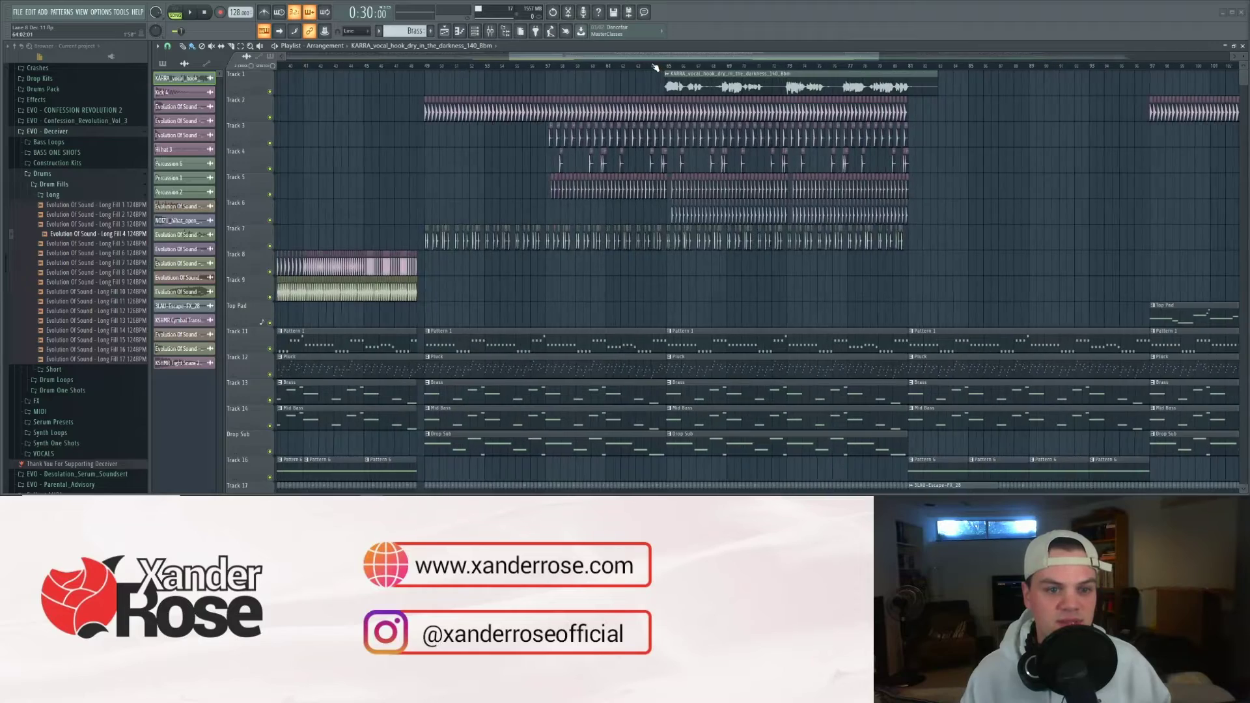
{"action": "scroll", "coordinate": [655, 66], "scroll_direction": "down", "scroll_amount": 4}
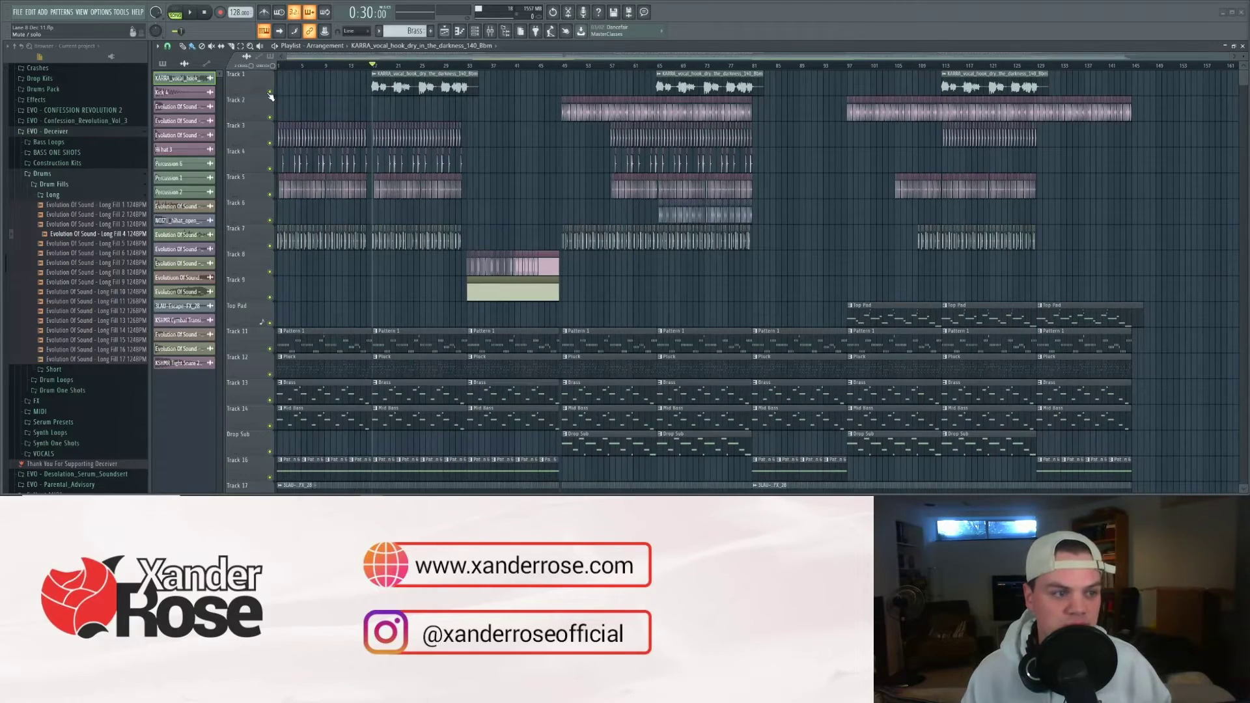
Step: Solo the vocal on Track 1 and re-enable automation tracks 21 to 30
{"action": "scroll", "coordinate": [277, 117], "scroll_direction": "down", "scroll_amount": 10}
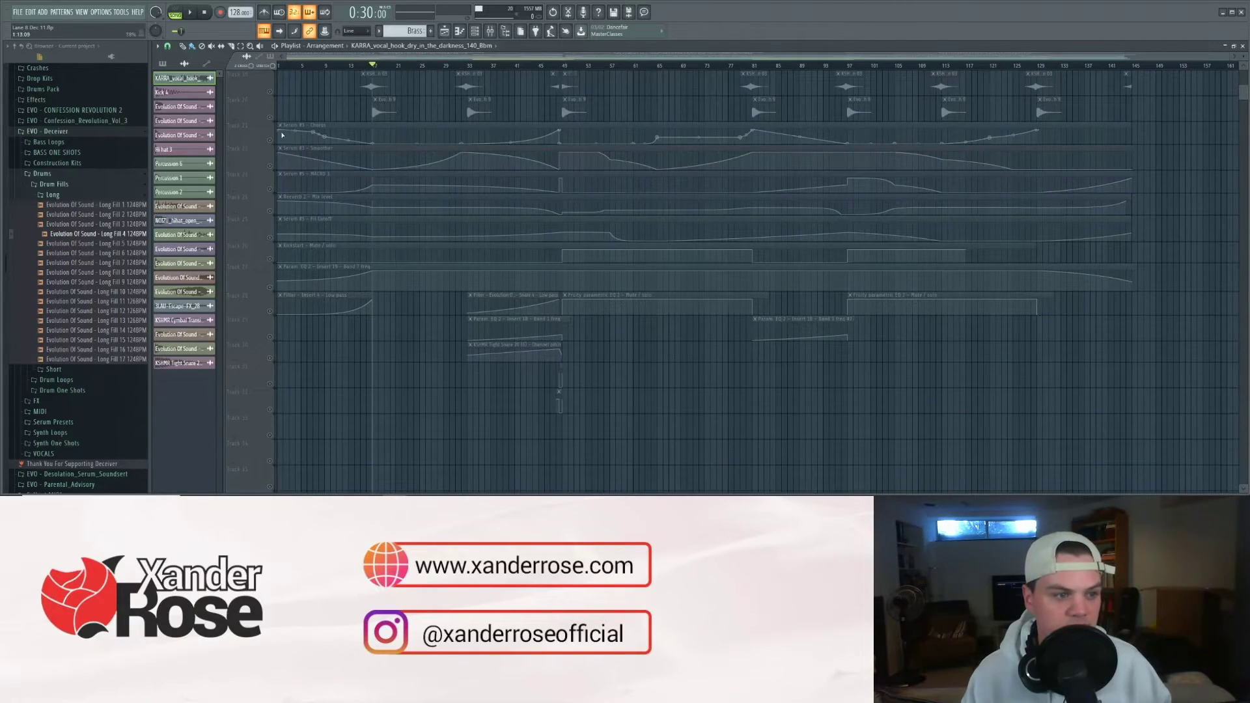
{"action": "left_click", "coordinate": [270, 140]}
{"action": "left_click", "coordinate": [270, 167]}
{"action": "left_click", "coordinate": [270, 189]}
{"action": "left_click", "coordinate": [269, 212]}
{"action": "left_click", "coordinate": [270, 237]}
{"action": "left_click", "coordinate": [269, 259]}
{"action": "left_click", "coordinate": [269, 287]}
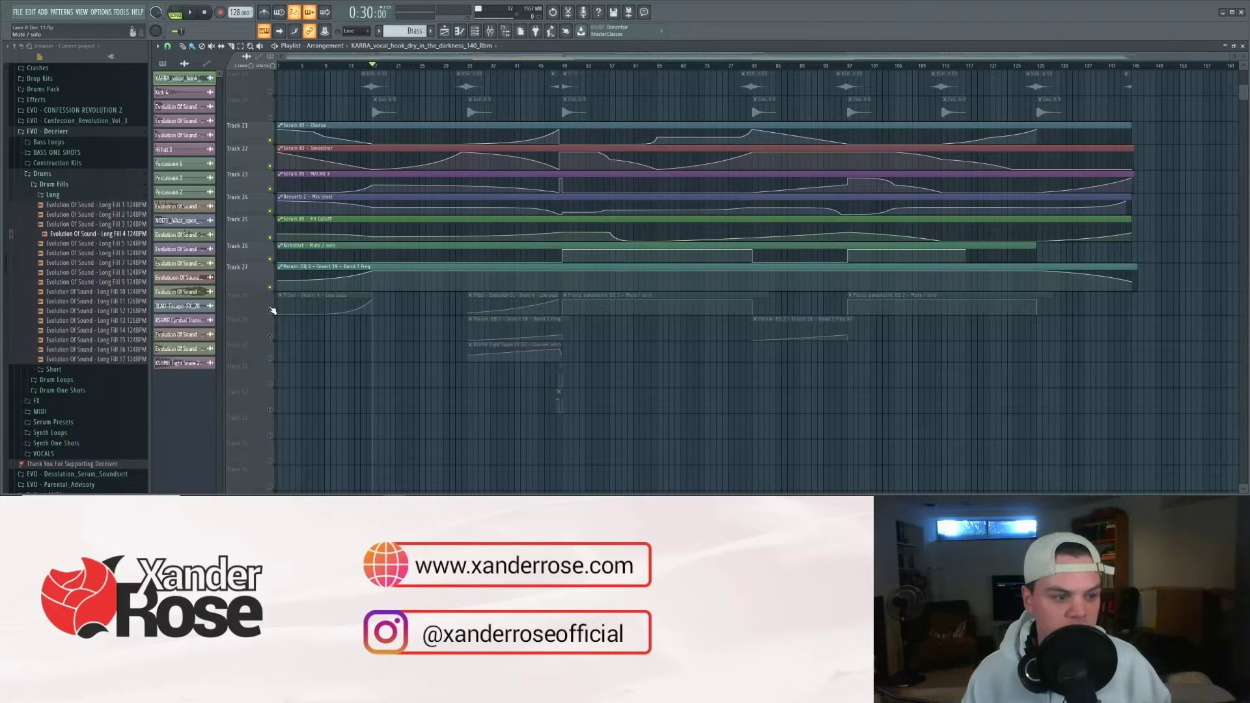
{"action": "left_click", "coordinate": [269, 311]}
{"action": "left_click", "coordinate": [270, 336]}
{"action": "left_click", "coordinate": [270, 358]}
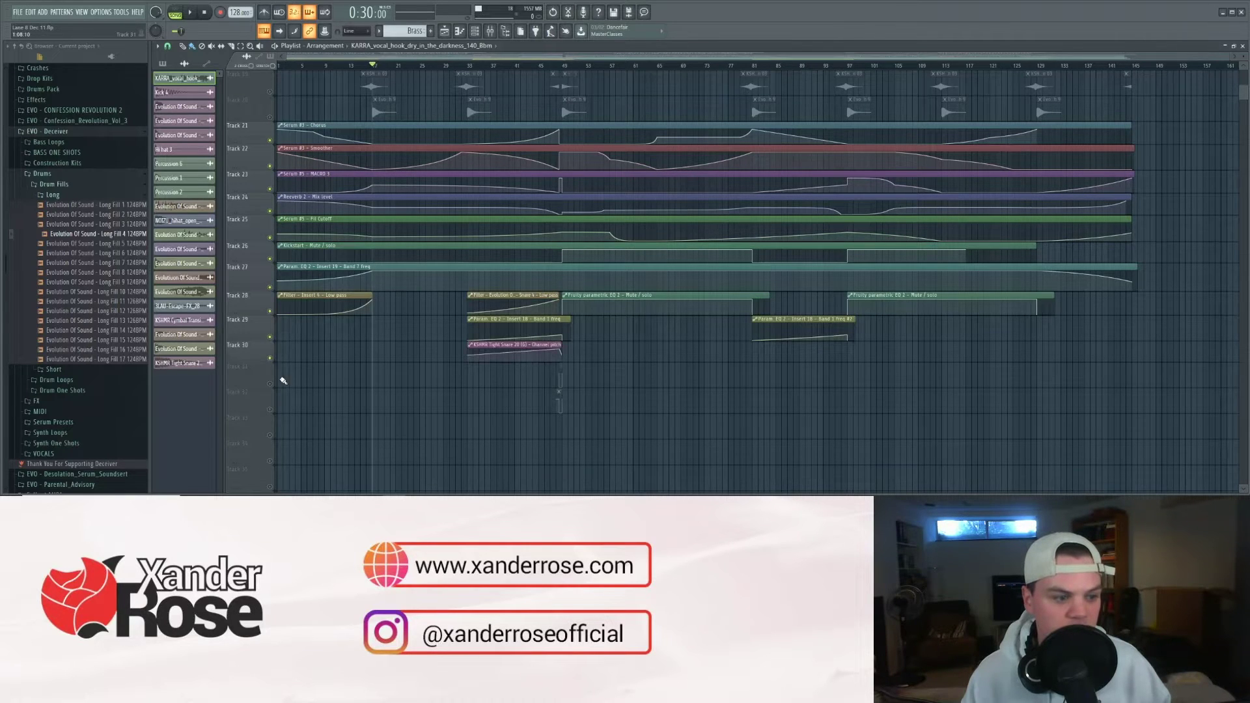
{"action": "scroll", "coordinate": [280, 390], "scroll_direction": "up", "scroll_amount": 5}
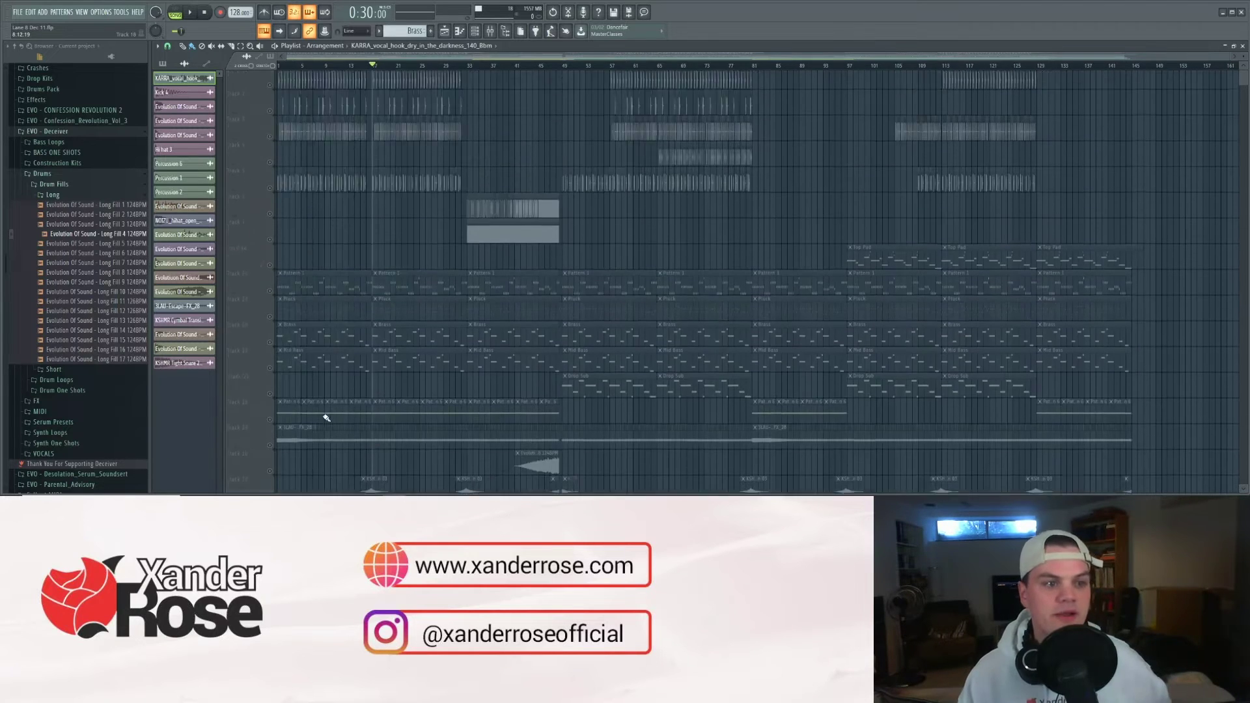
{"action": "scroll", "coordinate": [326, 418], "scroll_direction": "up", "scroll_amount": 2}
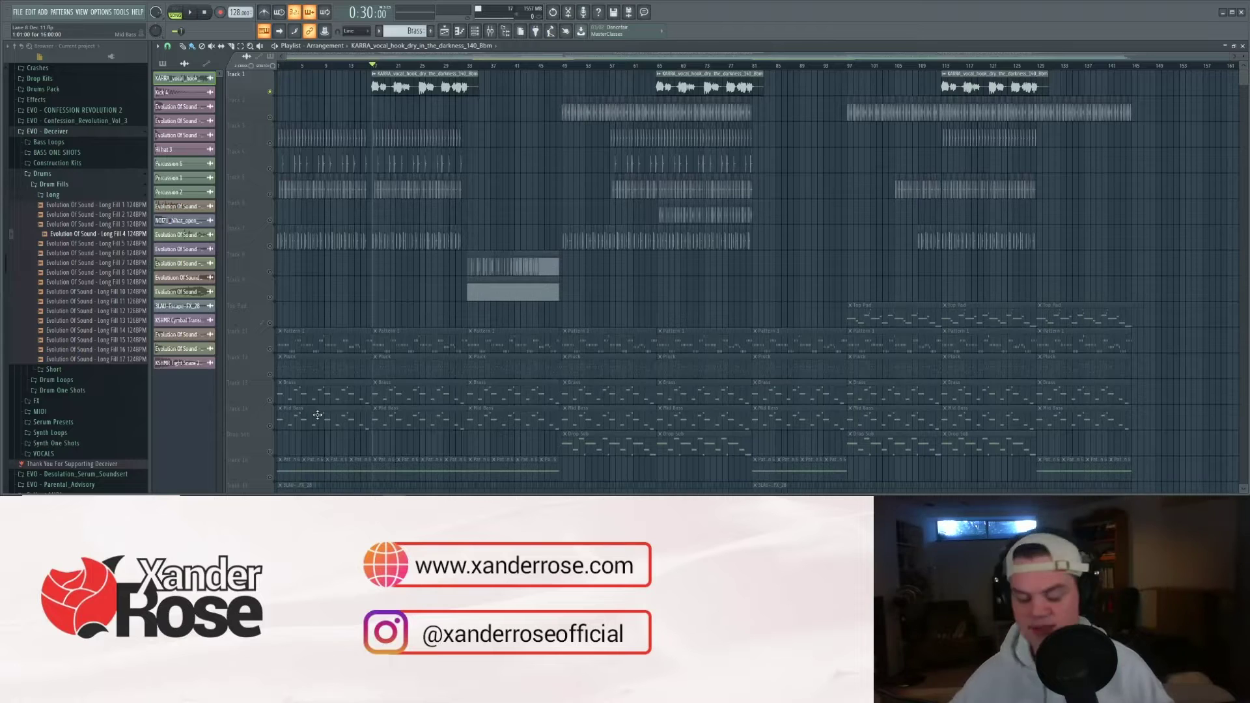
Step: Bypass the effects on the vocal's mixer channel and play back the dry vocal
{"action": "left_click", "coordinate": [491, 32]}
{"action": "left_click", "coordinate": [1076, 194]}
{"action": "left_click", "coordinate": [1076, 209]}
{"action": "left_click", "coordinate": [1076, 222]}
{"action": "left_click", "coordinate": [1076, 236]}
{"action": "key", "text": "space"}
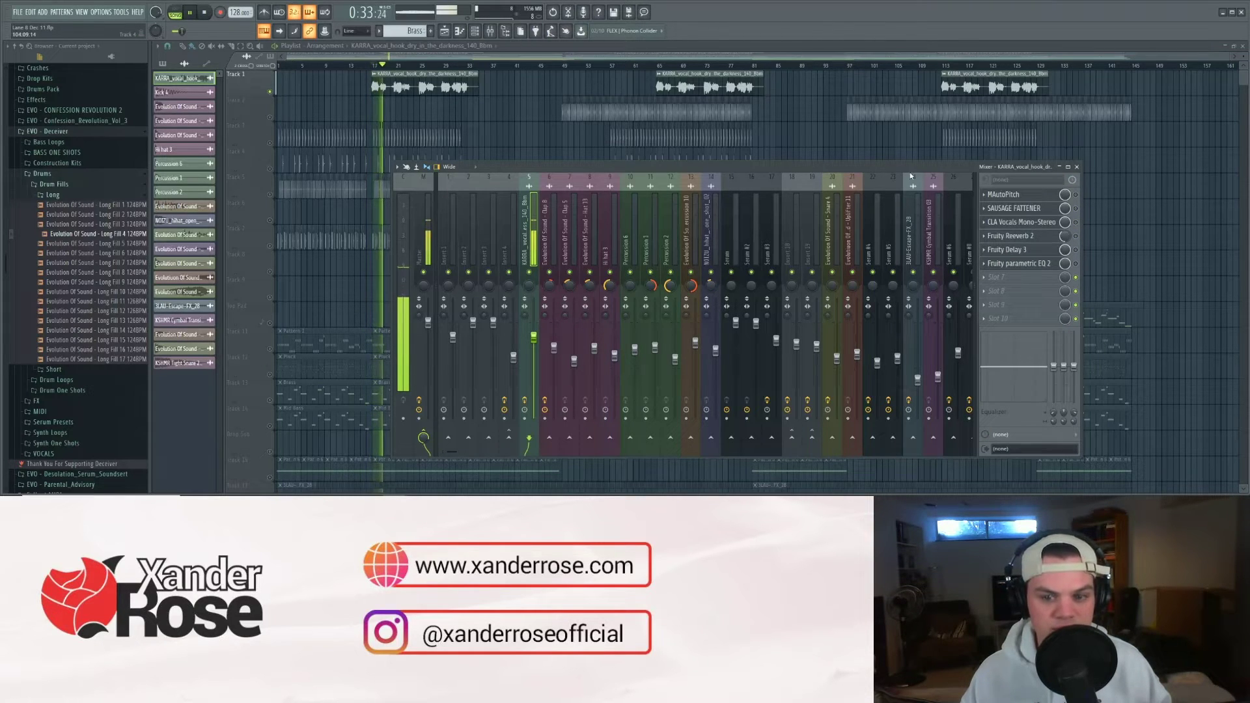
{"action": "key", "text": "space"}
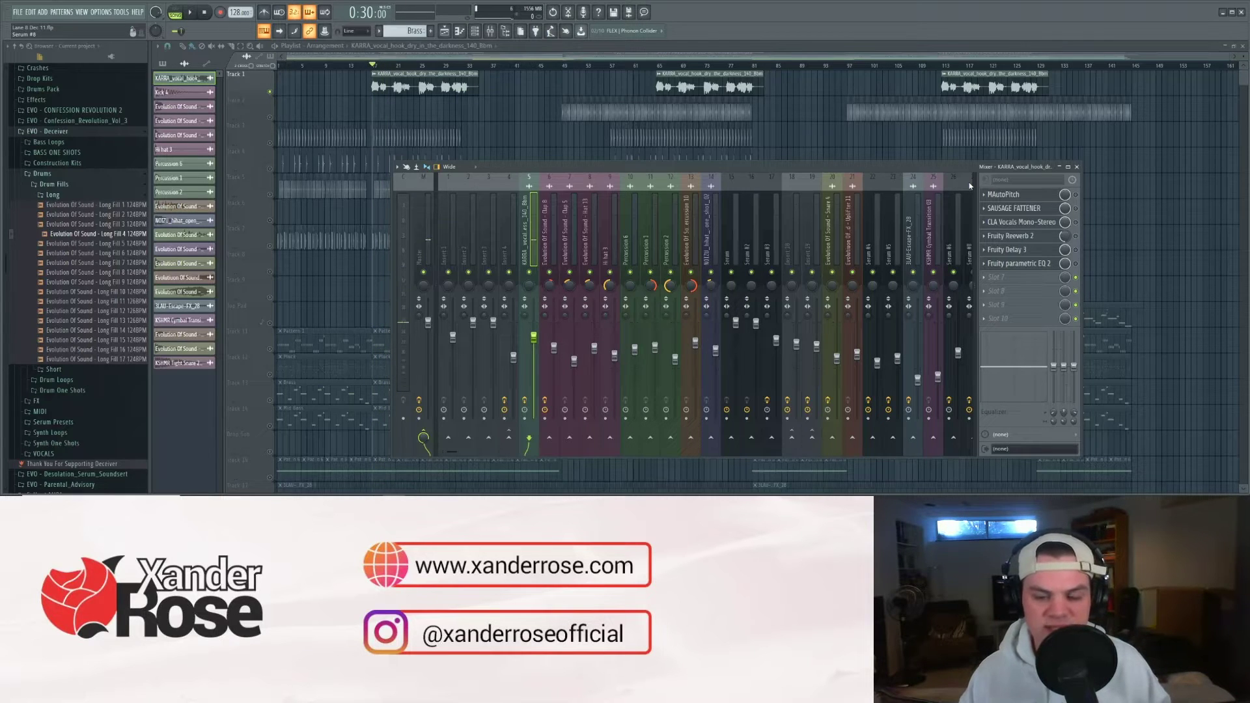
Step: Show the MAutoPitch settings, re-enable the plugin on the vocal channel and audition the vocal
{"action": "left_click", "coordinate": [1020, 193]}
{"action": "left_click_drag", "start_coordinate": [626, 120], "coordinate": [728, 129]}
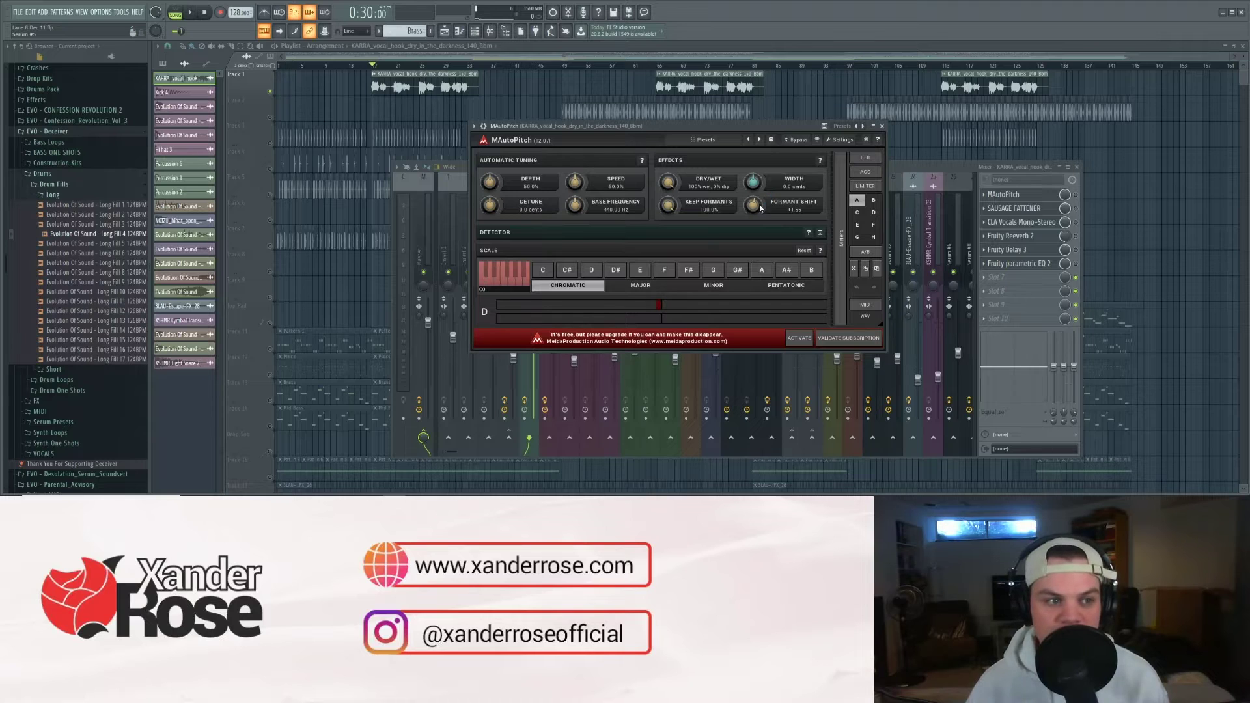
{"action": "left_click", "coordinate": [1078, 202]}
{"action": "key", "text": "space"}
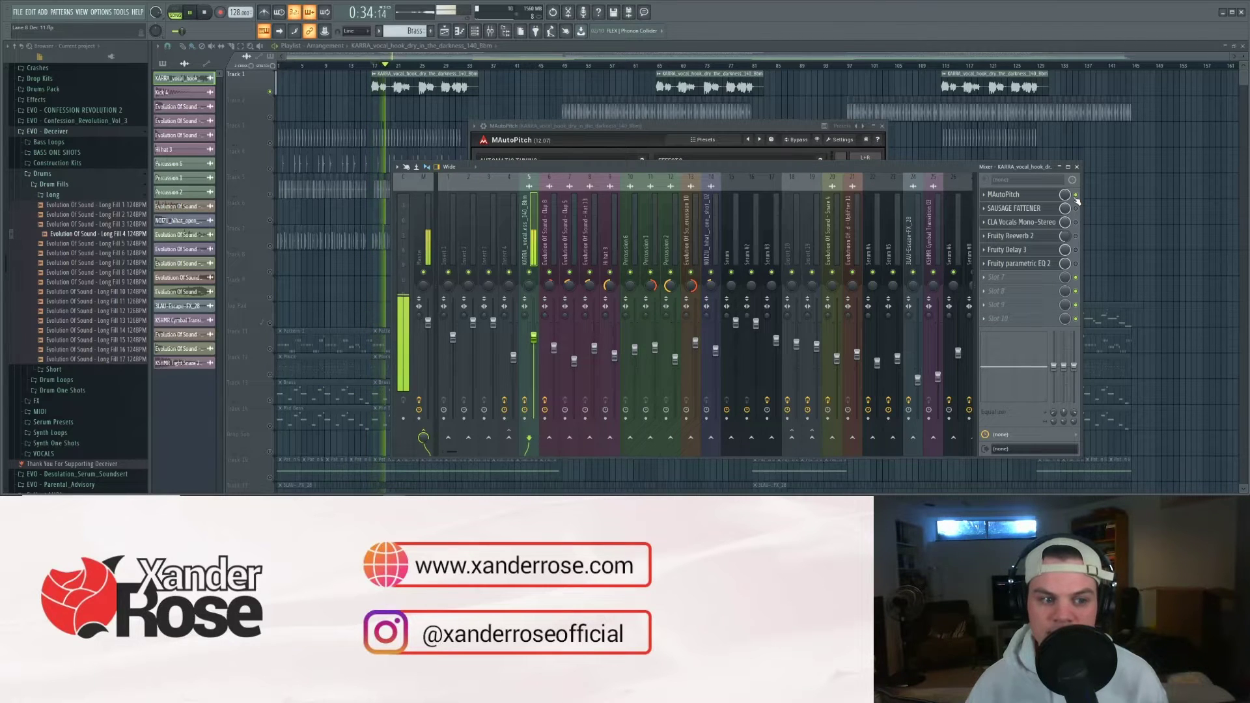
{"action": "key", "text": "space"}
Step: Re-enable SAUSAGE FATTENER on the vocal channel and play back the vocal with it
{"action": "key", "text": "space"}
{"action": "key", "text": "space"}
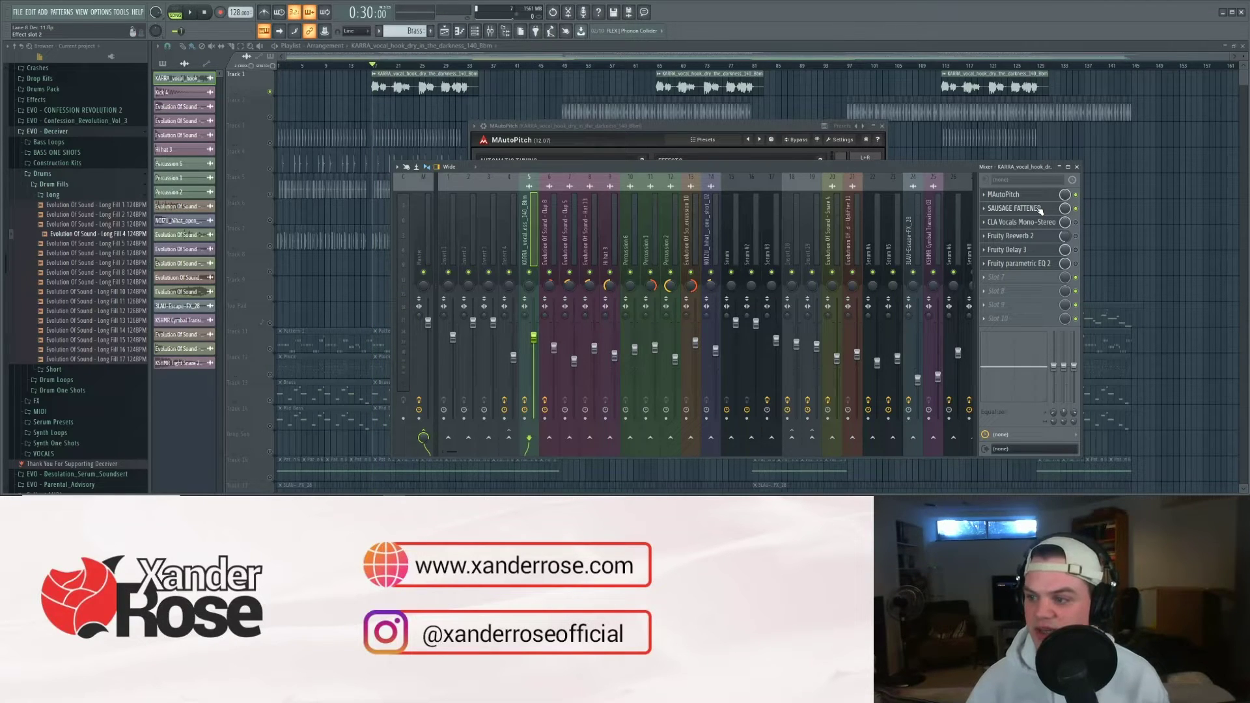
{"action": "key", "text": "space"}
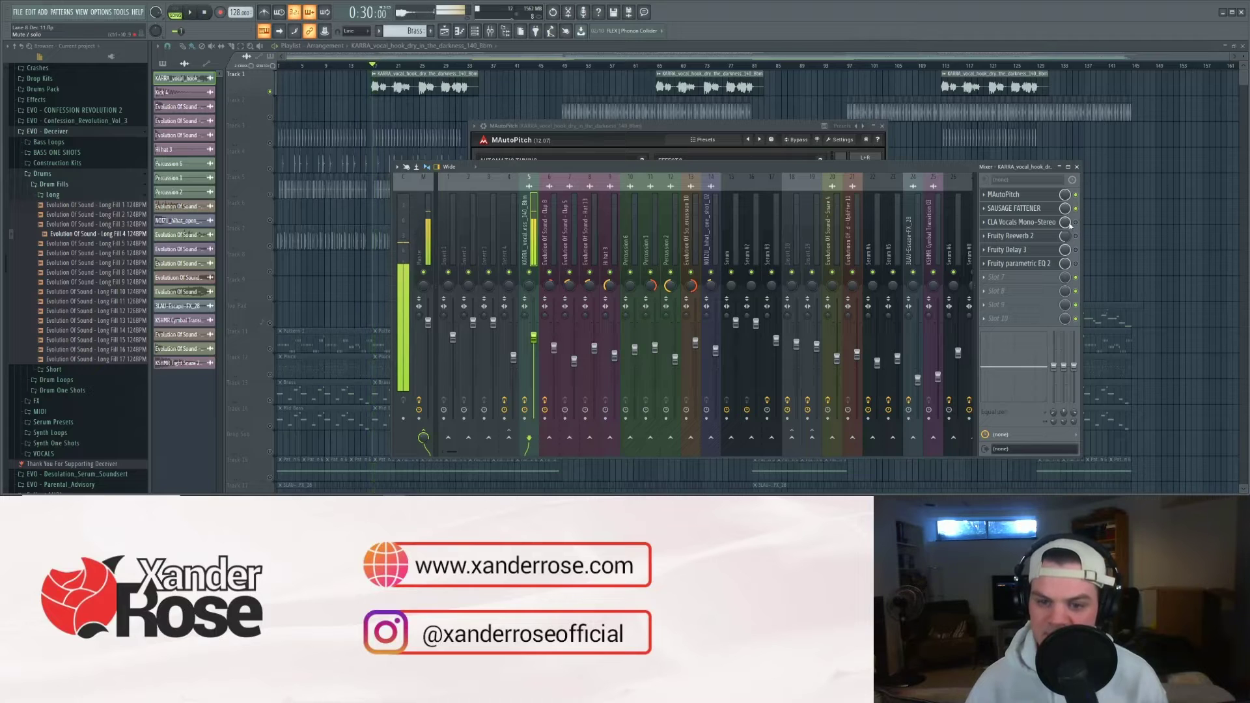
{"action": "key", "text": "space"}
Step: Show the CLA Vocals settings, re-enable the plugin and audition the vocal through it
{"action": "left_click", "coordinate": [1027, 222]}
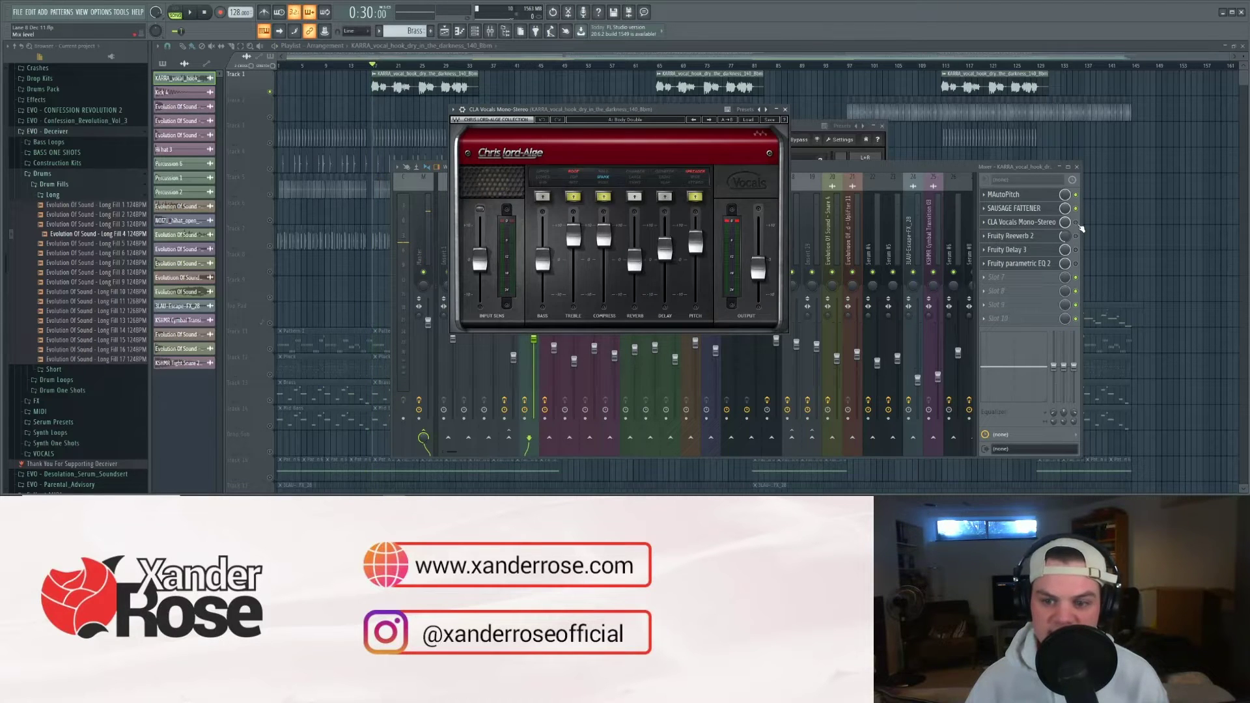
{"action": "left_click", "coordinate": [684, 136]}
{"action": "key", "text": "space"}
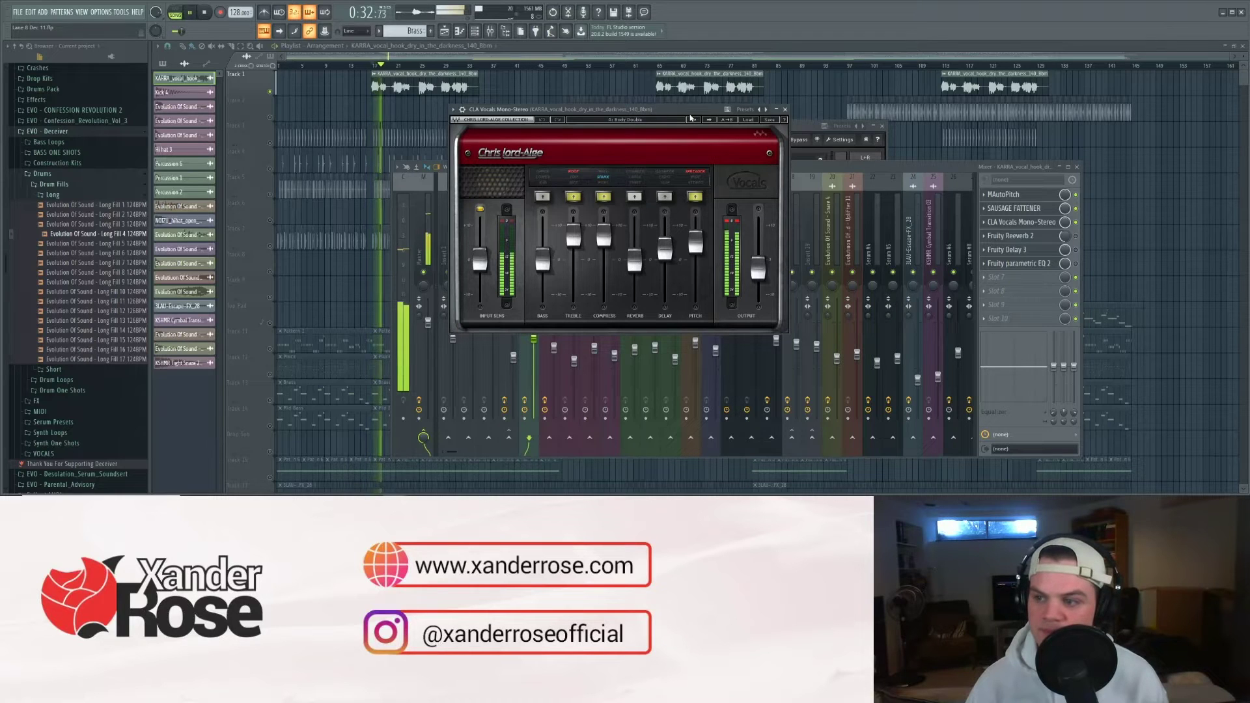
{"action": "key", "text": "space"}
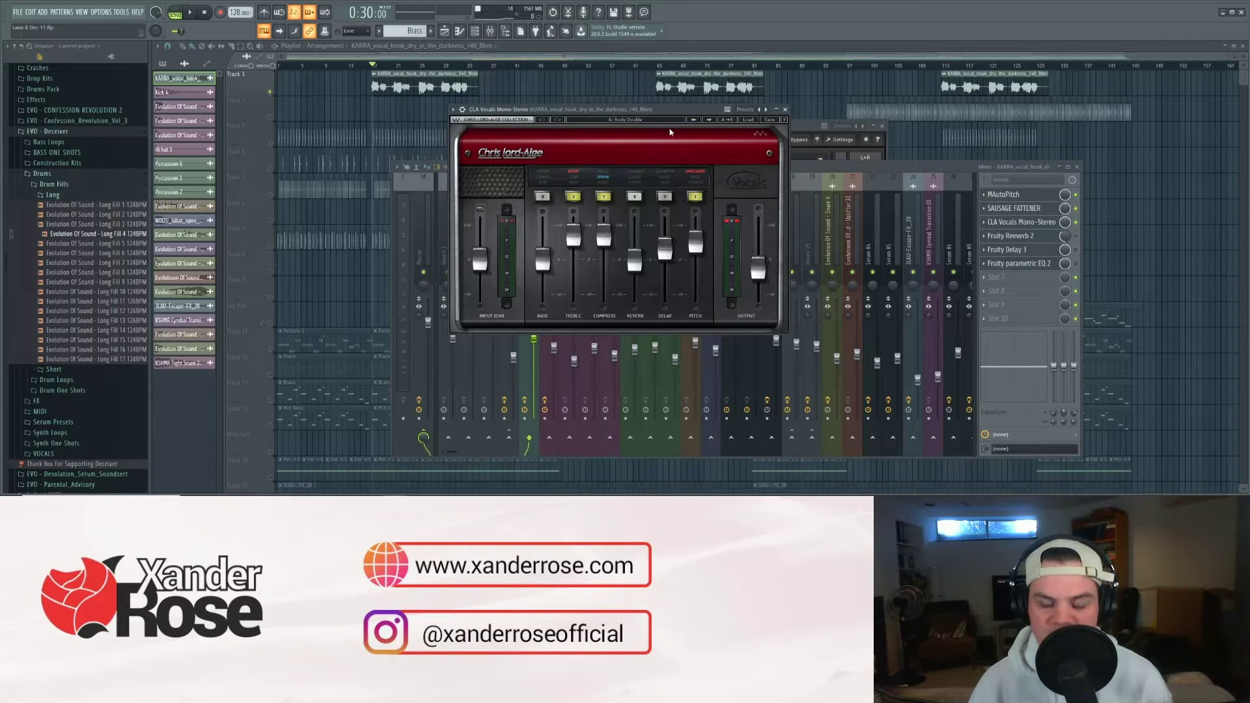
Step: Re-enable Fruity Reeverb 2 on the vocal channel and adjust its mix level during playback
{"action": "left_click", "coordinate": [1058, 240]}
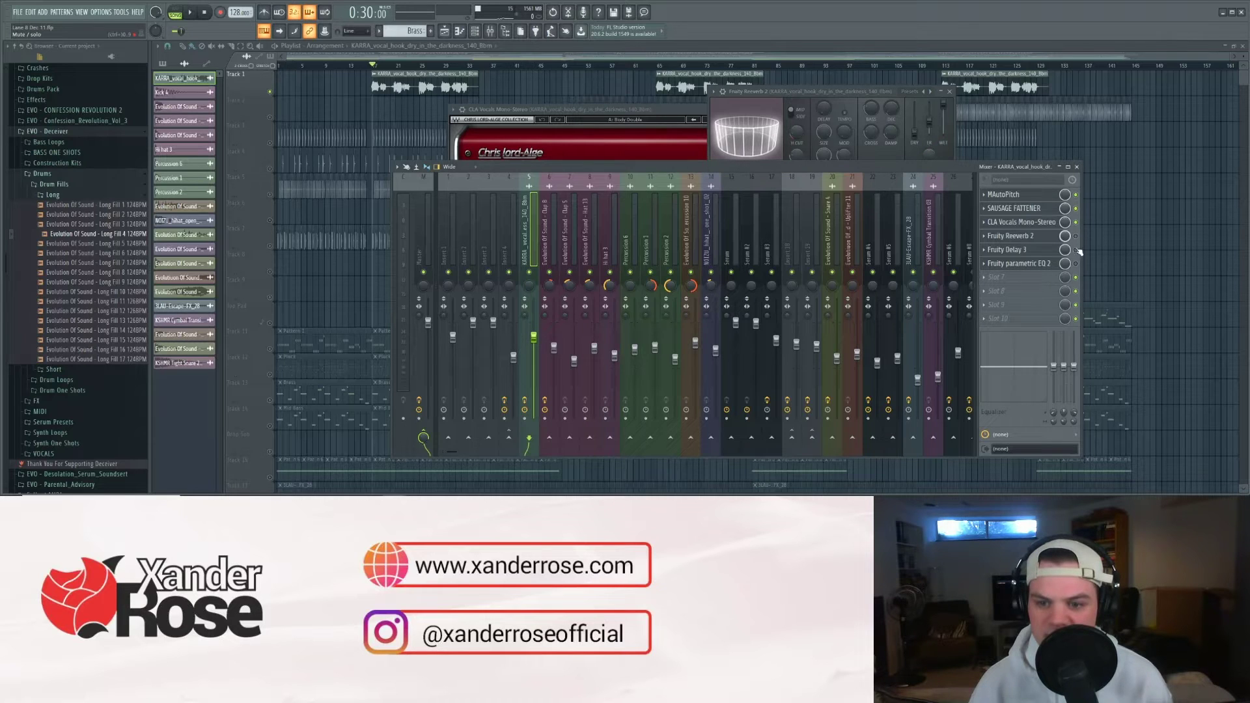
{"action": "key", "text": "space"}
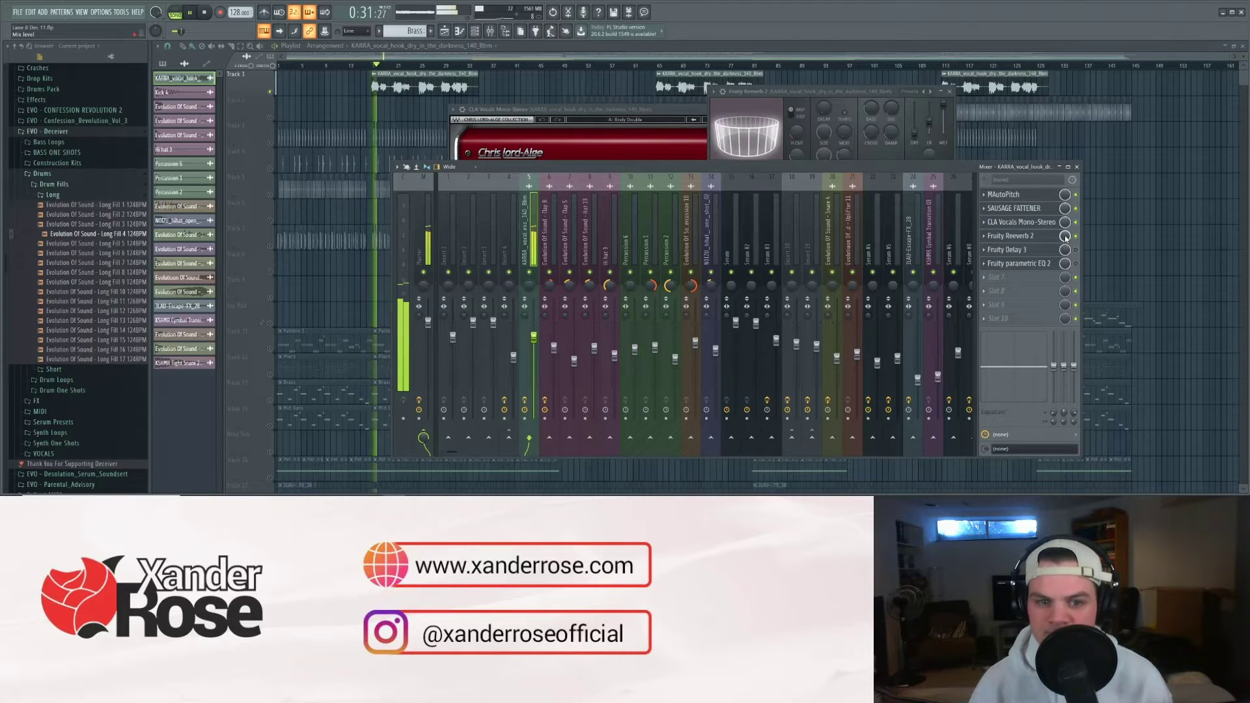
{"action": "left_click_drag", "start_coordinate": [1066, 239], "coordinate": [1066, 251]}
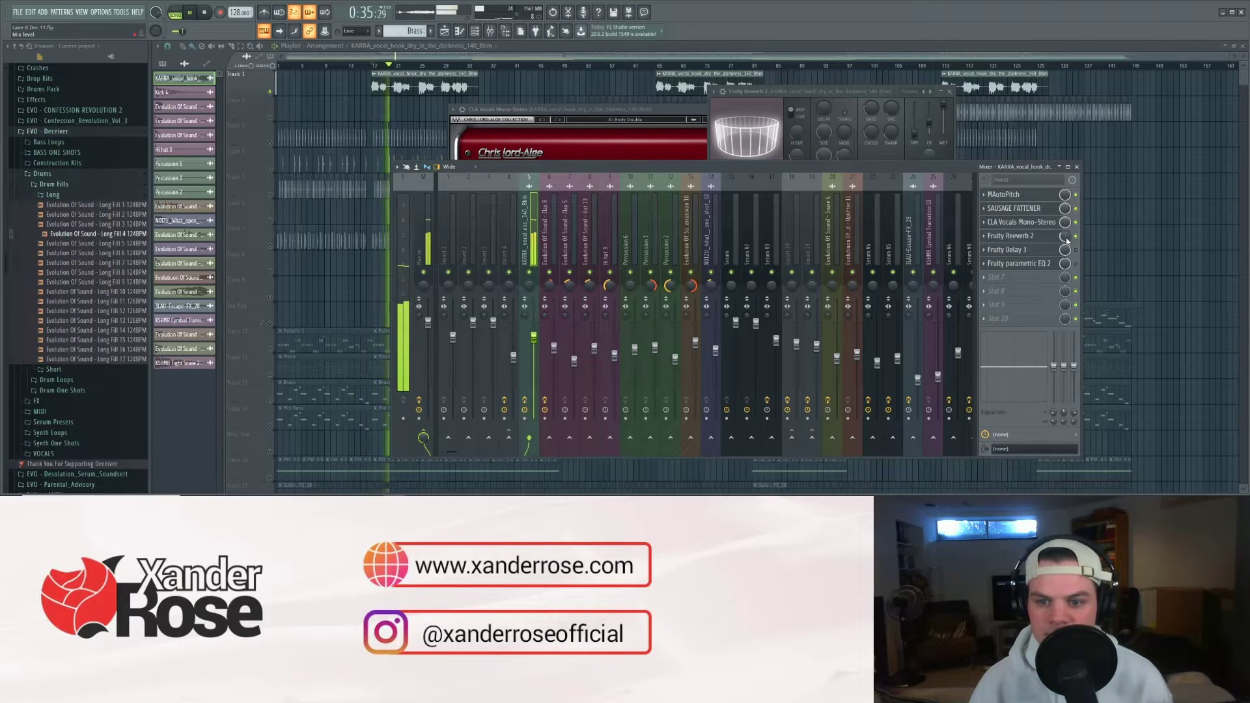
{"action": "key", "text": "space"}
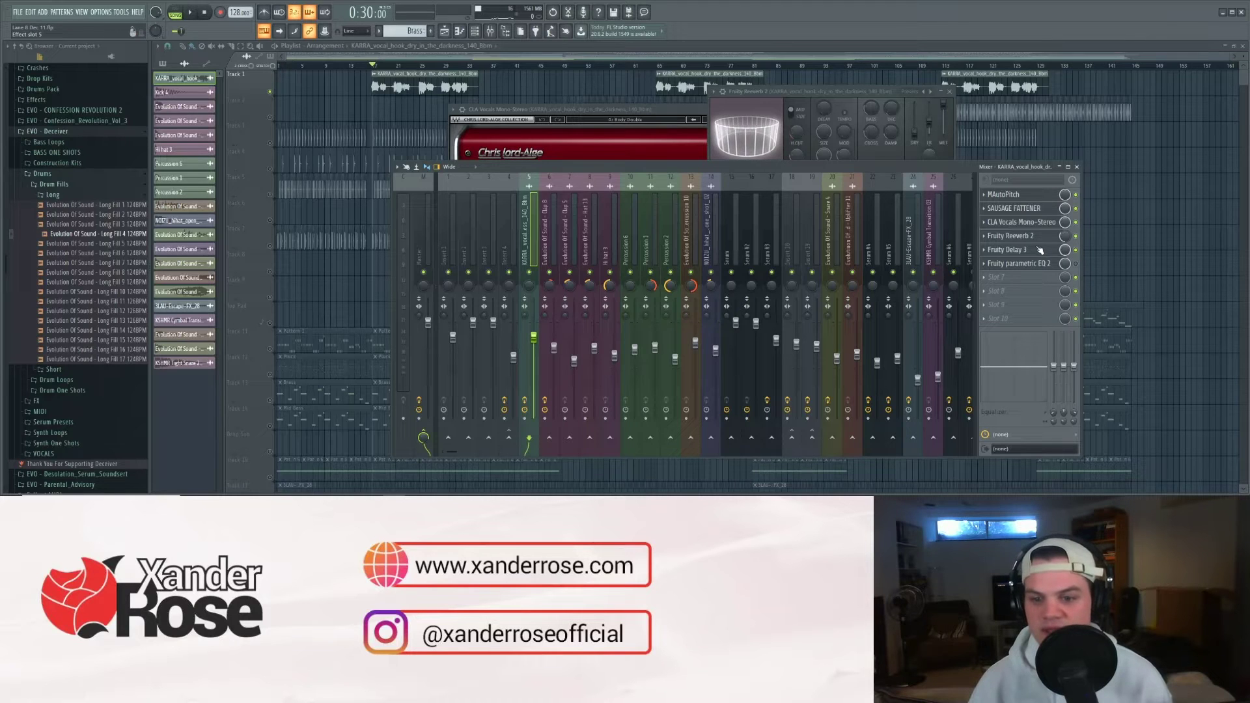
Step: Audition the vocal with Fruity Delay 3 re-enabled, and again with Fruity Parametric EQ 2 re-enabled and its curve shown
{"action": "key", "text": "space"}
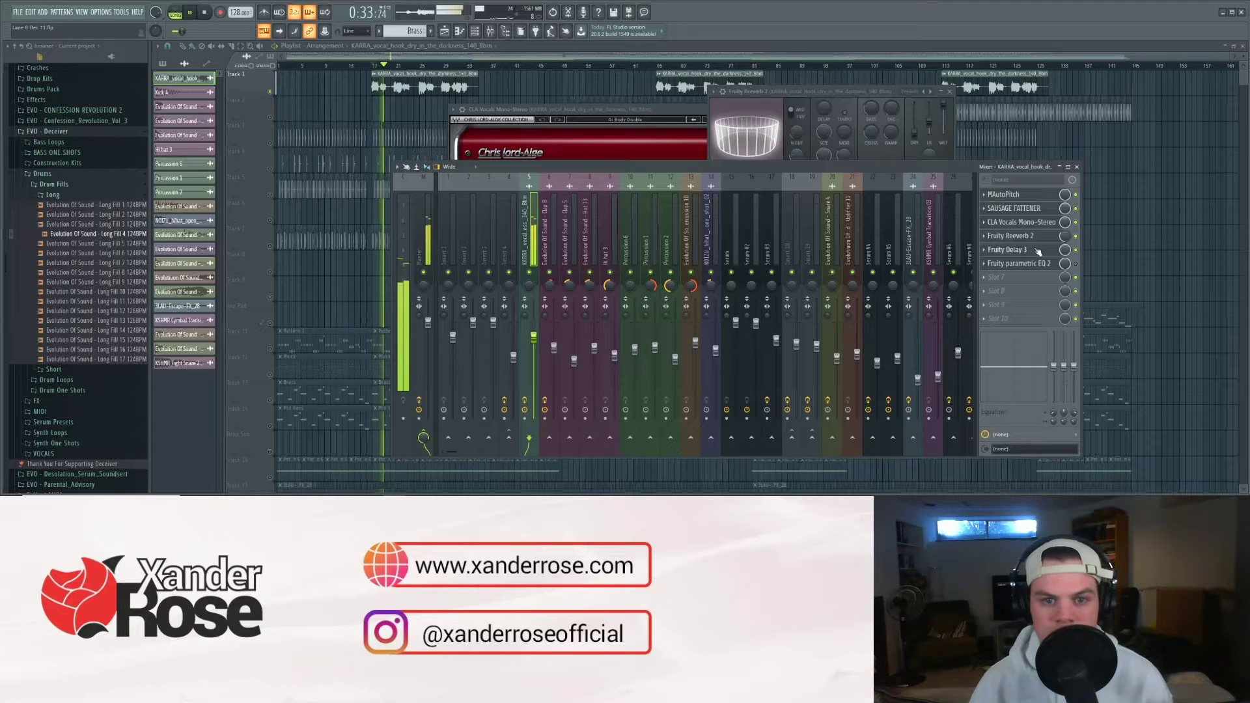
{"action": "key", "text": "space"}
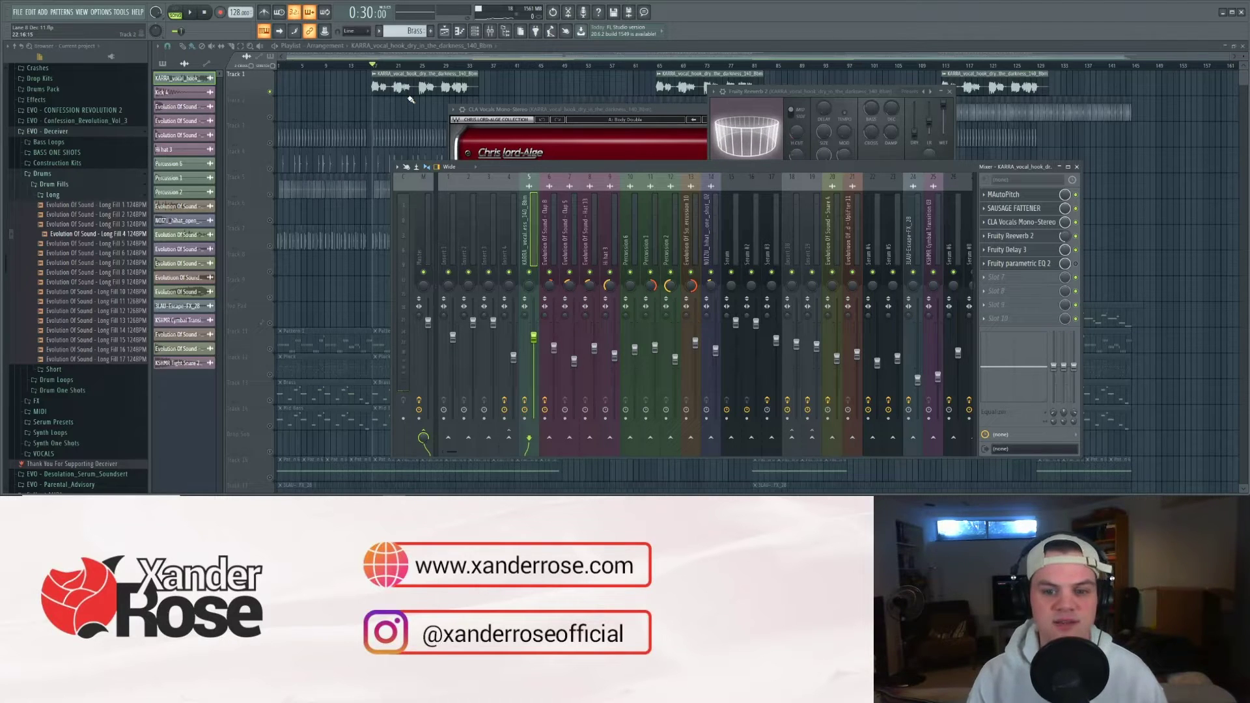
{"action": "left_click", "coordinate": [1024, 263]}
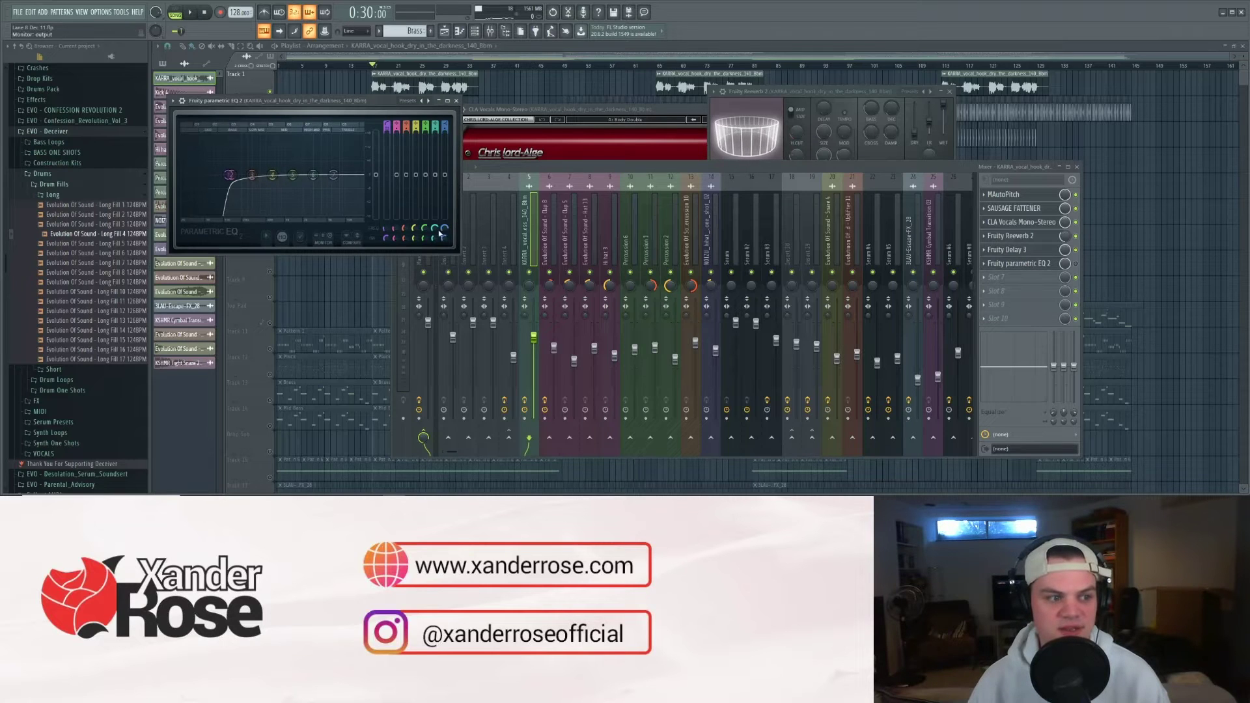
{"action": "left_click", "coordinate": [1078, 265]}
{"action": "key", "text": "space"}
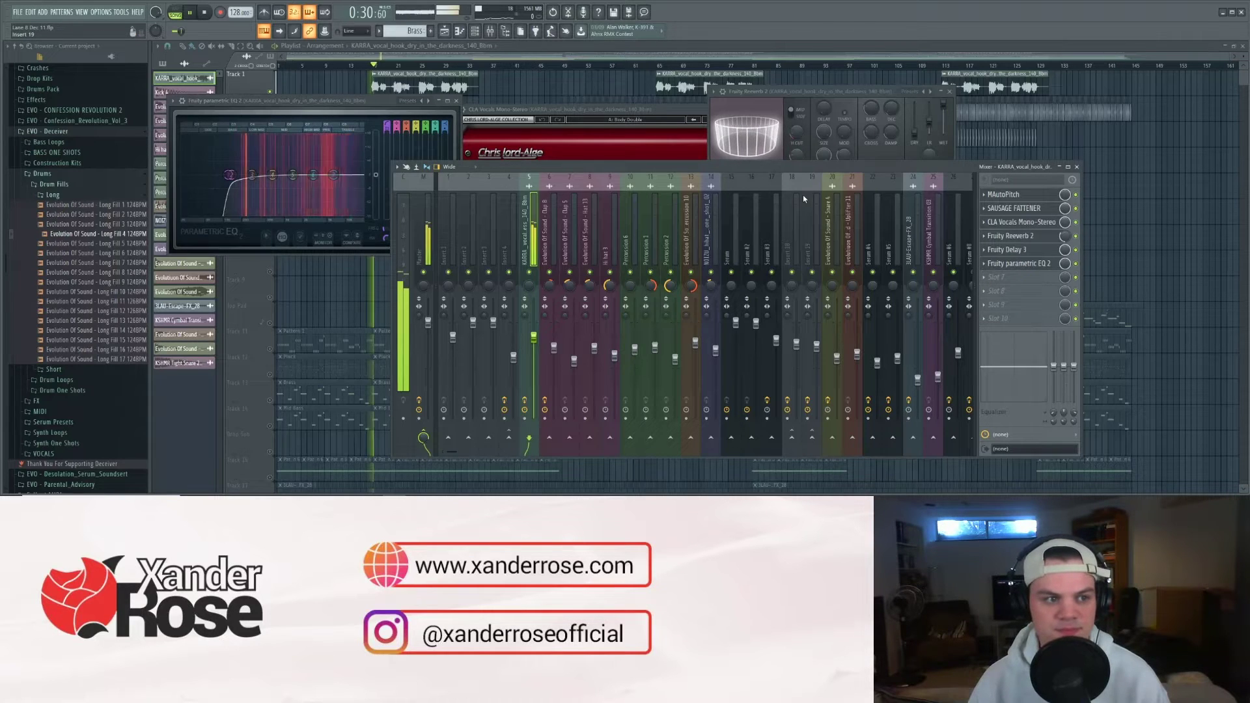
{"action": "key", "text": "space"}
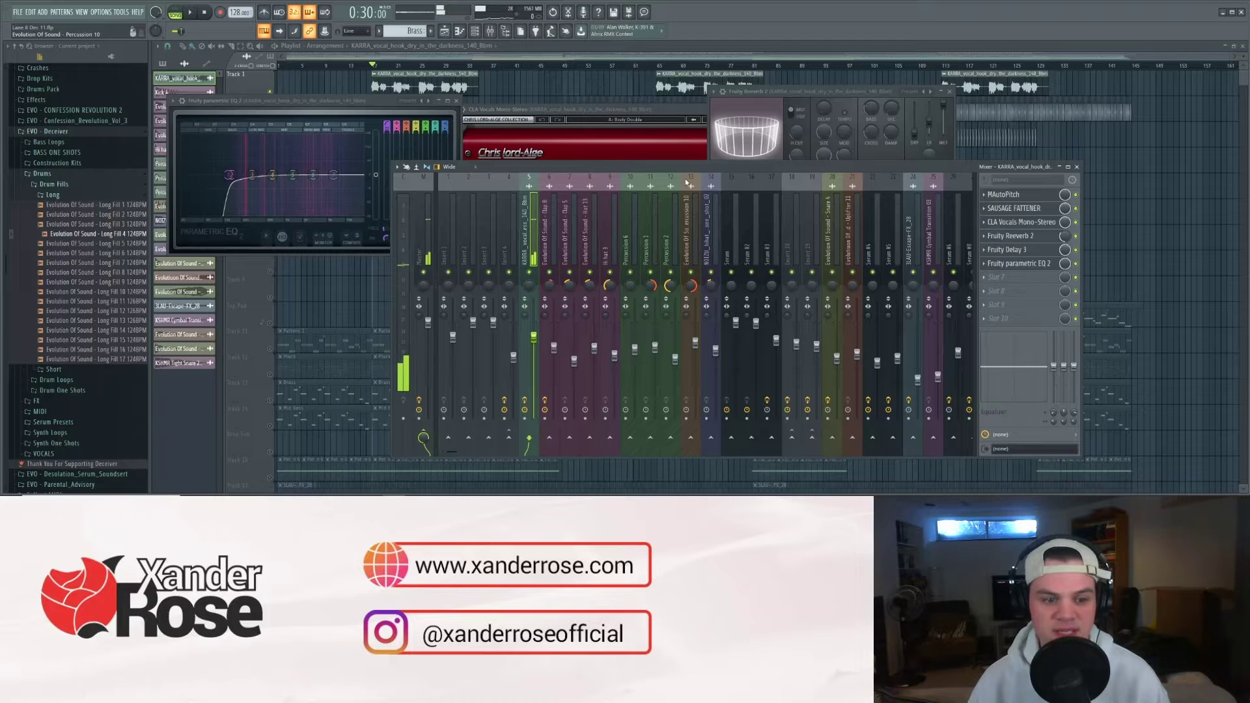
Step: Hide the mixer, mute the vocal on Track 1 and unmute the drum tracks, Track 2 through Track 7
{"action": "key", "text": "F12"}
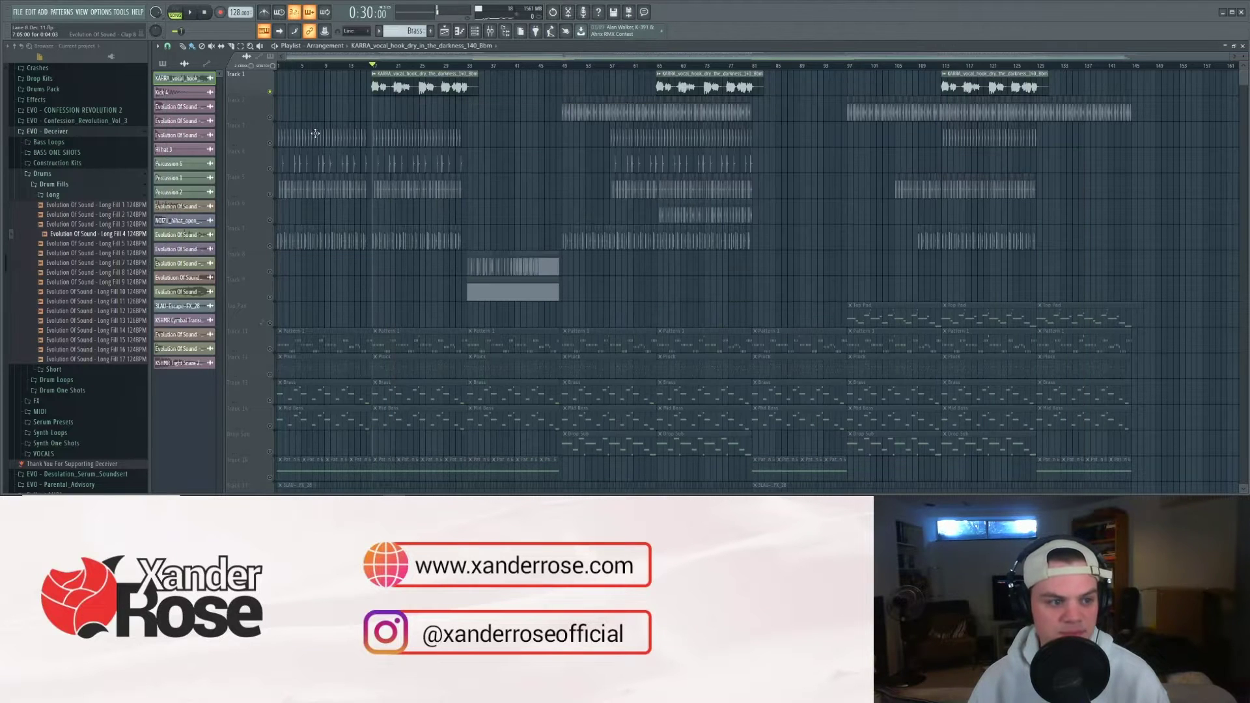
{"action": "left_click", "coordinate": [270, 117]}
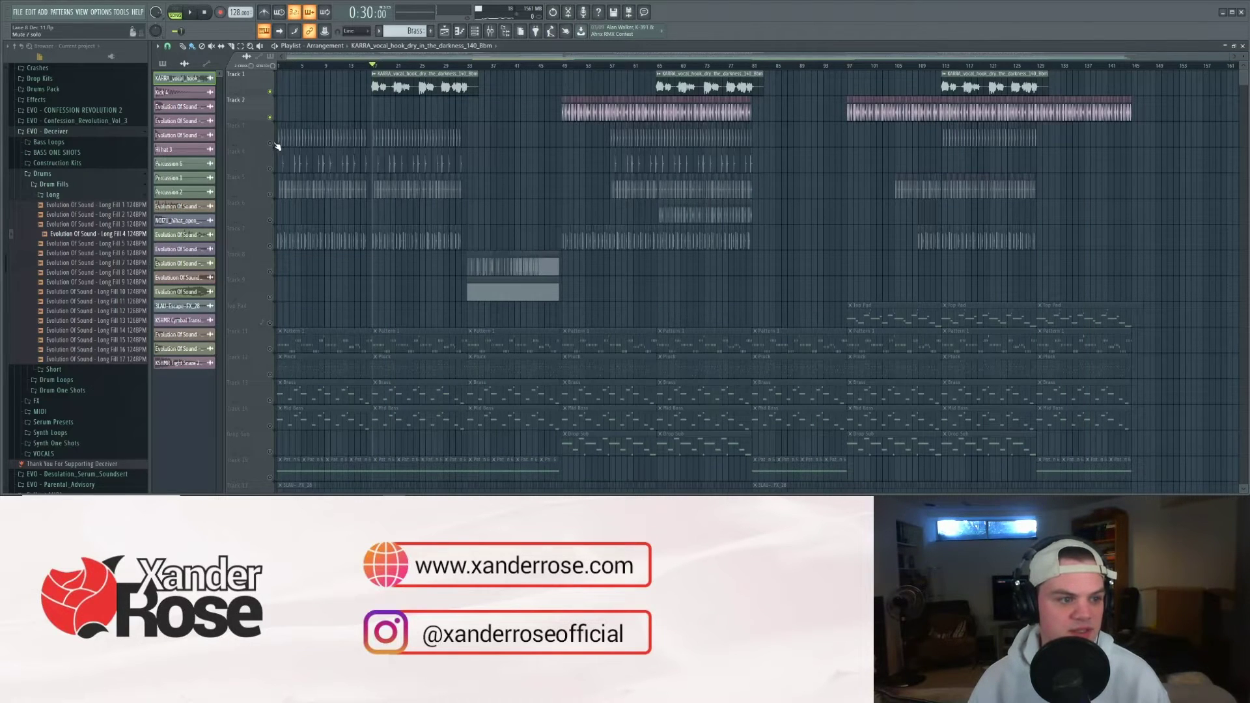
{"action": "left_click", "coordinate": [269, 142]}
{"action": "left_click", "coordinate": [270, 92]}
{"action": "left_click", "coordinate": [271, 169]}
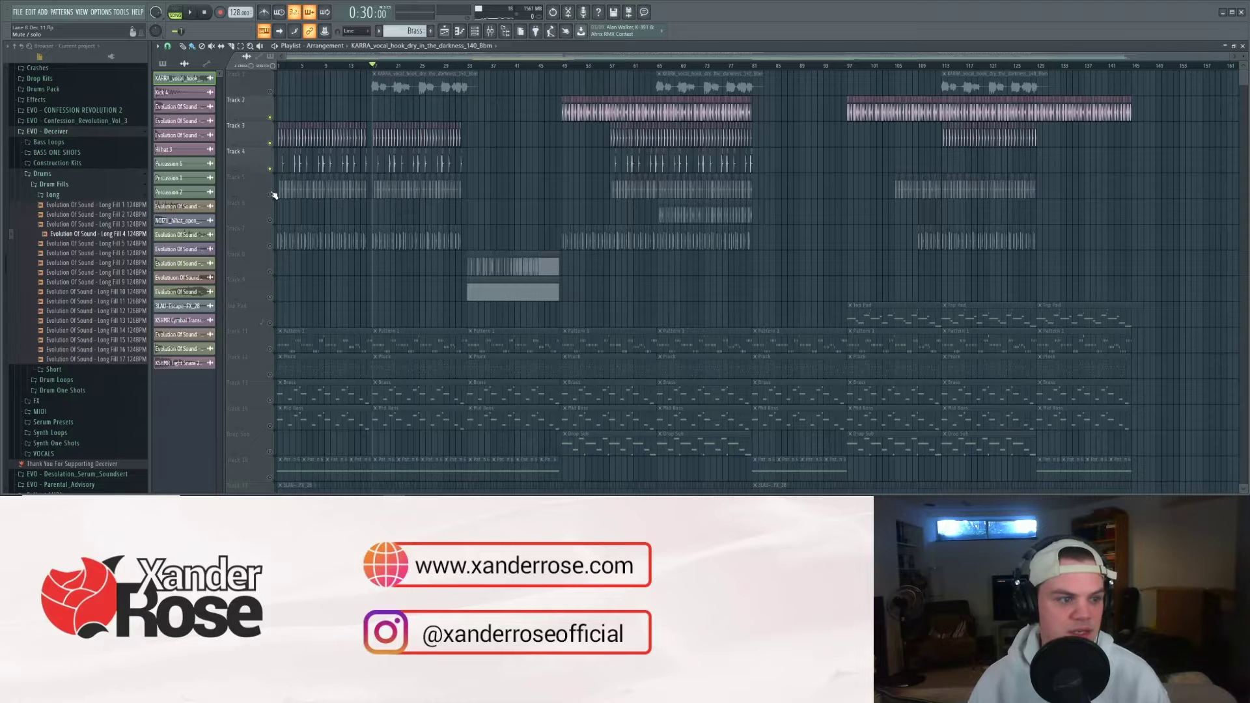
{"action": "left_click", "coordinate": [271, 194]}
{"action": "left_click", "coordinate": [270, 220]}
{"action": "left_click", "coordinate": [270, 245]}
{"action": "scroll", "coordinate": [248, 274], "scroll_direction": "down", "scroll_amount": 2}
{"action": "scroll", "coordinate": [248, 274], "scroll_direction": "up", "scroll_amount": 2}
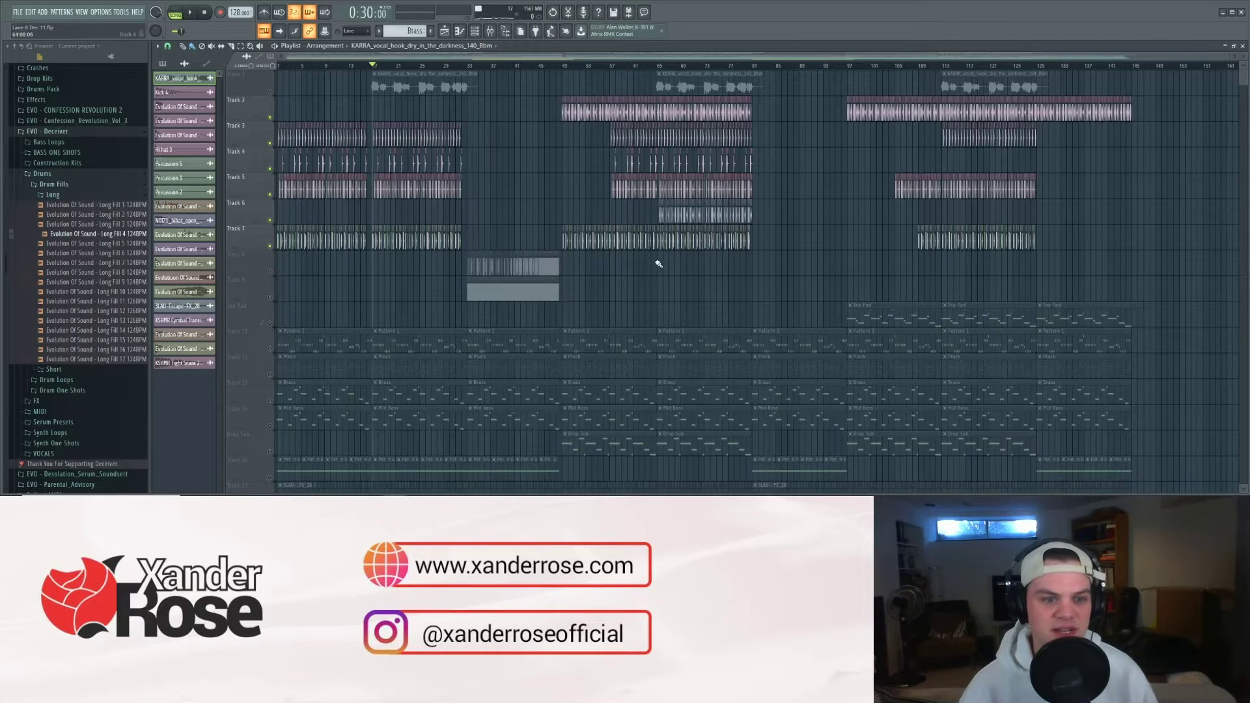
Step: Select bars 77 to 81 at the end of the first drop and loop the full drums there
{"action": "left_click", "coordinate": [611, 67]}
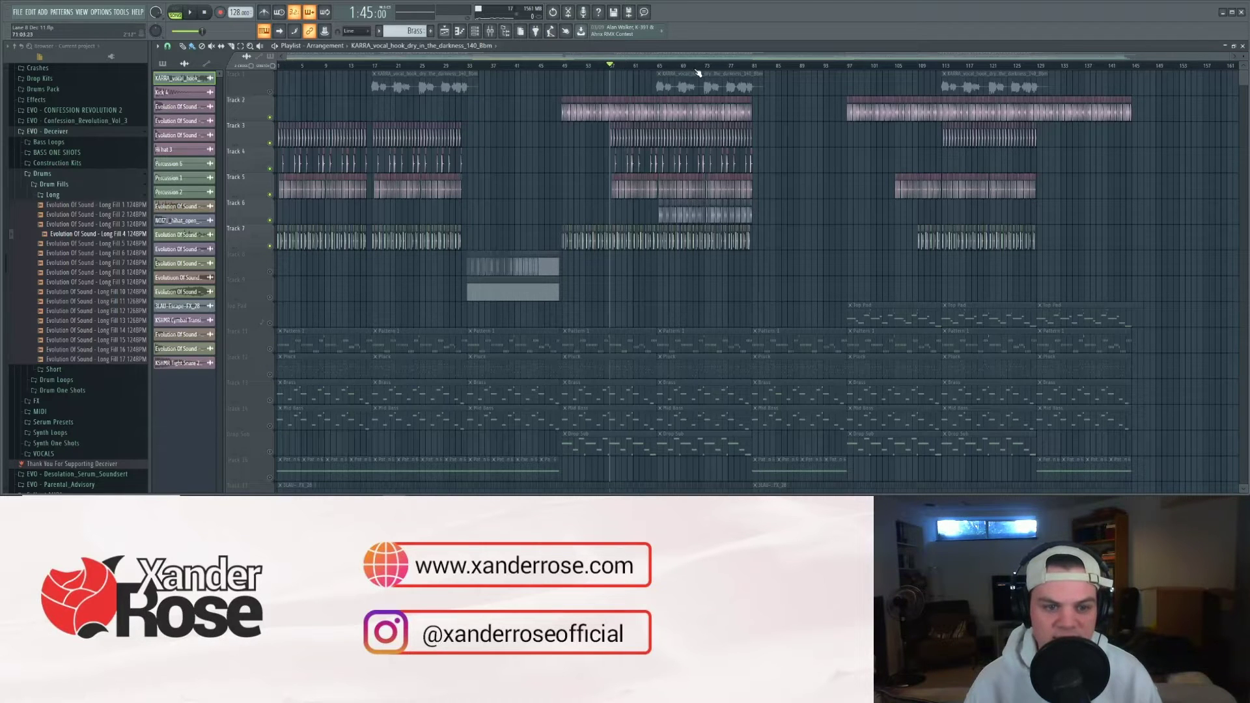
{"action": "scroll", "coordinate": [708, 72], "scroll_direction": "up", "scroll_amount": 1}
{"action": "scroll", "coordinate": [710, 70], "scroll_direction": "up", "scroll_amount": 3}
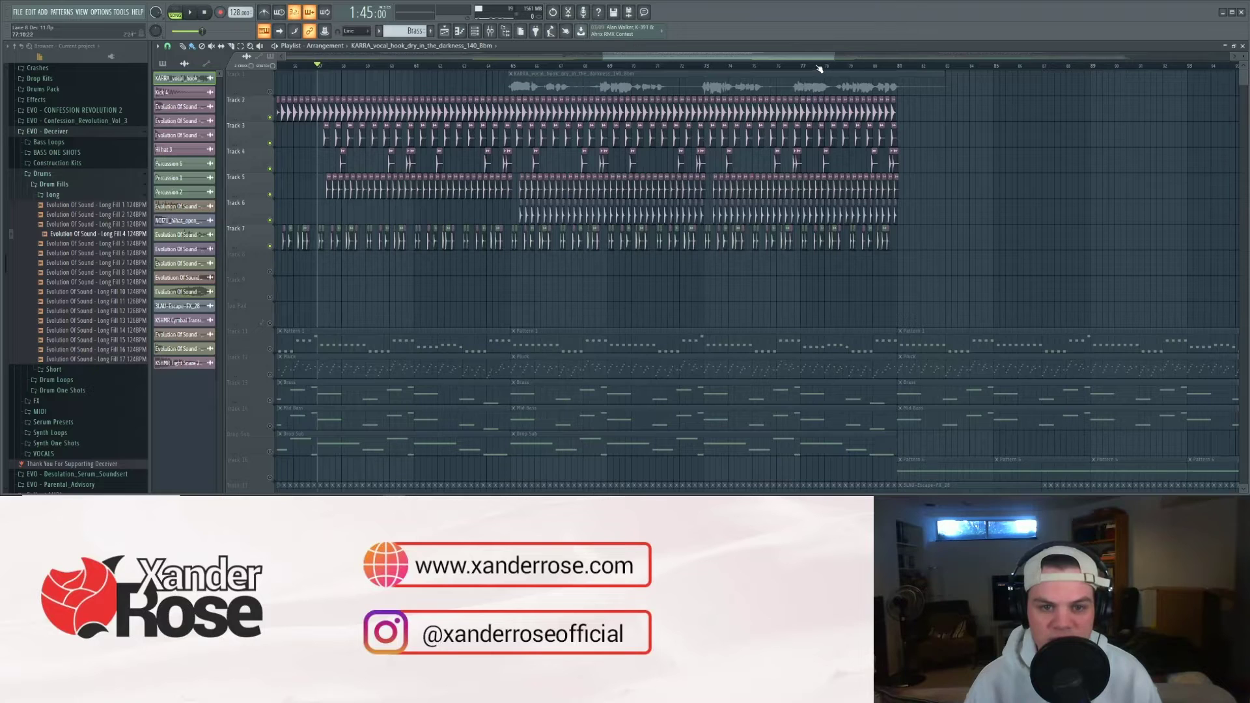
{"action": "left_click_drag", "start_coordinate": [805, 67], "coordinate": [897, 68]}
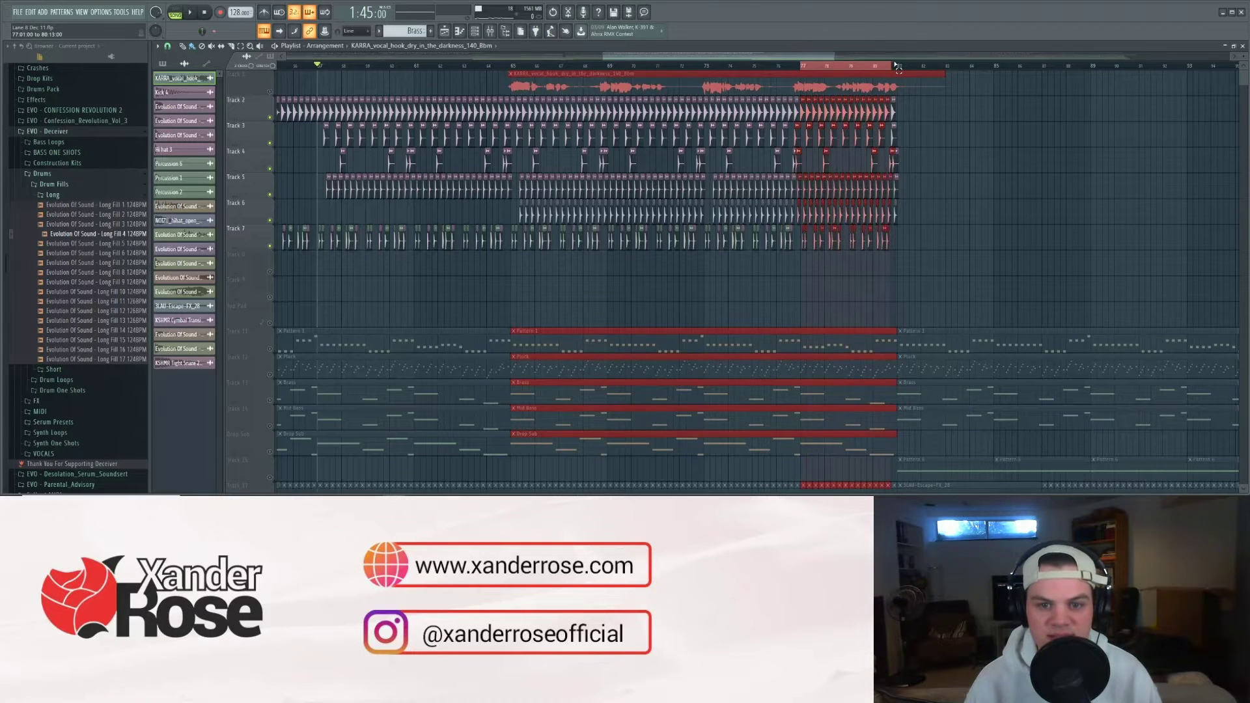
{"action": "key", "text": "space"}
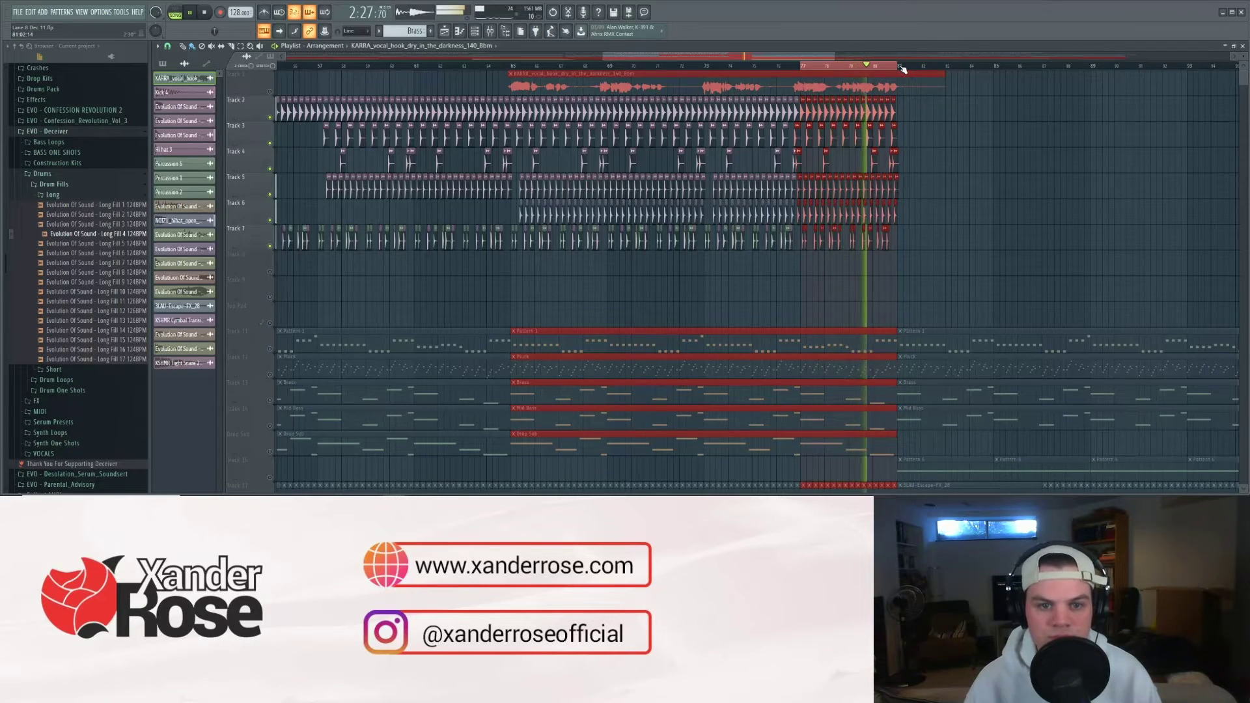
{"action": "scroll", "coordinate": [899, 70], "scroll_direction": "up", "scroll_amount": 3}
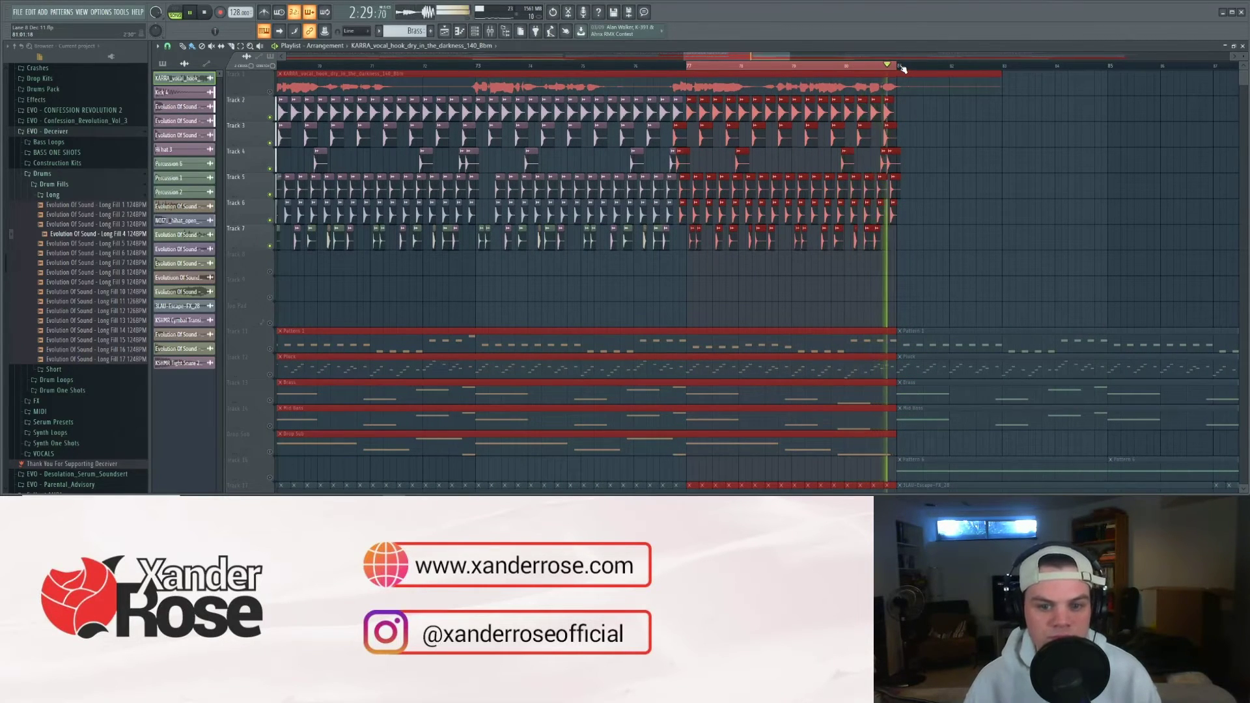
{"action": "key", "text": "space"}
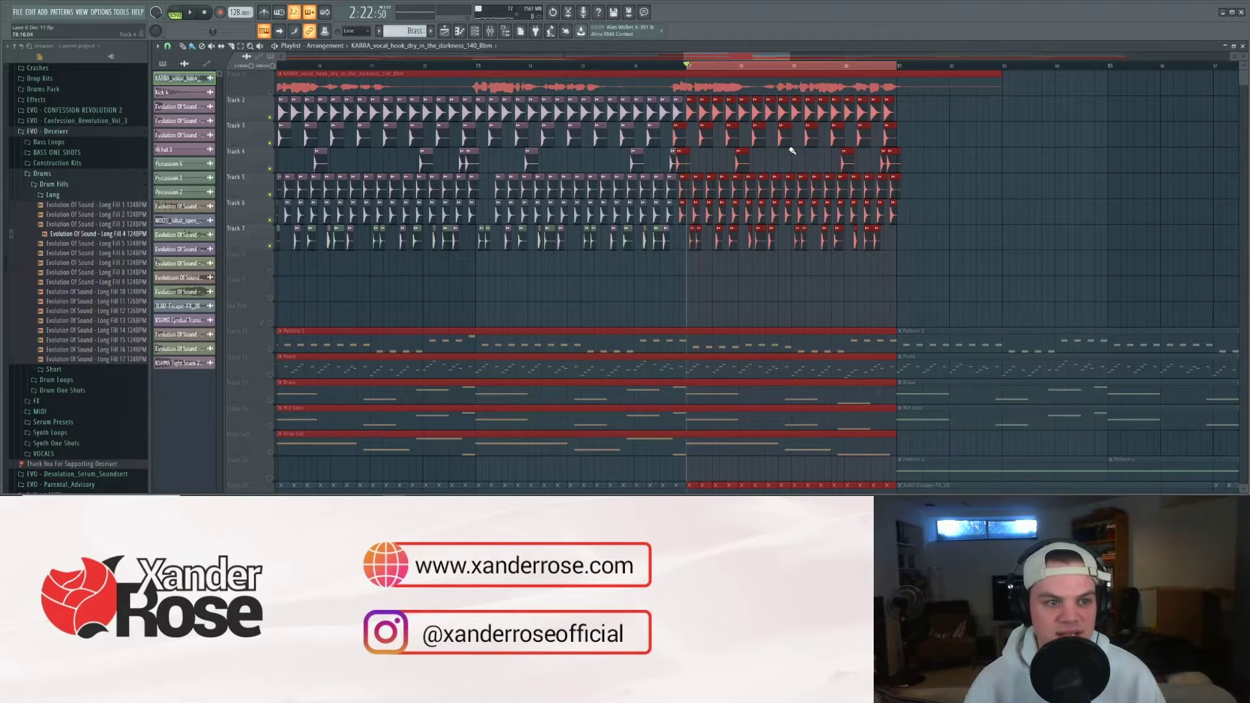
Step: Find the drum bus on mixer Insert 4 and show its Fruity Reeverb 2, Fruity Parametric EQ 2 and Fruity Filter settings
{"action": "left_click", "coordinate": [490, 33]}
{"action": "left_click", "coordinate": [492, 254]}
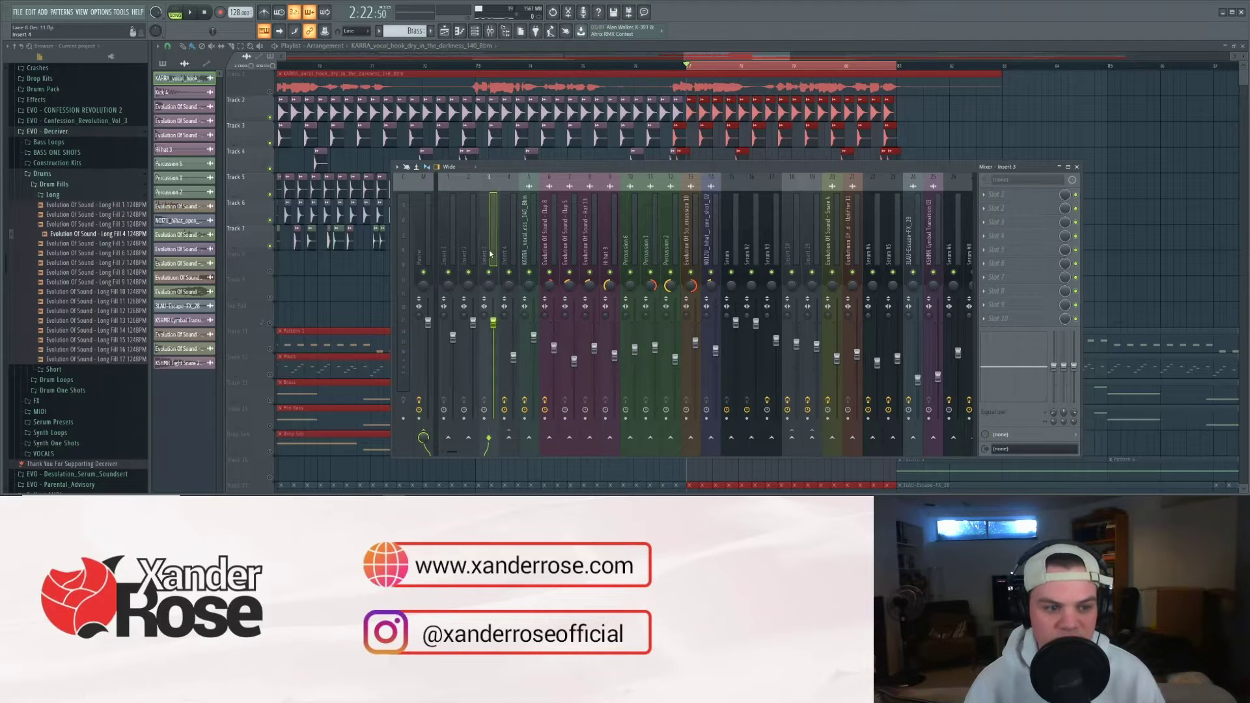
{"action": "left_click", "coordinate": [689, 247]}
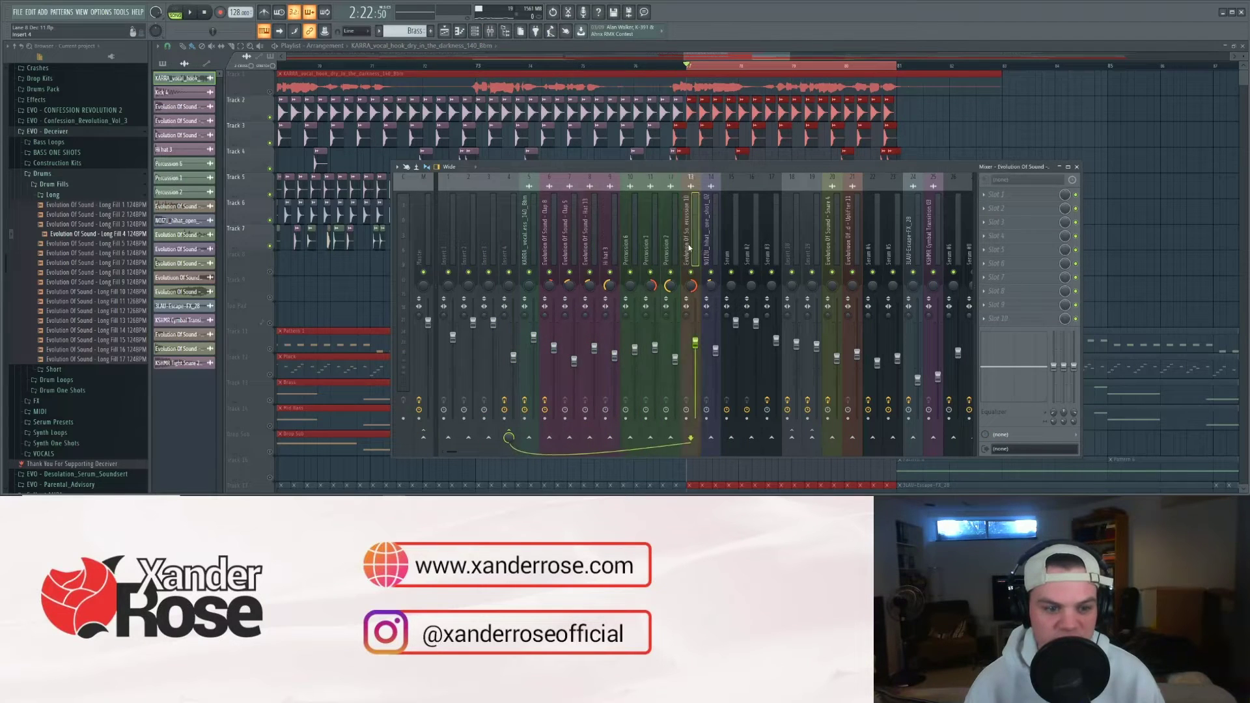
{"action": "left_click", "coordinate": [526, 254]}
{"action": "left_click", "coordinate": [507, 254]}
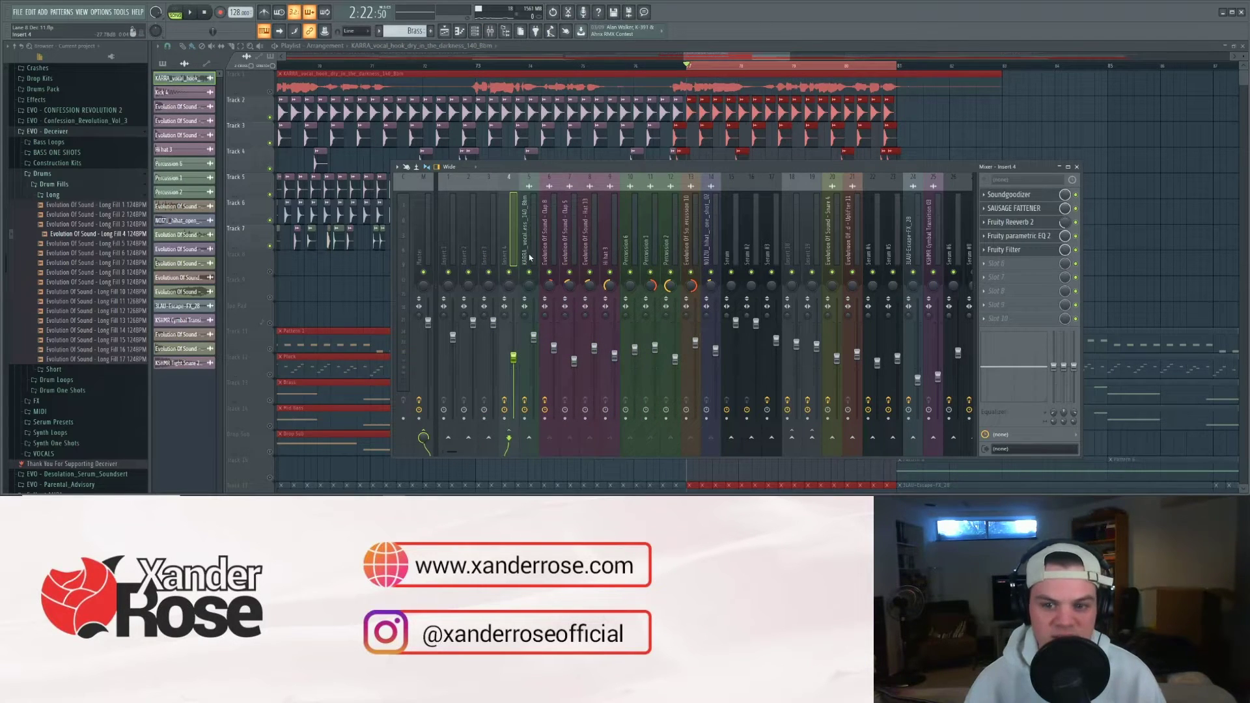
{"action": "left_click", "coordinate": [1015, 222]}
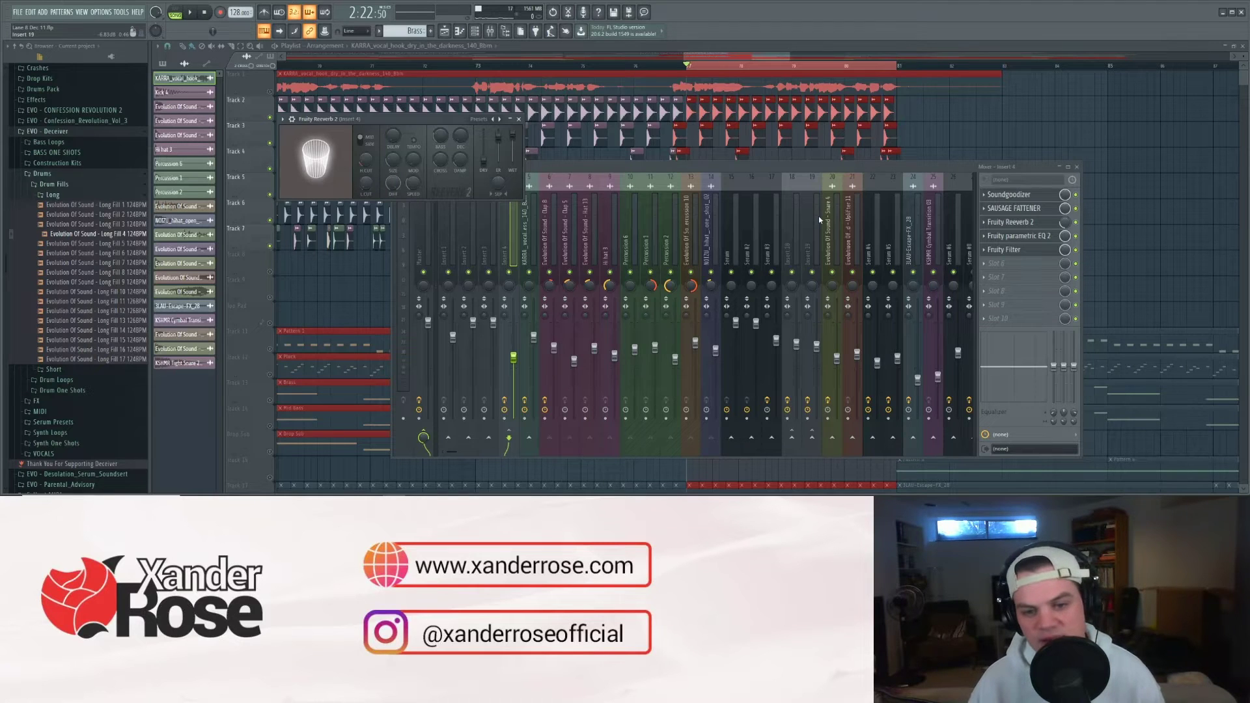
{"action": "left_click", "coordinate": [1042, 237]}
{"action": "left_click", "coordinate": [1030, 252]}
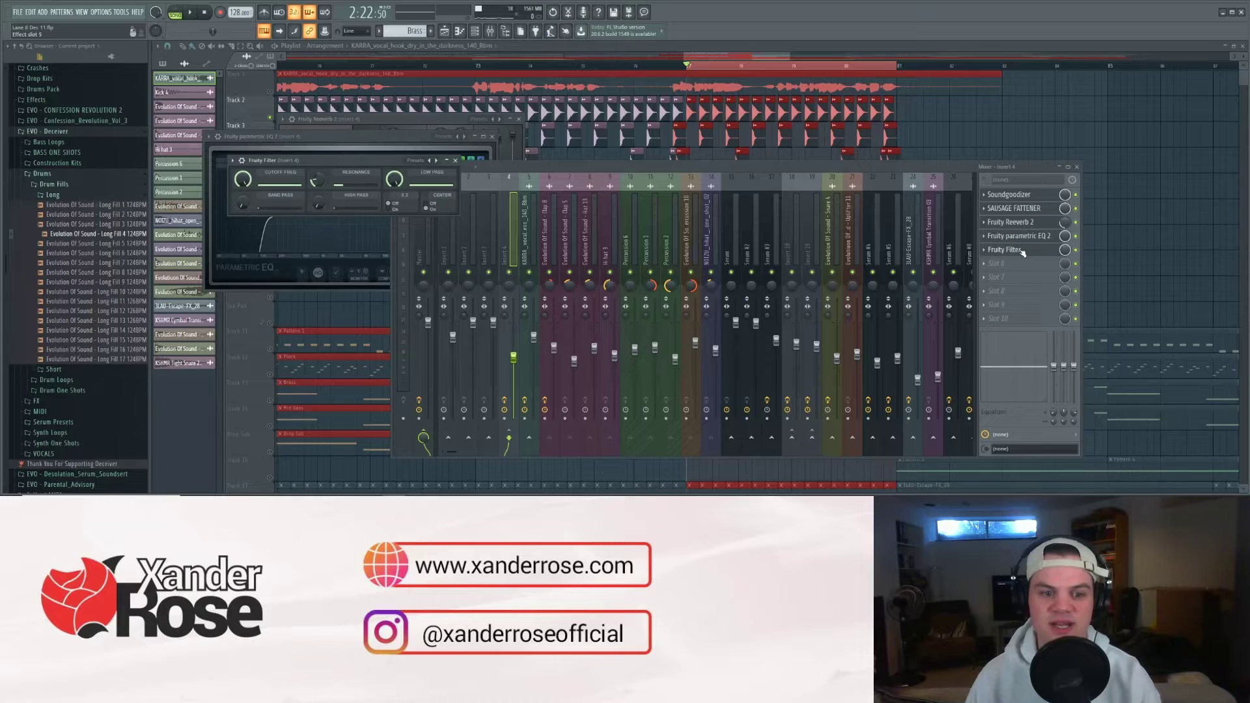
Step: Hide the mixer, clear the time selection and play the drums from the start of the first drop at 1:30
{"action": "key", "text": "F12"}
{"action": "scroll", "coordinate": [750, 69], "scroll_direction": "down", "scroll_amount": 4}
{"action": "scroll", "coordinate": [751, 73], "scroll_direction": "down", "scroll_amount": 3}
{"action": "left_click", "coordinate": [750, 72]}
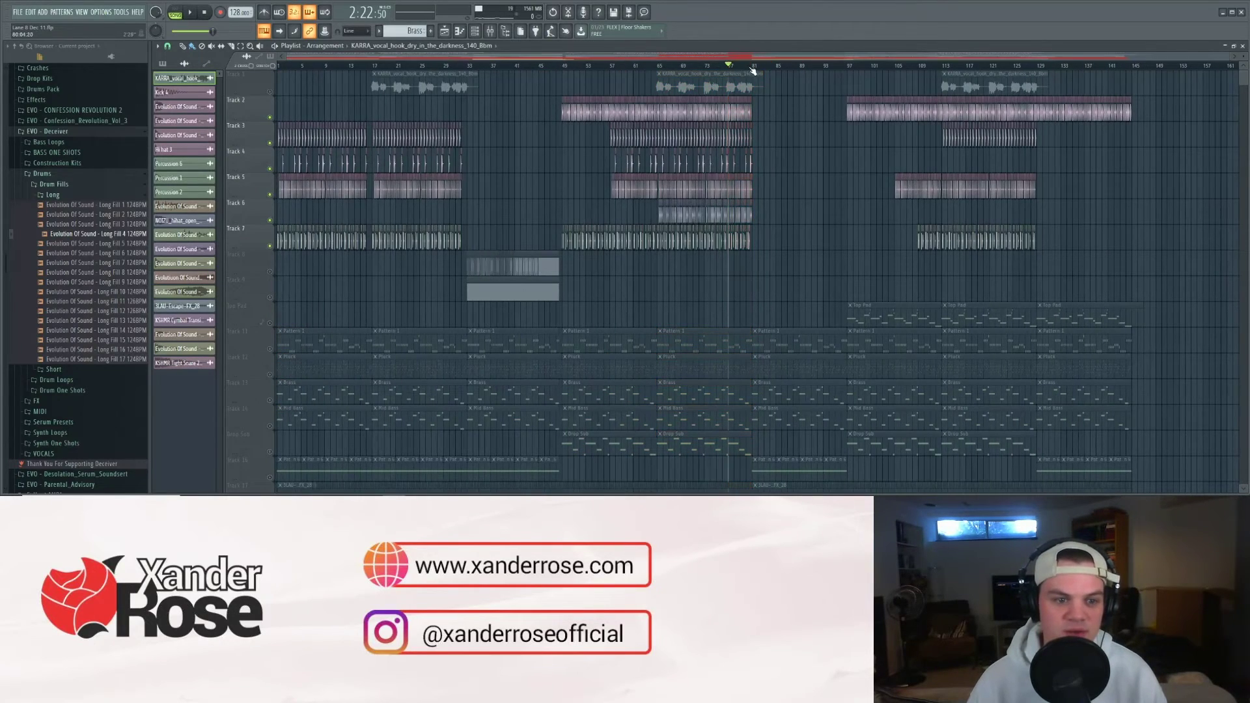
{"action": "left_click", "coordinate": [566, 69]}
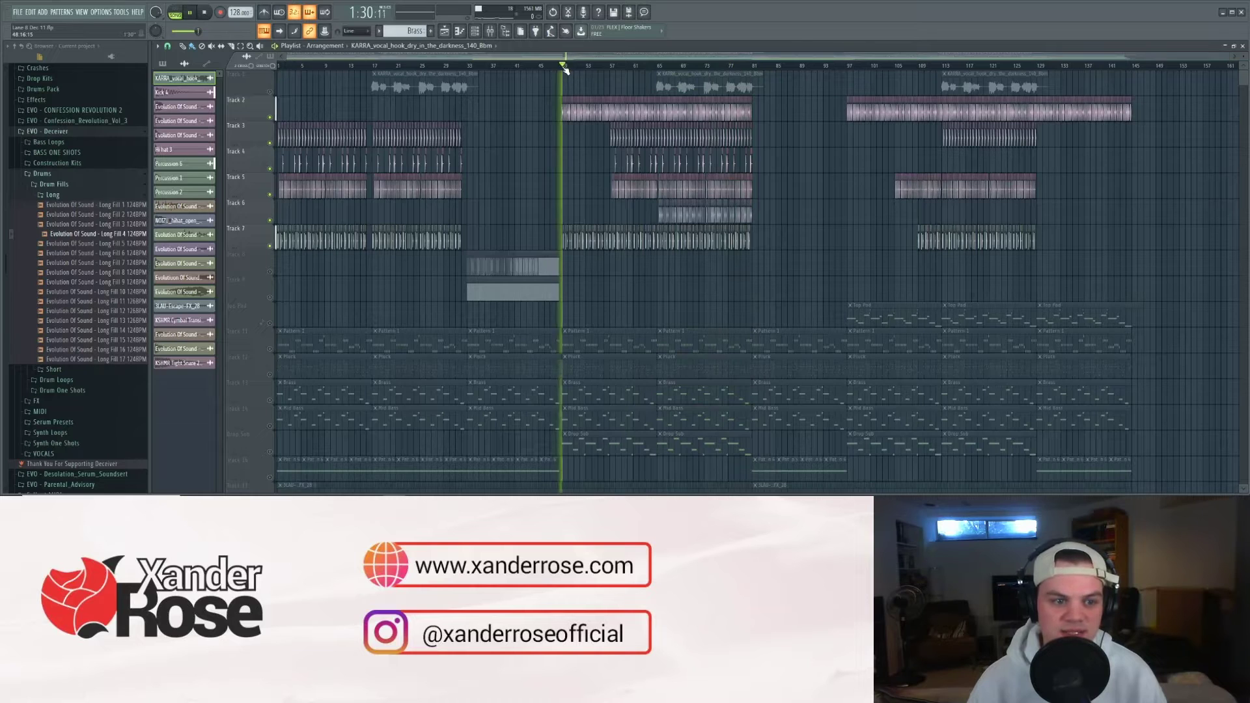
{"action": "key", "text": "space"}
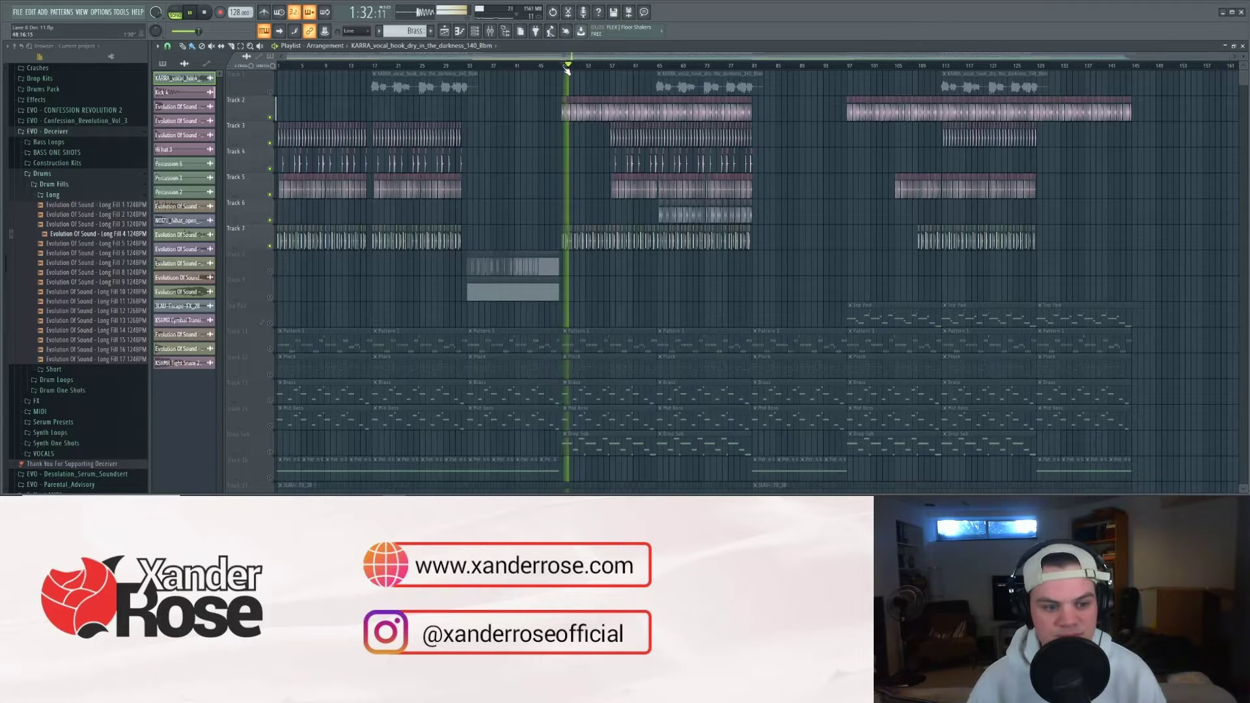
{"action": "key", "text": "space"}
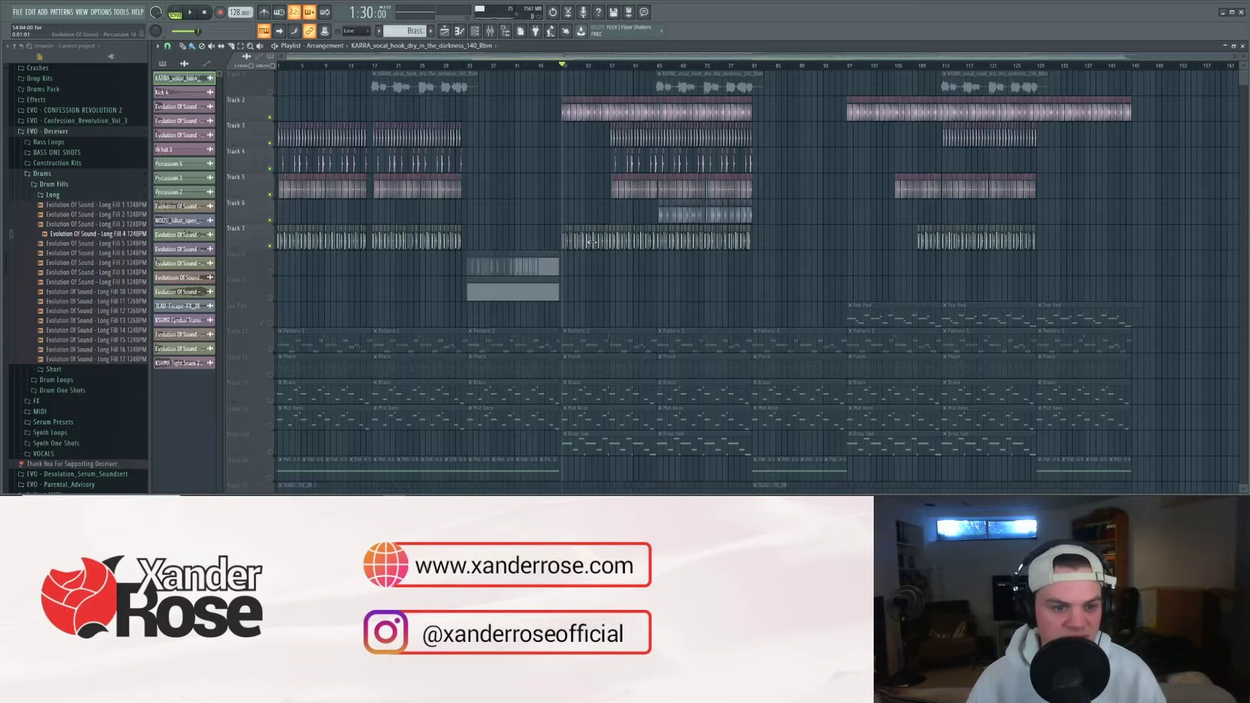
Step: Audition how the first drop's drums build up, playing from 1:45 and from where Track 6 enters
{"action": "left_click", "coordinate": [612, 67]}
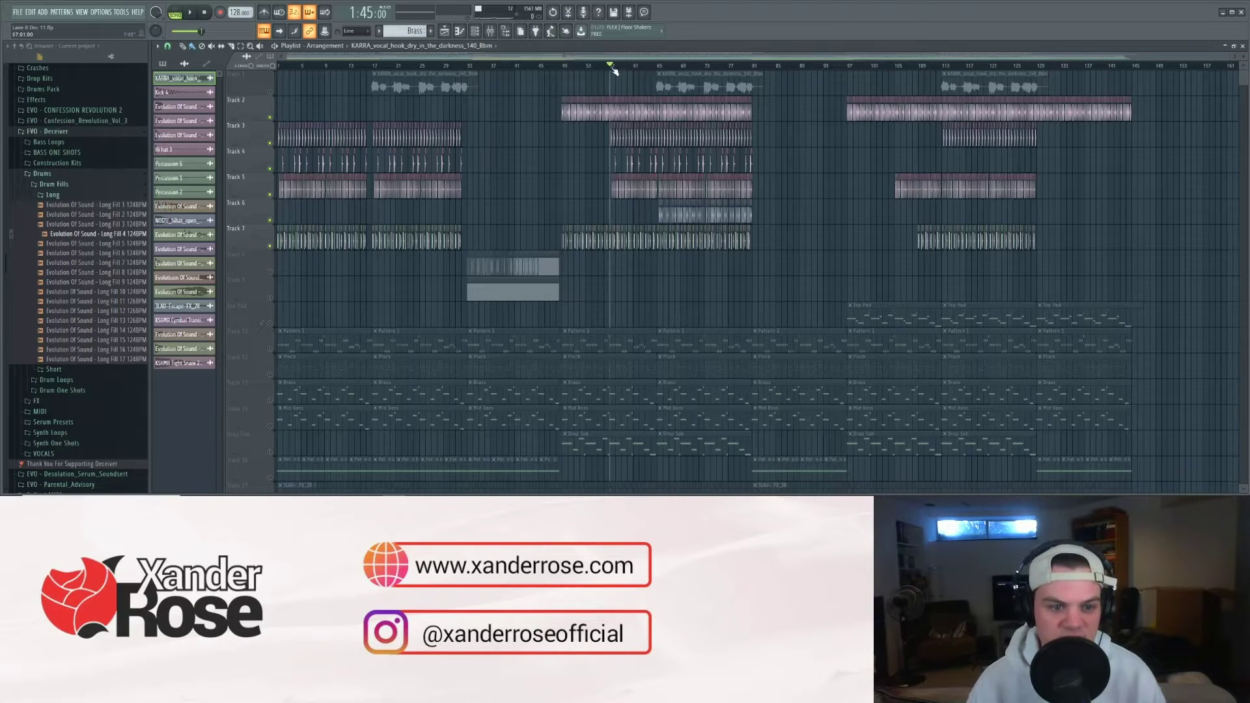
{"action": "key", "text": "space"}
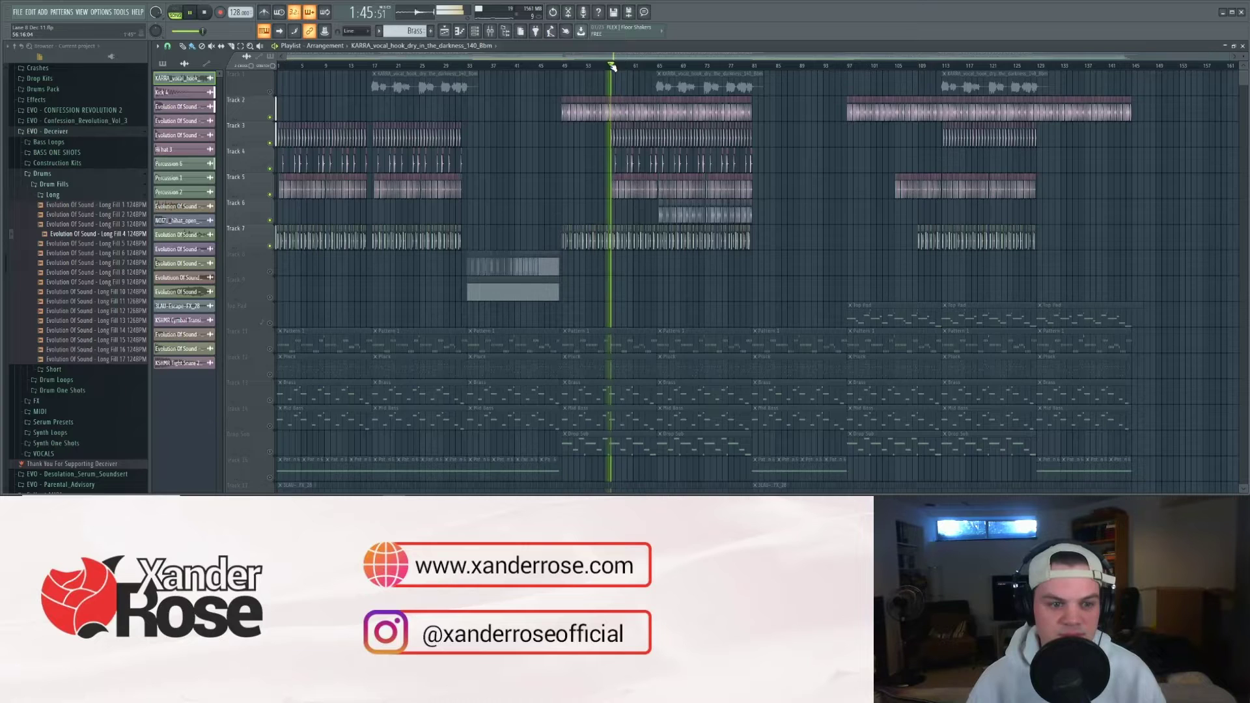
{"action": "key", "text": "space"}
{"action": "left_click", "coordinate": [661, 66]}
{"action": "key", "text": "space"}
{"action": "key", "text": "space"}
Step: Audition the second drop's drums from just before the kick enters and again from 3:15
{"action": "left_click", "coordinate": [843, 67]}
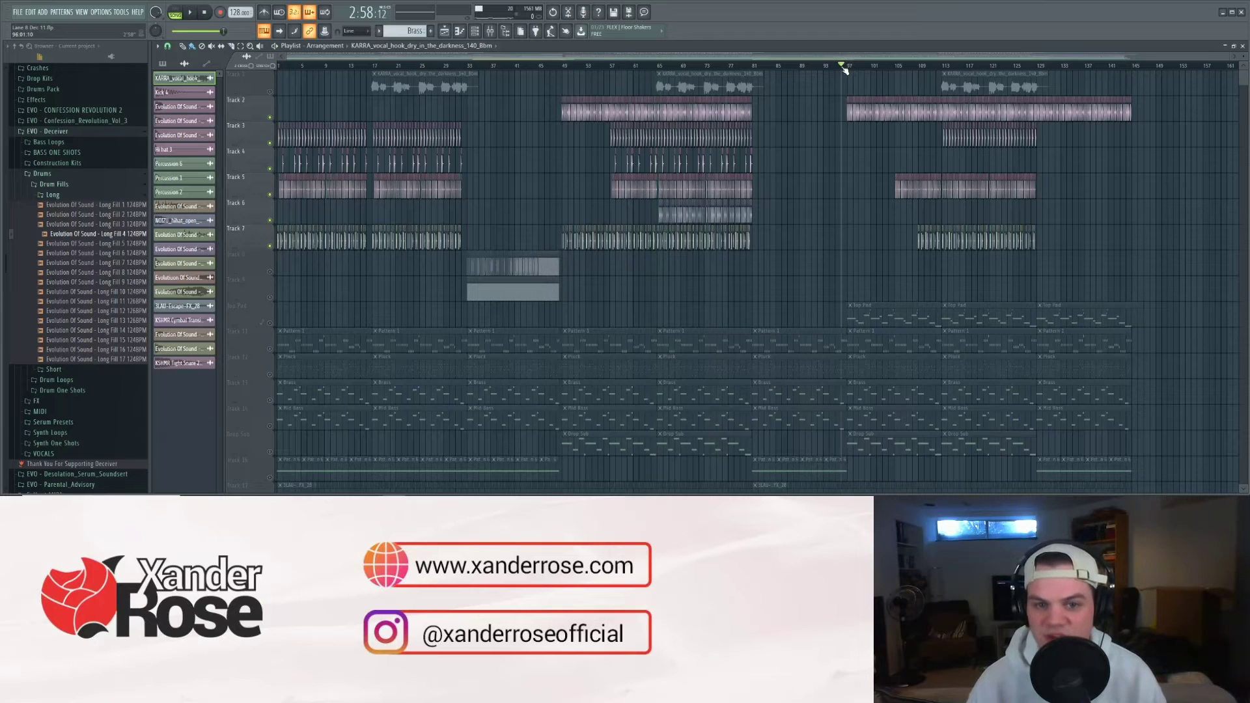
{"action": "key", "text": "space"}
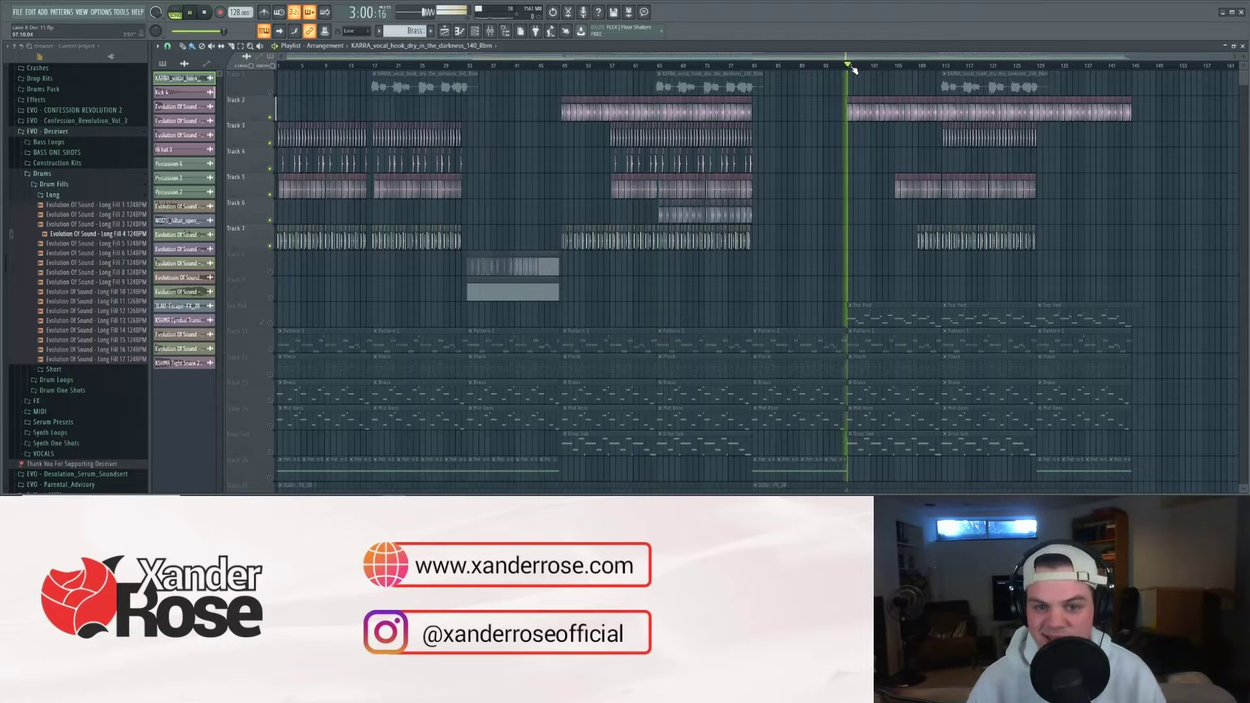
{"action": "key", "text": "space"}
{"action": "left_click", "coordinate": [897, 68]}
{"action": "key", "text": "space"}
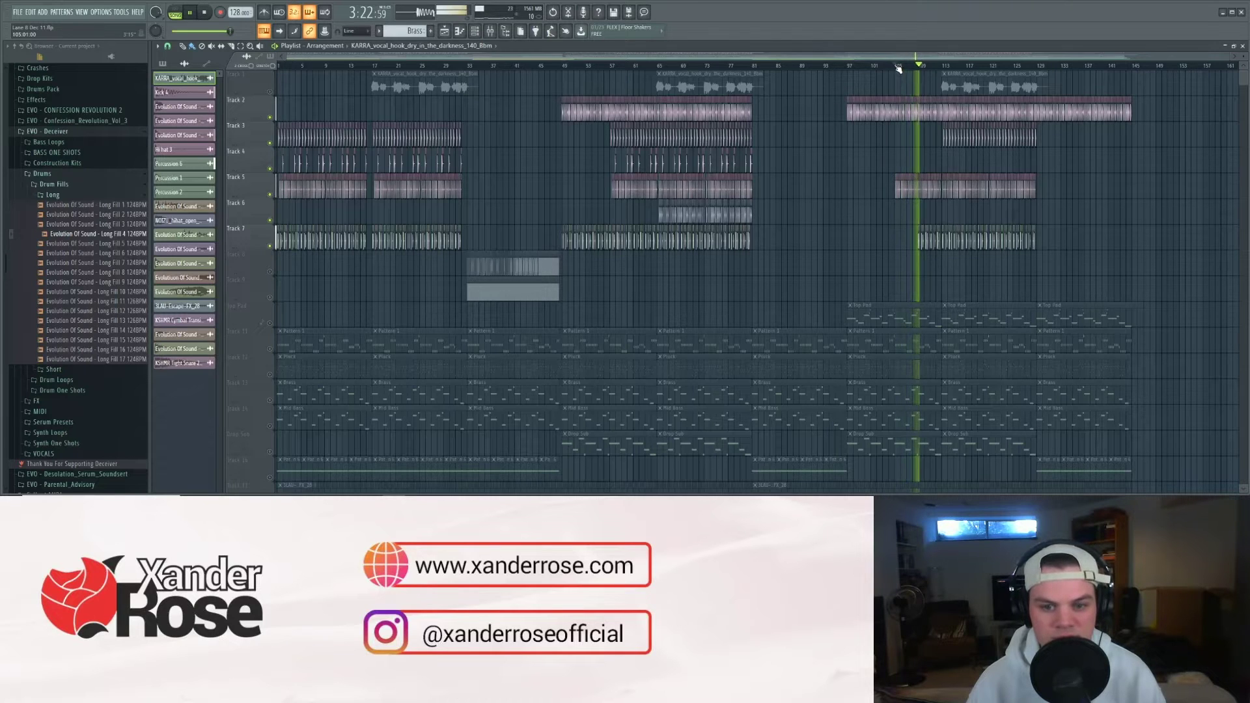
{"action": "key", "text": "space"}
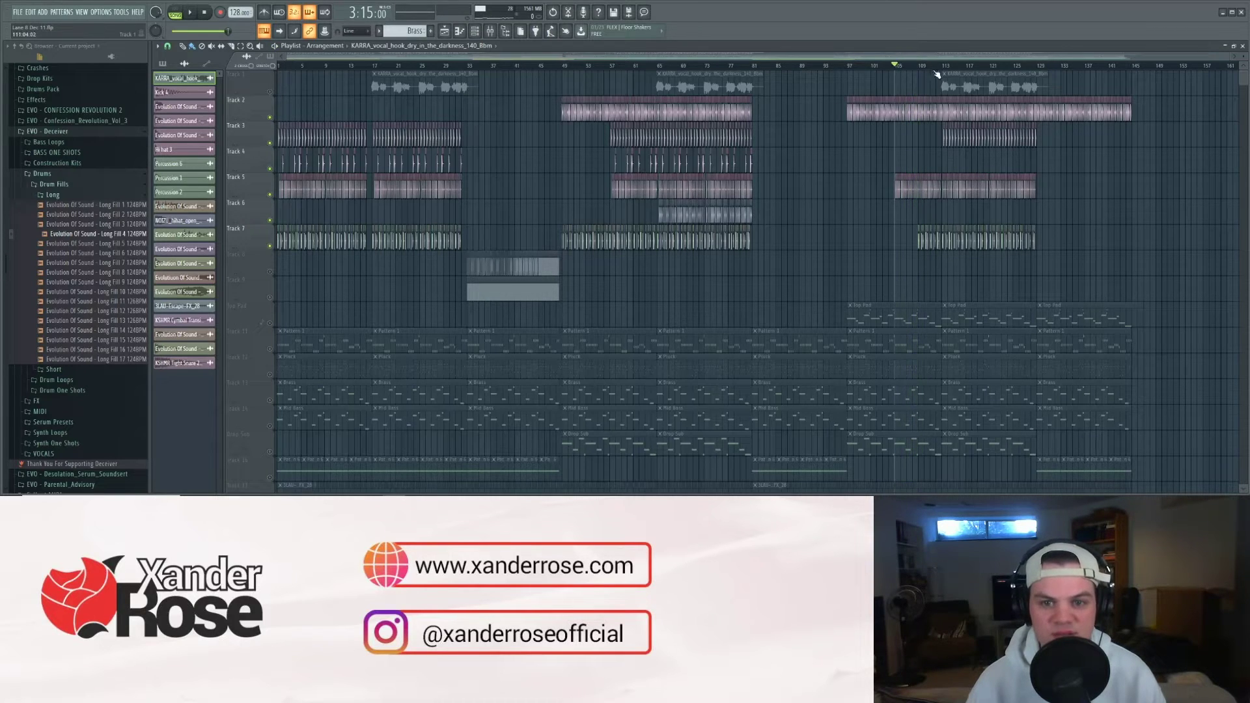
Step: Play back the drums in the track's opening section before the build-up
{"action": "left_click", "coordinate": [795, 71]}
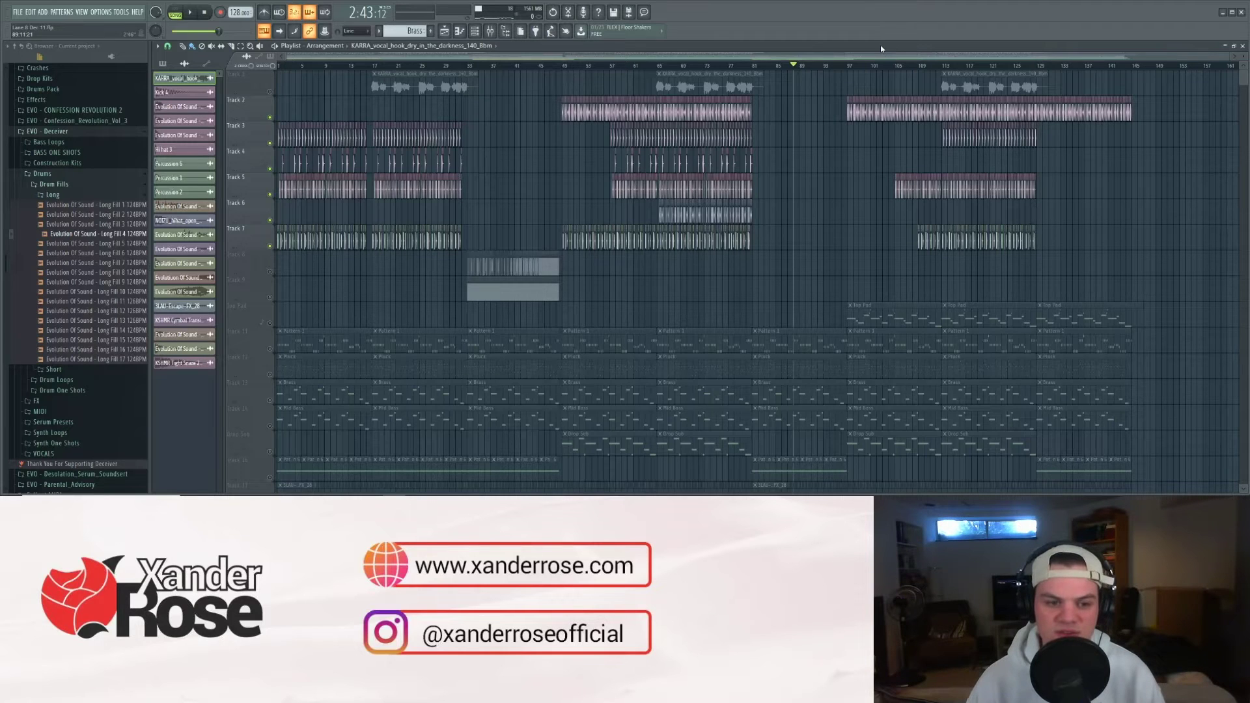
{"action": "left_click", "coordinate": [270, 297]}
{"action": "left_click", "coordinate": [273, 299]}
{"action": "left_click", "coordinate": [326, 65]}
{"action": "key", "text": "space"}
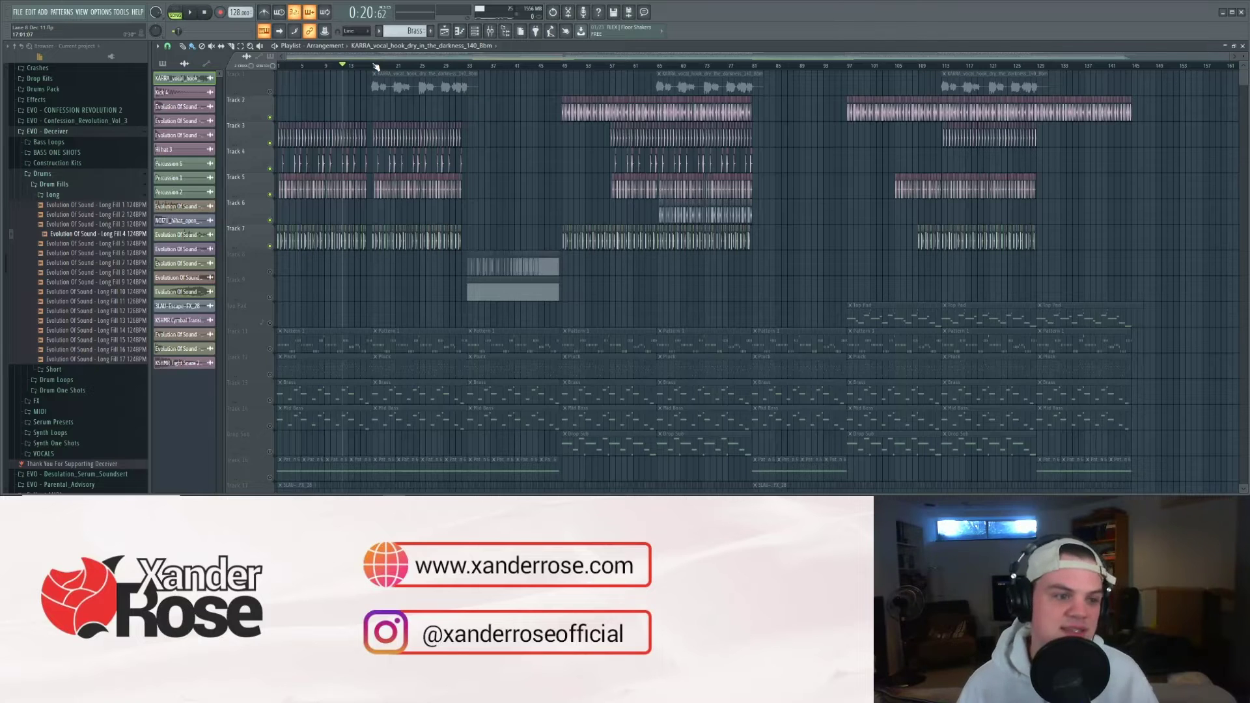
{"action": "scroll", "coordinate": [474, 141], "scroll_direction": "down", "scroll_amount": 2}
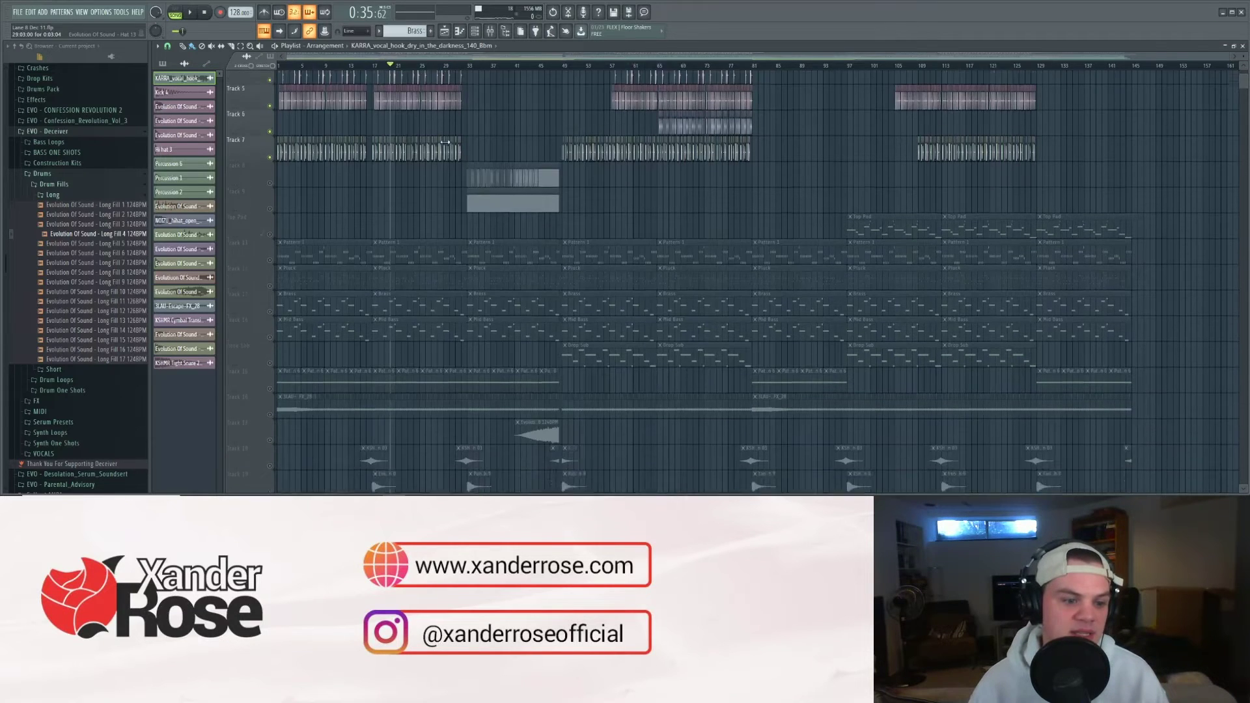
{"action": "scroll", "coordinate": [494, 157], "scroll_direction": "up", "scroll_amount": 1}
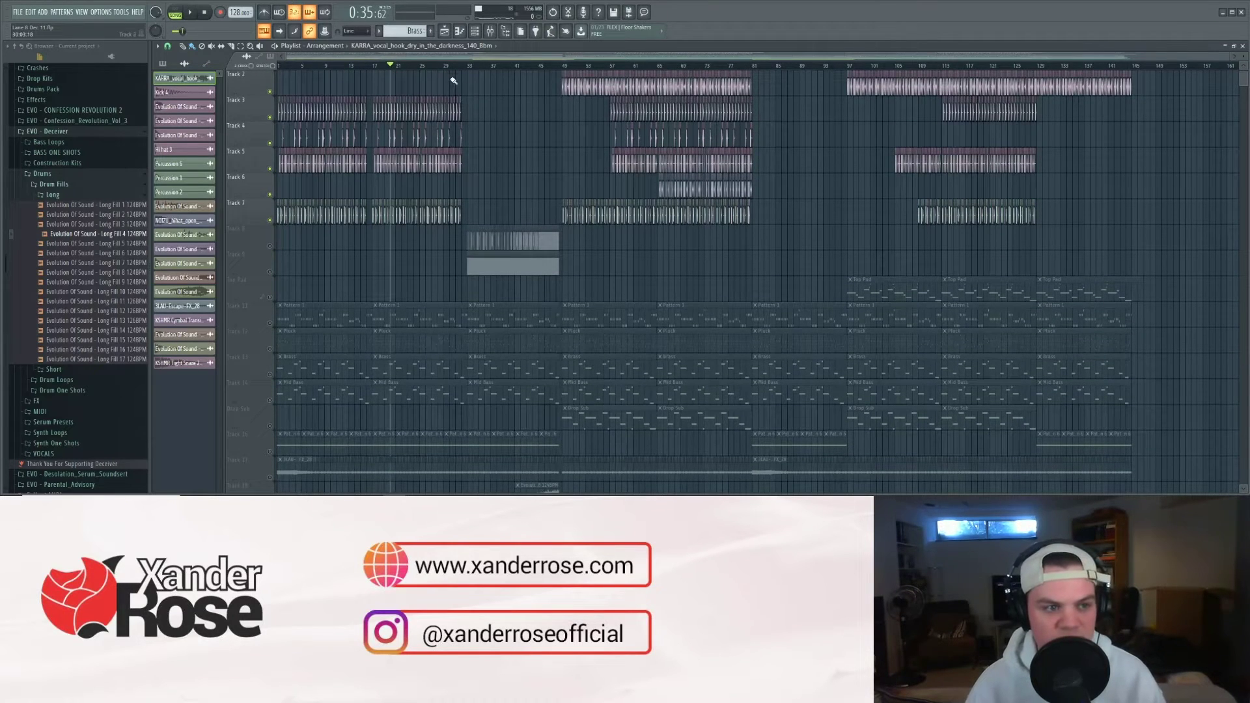
Step: Unmute the build-up percussion on Track 8 and Track 9 and play the build-up from 1:00 through to its end
{"action": "left_click", "coordinate": [469, 66]}
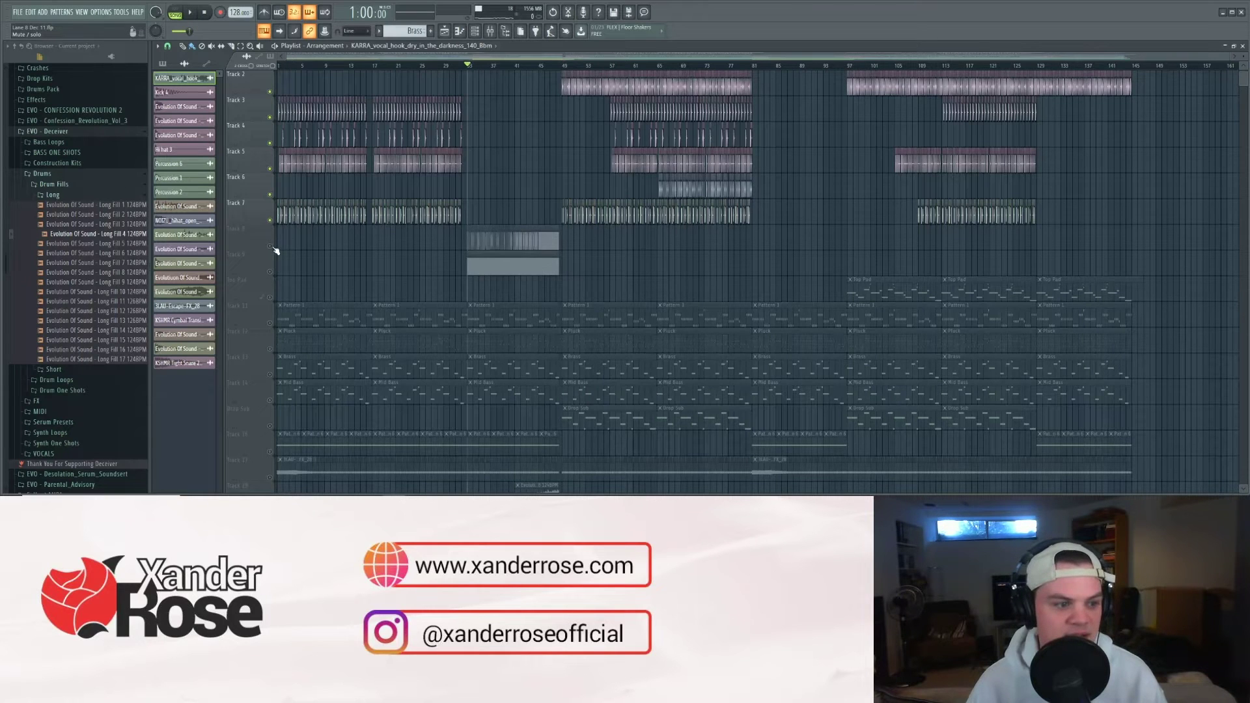
{"action": "left_click_drag", "start_coordinate": [269, 248], "coordinate": [271, 272]}
{"action": "key", "text": "space"}
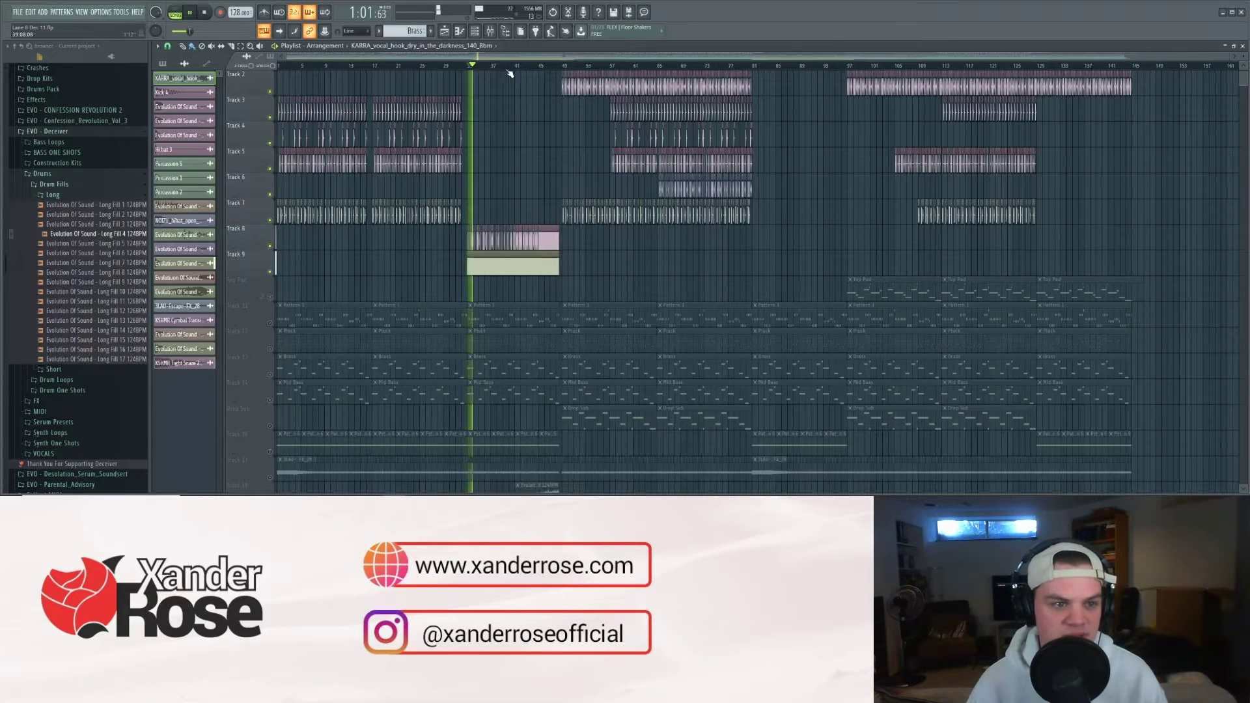
{"action": "left_click_drag", "start_coordinate": [515, 65], "coordinate": [560, 68]}
{"action": "key", "text": "space"}
Step: Look over the playlist's muted melodic and effects tracks and the automation clips beneath them
{"action": "scroll", "coordinate": [555, 213], "scroll_direction": "down", "scroll_amount": 7}
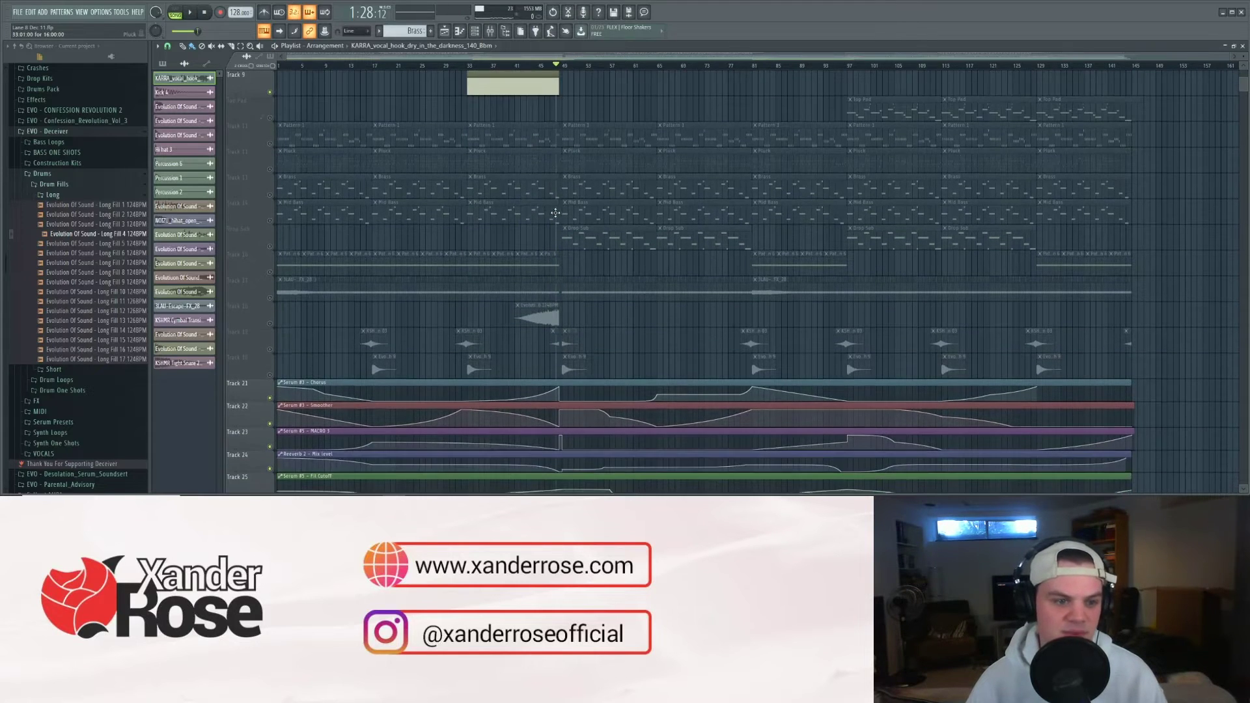
{"action": "scroll", "coordinate": [555, 213], "scroll_direction": "down", "scroll_amount": 6}
{"action": "scroll", "coordinate": [446, 273], "scroll_direction": "up", "scroll_amount": 7}
{"action": "scroll", "coordinate": [446, 273], "scroll_direction": "up", "scroll_amount": 3}
{"action": "scroll", "coordinate": [448, 273], "scroll_direction": "down", "scroll_amount": 1}
{"action": "scroll", "coordinate": [449, 273], "scroll_direction": "up", "scroll_amount": 1}
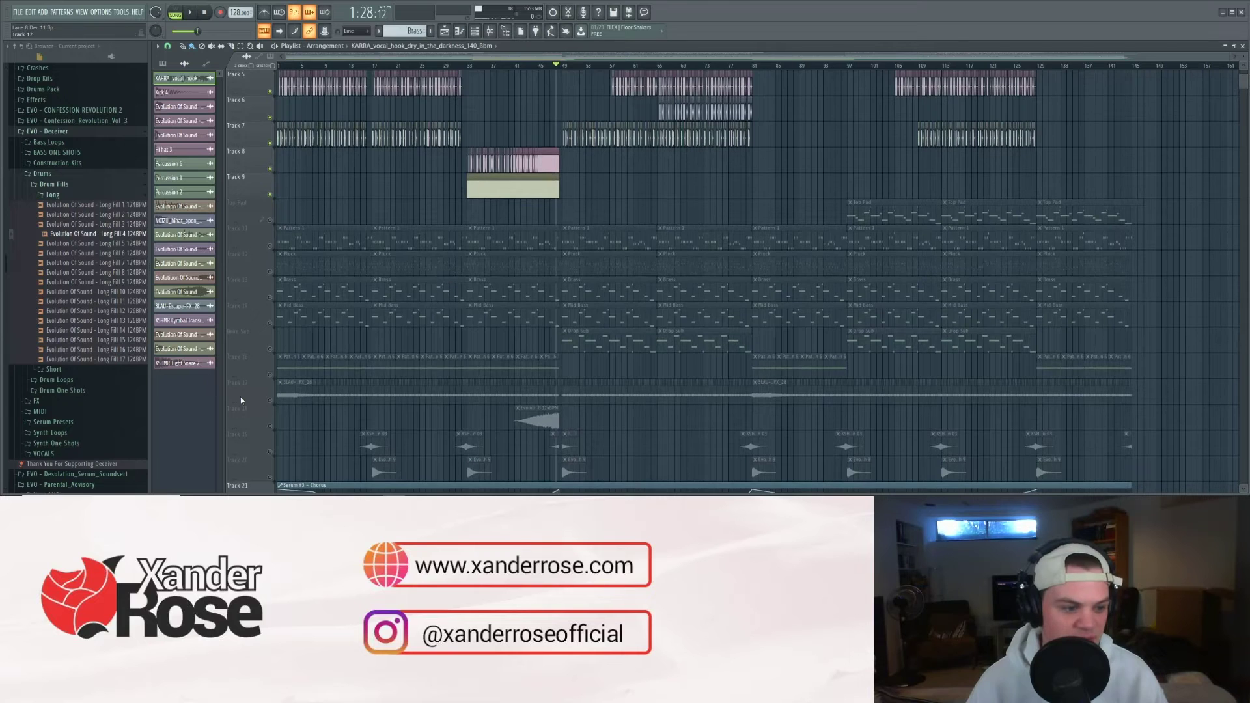
{"action": "scroll", "coordinate": [241, 400], "scroll_direction": "up", "scroll_amount": 3}
{"action": "scroll", "coordinate": [287, 404], "scroll_direction": "down", "scroll_amount": 4}
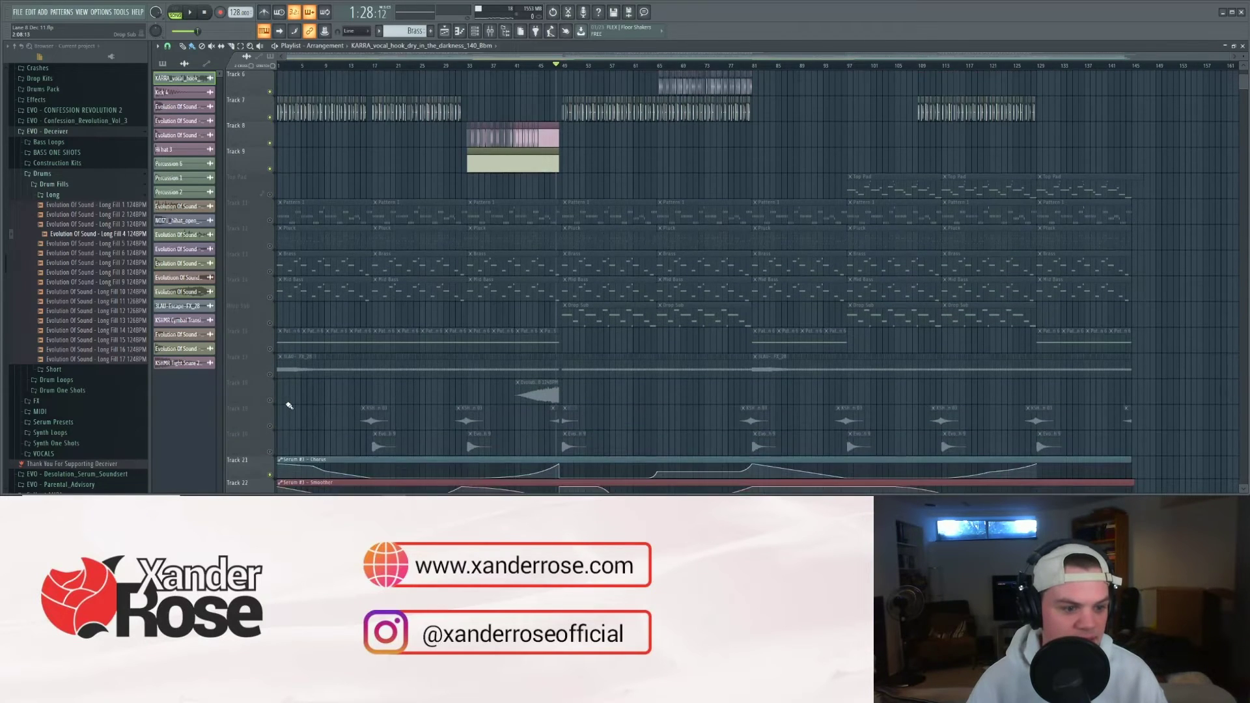
{"action": "scroll", "coordinate": [286, 405], "scroll_direction": "down", "scroll_amount": 3}
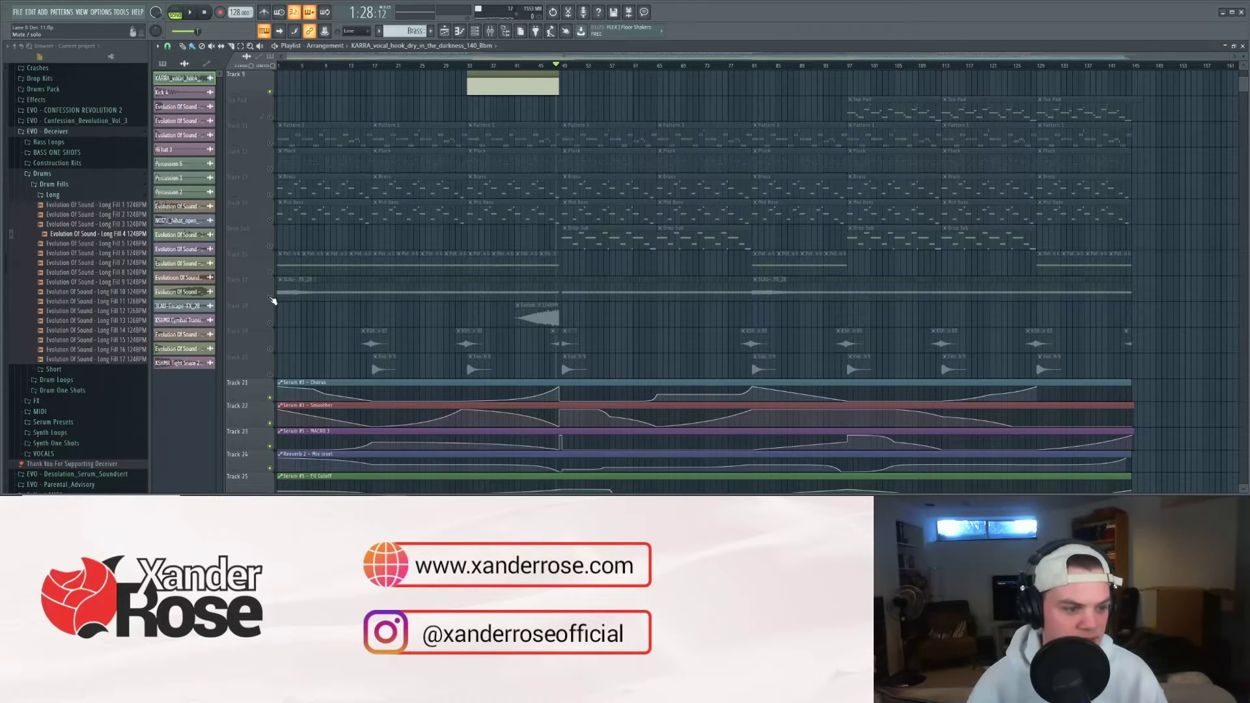
Step: Unmute the atmosphere, uplifter, cymbal transition and crash clips on Track 17 through Track 20
{"action": "left_click", "coordinate": [270, 297]}
{"action": "left_click", "coordinate": [270, 323]}
{"action": "left_click", "coordinate": [270, 349]}
{"action": "left_click", "coordinate": [270, 375]}
Step: Mute the drum and build-up percussion tracks, Track 2 through Track 9
{"action": "scroll", "coordinate": [270, 293], "scroll_direction": "up", "scroll_amount": 8}
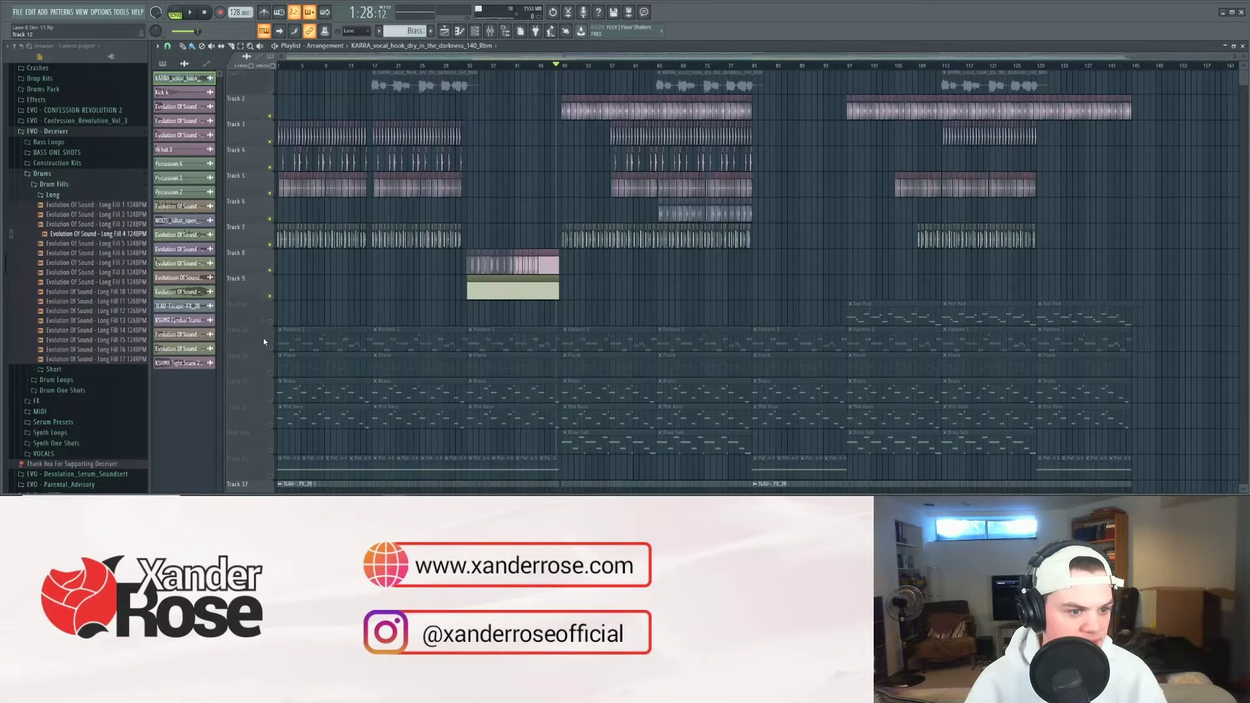
{"action": "left_click", "coordinate": [271, 143]}
{"action": "left_click", "coordinate": [270, 118]}
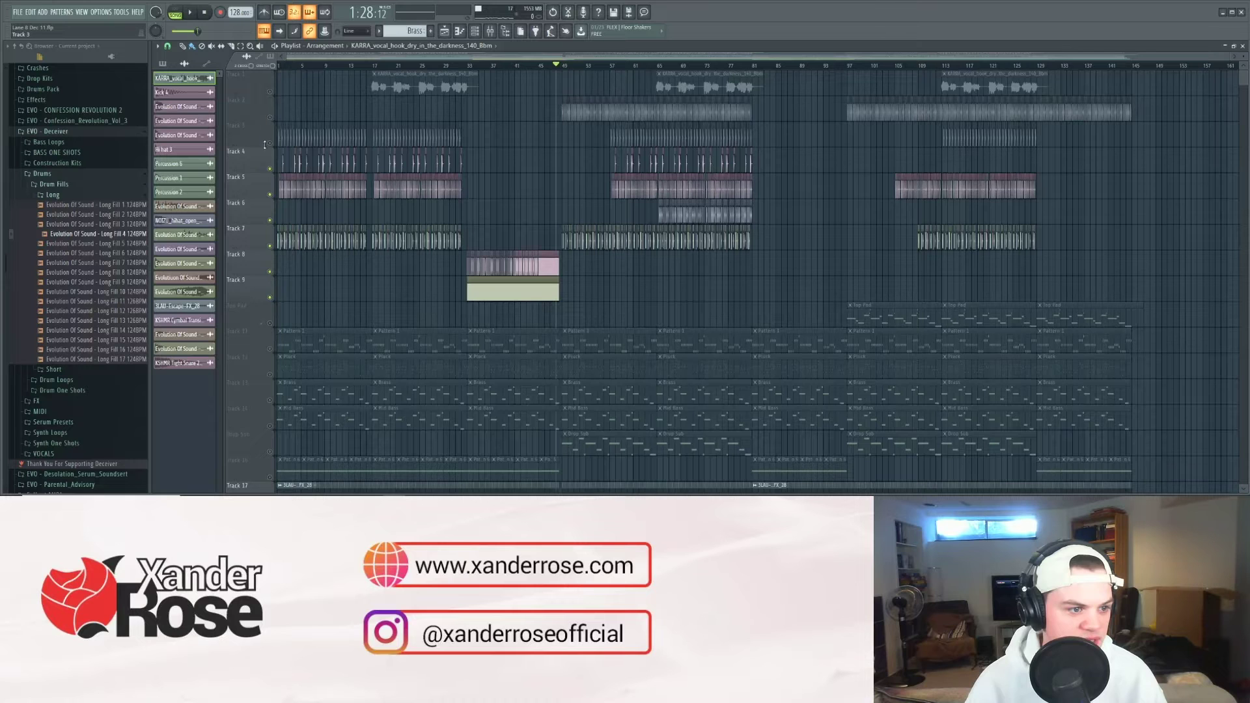
{"action": "left_click", "coordinate": [270, 169]}
{"action": "left_click", "coordinate": [270, 194]}
{"action": "left_click", "coordinate": [270, 220]}
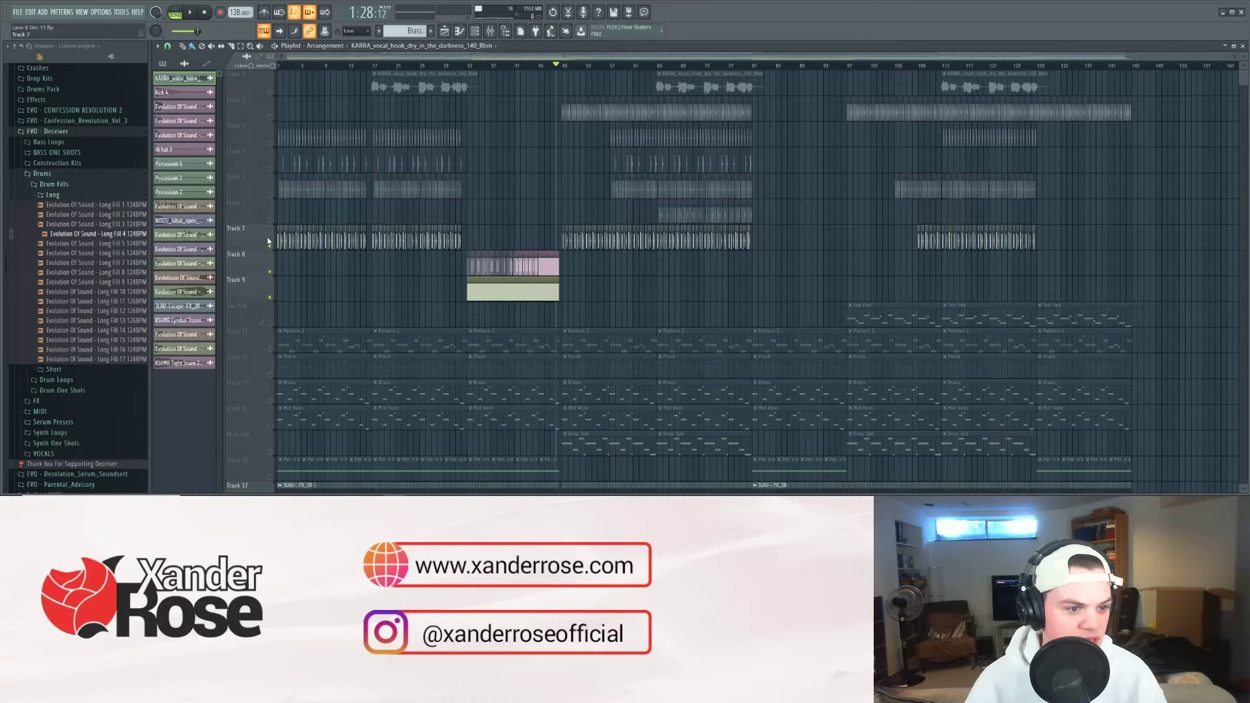
{"action": "left_click", "coordinate": [271, 247]}
{"action": "left_click", "coordinate": [271, 272]}
{"action": "left_click", "coordinate": [271, 298]}
Step: Play back the effects tracks in the opening section from around 0:16
{"action": "scroll", "coordinate": [338, 286], "scroll_direction": "down", "scroll_amount": 8}
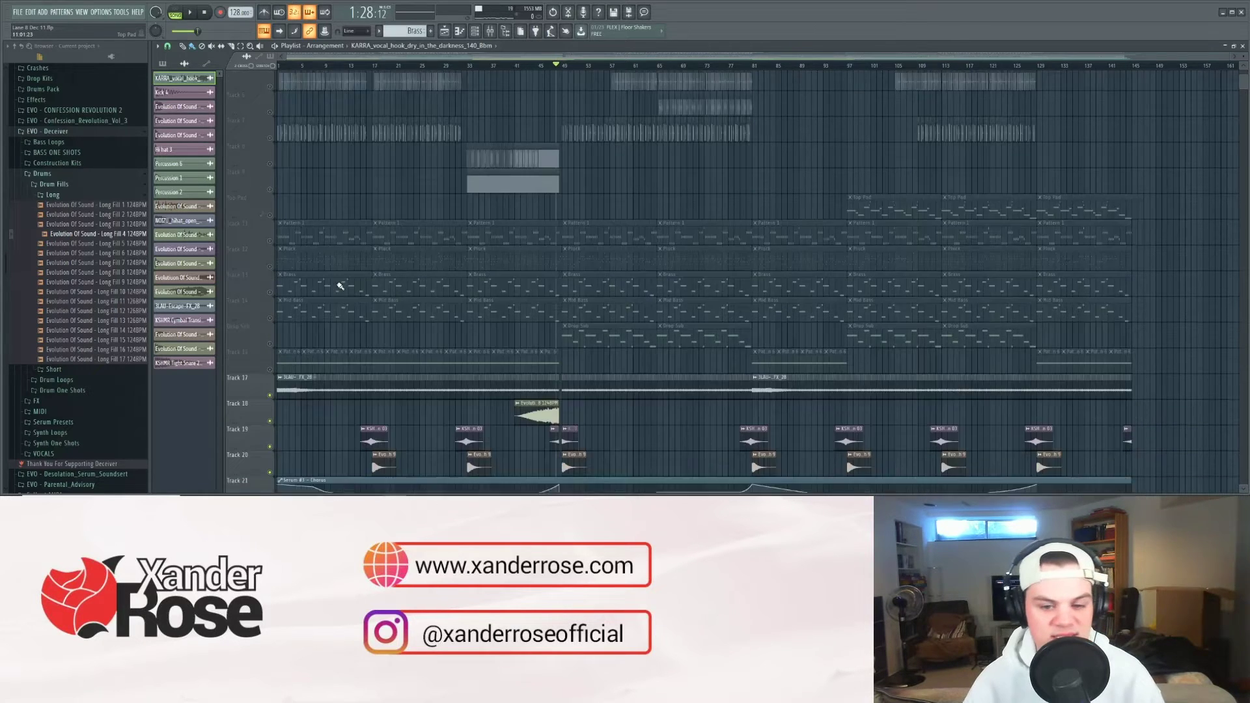
{"action": "key", "text": "space"}
{"action": "left_click_drag", "start_coordinate": [311, 66], "coordinate": [334, 69]}
{"action": "key", "text": "space"}
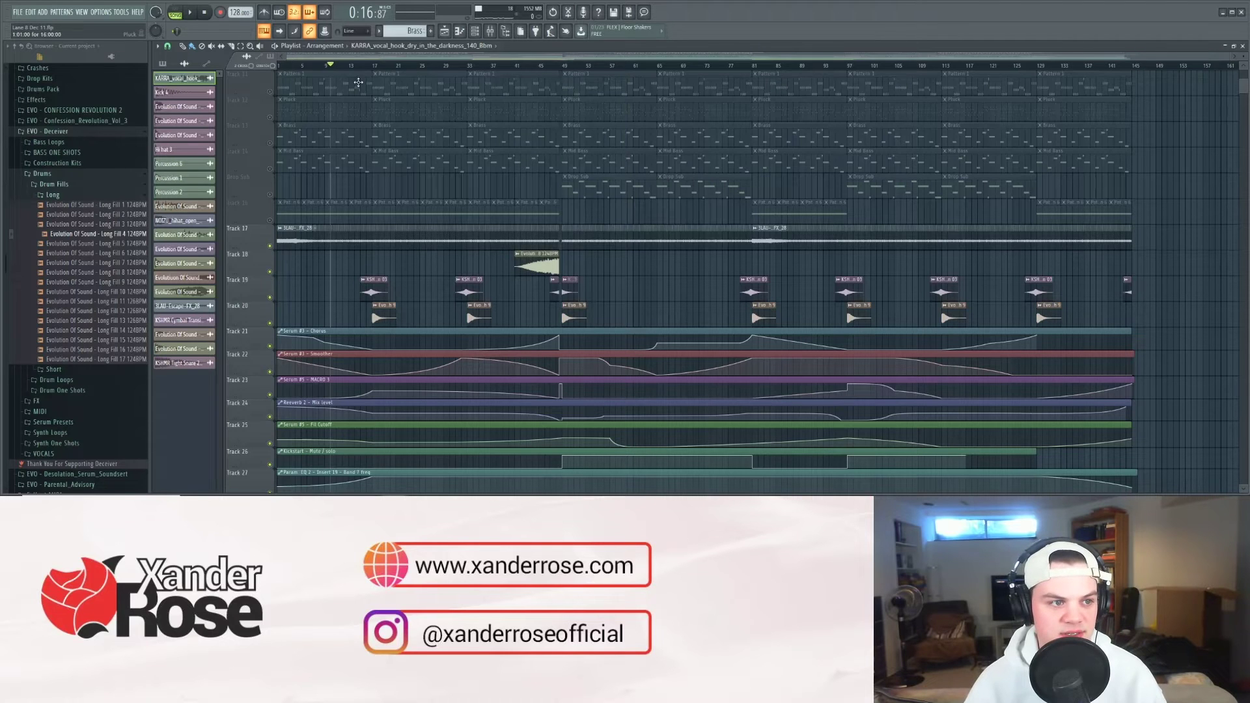
{"action": "scroll", "coordinate": [309, 62], "scroll_direction": "up", "scroll_amount": 3}
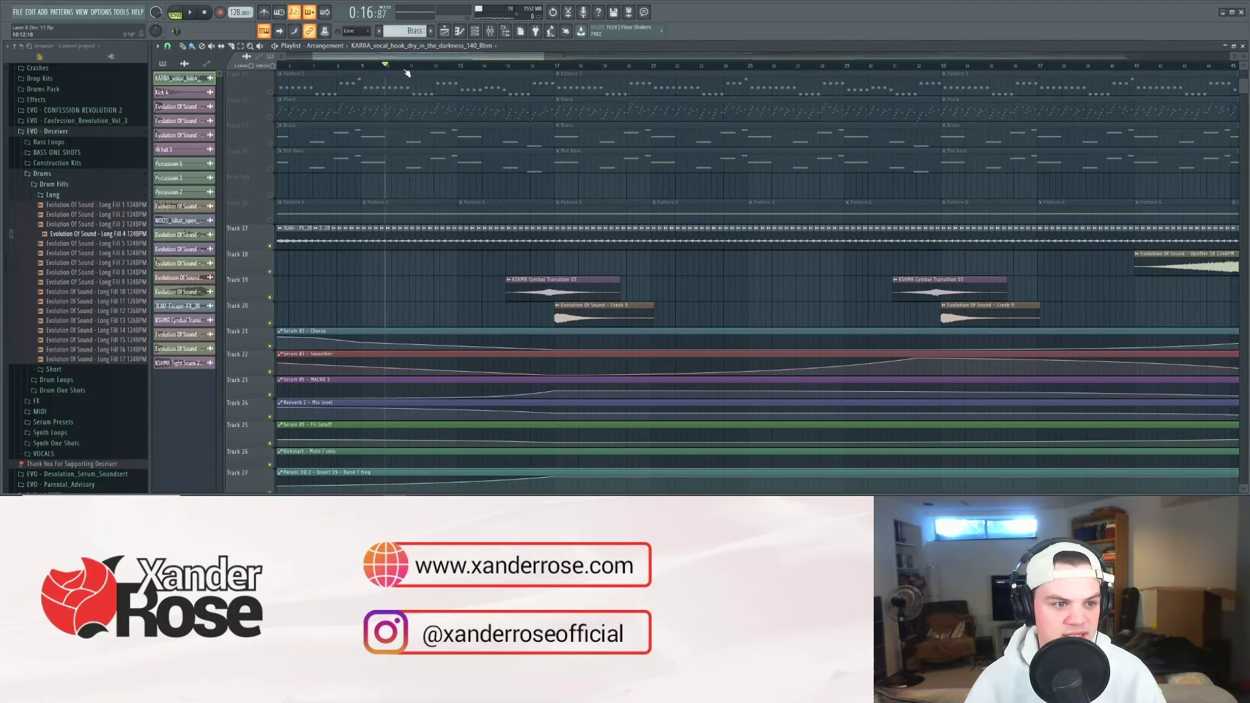
{"action": "key", "text": "space"}
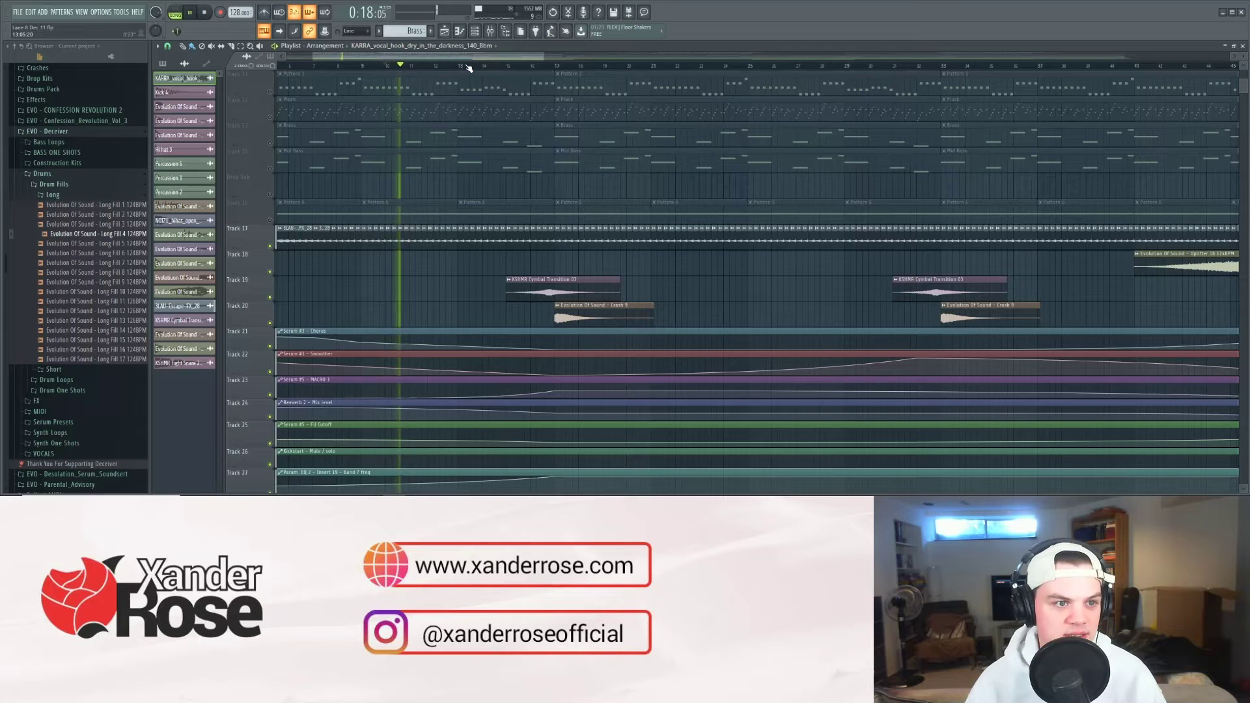
{"action": "scroll", "coordinate": [469, 67], "scroll_direction": "down", "scroll_amount": 4}
Step: Audition the transition effects around bar 17, around the start of the build-up, and through the uplifter into the first drop
{"action": "left_click", "coordinate": [417, 67]}
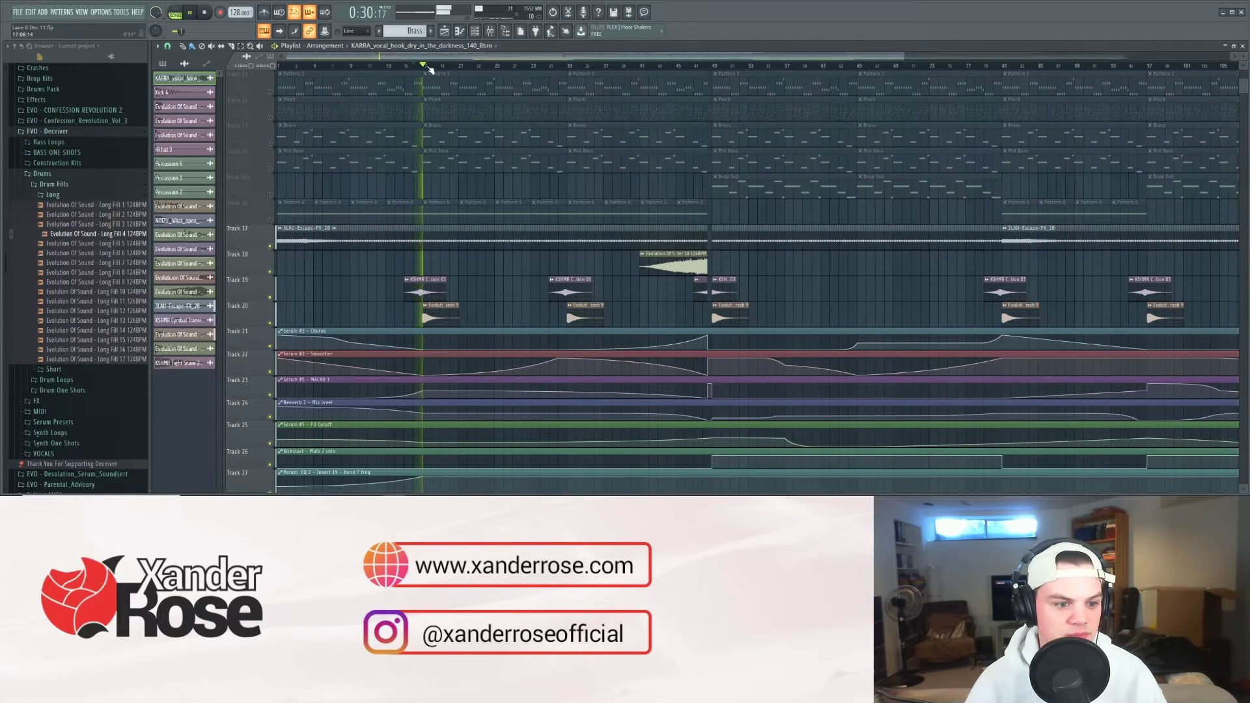
{"action": "left_click", "coordinate": [569, 66]}
{"action": "left_click", "coordinate": [677, 66]}
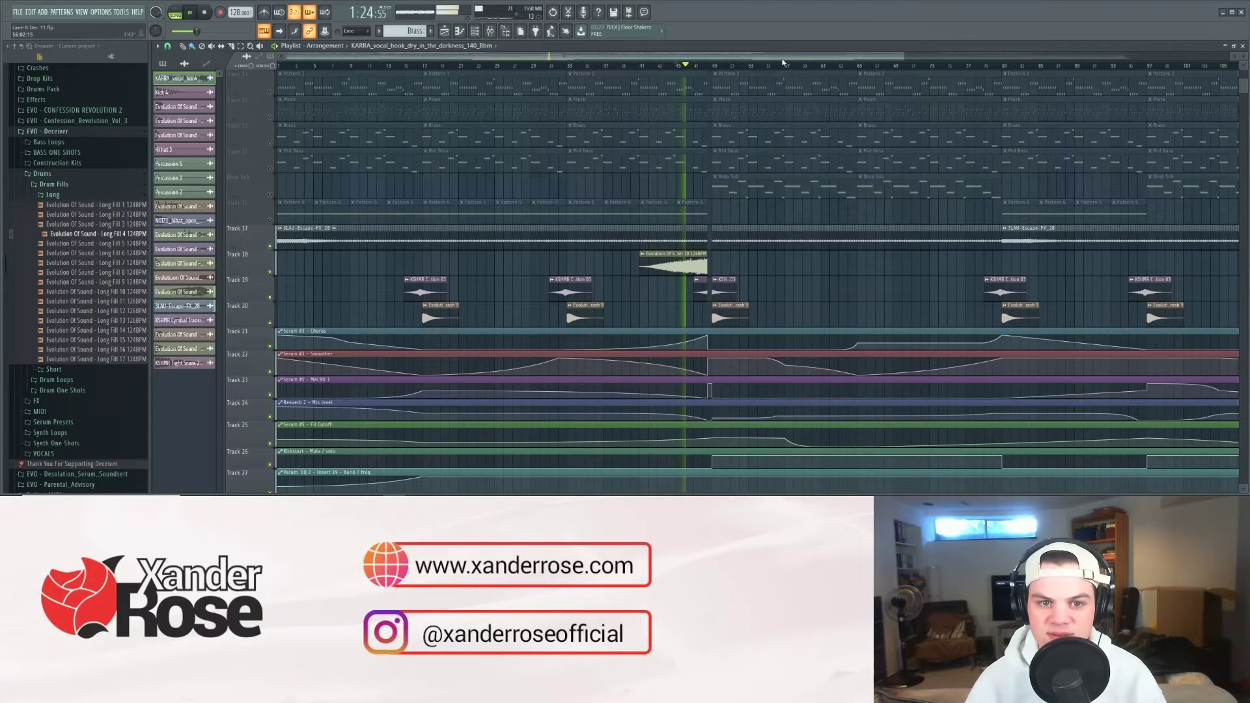
{"action": "scroll", "coordinate": [792, 67], "scroll_direction": "down", "scroll_amount": 2}
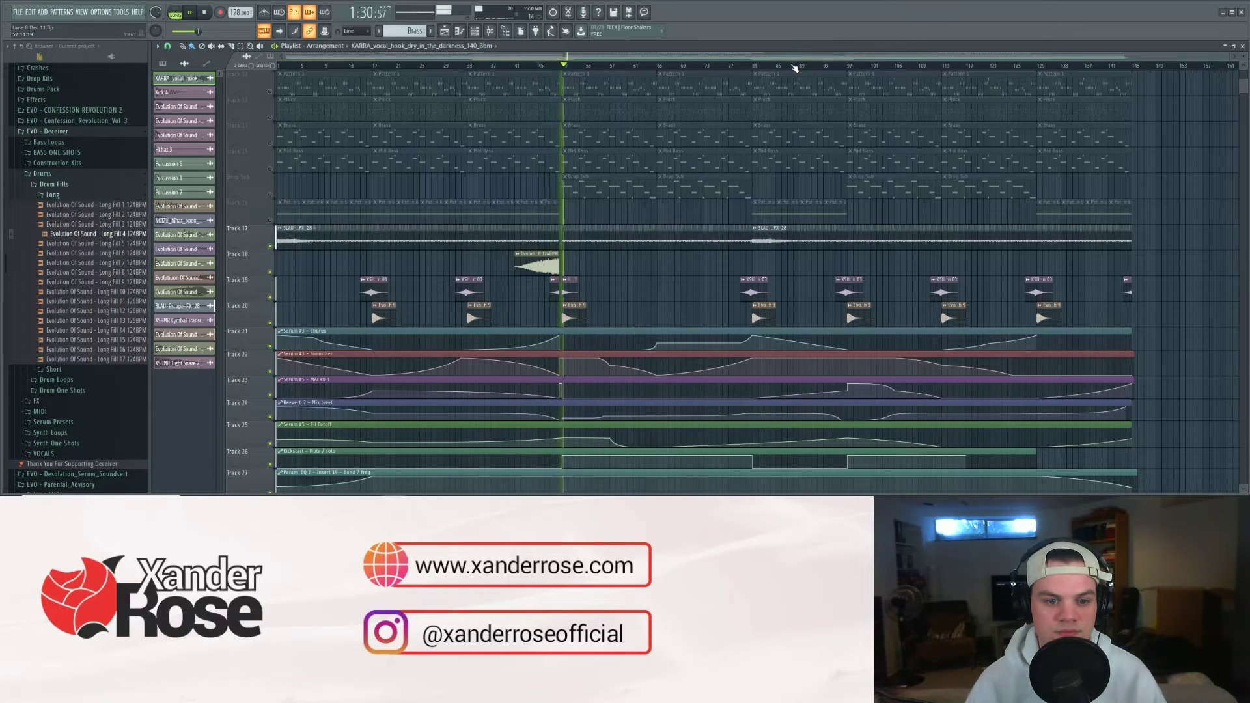
{"action": "key", "text": "space"}
Step: Unmute the Pattern 6 clips on Track 16 and mute the effects on Track 17 through Track 20
{"action": "scroll", "coordinate": [693, 259], "scroll_direction": "up", "scroll_amount": 6}
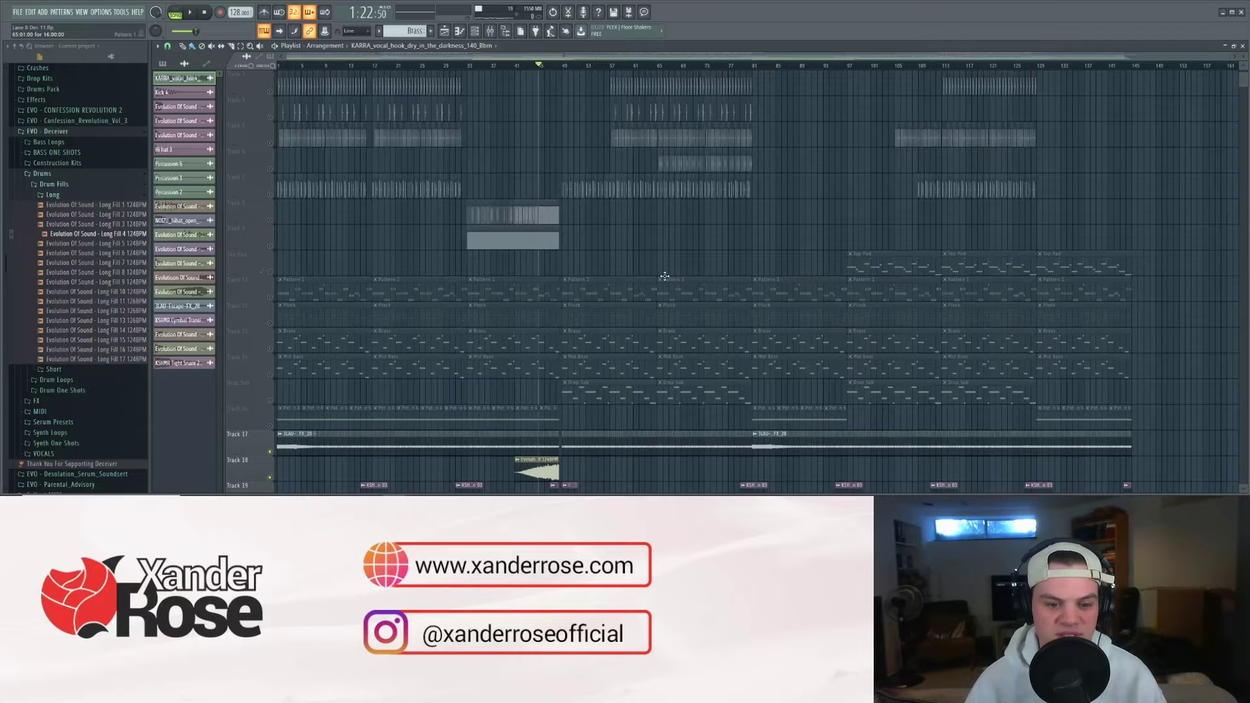
{"action": "scroll", "coordinate": [654, 277], "scroll_direction": "down", "scroll_amount": 4}
{"action": "left_click", "coordinate": [270, 273]}
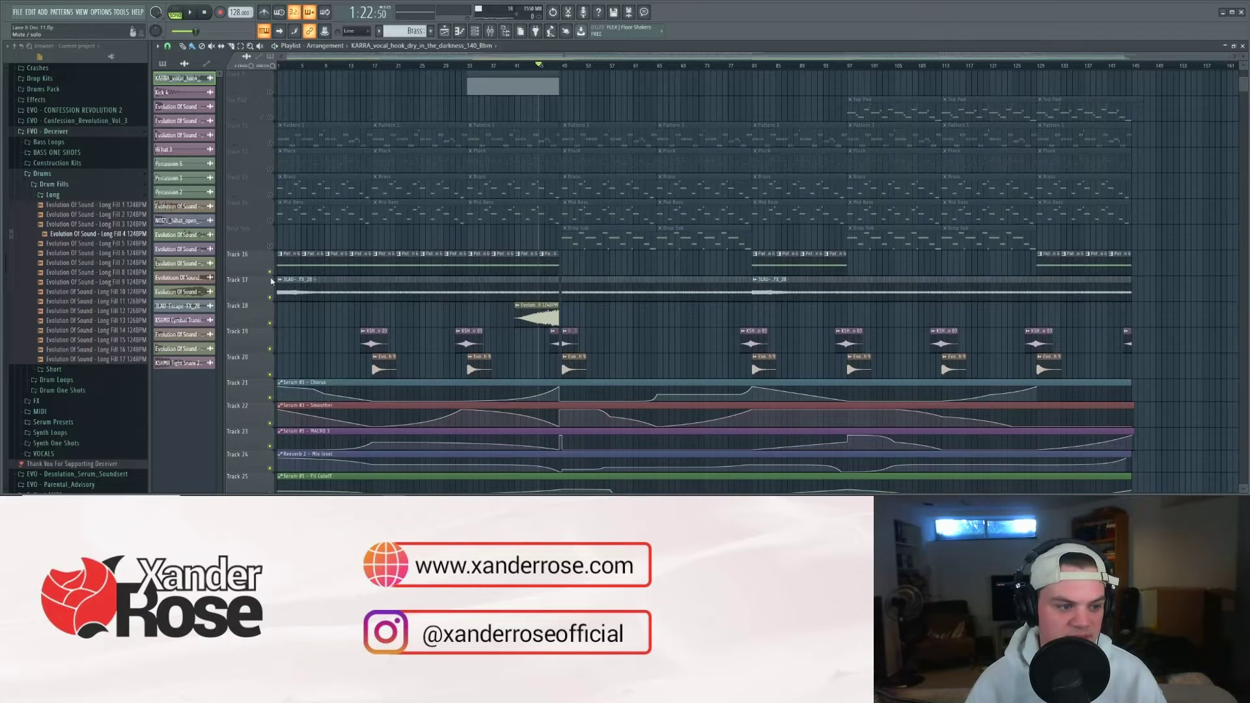
{"action": "left_click", "coordinate": [270, 298]}
{"action": "left_click", "coordinate": [270, 323]}
{"action": "left_click", "coordinate": [271, 349]}
{"action": "left_click", "coordinate": [271, 375]}
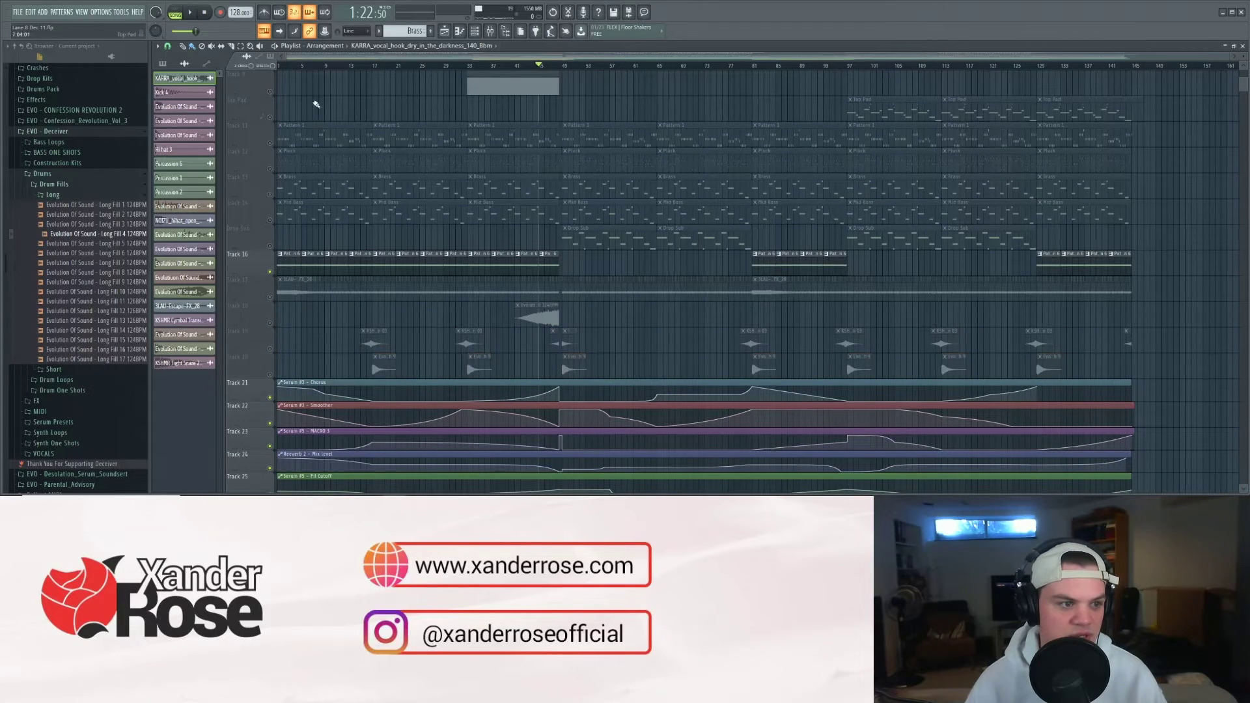
Step: Play Track 16 from the start, select Pattern 6 and open its Serum #6 instrument from the channel rack
{"action": "key", "text": "space"}
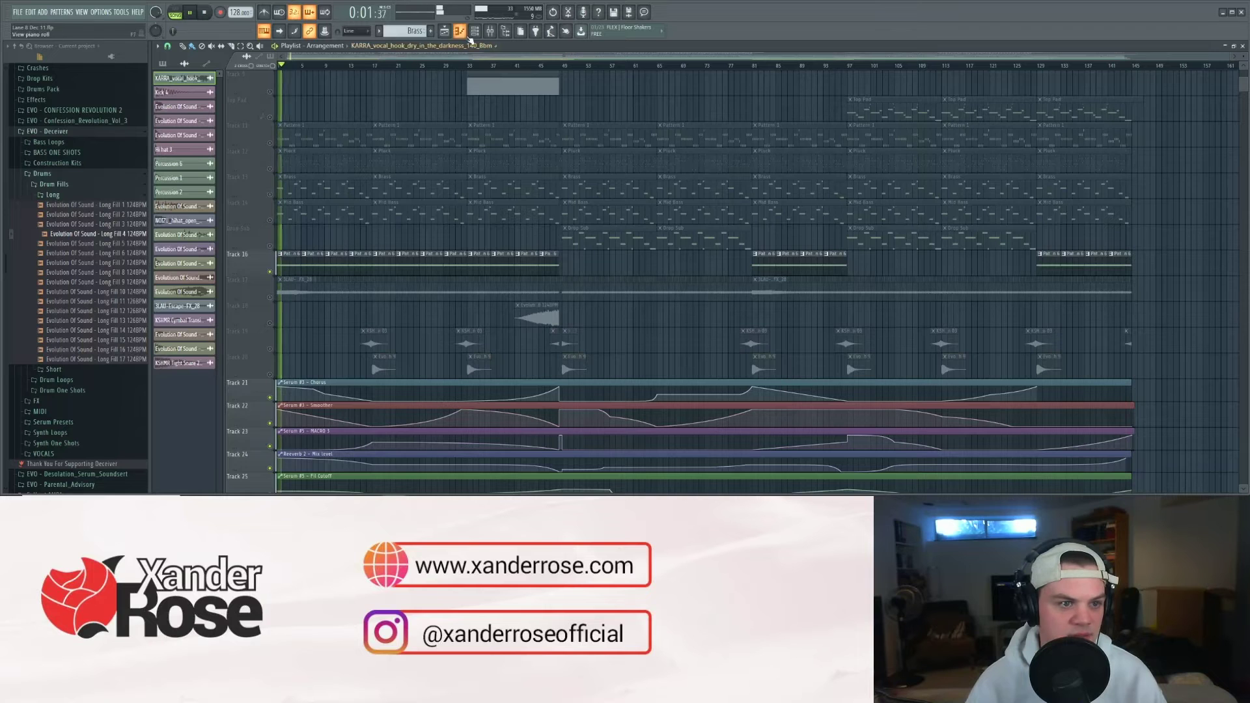
{"action": "left_click", "coordinate": [379, 30]}
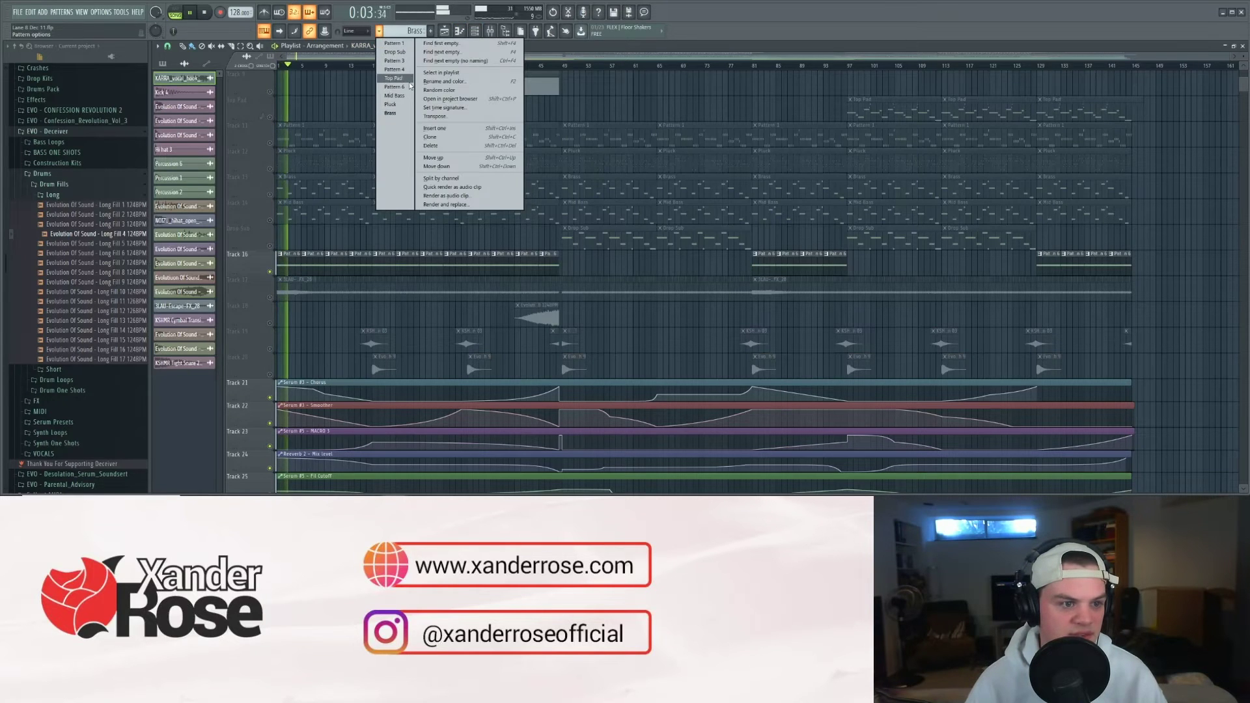
{"action": "left_click", "coordinate": [407, 89]}
{"action": "key", "text": "F6"}
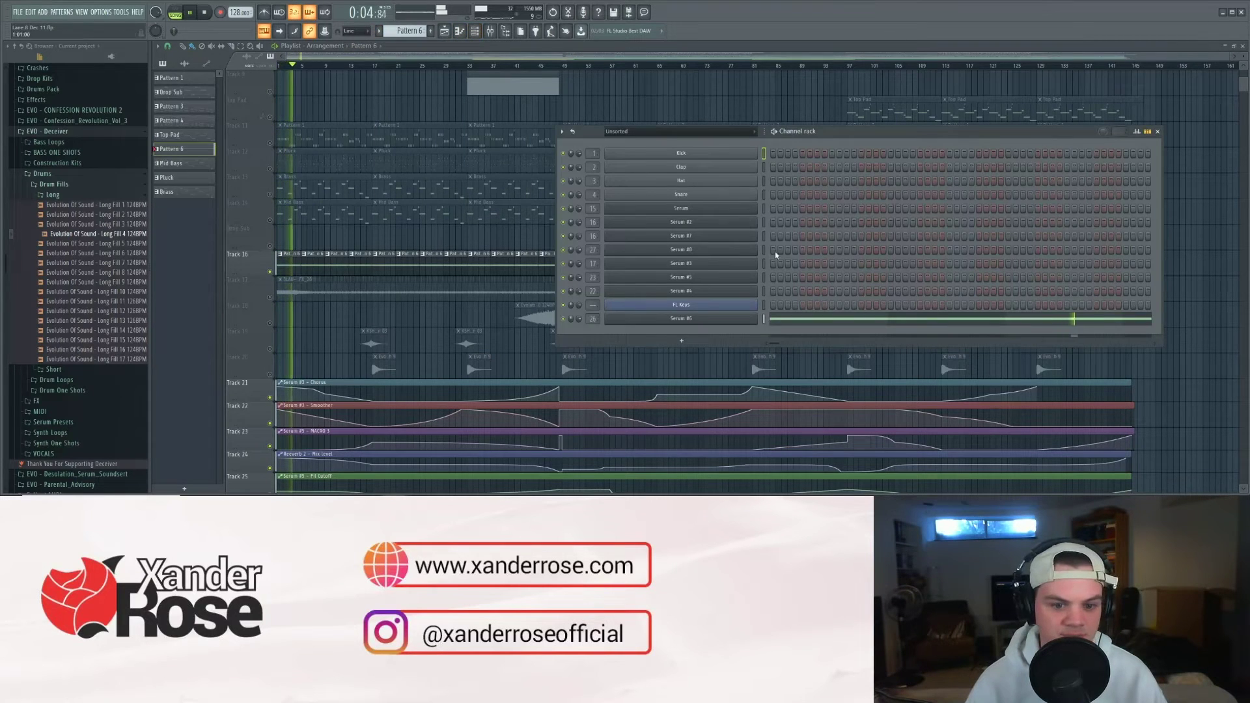
{"action": "left_click", "coordinate": [762, 319]}
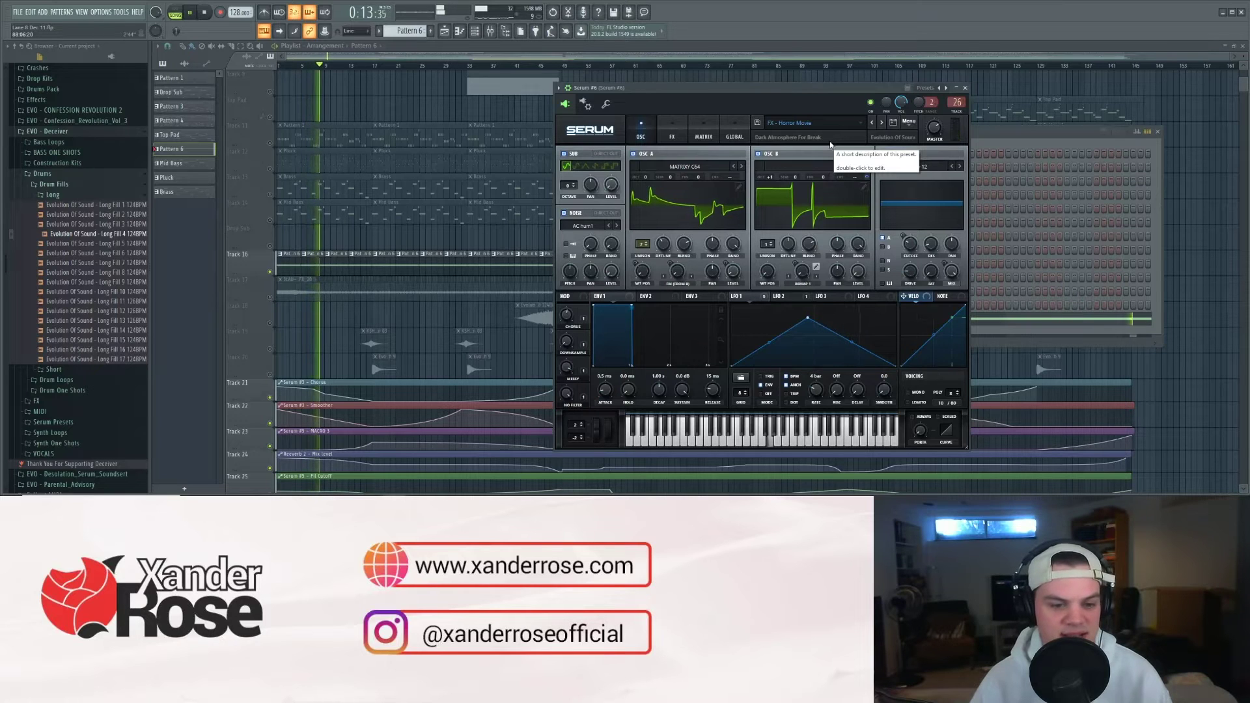
Step: Audition the Serum #6 patch from the start with LFO 1 rates of 2 bar and 4 bar, and close the plugin
{"action": "key", "text": "space"}
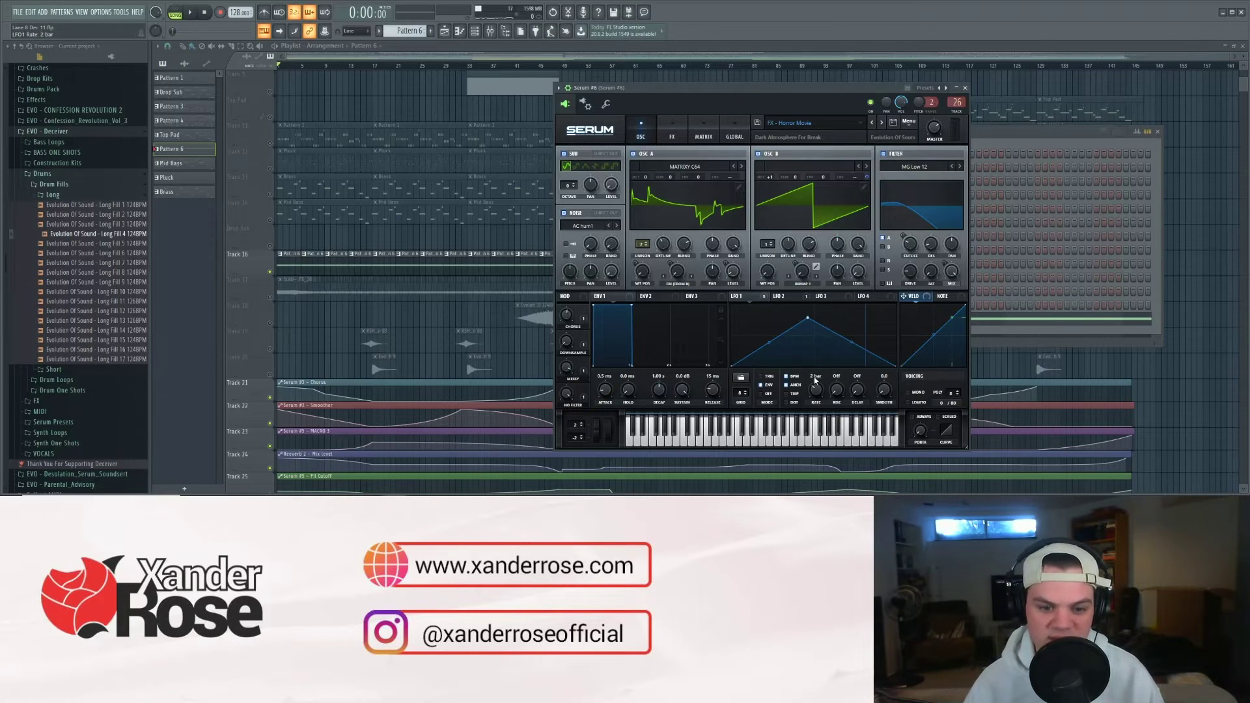
{"action": "key", "text": "space"}
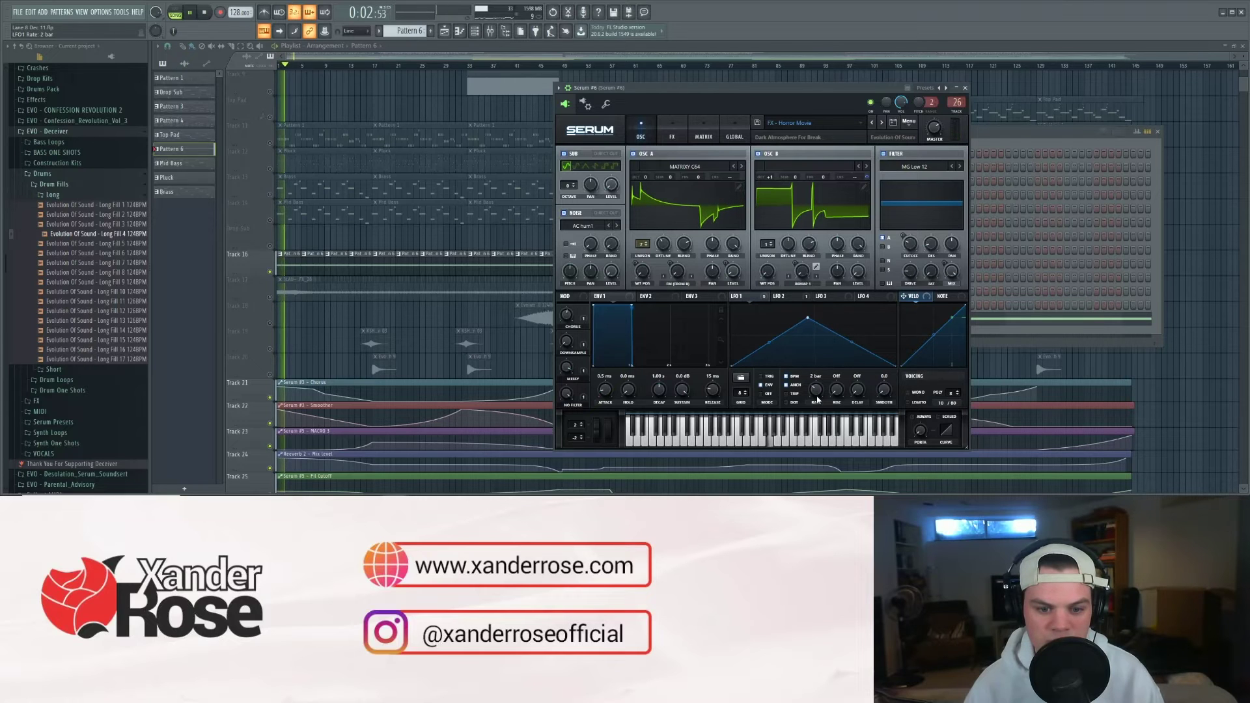
{"action": "key", "text": "space"}
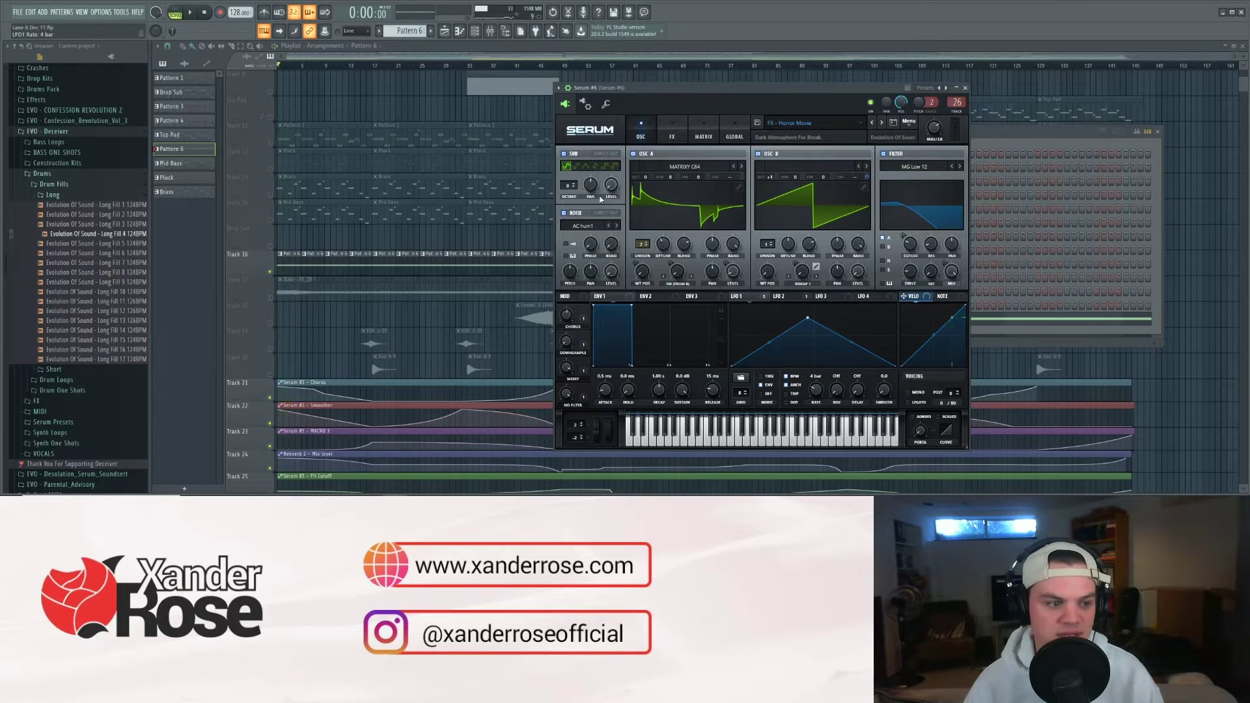
{"action": "left_click", "coordinate": [497, 56]}
Step: Unmute Track 17 through Track 20 and play them together with Track 16 from just before bar 17
{"action": "scroll", "coordinate": [494, 132], "scroll_direction": "up", "scroll_amount": 4}
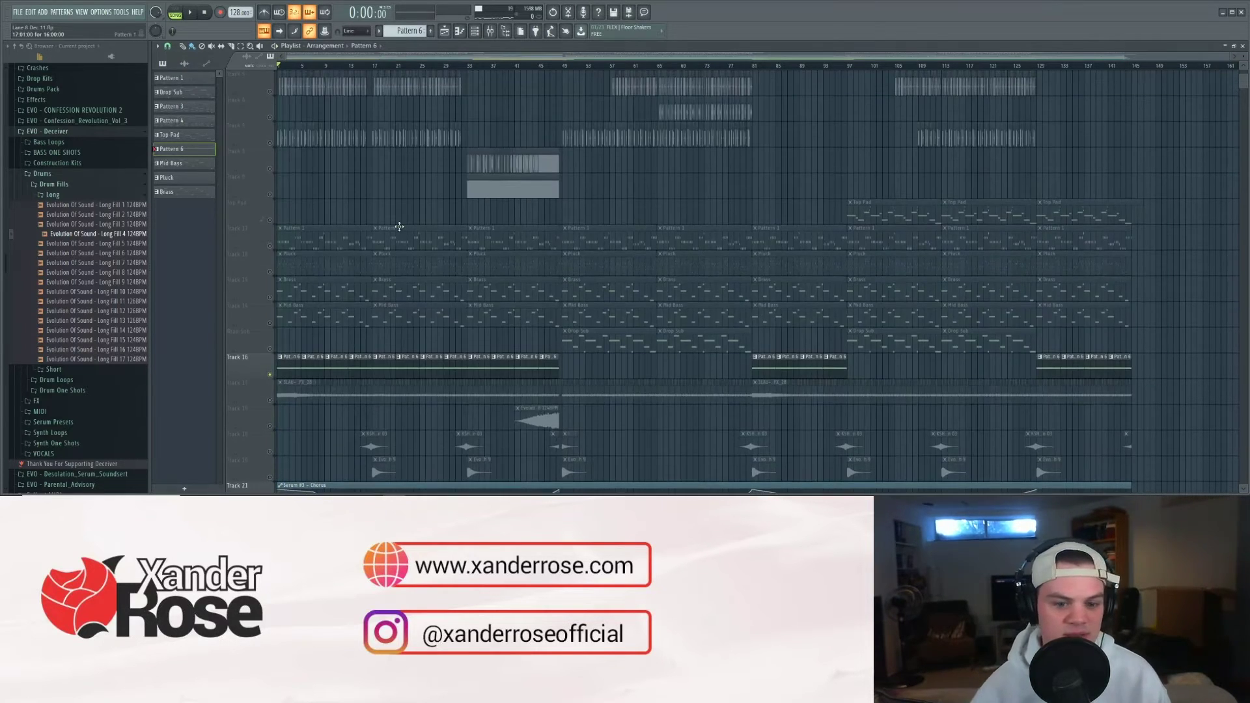
{"action": "scroll", "coordinate": [260, 408], "scroll_direction": "down", "scroll_amount": 2}
{"action": "left_click", "coordinate": [271, 401]}
{"action": "left_click", "coordinate": [271, 427]}
{"action": "key", "text": "space"}
{"action": "left_click_drag", "start_coordinate": [390, 66], "coordinate": [365, 65]}
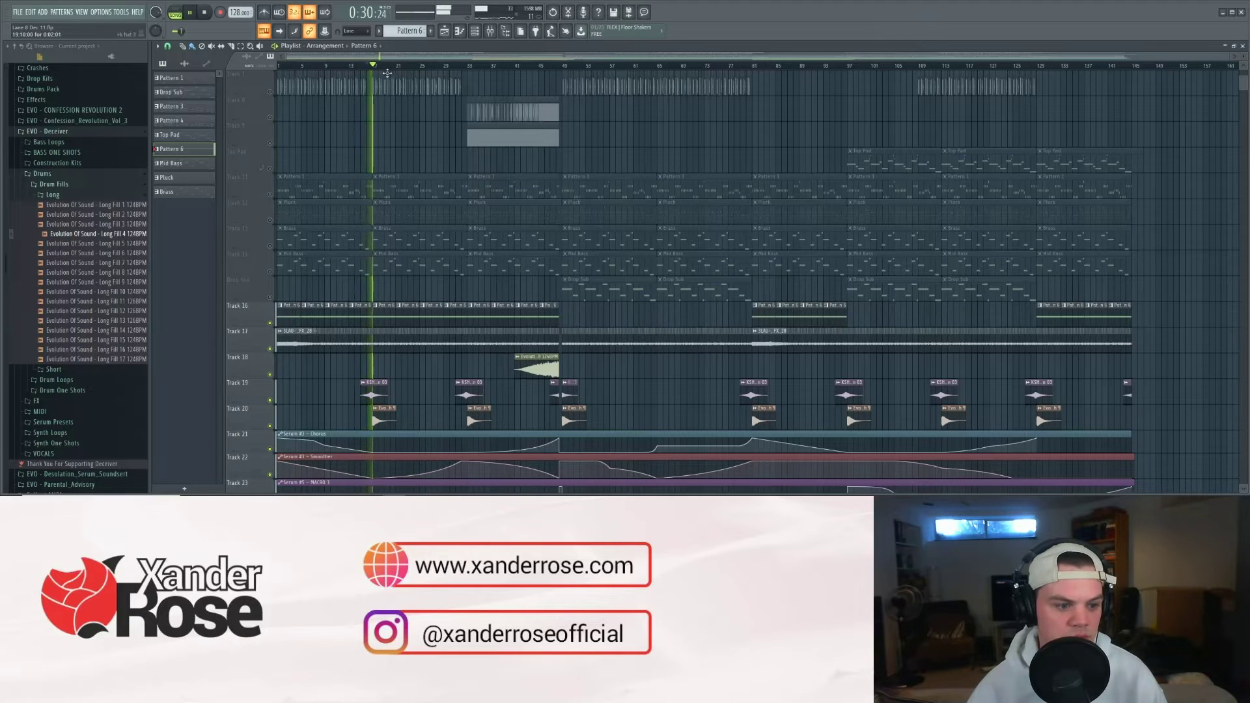
Step: Stop playback and mute Track 16 through Track 20
{"action": "key", "text": "space"}
{"action": "left_click_drag", "start_coordinate": [271, 323], "coordinate": [278, 405]}
{"action": "left_click", "coordinate": [271, 404]}
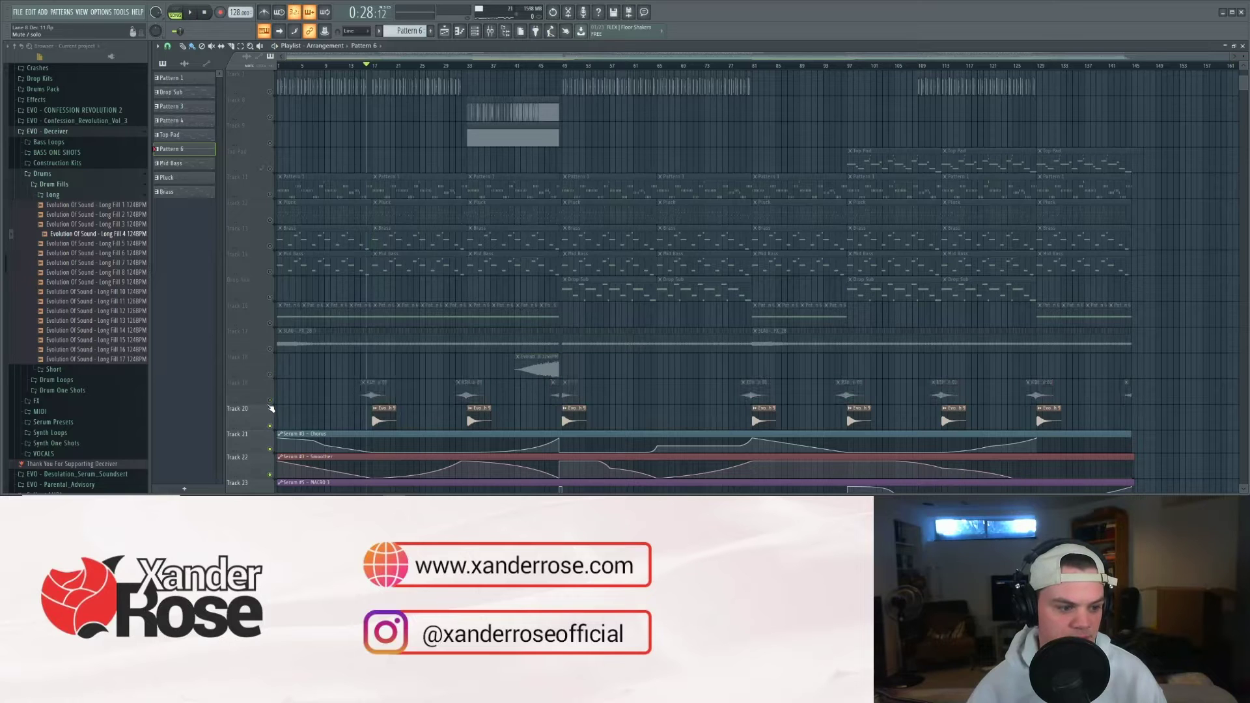
{"action": "left_click", "coordinate": [272, 427]}
{"action": "scroll", "coordinate": [276, 408], "scroll_direction": "up", "scroll_amount": 4}
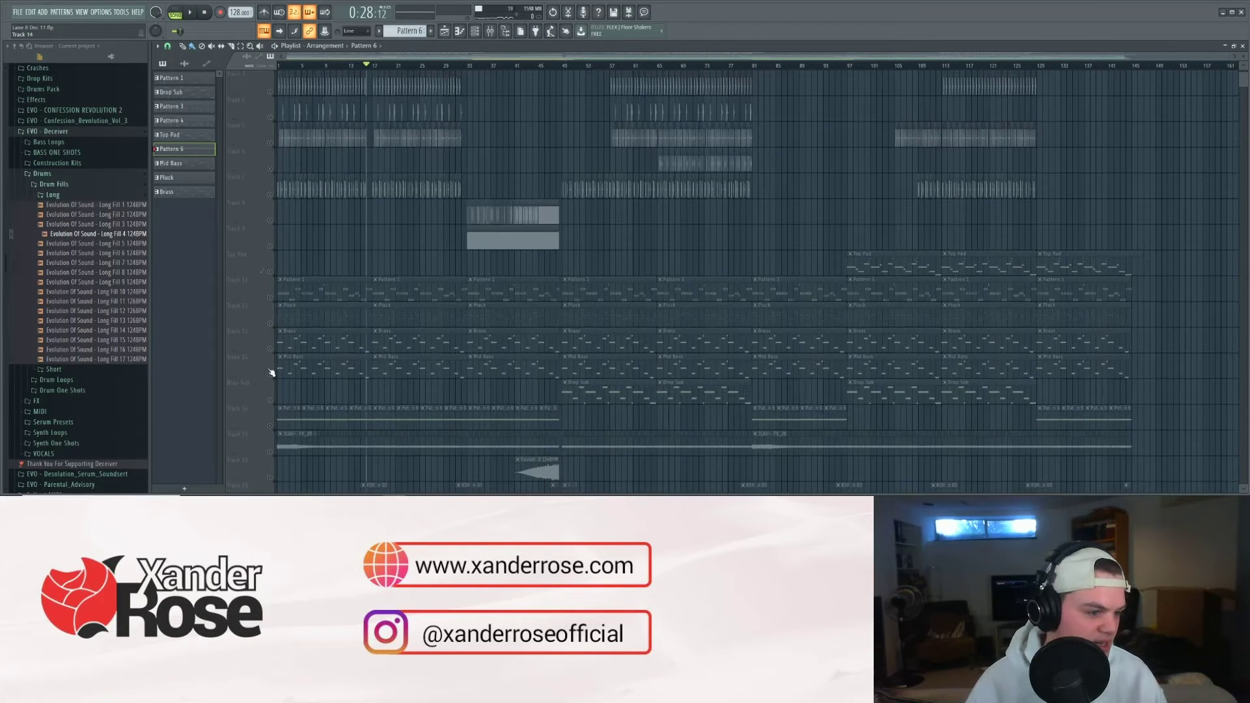
Step: Unmute the Brass clips on Track 13 and play them from the beginning of the arrangement
{"action": "left_click", "coordinate": [270, 348]}
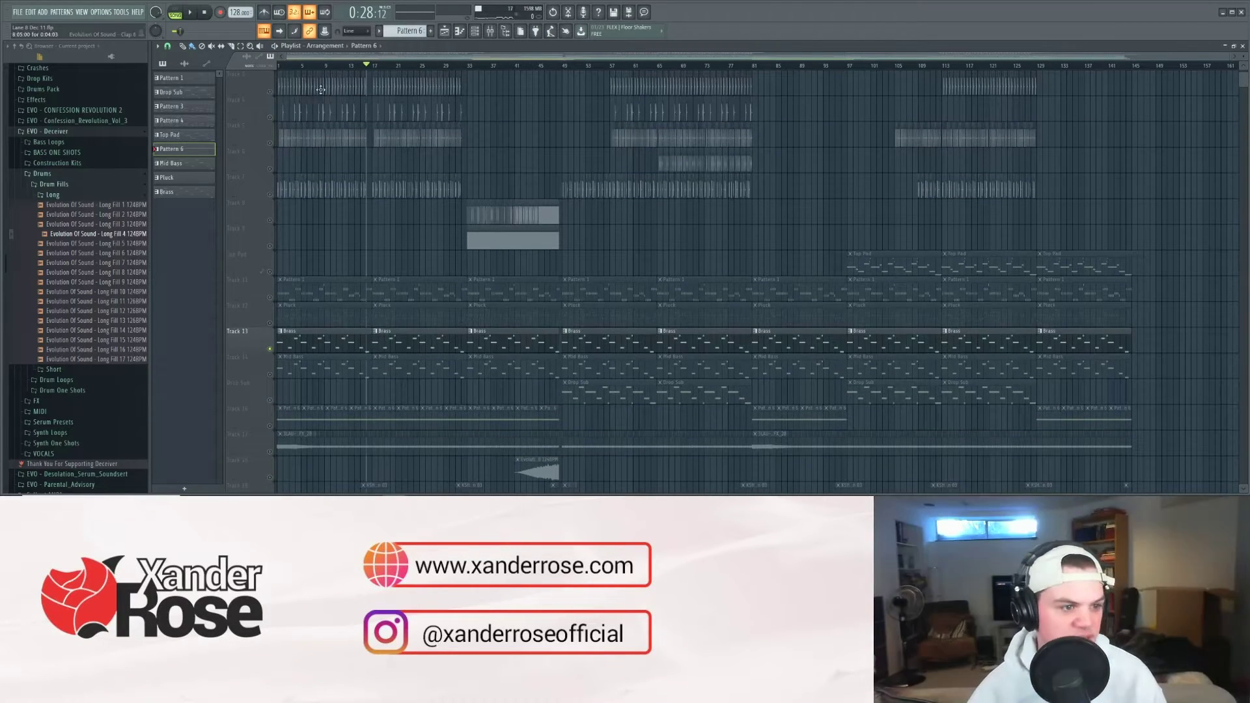
{"action": "left_click_drag", "start_coordinate": [308, 66], "coordinate": [280, 65]}
{"action": "key", "text": "space"}
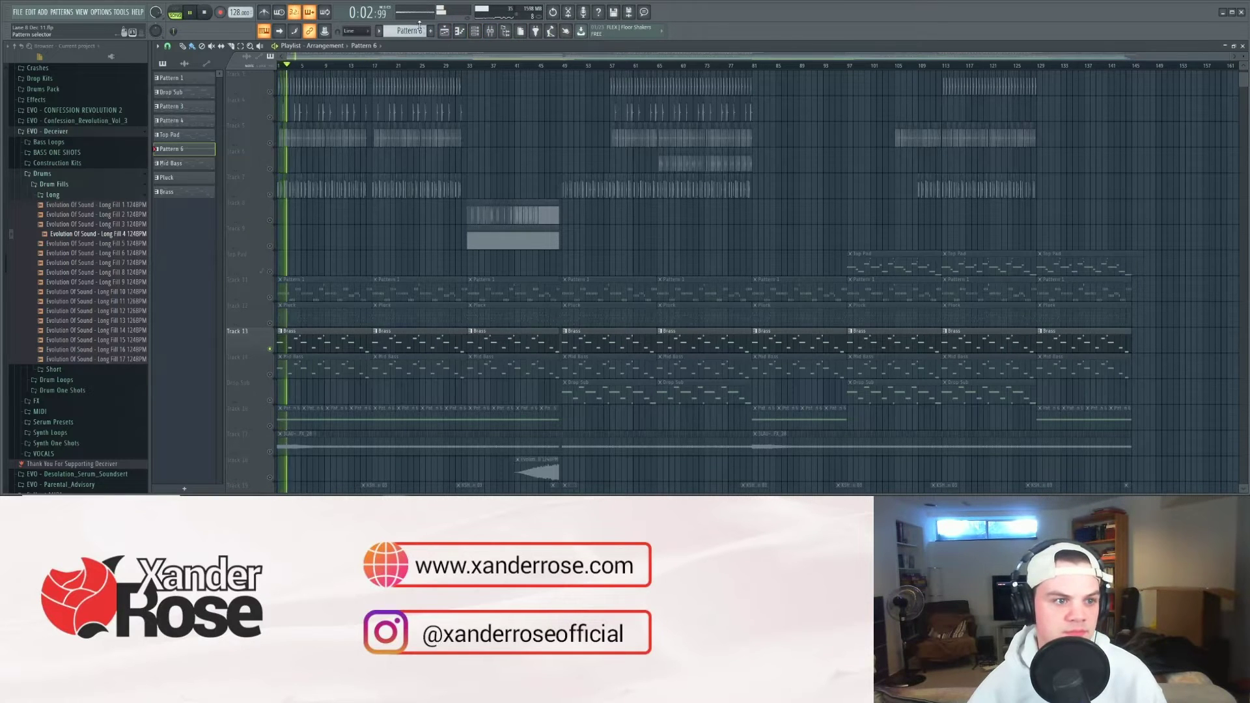
Step: Select the Brass pattern, play it on its own in pattern mode and open its Serum instrument from the channel rack
{"action": "left_click", "coordinate": [380, 33]}
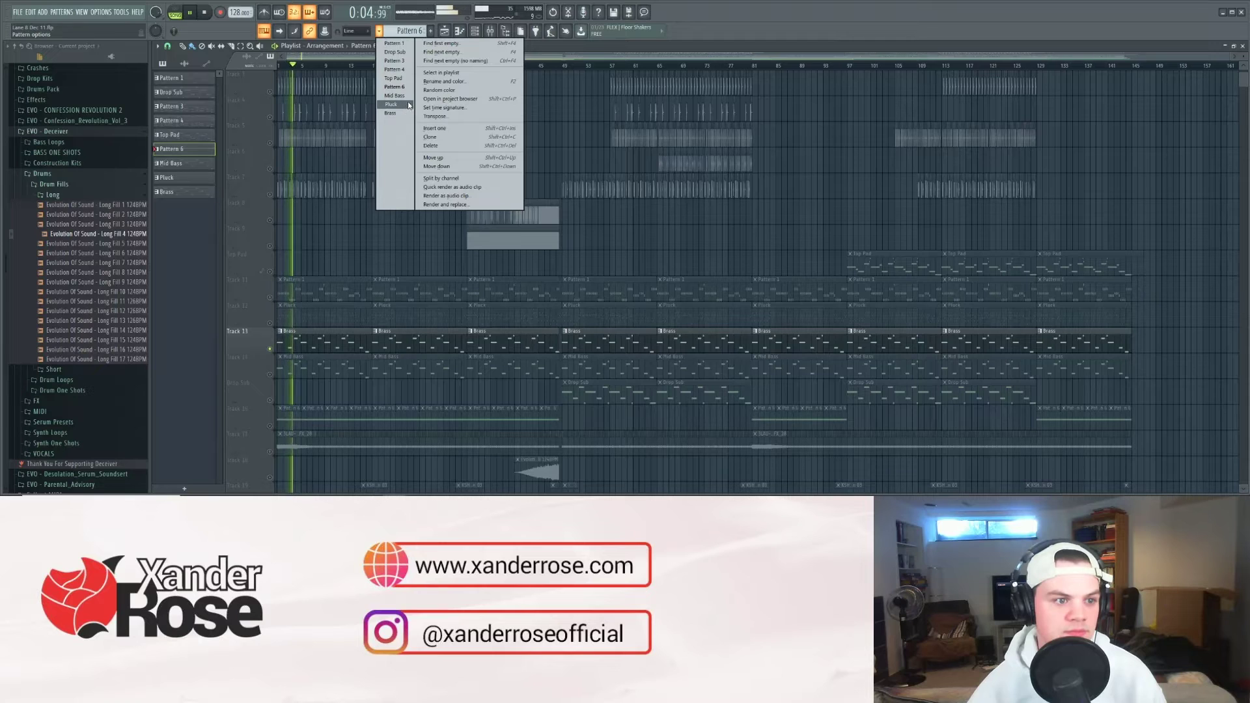
{"action": "left_click", "coordinate": [390, 113]}
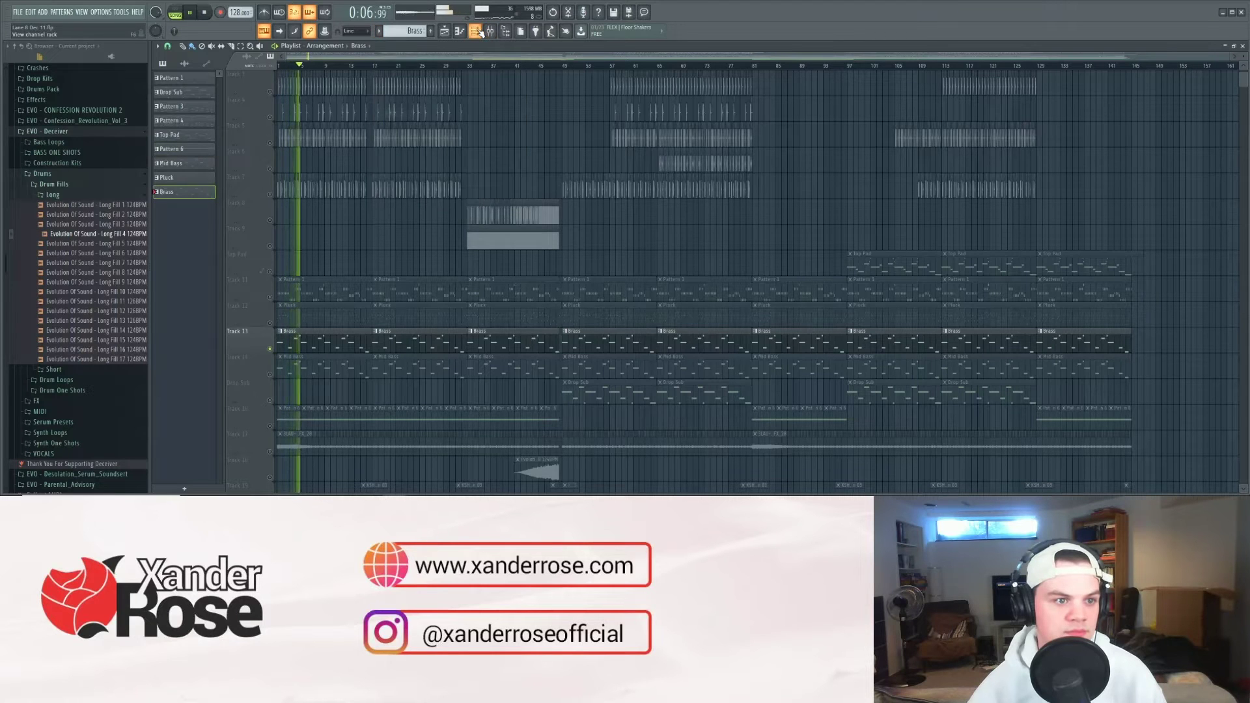
{"action": "left_click", "coordinate": [474, 30]}
{"action": "key", "text": "l"}
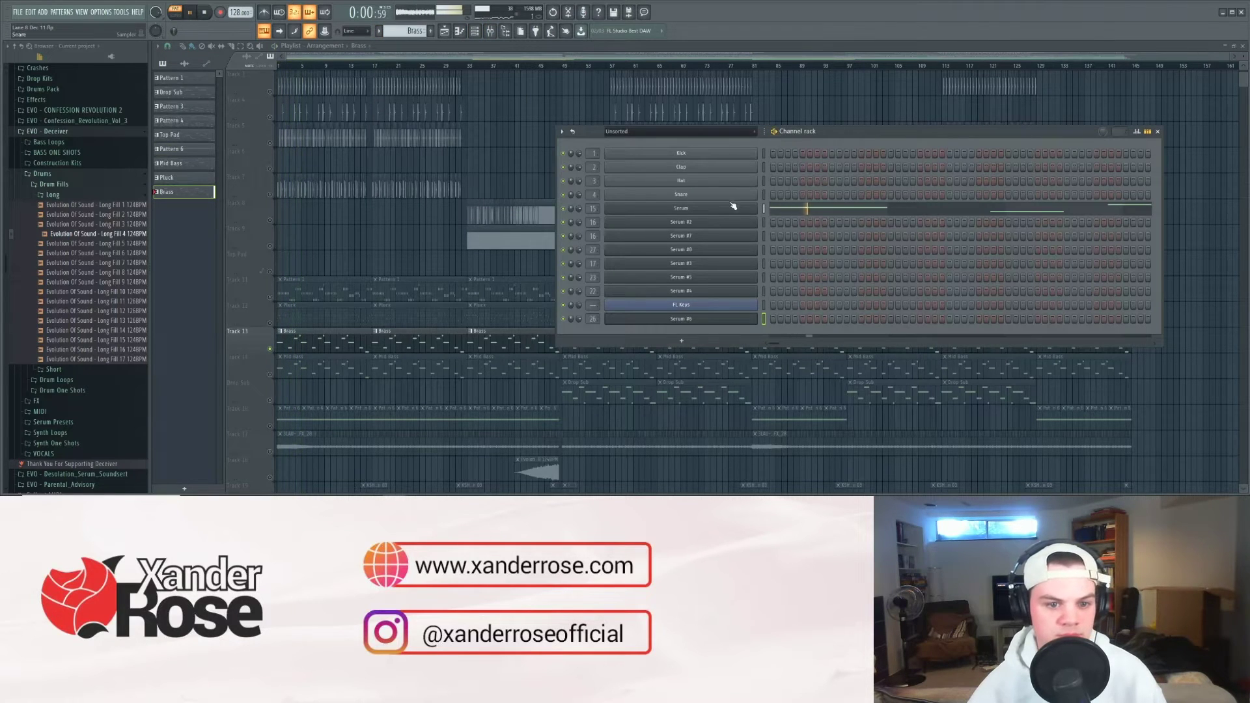
{"action": "left_click", "coordinate": [729, 208]}
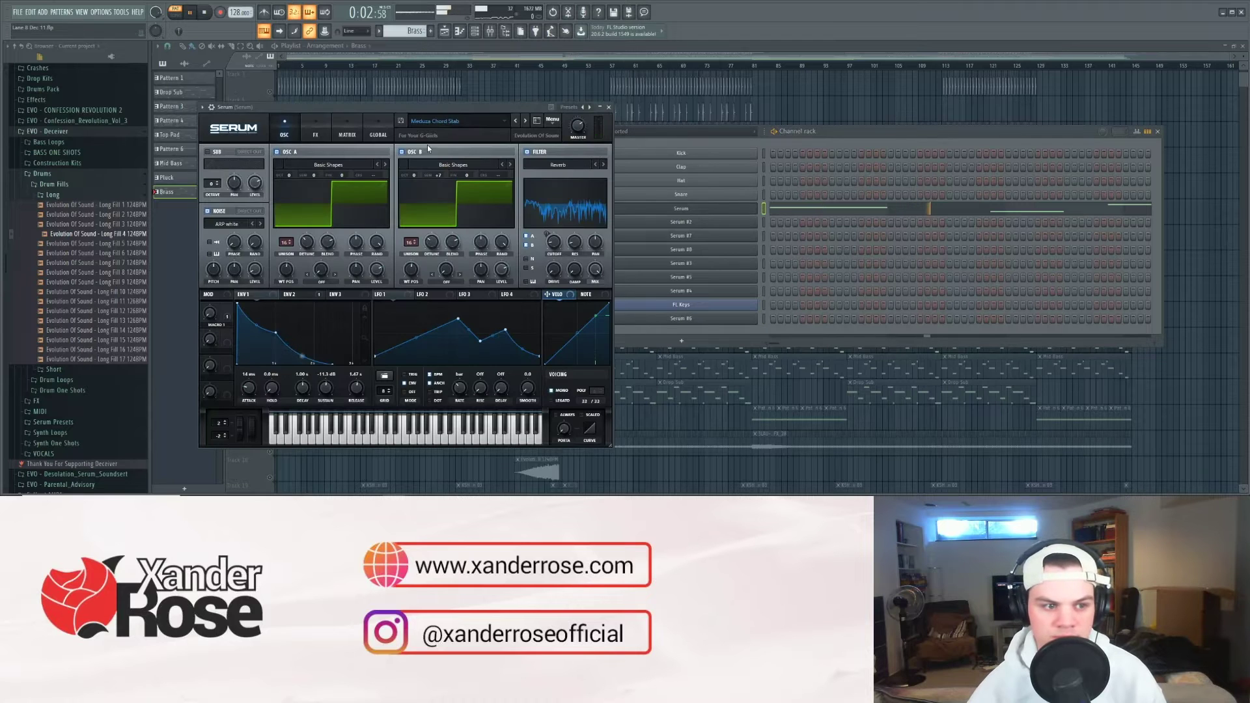
{"action": "left_click_drag", "start_coordinate": [475, 103], "coordinate": [630, 86]}
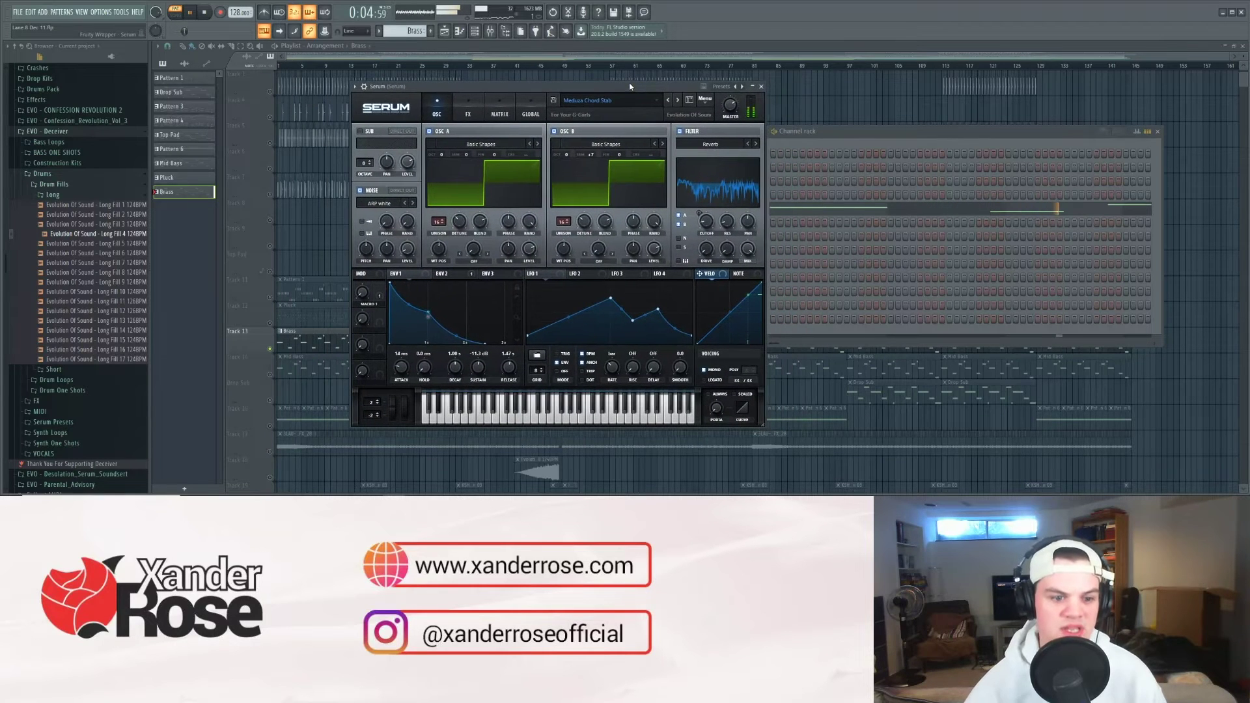
{"action": "key", "text": "space"}
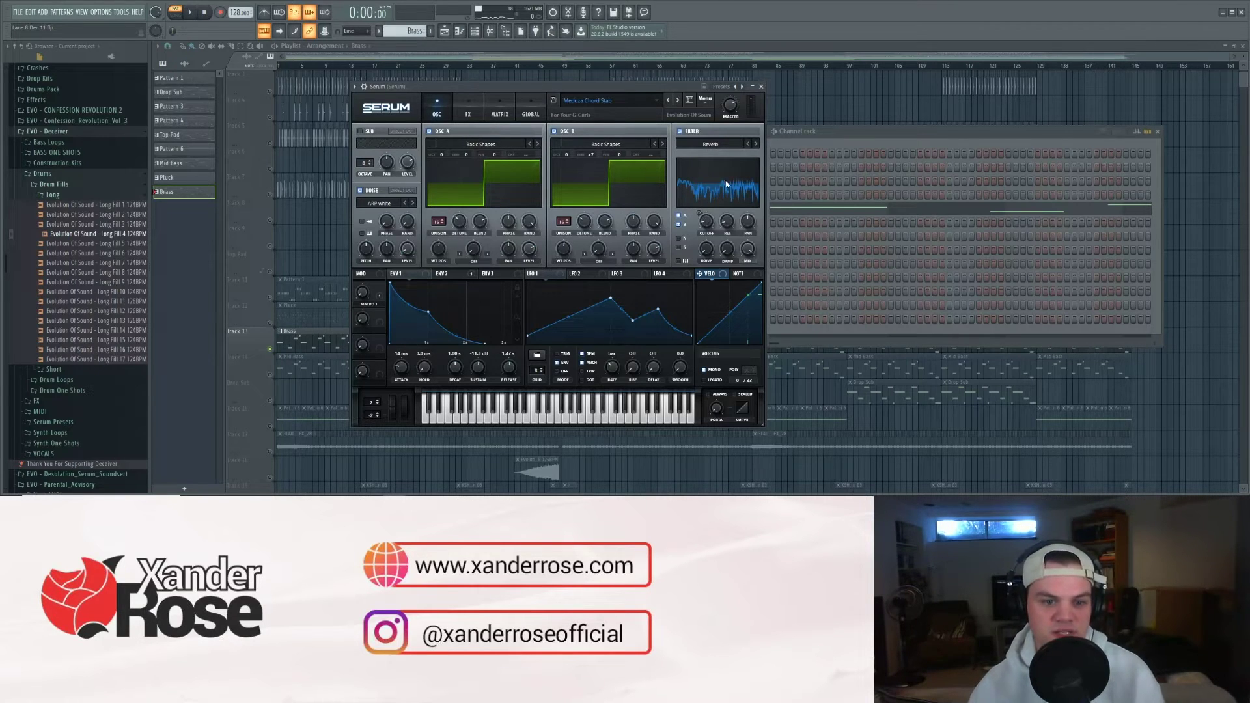
Step: Play the Brass pattern while sweeping Serum's Macro 1 knob up and down
{"action": "key", "text": "space"}
{"action": "mouse_move", "coordinate": [362, 298]}
{"action": "left_mouse_down"}
{"action": "mouse_move", "coordinate": [357, 252]}
{"action": "mouse_move", "coordinate": [369, 294]}
{"action": "left_mouse_up"}
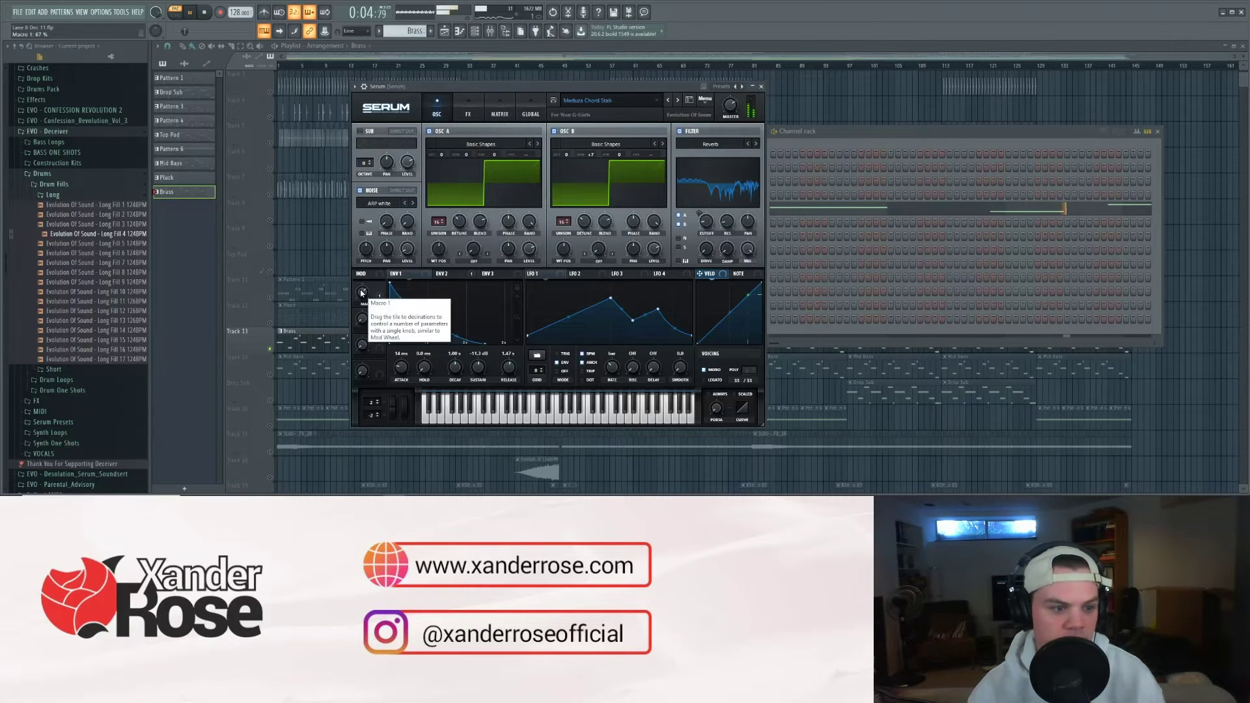
{"action": "left_click_drag", "start_coordinate": [362, 293], "coordinate": [362, 274]}
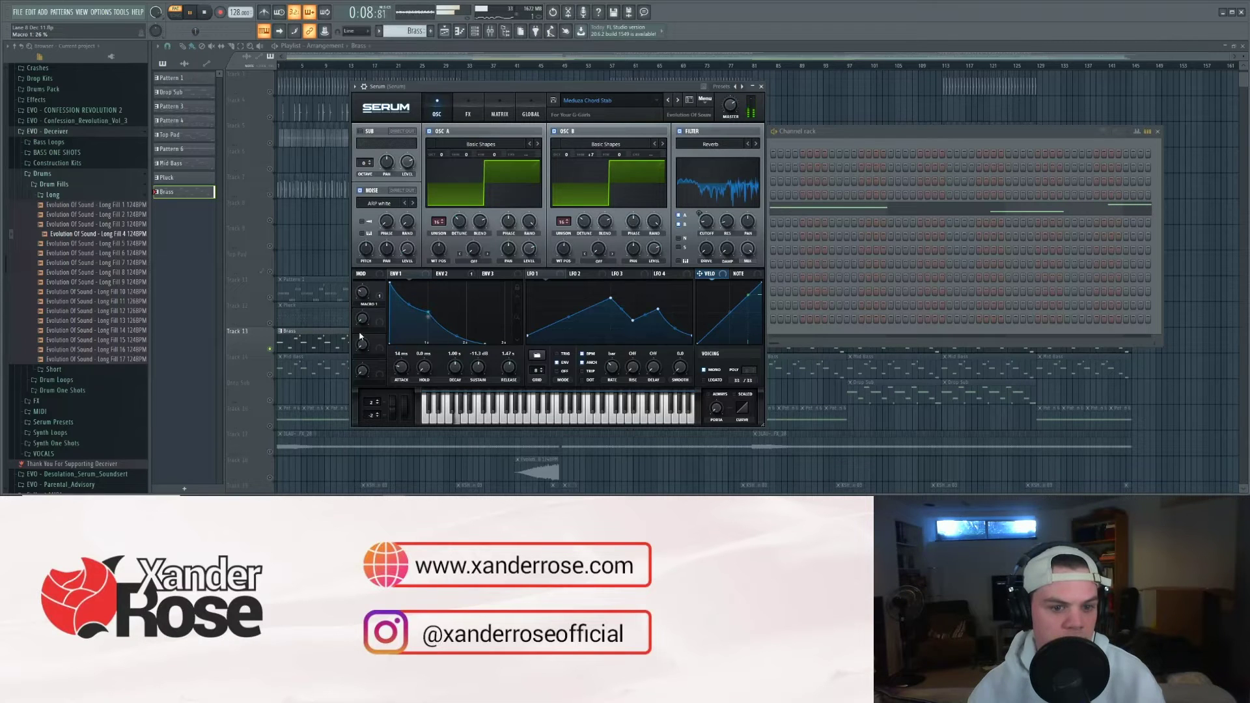
{"action": "left_click_drag", "start_coordinate": [366, 307], "coordinate": [362, 280]}
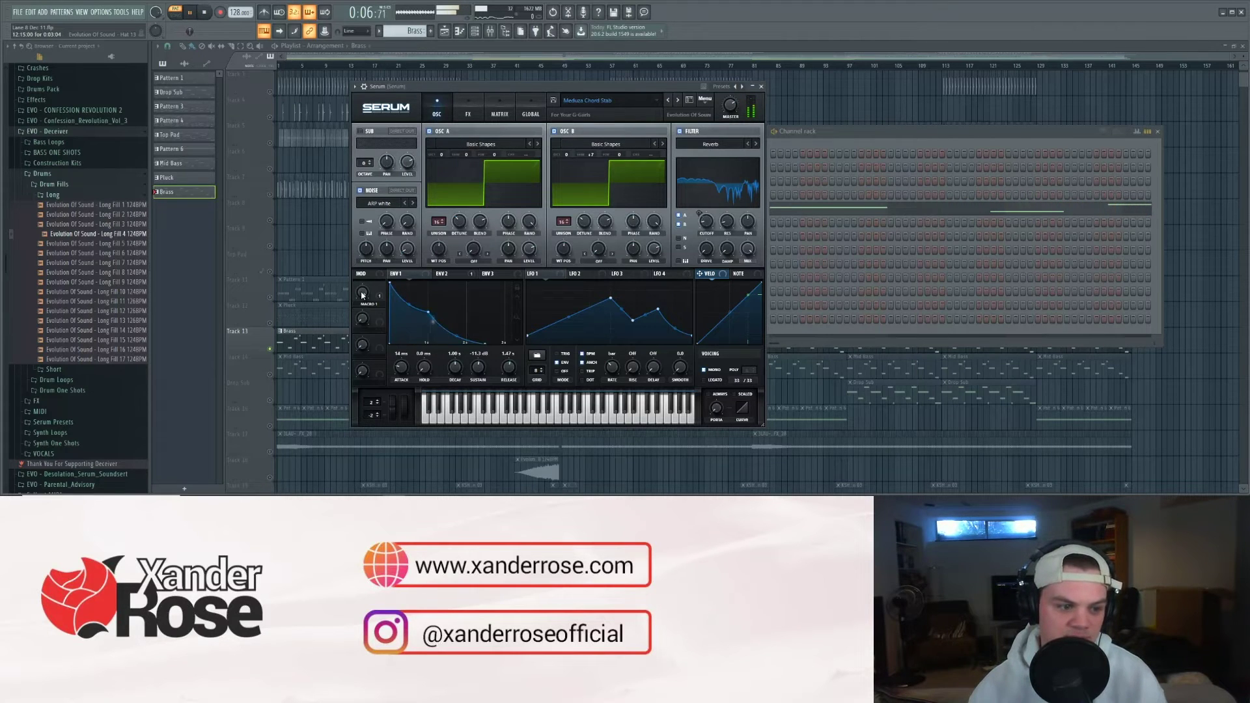
Step: Stop playback and open the Brass pattern's Serum notes in the piano roll, fitting the window within view
{"action": "key", "text": "space"}
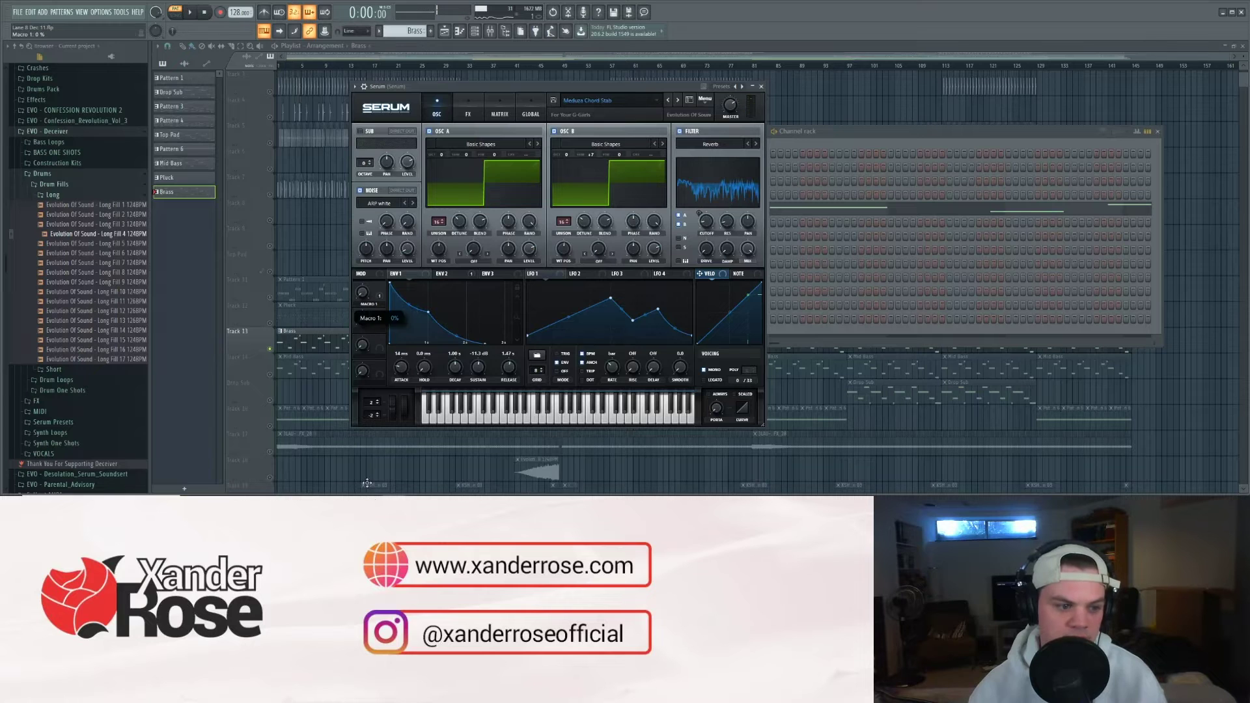
{"action": "left_click", "coordinate": [838, 139]}
{"action": "key", "text": "F7"}
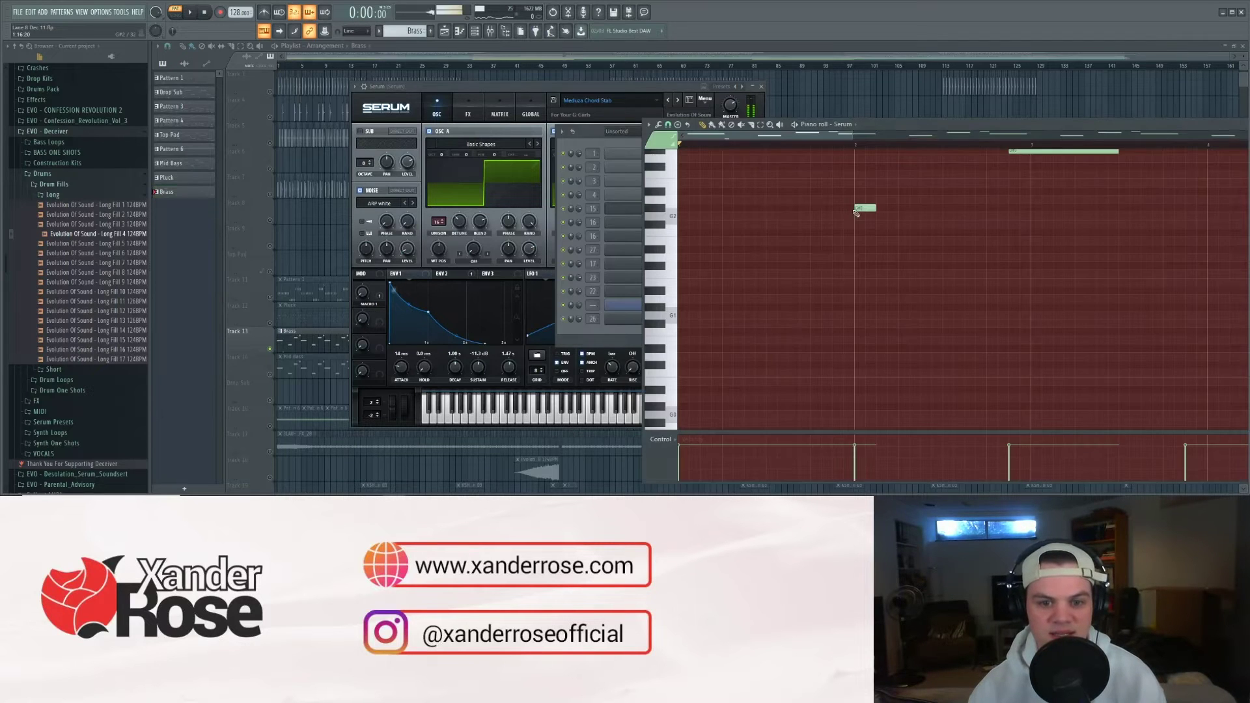
{"action": "scroll", "coordinate": [1219, 137], "scroll_direction": "down", "scroll_amount": 5}
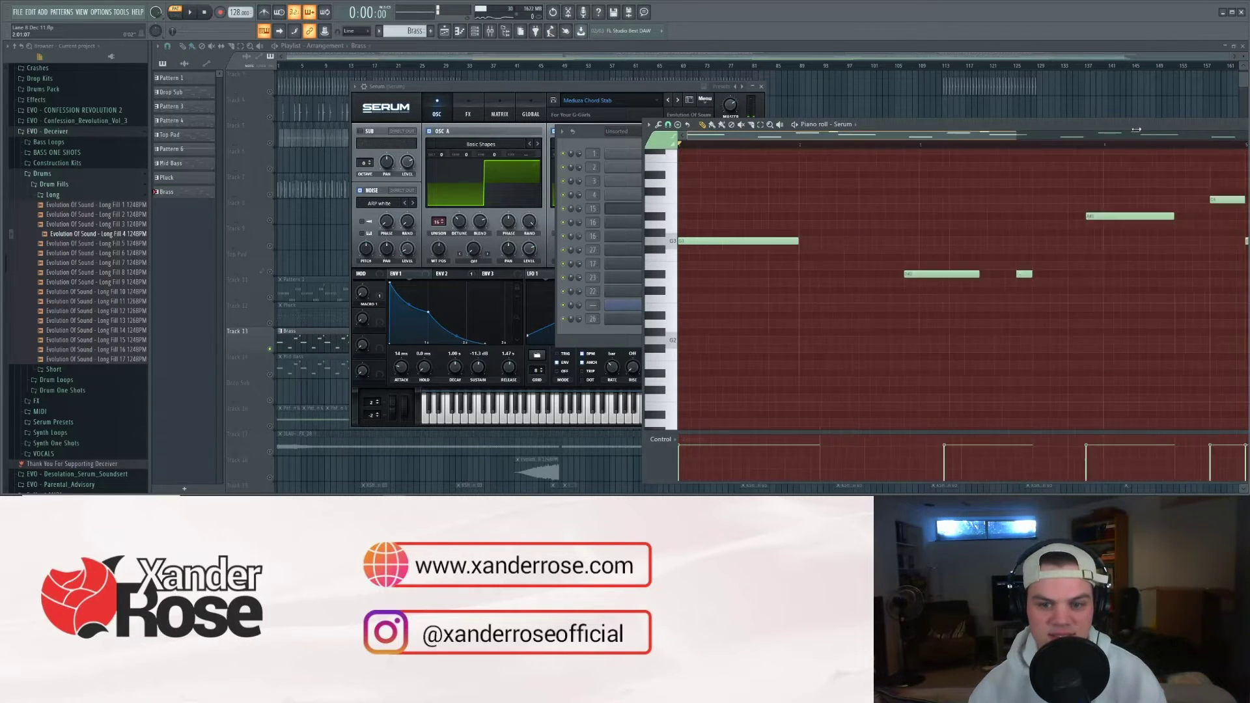
{"action": "left_click_drag", "start_coordinate": [1219, 137], "coordinate": [619, 108]}
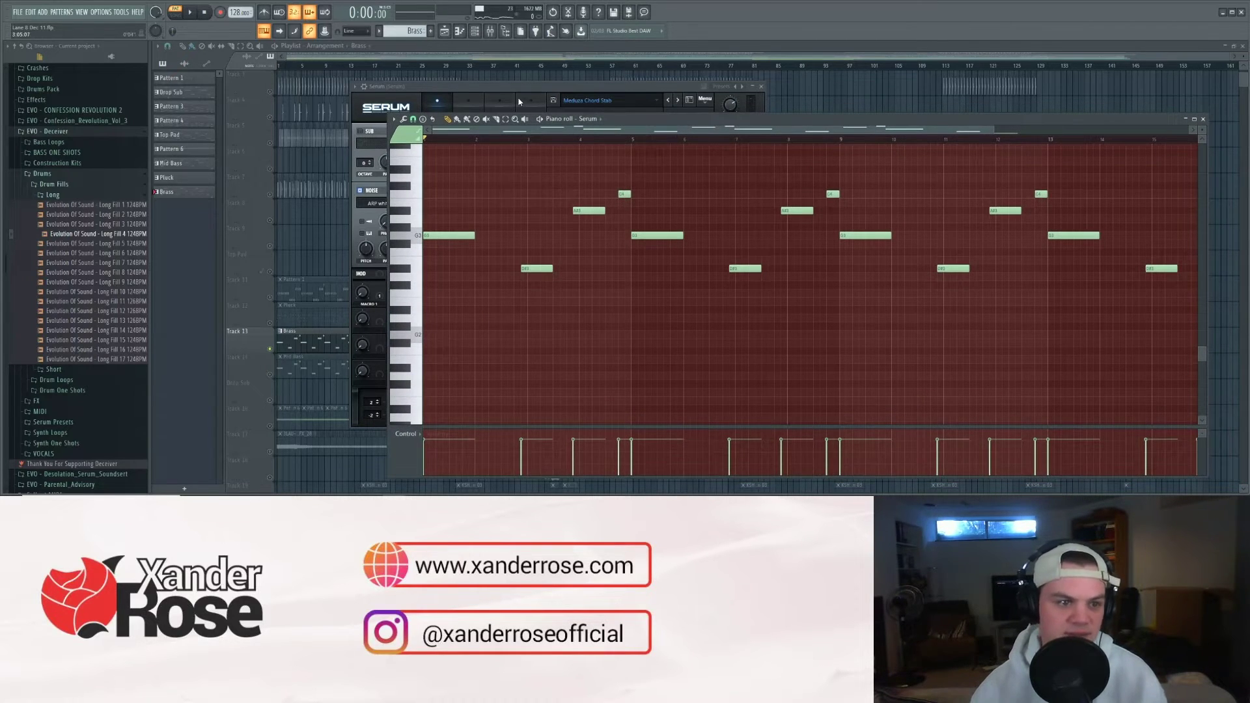
Step: Unmute the Mid Bass clips on Track 14, select the Mid Bass pattern and open its Serum #2 instrument from the channel rack
{"action": "left_click", "coordinate": [270, 375]}
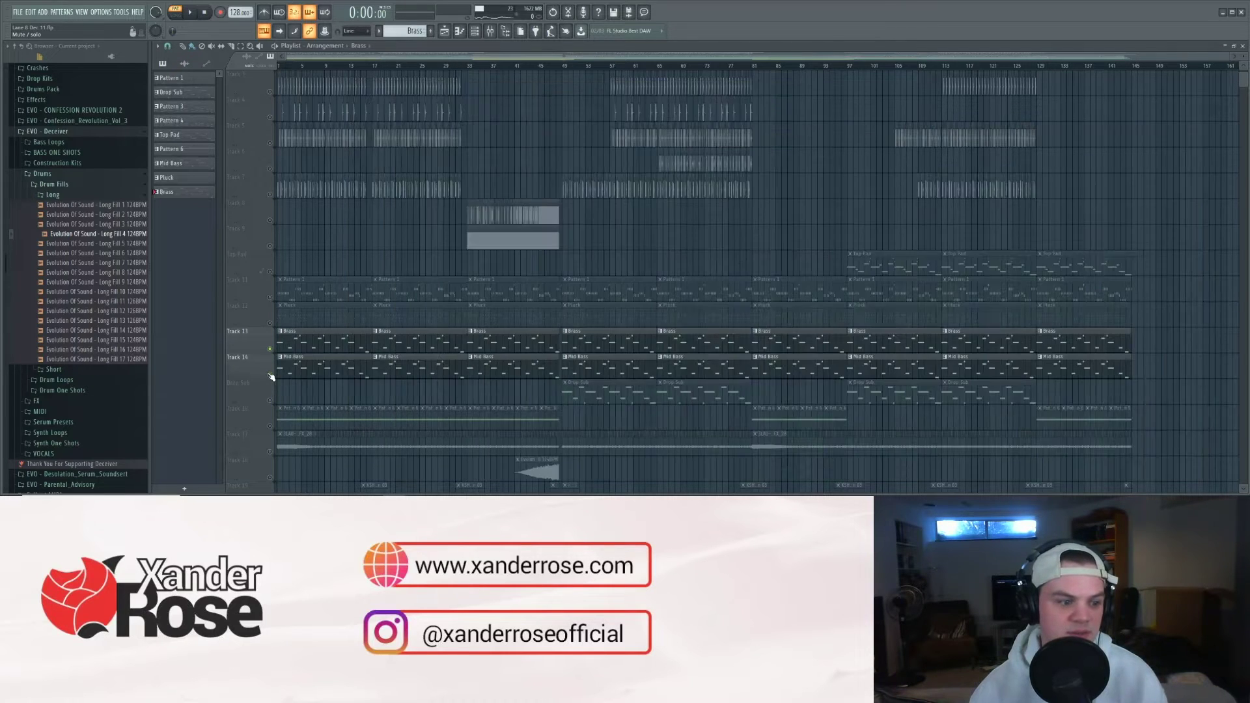
{"action": "left_click", "coordinate": [382, 31]}
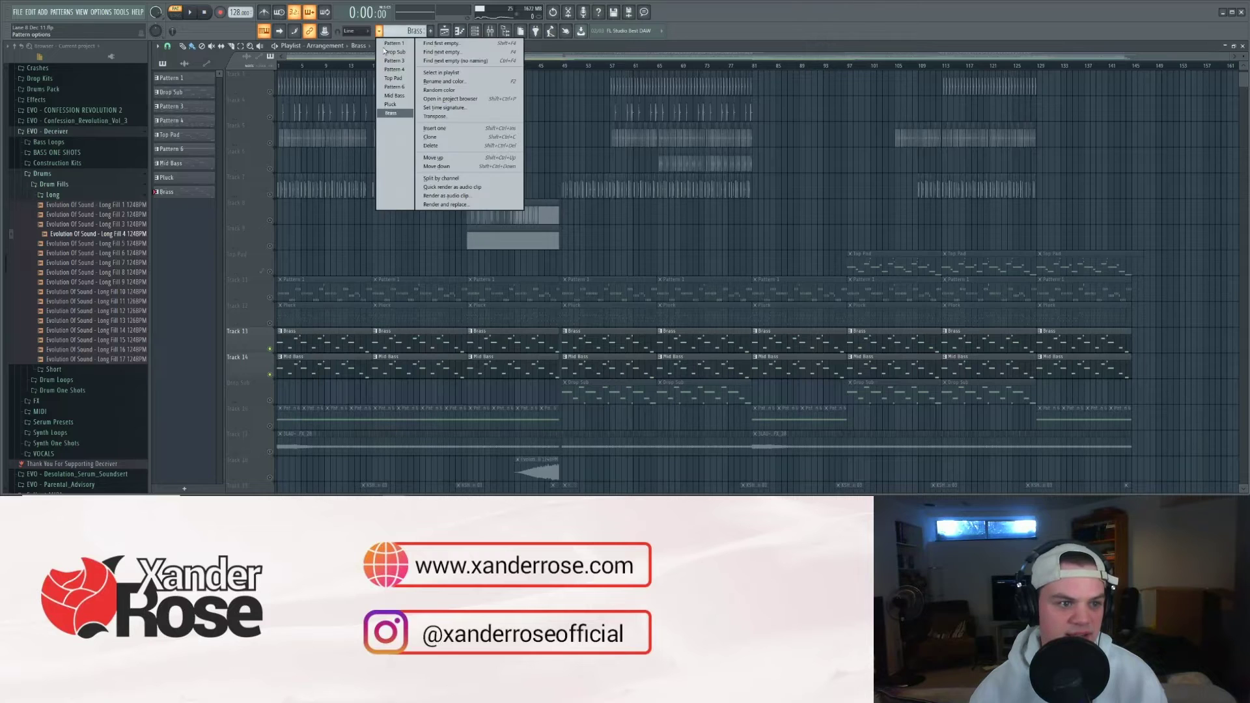
{"action": "left_click", "coordinate": [398, 99]}
{"action": "left_click", "coordinate": [475, 35]}
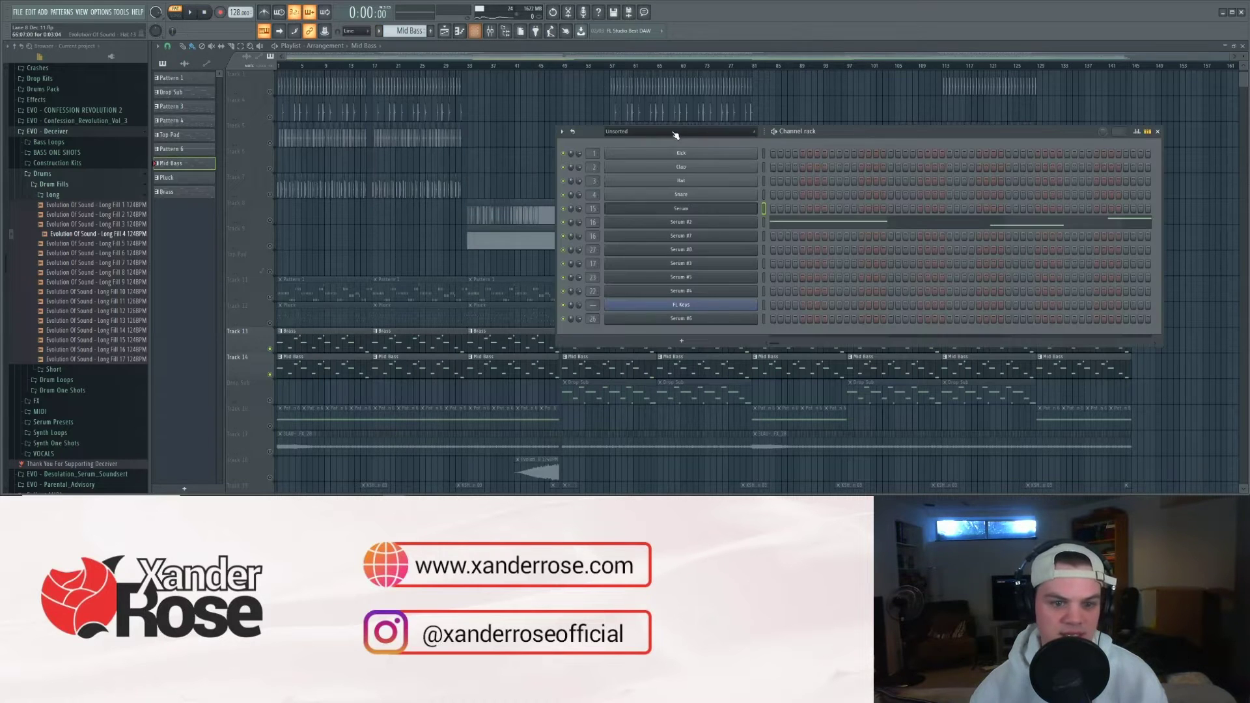
{"action": "left_click", "coordinate": [716, 224]}
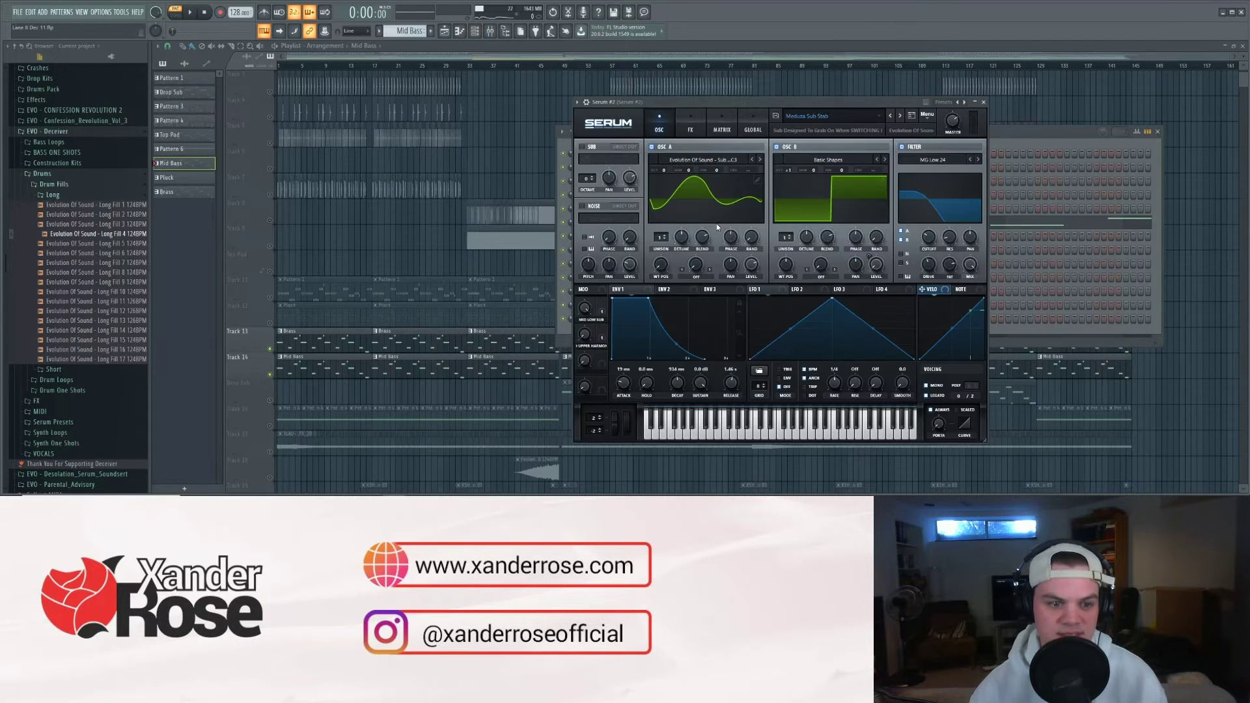
Step: Examine the Mid Bass Serum patch's oscillators, envelope and effects chain, finishing on the oscillator page
{"action": "left_click_drag", "start_coordinate": [843, 103], "coordinate": [914, 97]}
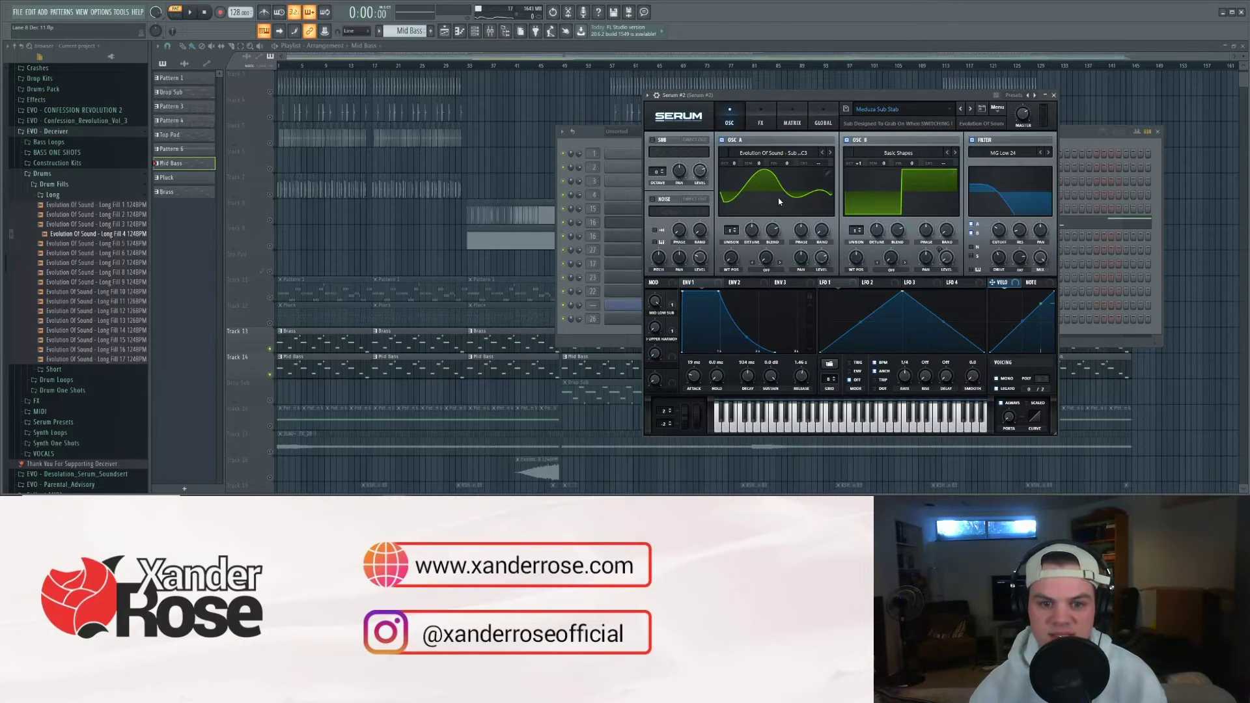
{"action": "left_click_drag", "start_coordinate": [884, 87], "coordinate": [858, 83]}
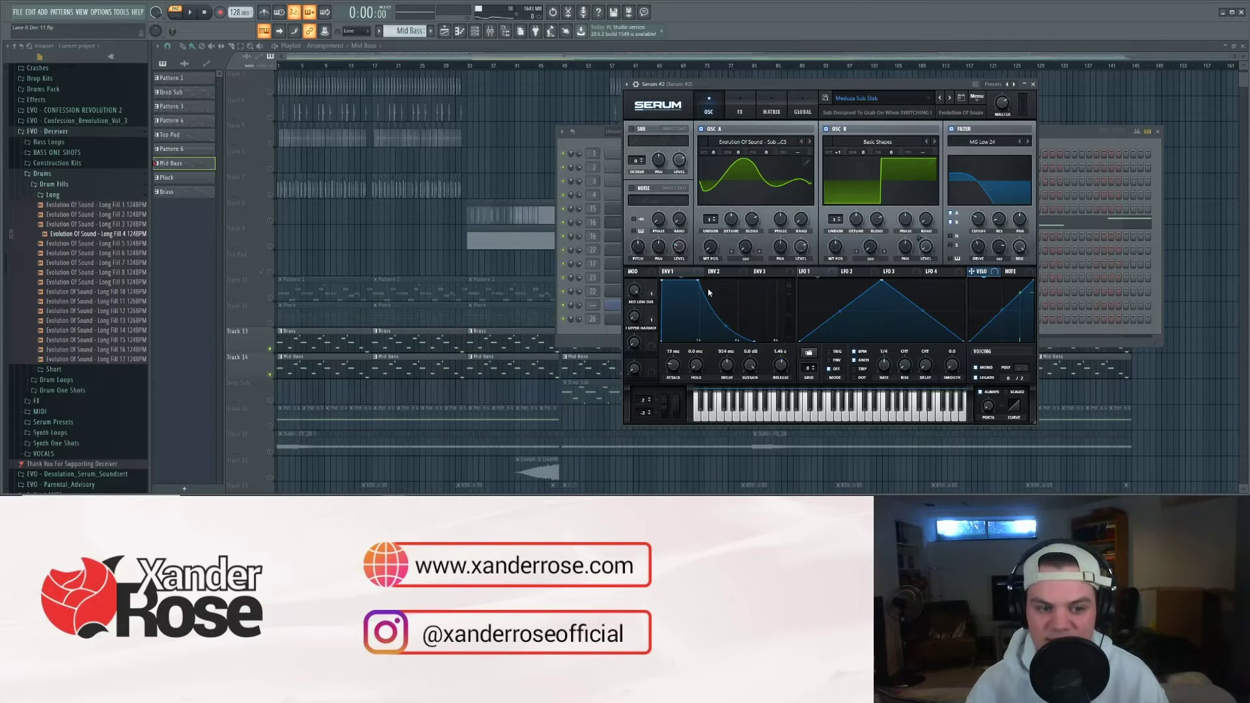
{"action": "left_click", "coordinate": [739, 104]}
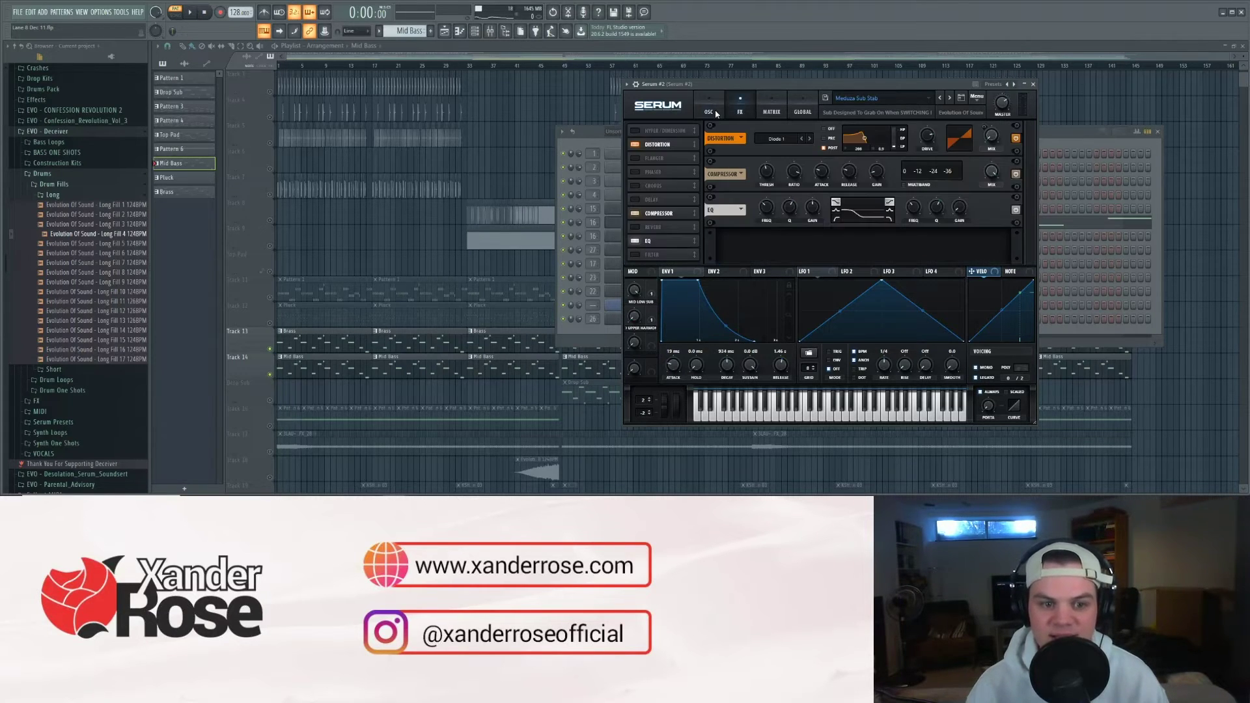
{"action": "left_click", "coordinate": [715, 112]}
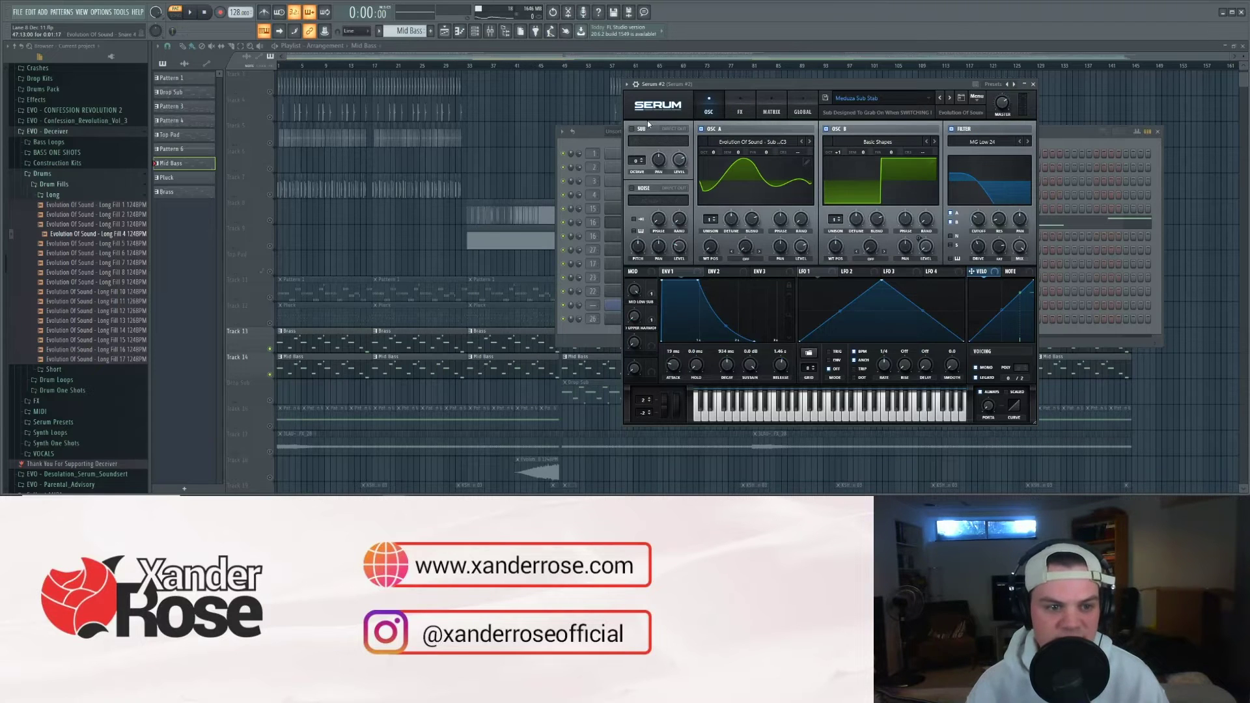
Step: Play the Mid Bass pattern on its own, pause it and examine its notes in the piano roll
{"action": "left_click", "coordinate": [585, 141]}
{"action": "key", "text": "space"}
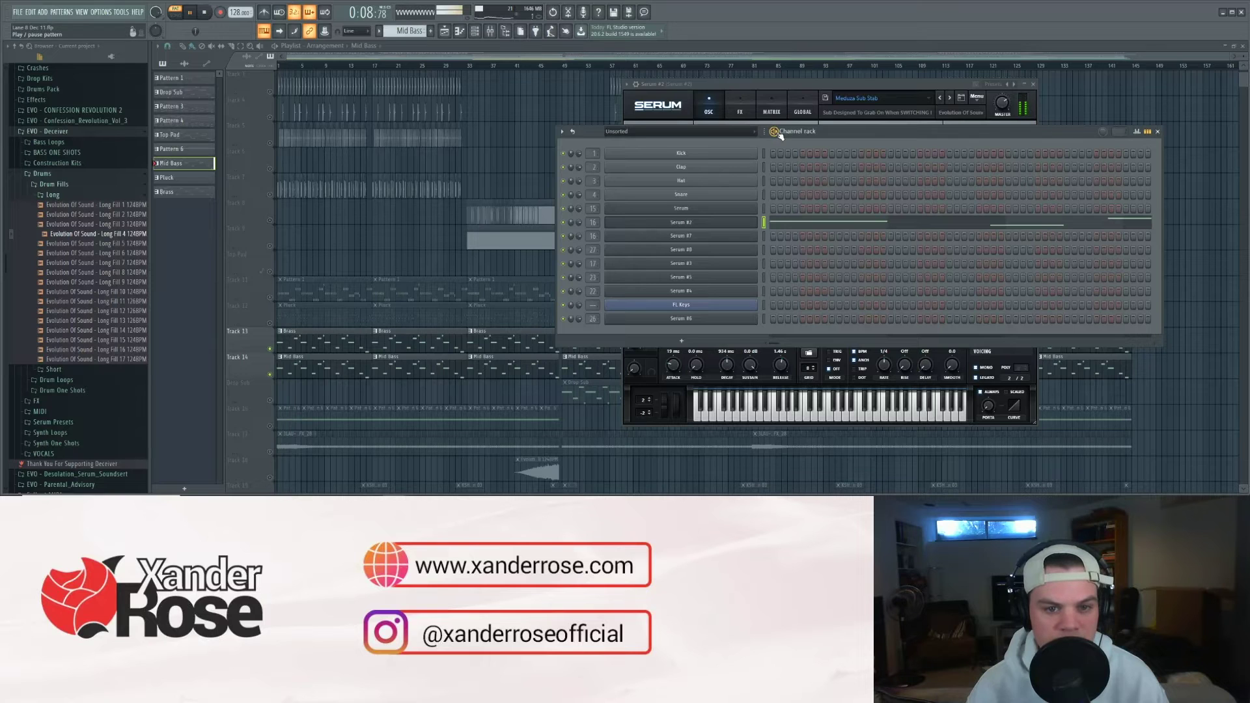
{"action": "key", "text": "space"}
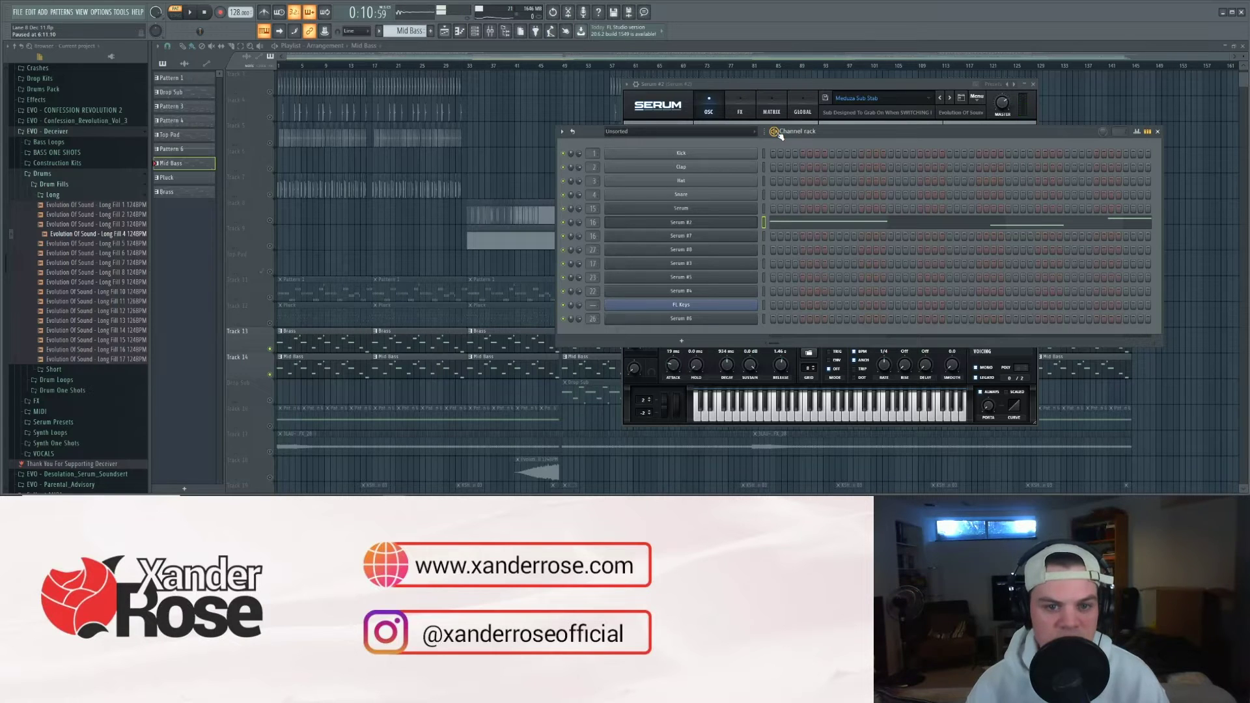
{"action": "left_click", "coordinate": [936, 222]}
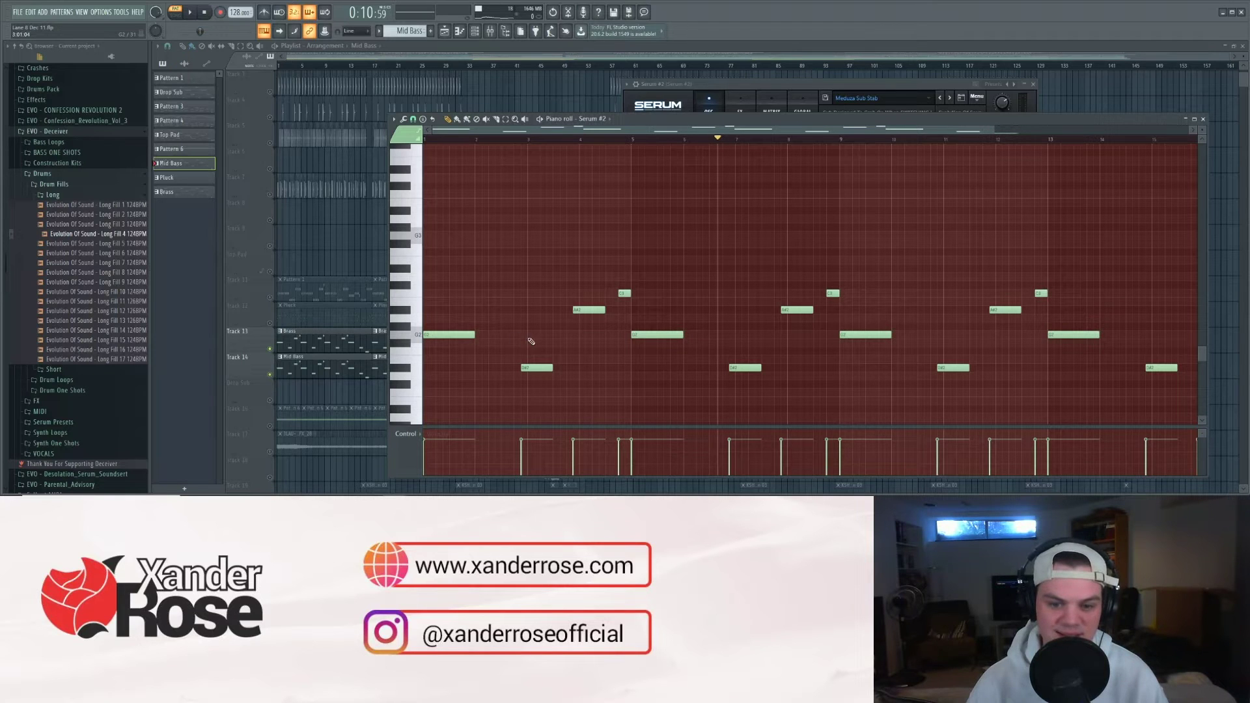
{"action": "left_click", "coordinate": [757, 87]}
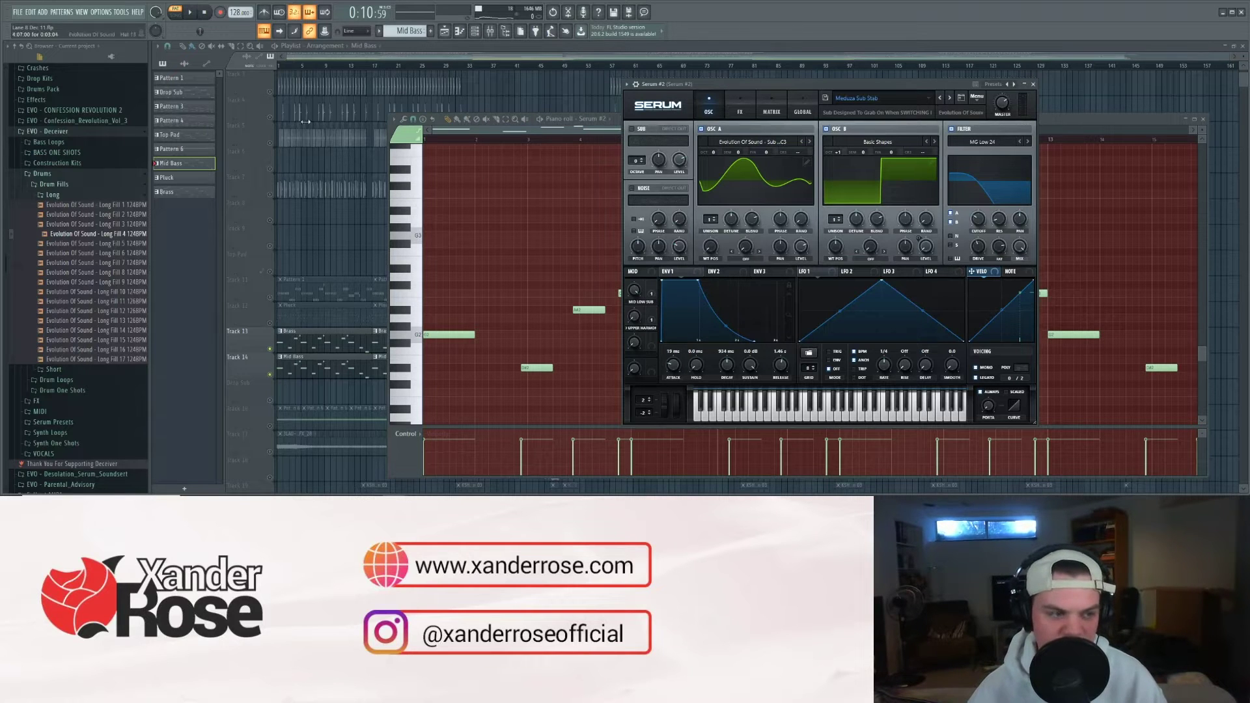
Step: Switch to song mode, play Brass and Mid Bass together from the start and view the automation clips below
{"action": "left_click", "coordinate": [287, 70]}
{"action": "key", "text": "l"}
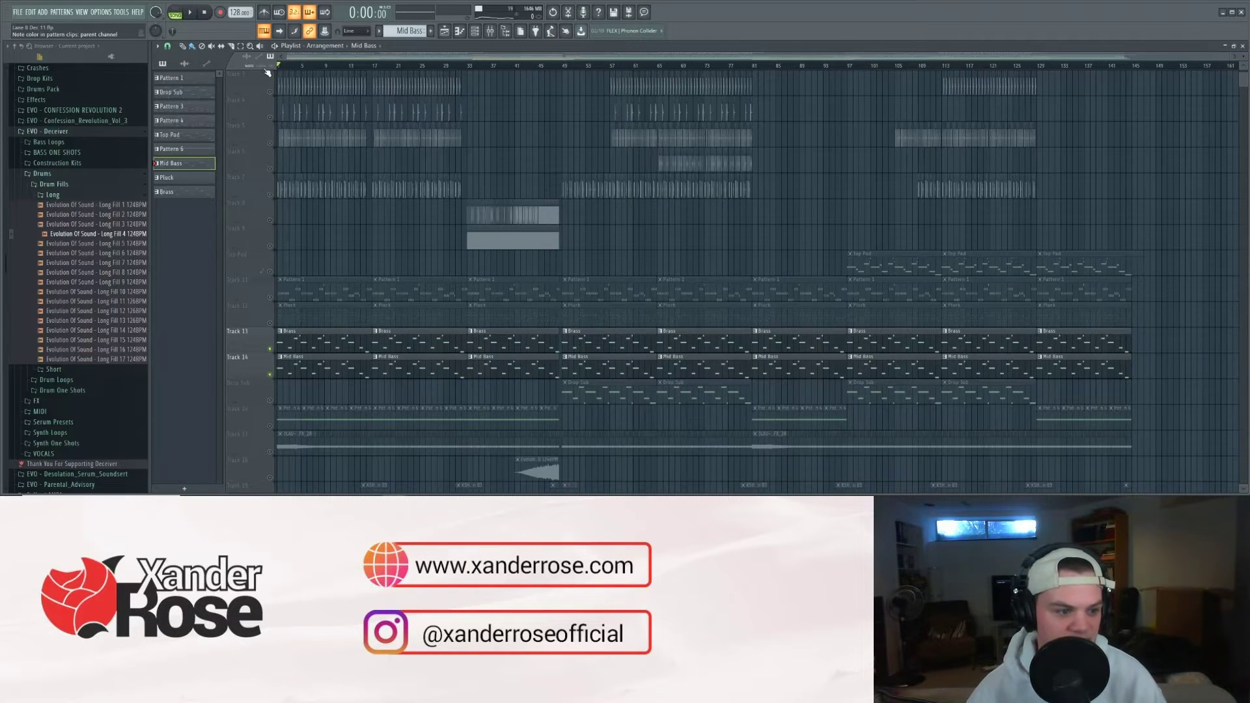
{"action": "key", "text": "space"}
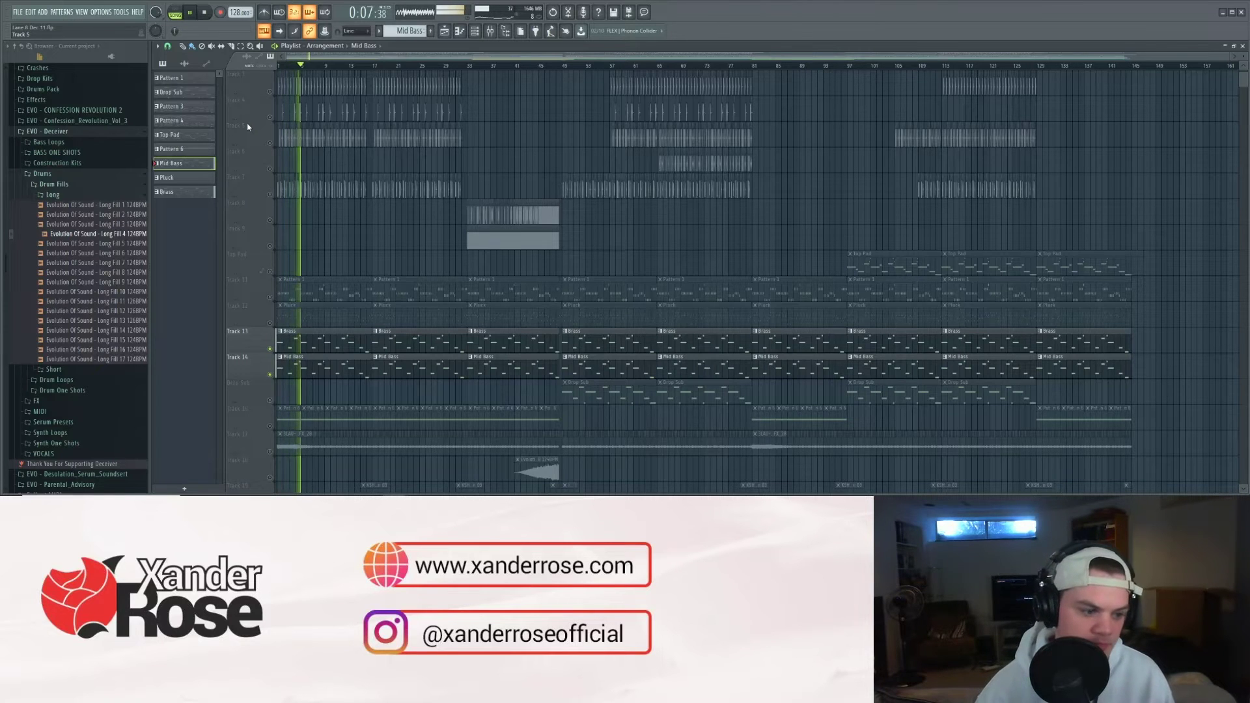
{"action": "scroll", "coordinate": [470, 369], "scroll_direction": "down", "scroll_amount": 5}
{"action": "scroll", "coordinate": [470, 369], "scroll_direction": "down", "scroll_amount": 4}
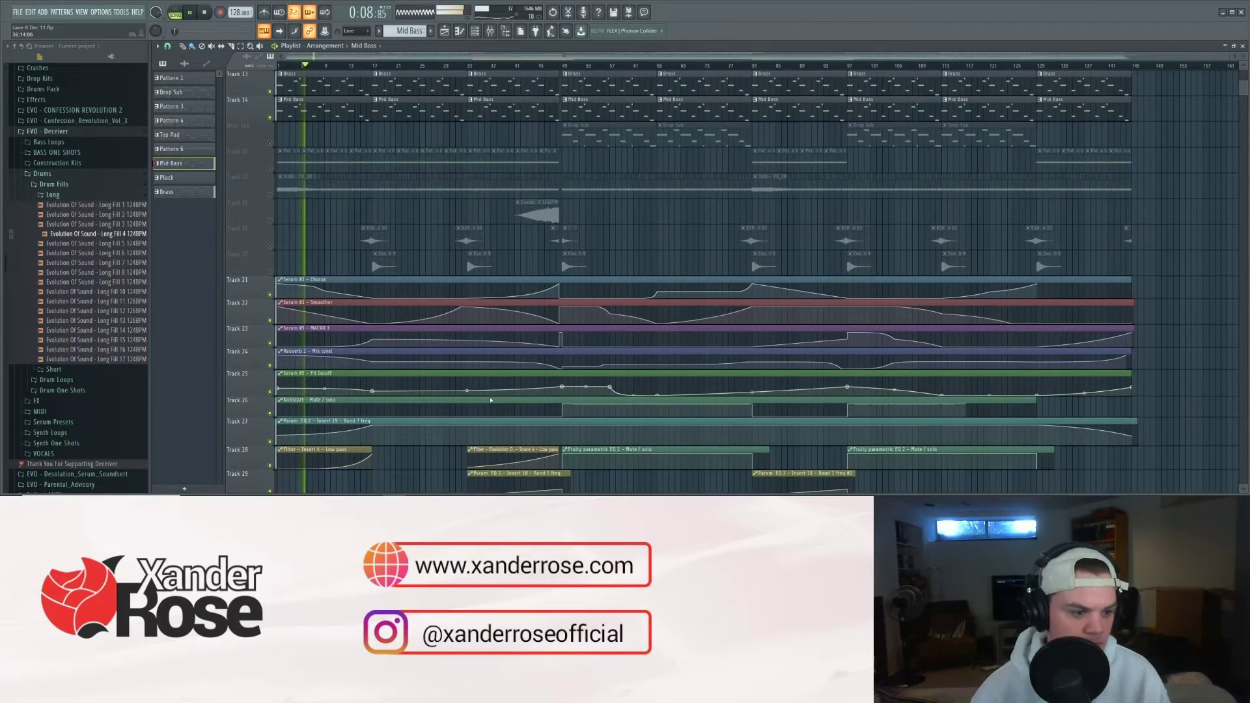
Step: Move the playhead to bar 43, in the build-up, and audition the Brass and Mid Bass with their automation
{"action": "left_click", "coordinate": [374, 66]}
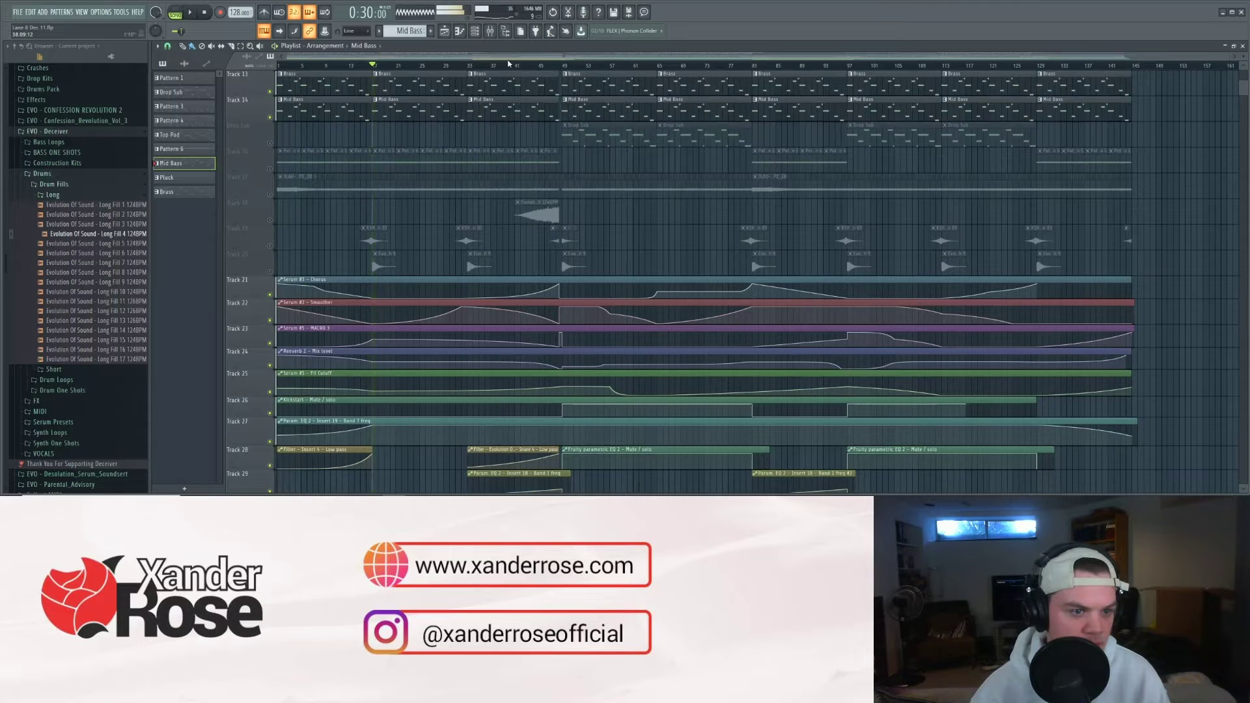
{"action": "left_click", "coordinate": [545, 66]}
{"action": "mouse_move", "coordinate": [545, 67]}
{"action": "left_mouse_down"}
{"action": "mouse_move", "coordinate": [500, 68]}
{"action": "mouse_move", "coordinate": [544, 73]}
{"action": "left_mouse_up"}
{"action": "key", "text": "space"}
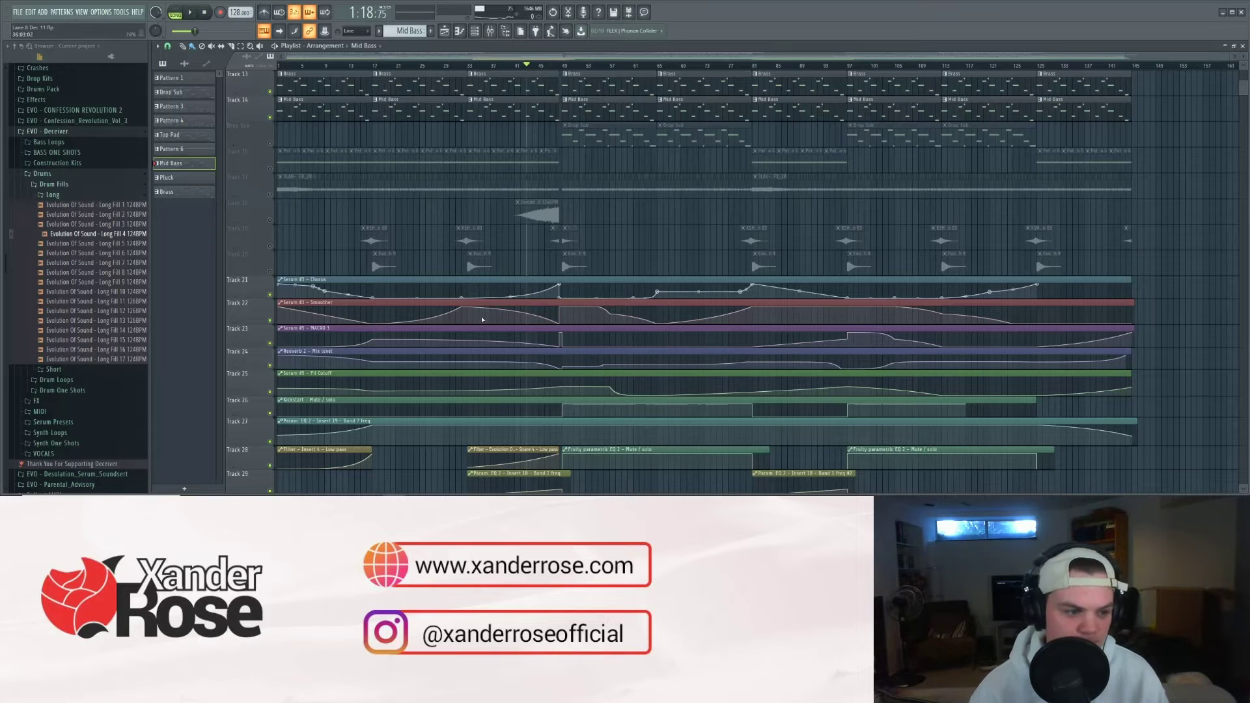
Step: Play the Brass and Mid Bass clips from the start of the drop at bar 49
{"action": "scroll", "coordinate": [499, 293], "scroll_direction": "up", "scroll_amount": 2}
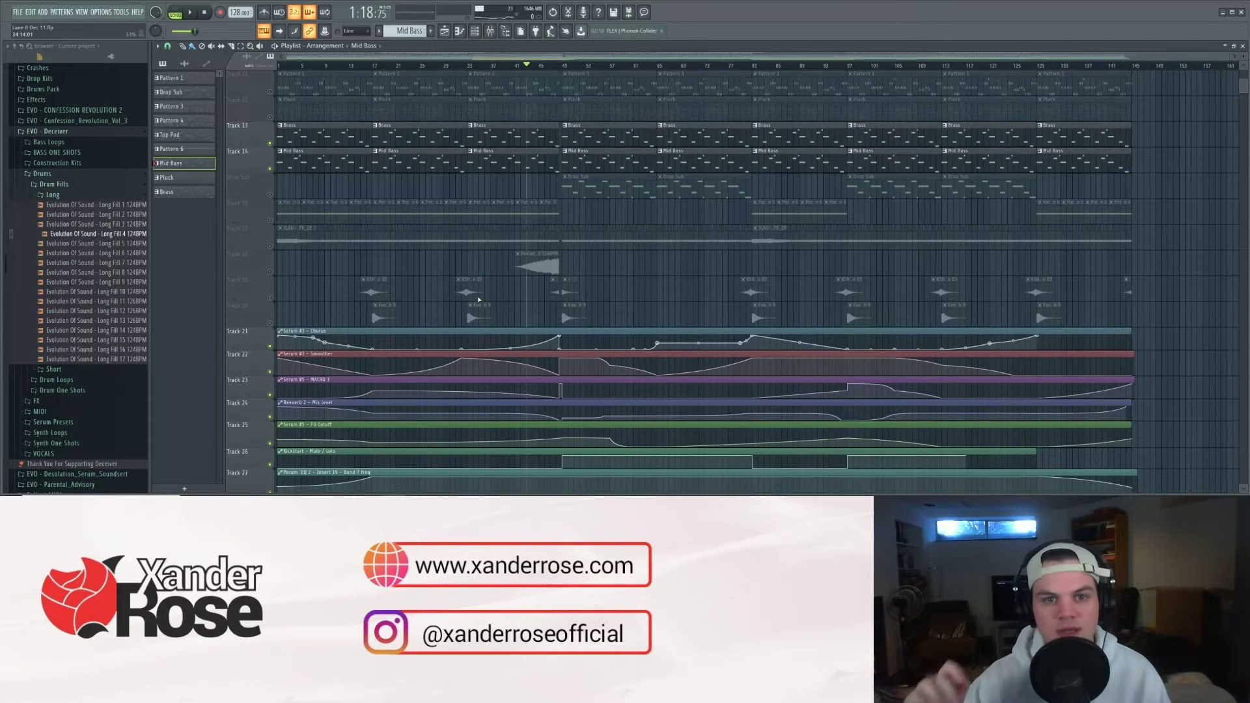
{"action": "scroll", "coordinate": [479, 300], "scroll_direction": "up", "scroll_amount": 3}
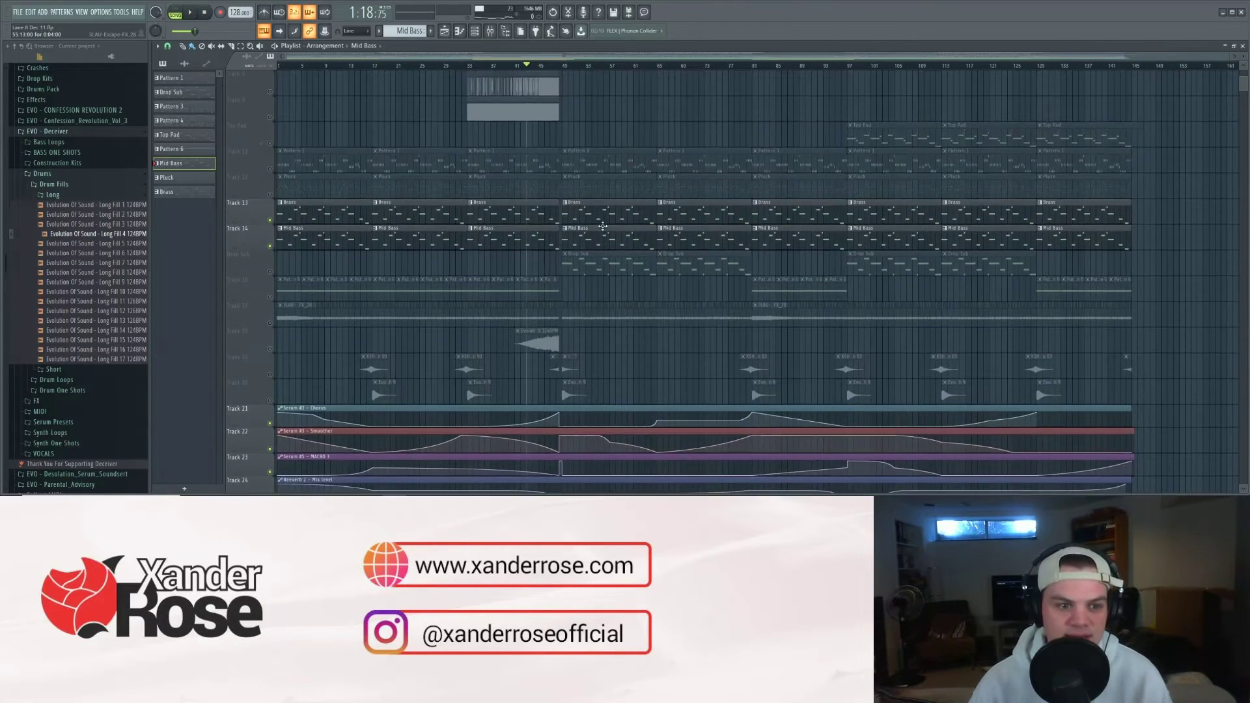
{"action": "left_click", "coordinate": [564, 65]}
{"action": "key", "text": "space"}
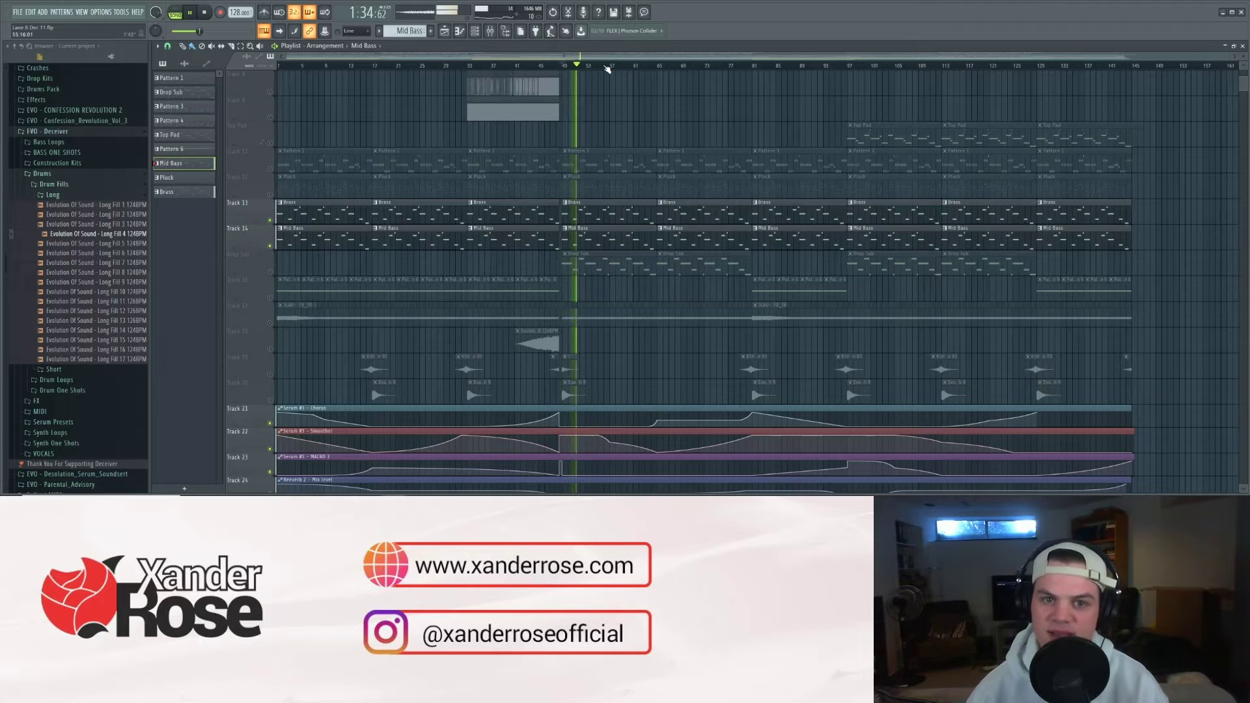
Step: Unmute Track 2 during playback to hear it with the Brass and Mid Bass, and stop playback
{"action": "scroll", "coordinate": [569, 215], "scroll_direction": "up", "scroll_amount": 5}
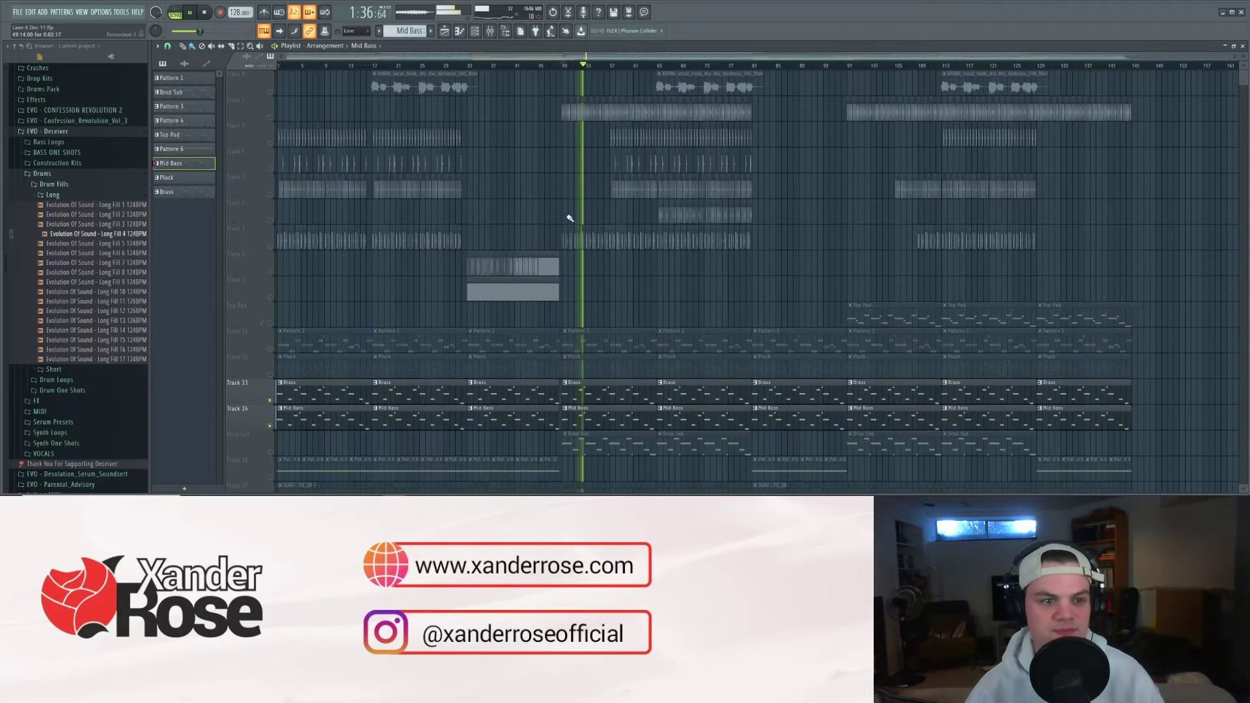
{"action": "left_click", "coordinate": [273, 119]}
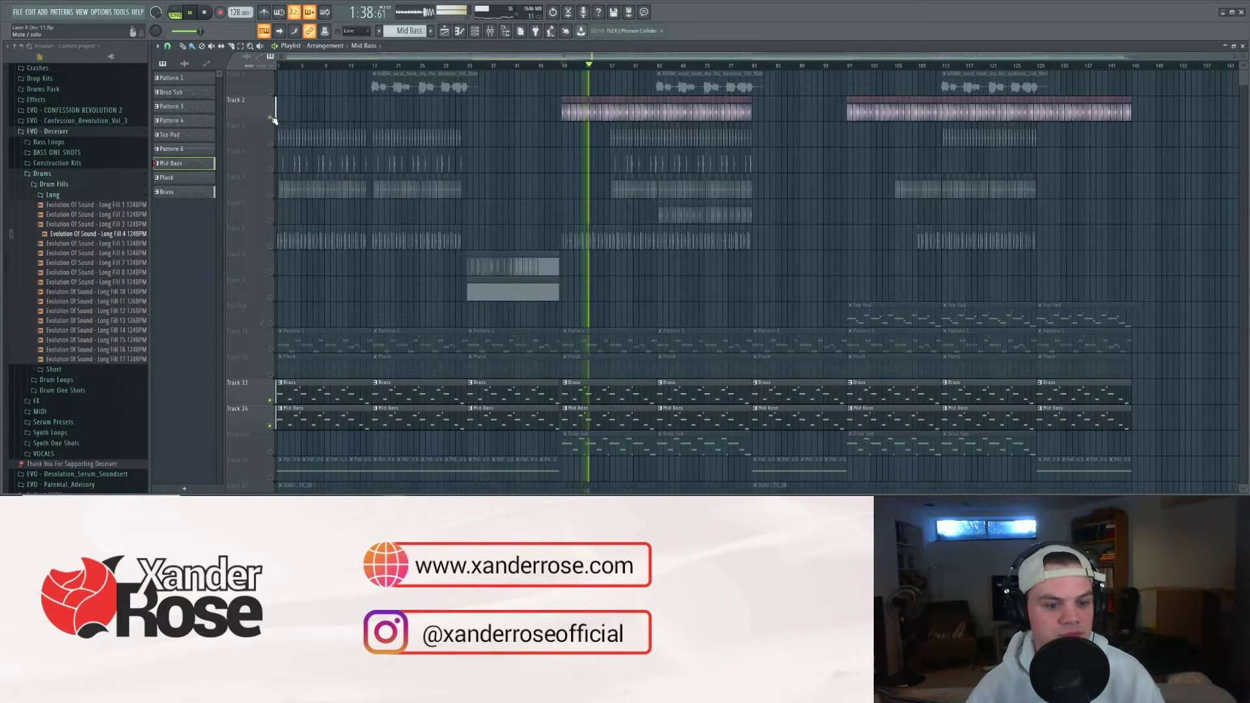
{"action": "scroll", "coordinate": [481, 337], "scroll_direction": "down", "scroll_amount": 3}
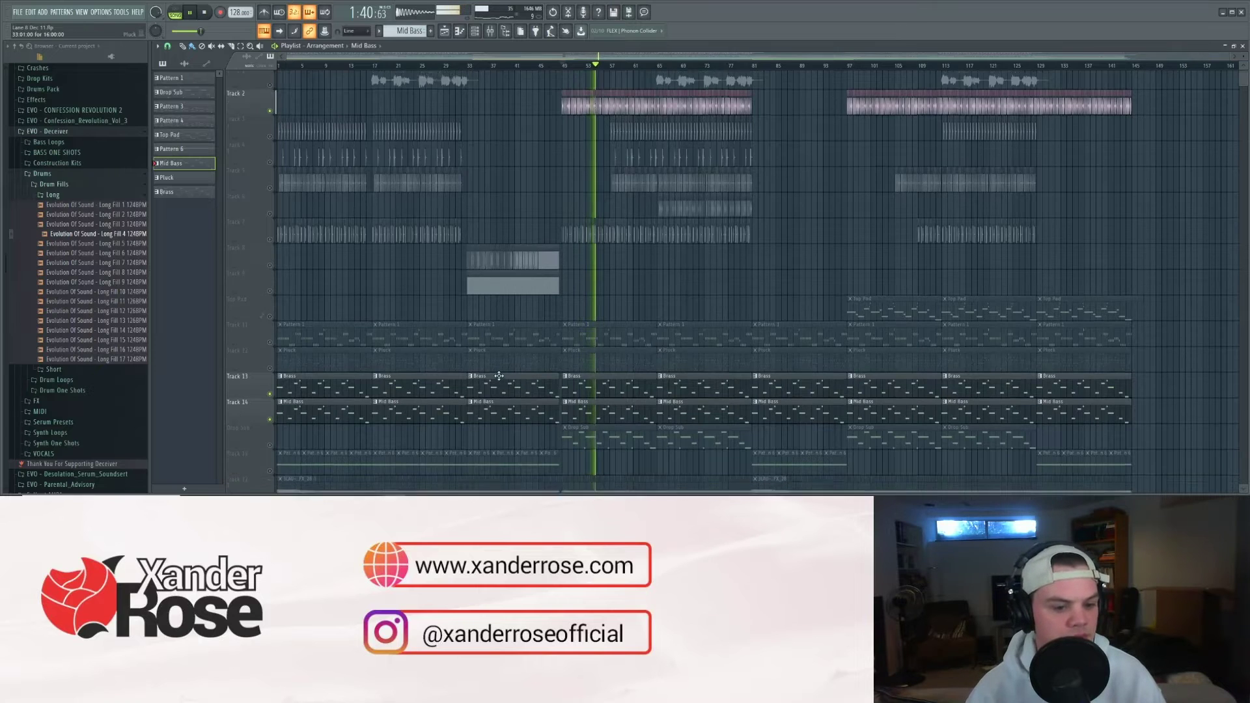
{"action": "key", "text": "space"}
Step: Return the playhead to bar 49, unmute the Drop Sub track and play the drop with it
{"action": "left_click", "coordinate": [516, 65]}
{"action": "left_click_drag", "start_coordinate": [521, 70], "coordinate": [566, 79]}
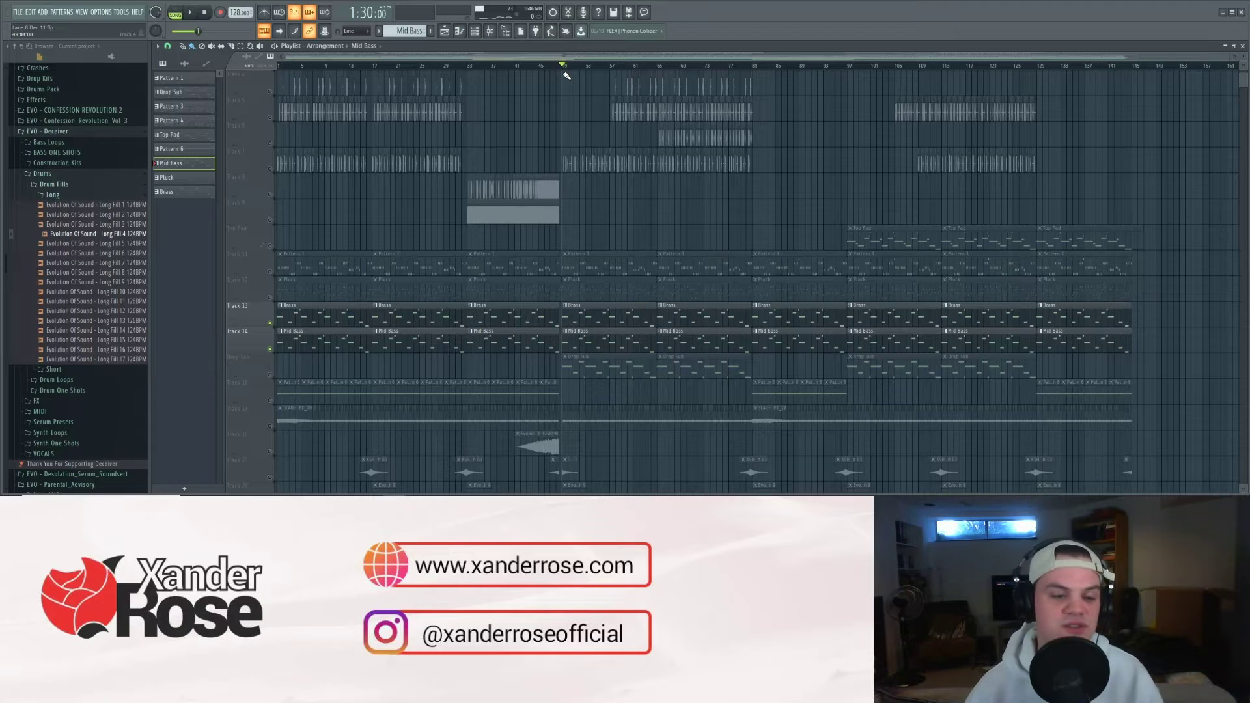
{"action": "left_click", "coordinate": [270, 375]}
{"action": "key", "text": "space"}
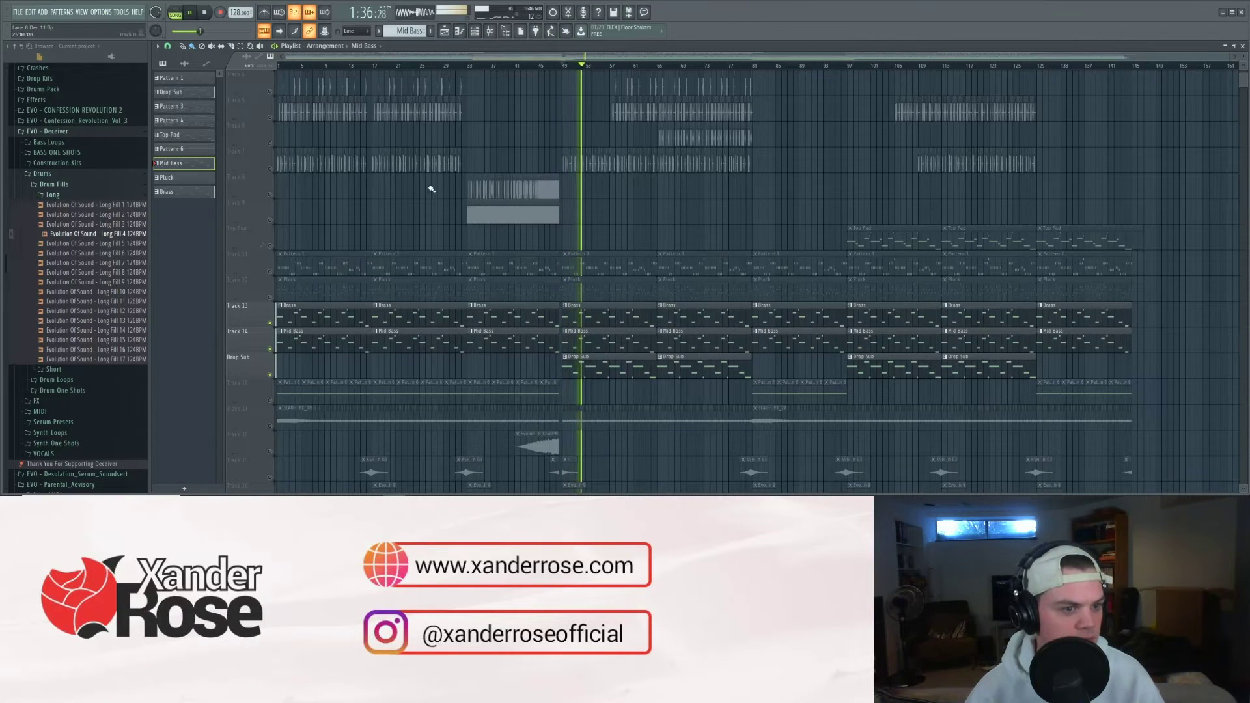
Step: Stop playback, open the mixer and select Insert 18 to show its effects chain
{"action": "left_click", "coordinate": [490, 31]}
{"action": "key", "text": "space"}
{"action": "left_click", "coordinate": [775, 250]}
{"action": "left_click", "coordinate": [791, 250]}
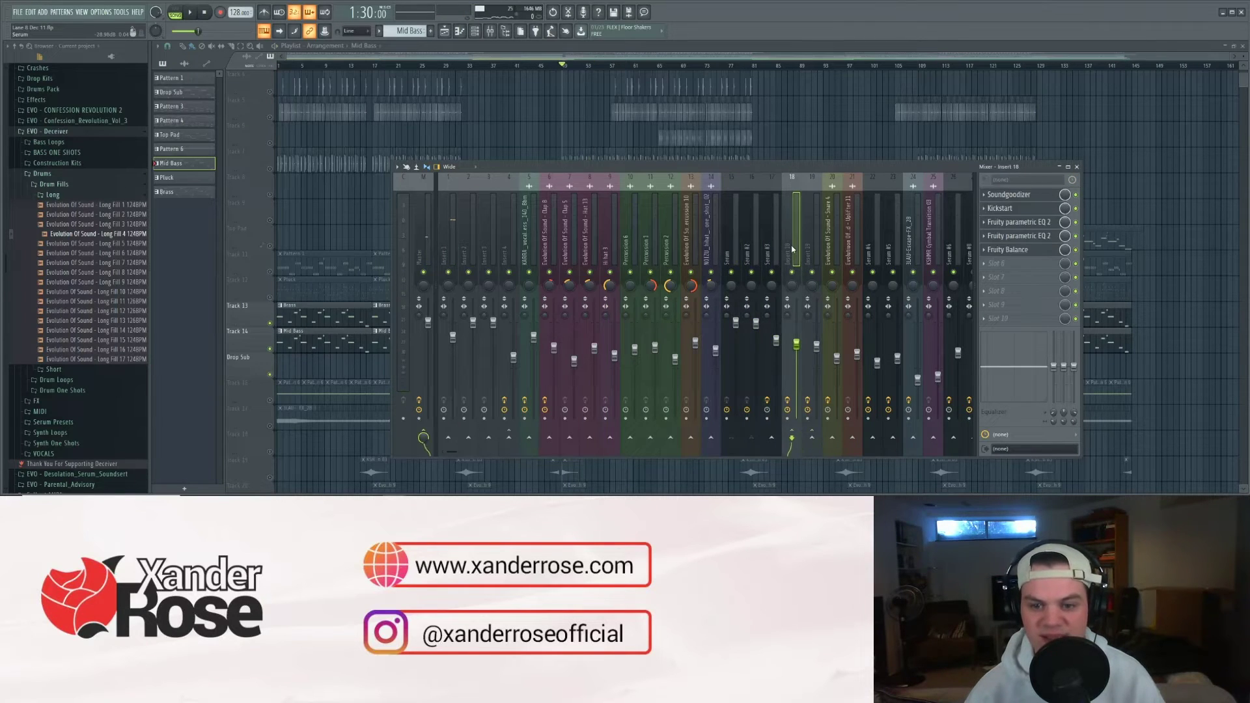
Step: Play the drop from bar 49 while watching Insert 18's level, move the mixer aside and stop playback
{"action": "key", "text": "space"}
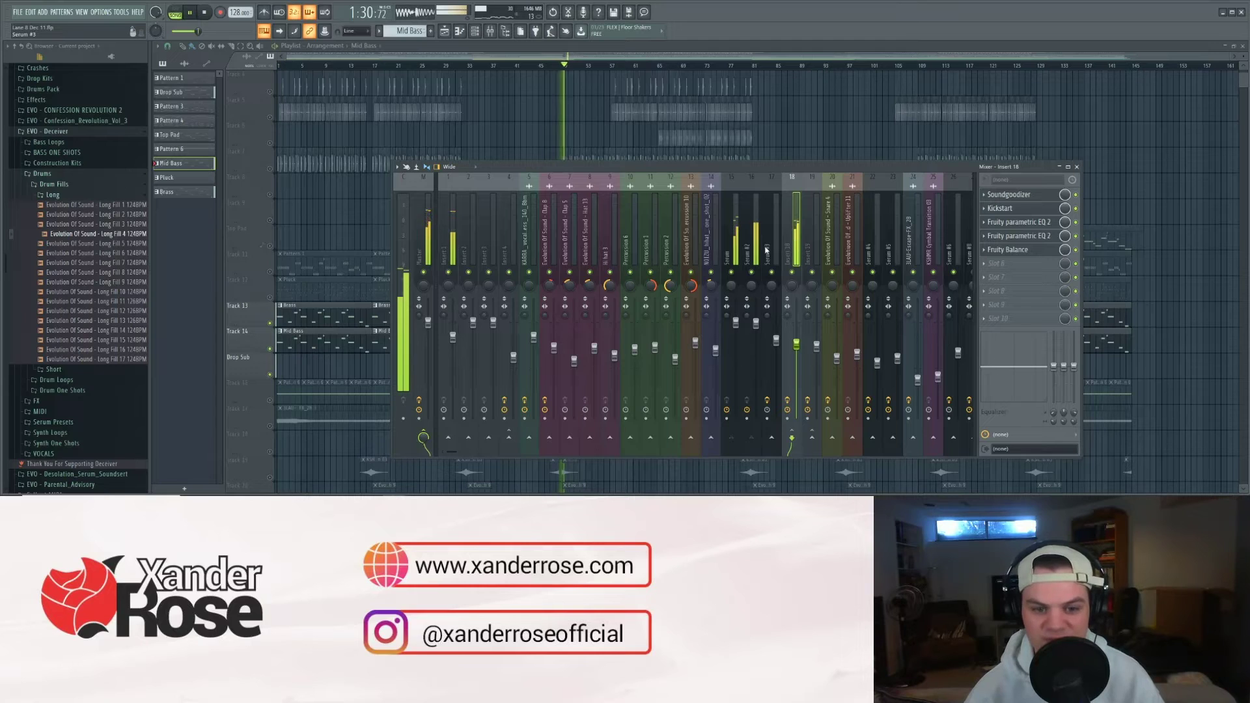
{"action": "left_click", "coordinate": [812, 250]}
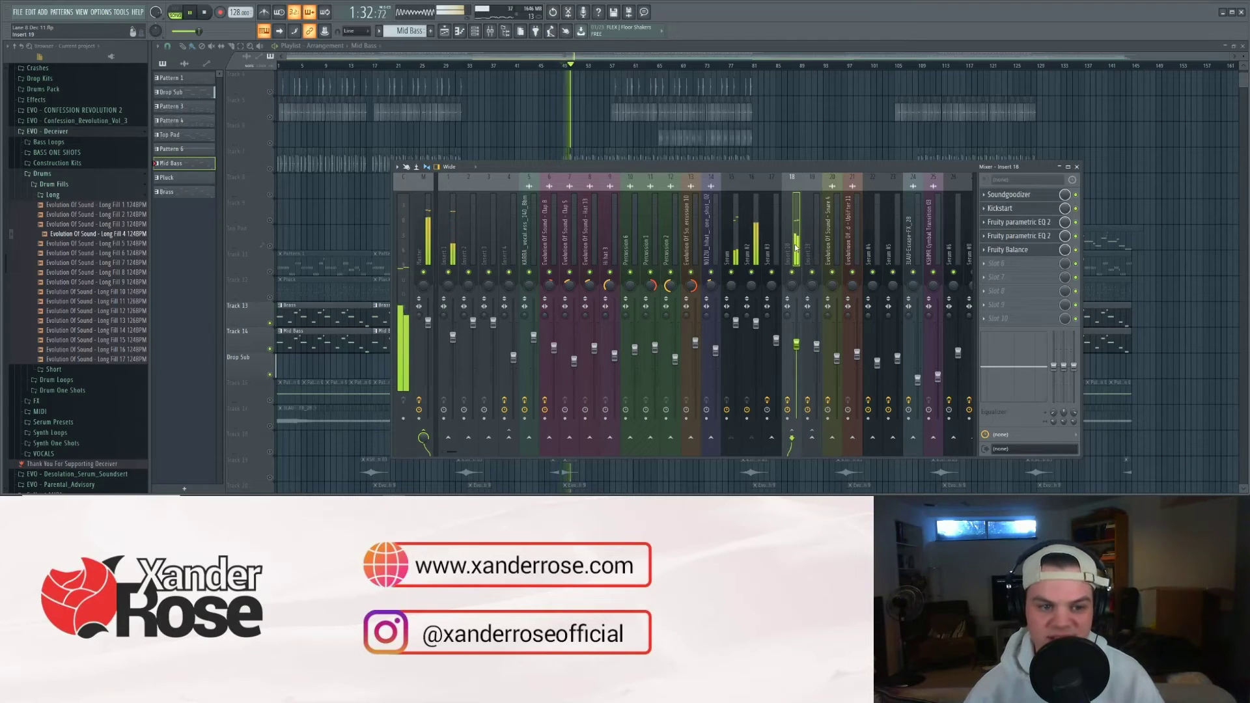
{"action": "left_click", "coordinate": [798, 247]}
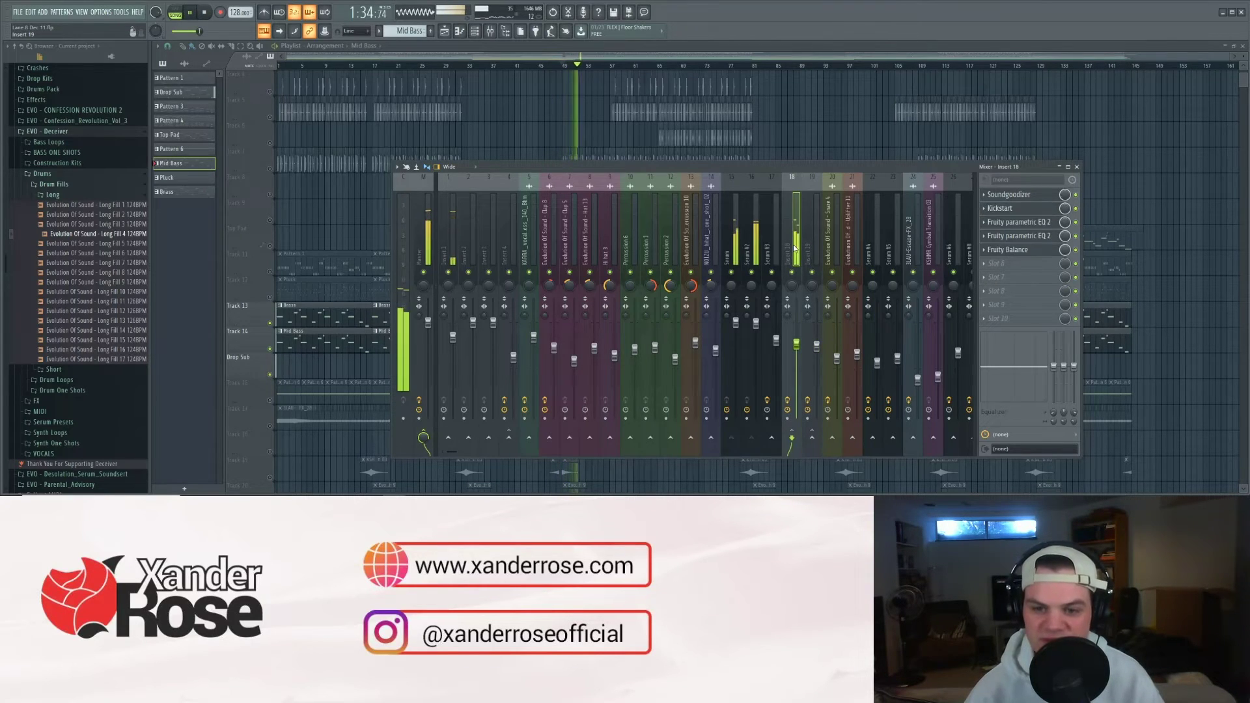
{"action": "left_click_drag", "start_coordinate": [796, 172], "coordinate": [980, 167]}
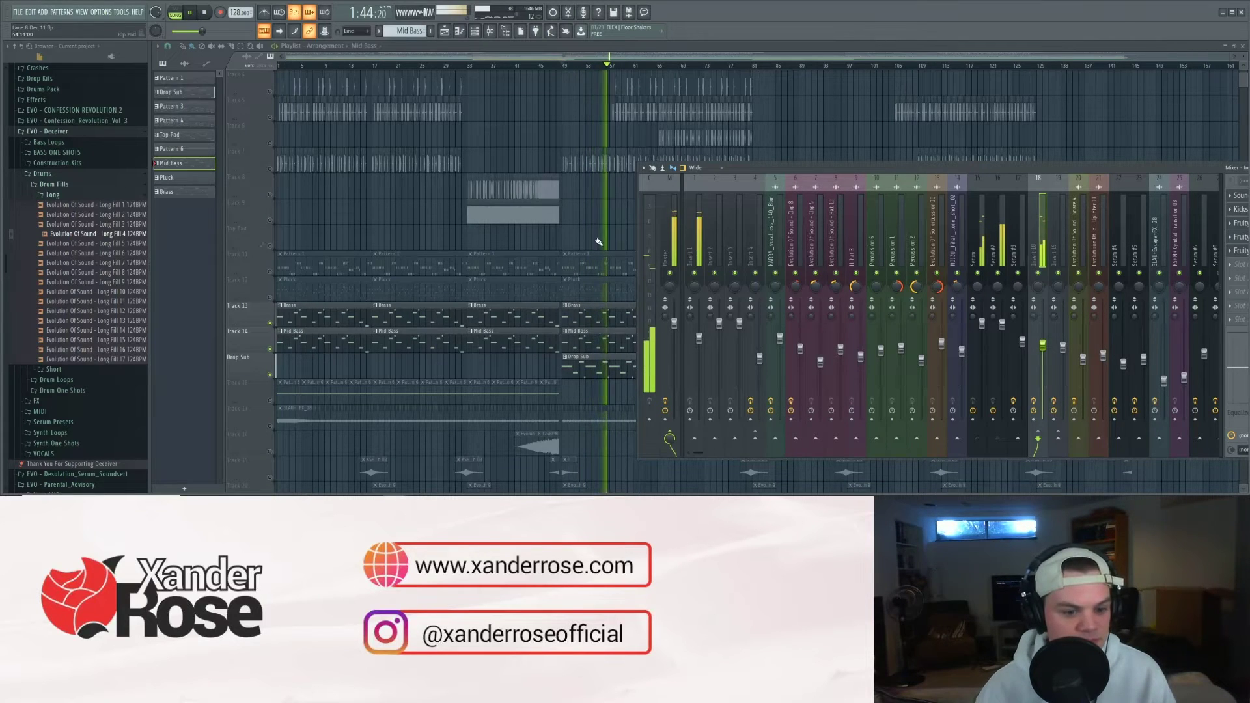
{"action": "key", "text": "space"}
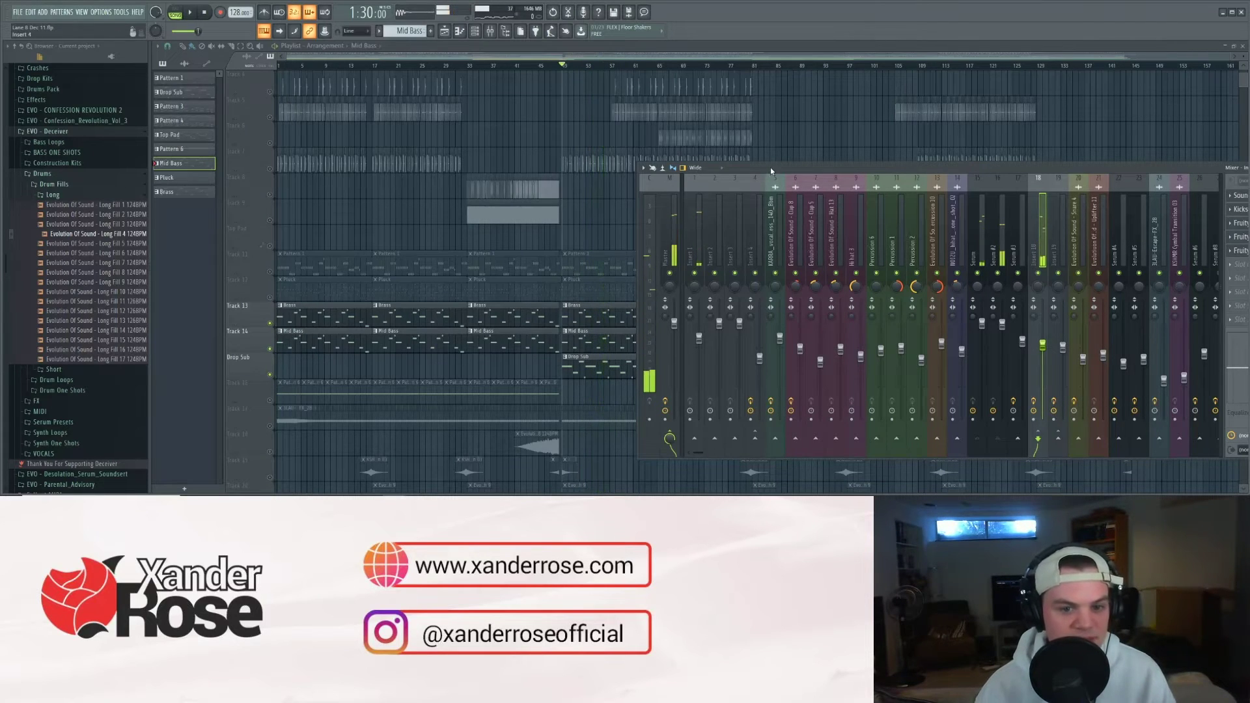
Step: Close the mixer, mute the Drop Sub and Brass tracks, and play the Mid Bass alone from bar 49
{"action": "key", "text": "F9"}
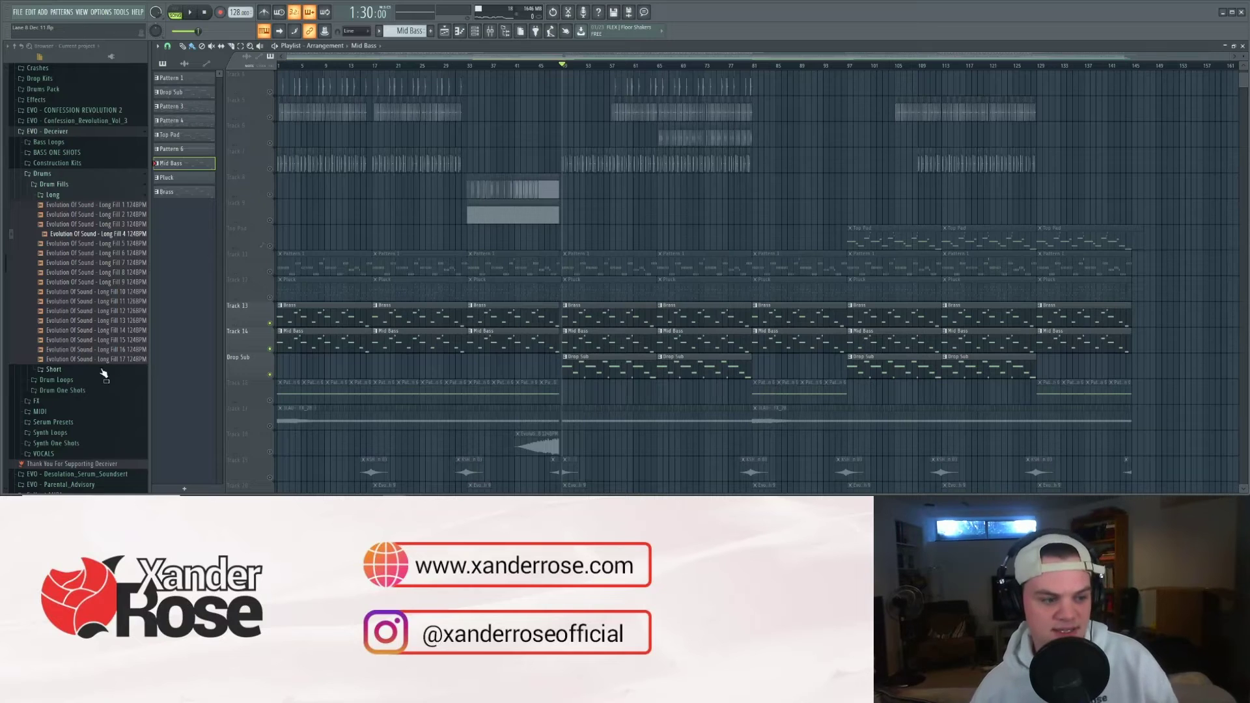
{"action": "left_click", "coordinate": [269, 375]}
{"action": "left_click", "coordinate": [269, 323]}
{"action": "key", "text": "space"}
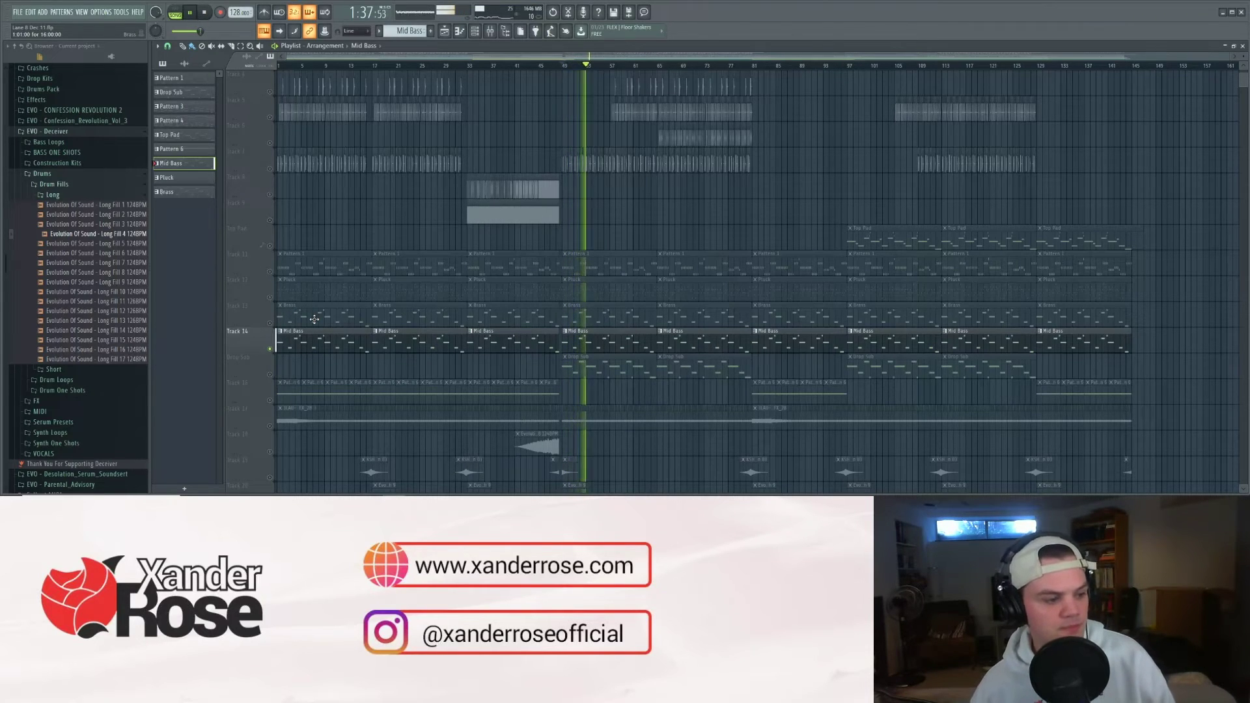
Step: Unmute the Drop Sub to hear it with the Mid Bass, stop playback and unmute the Brass track
{"action": "left_click", "coordinate": [272, 375]}
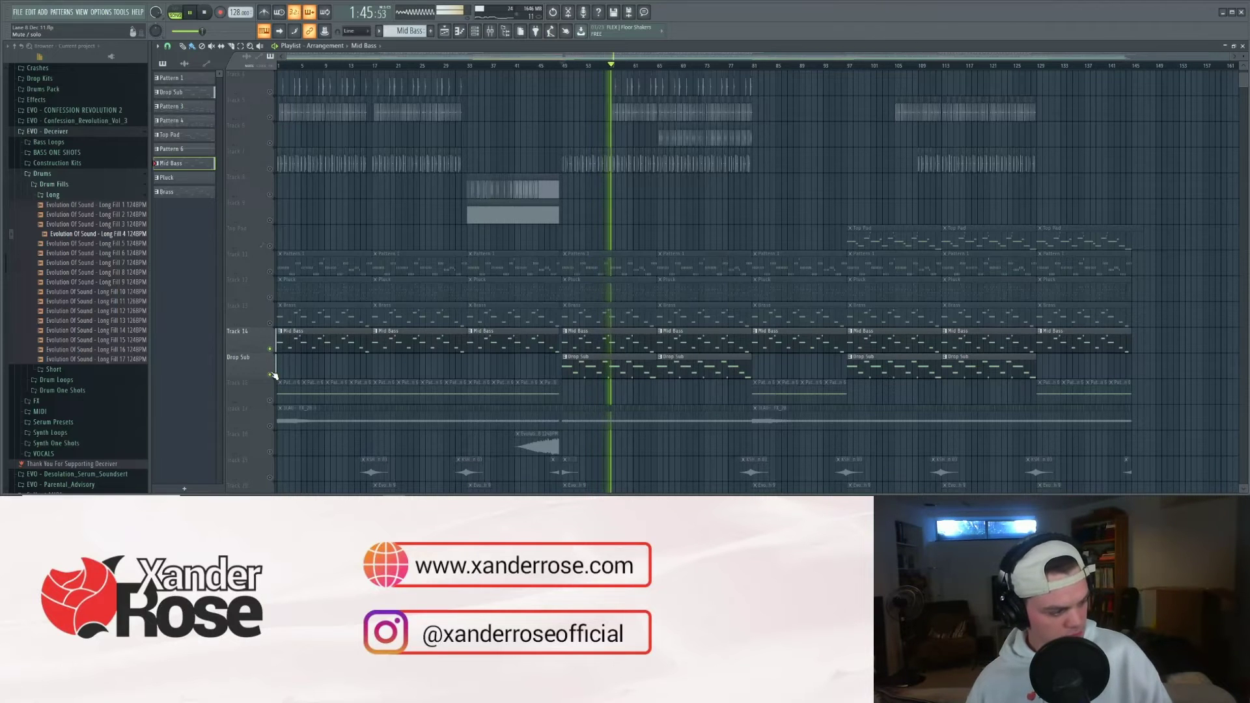
{"action": "key", "text": "space"}
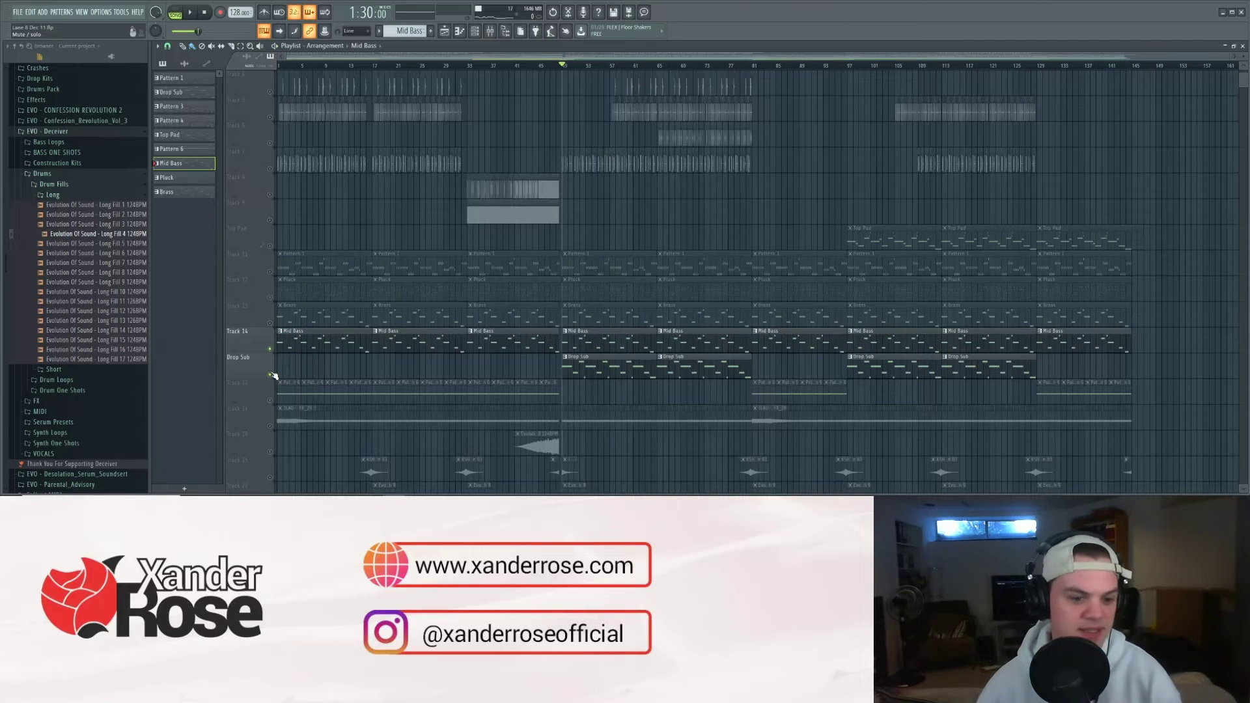
{"action": "left_click", "coordinate": [270, 324]}
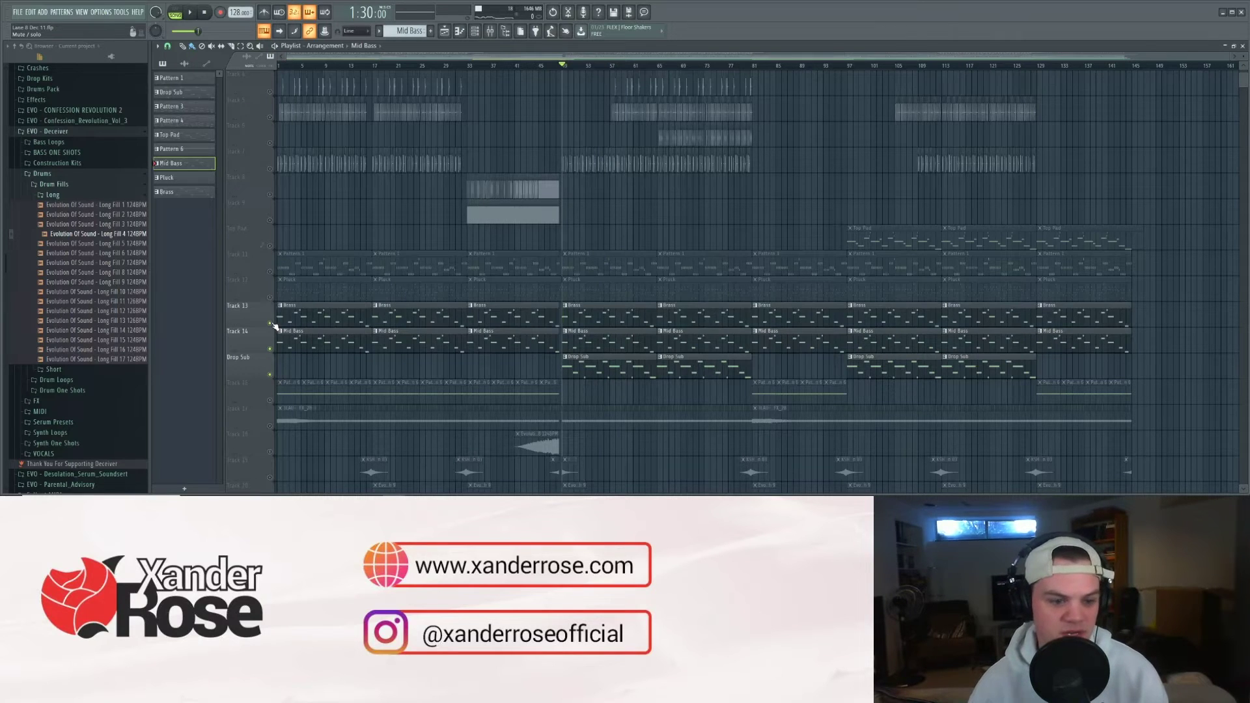
Step: Mute the Drop Sub, Mid Bass and Brass tracks, and unmute the Pluck on Track 12
{"action": "scroll", "coordinate": [413, 298], "scroll_direction": "down", "scroll_amount": 3}
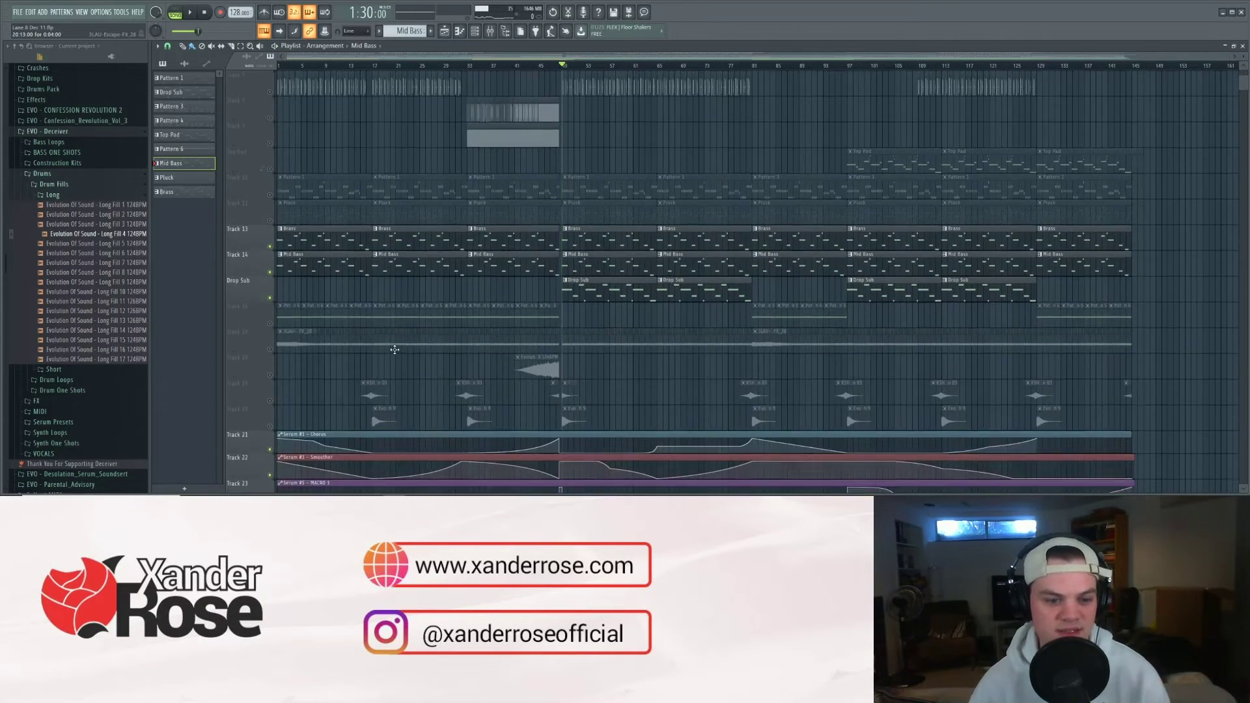
{"action": "scroll", "coordinate": [710, 210], "scroll_direction": "down", "scroll_amount": 5}
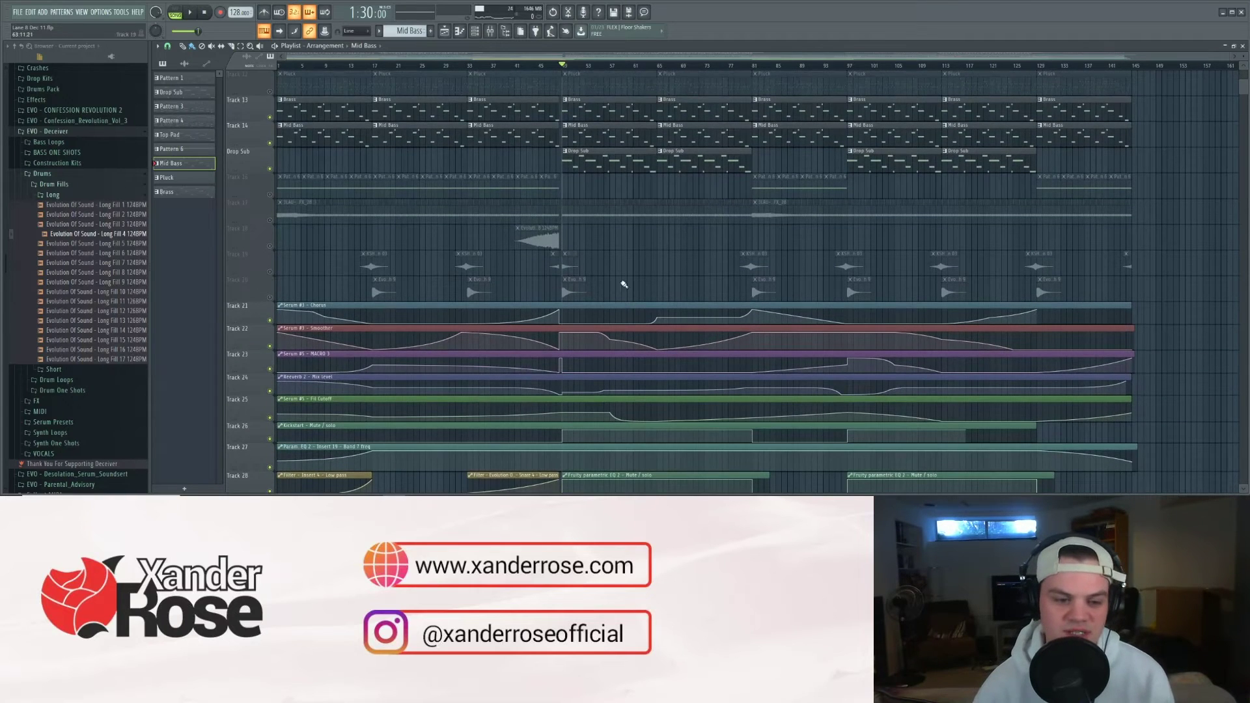
{"action": "scroll", "coordinate": [689, 243], "scroll_direction": "down", "scroll_amount": 4}
{"action": "scroll", "coordinate": [655, 257], "scroll_direction": "up", "scroll_amount": 5}
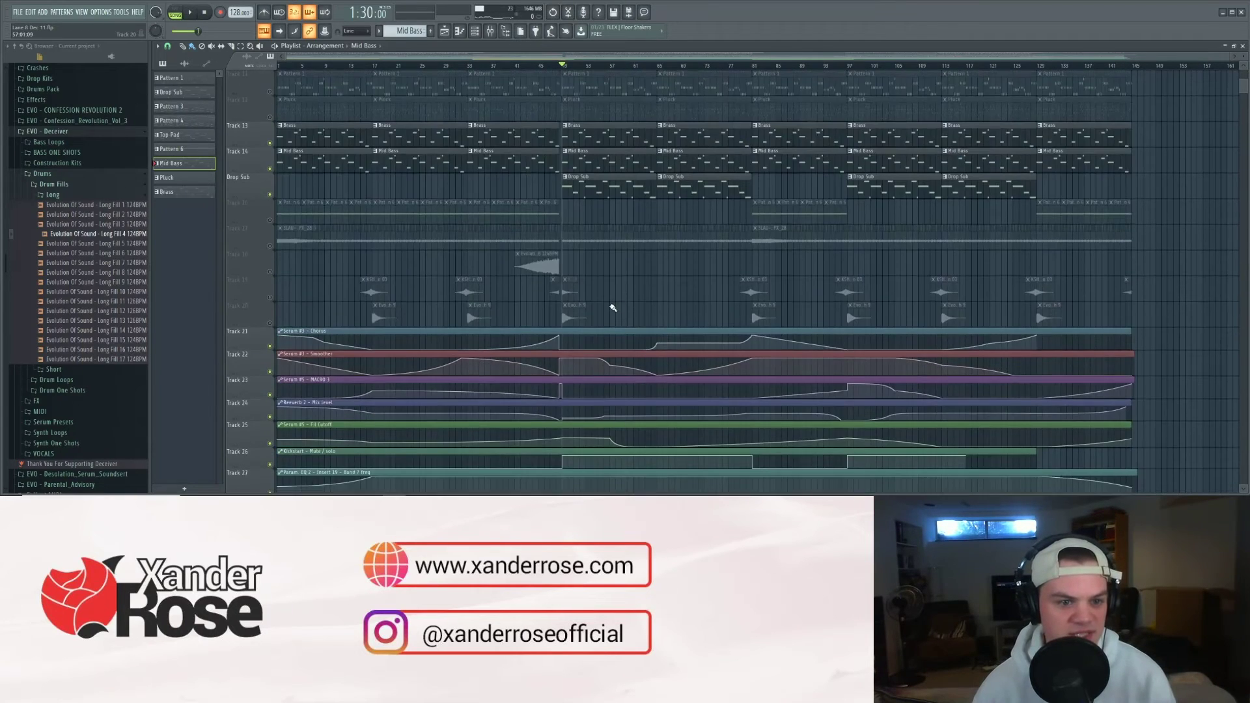
{"action": "scroll", "coordinate": [613, 309], "scroll_direction": "up", "scroll_amount": 4}
{"action": "left_click", "coordinate": [270, 297]}
{"action": "left_click", "coordinate": [270, 272]}
{"action": "left_click", "coordinate": [270, 246]}
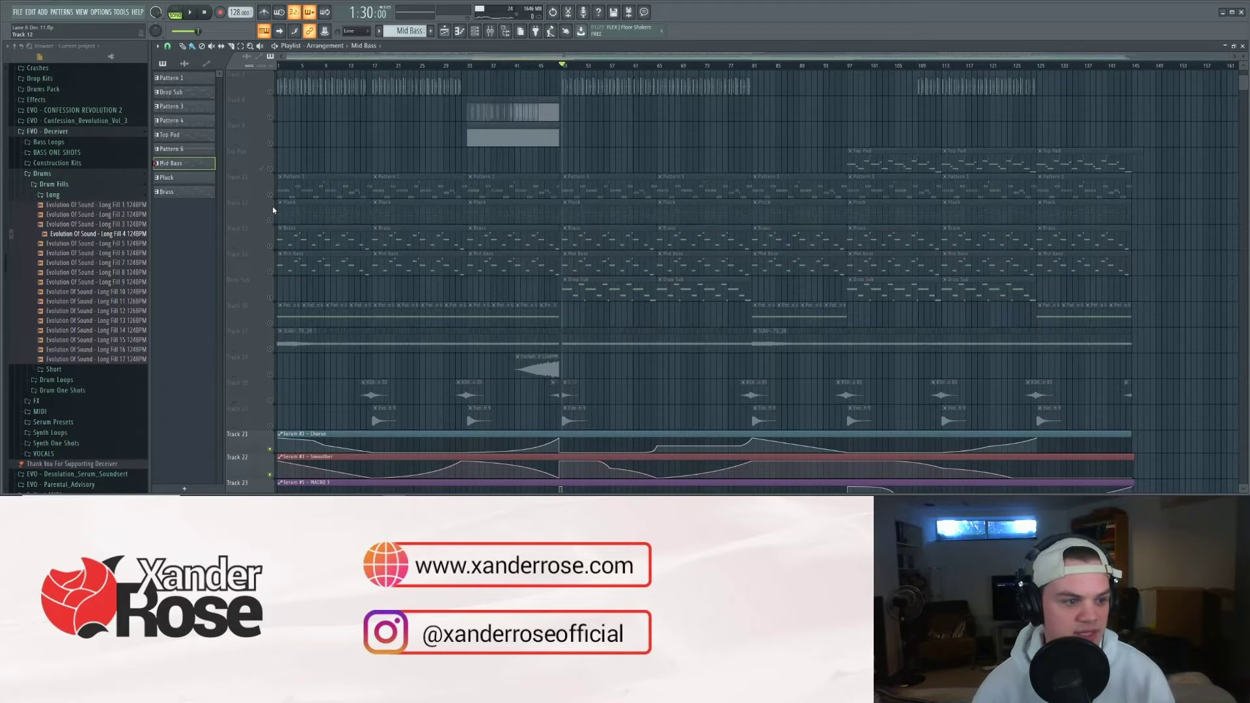
{"action": "left_click", "coordinate": [270, 220]}
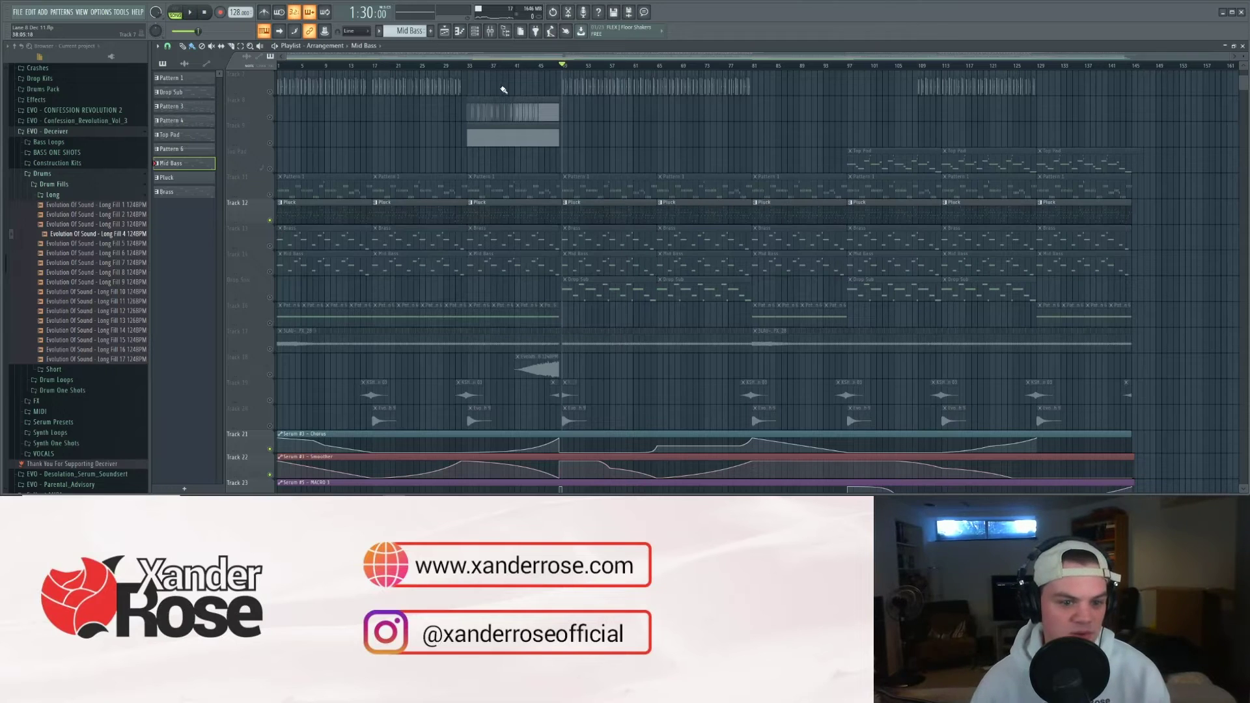
Step: Play the Pluck alone from bar 49, stop it and start it again from the same bar
{"action": "key", "text": "space"}
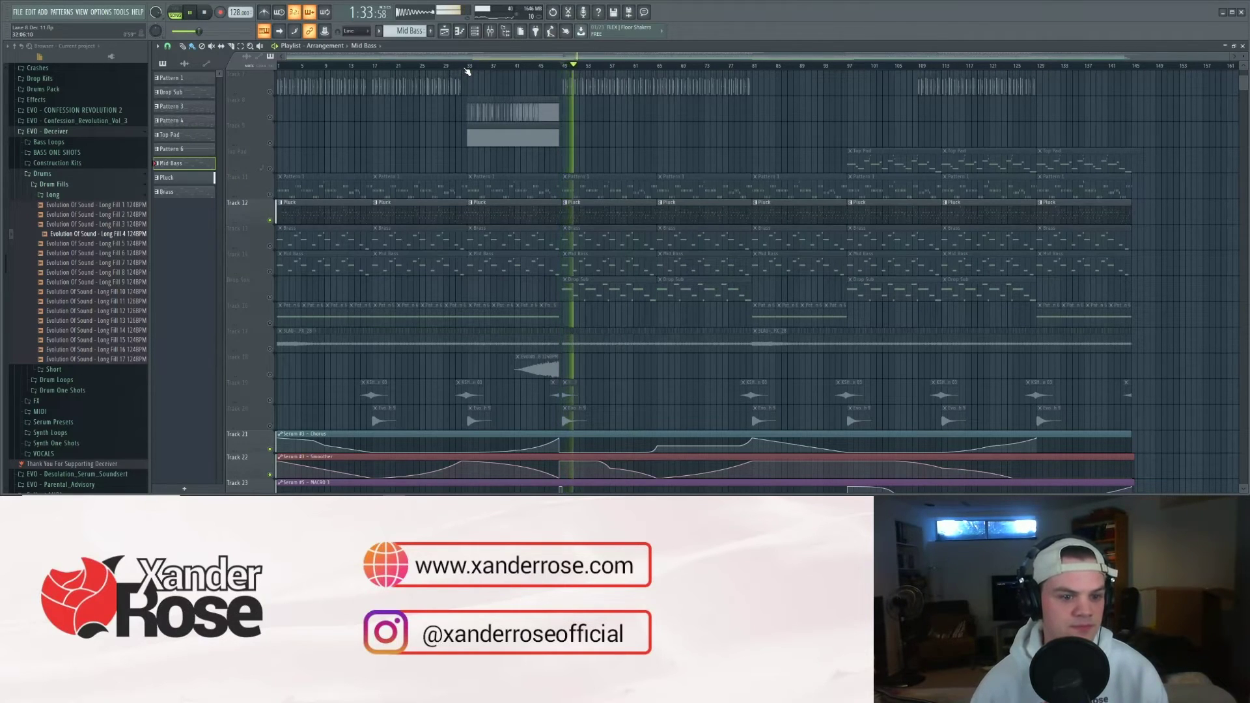
{"action": "key", "text": "space"}
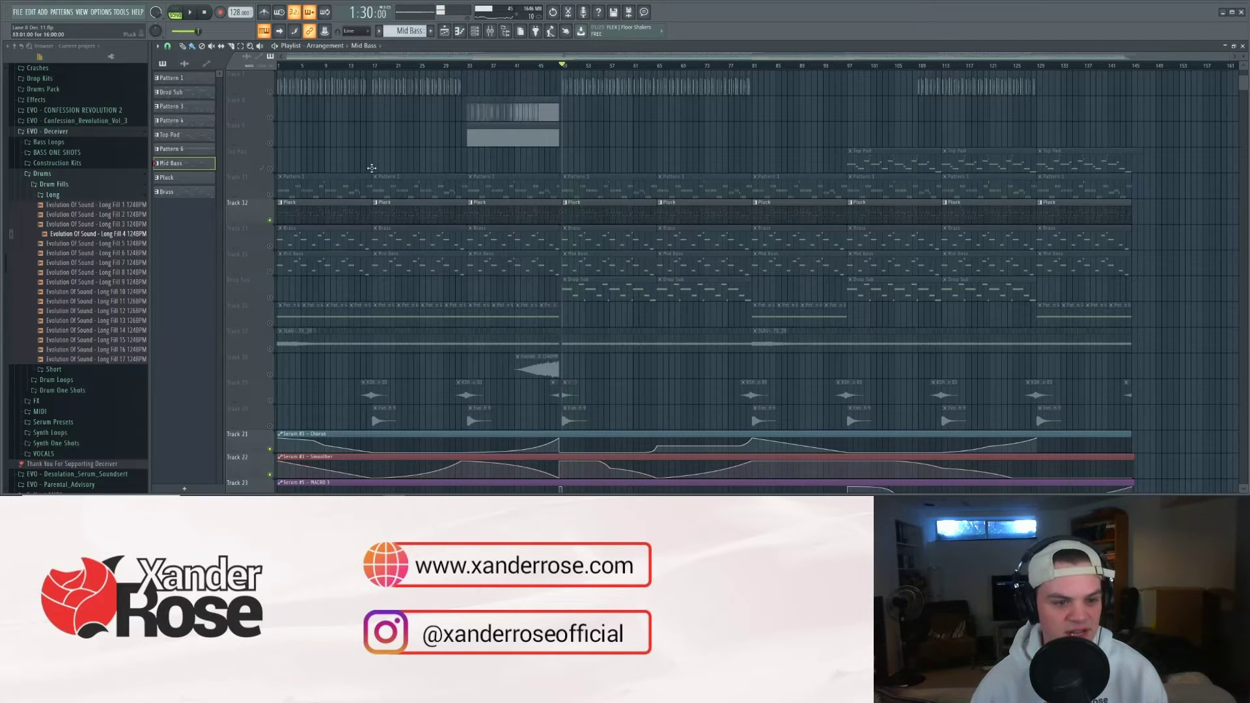
{"action": "scroll", "coordinate": [515, 261], "scroll_direction": "up", "scroll_amount": 1}
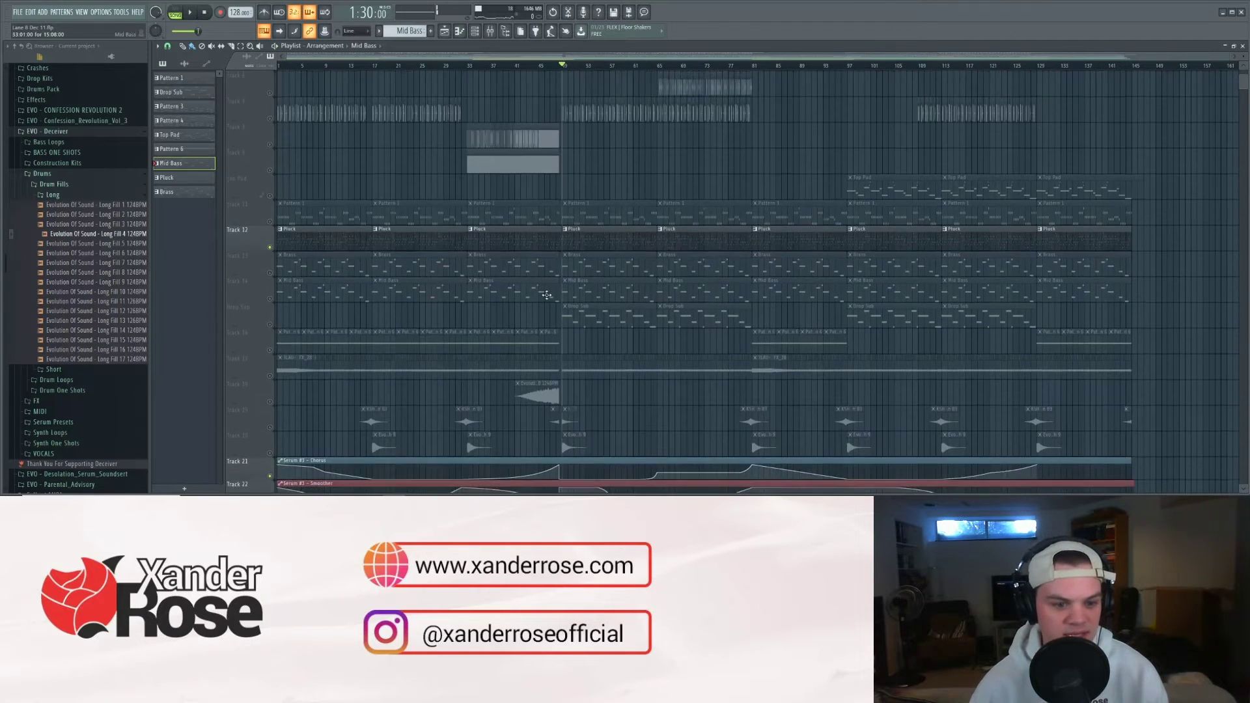
{"action": "key", "text": "space"}
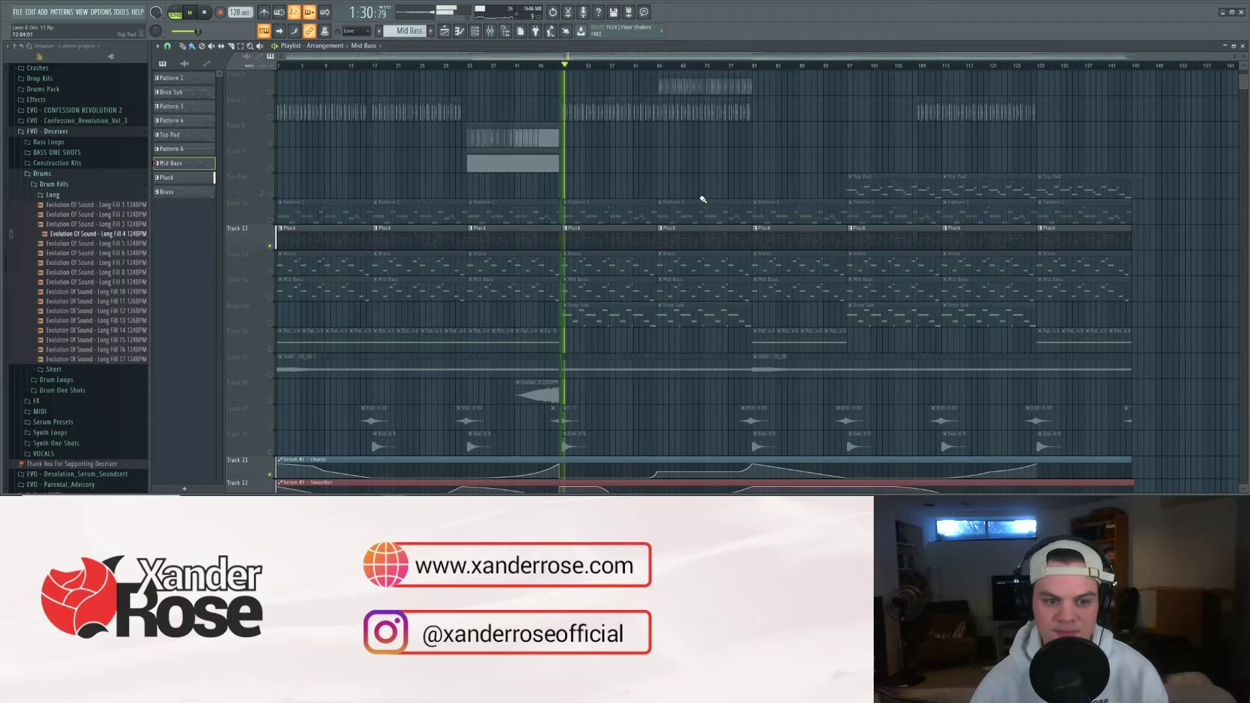
Step: Select the Pluck pattern and open its Serum #3 notes in the piano roll, showing the full phrase
{"action": "left_click", "coordinate": [381, 34]}
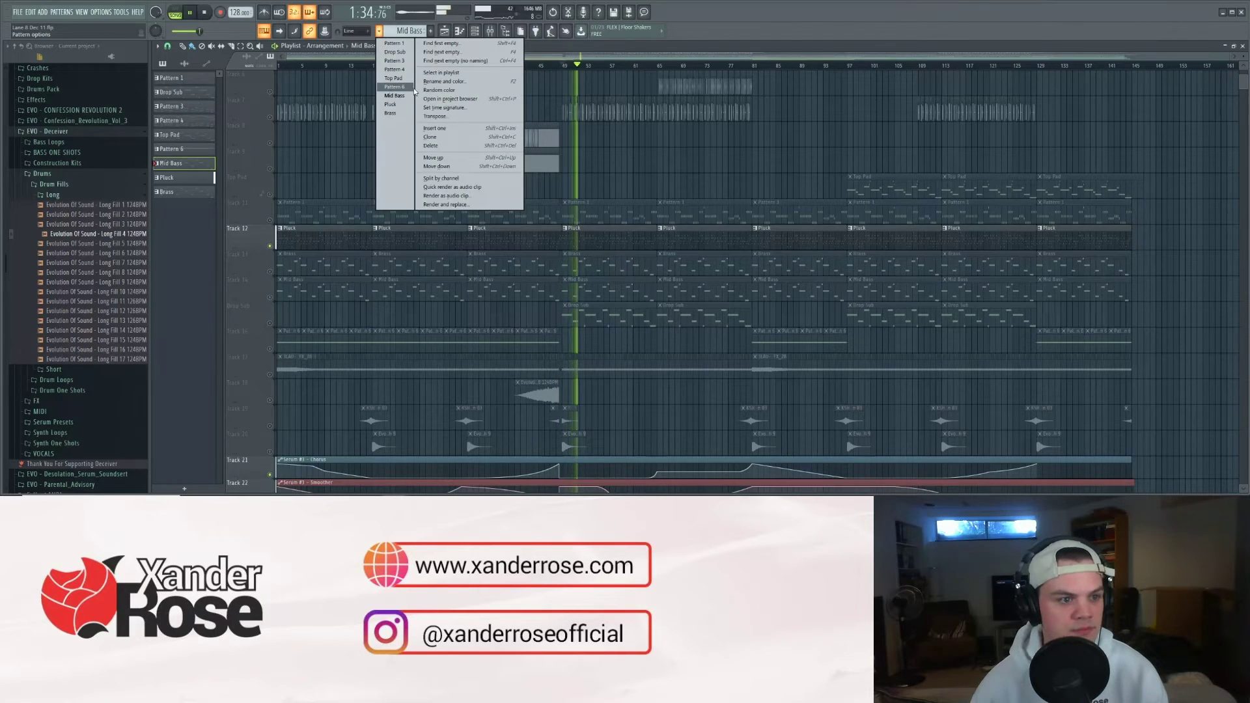
{"action": "left_click", "coordinate": [395, 108]}
{"action": "left_click", "coordinate": [475, 30]}
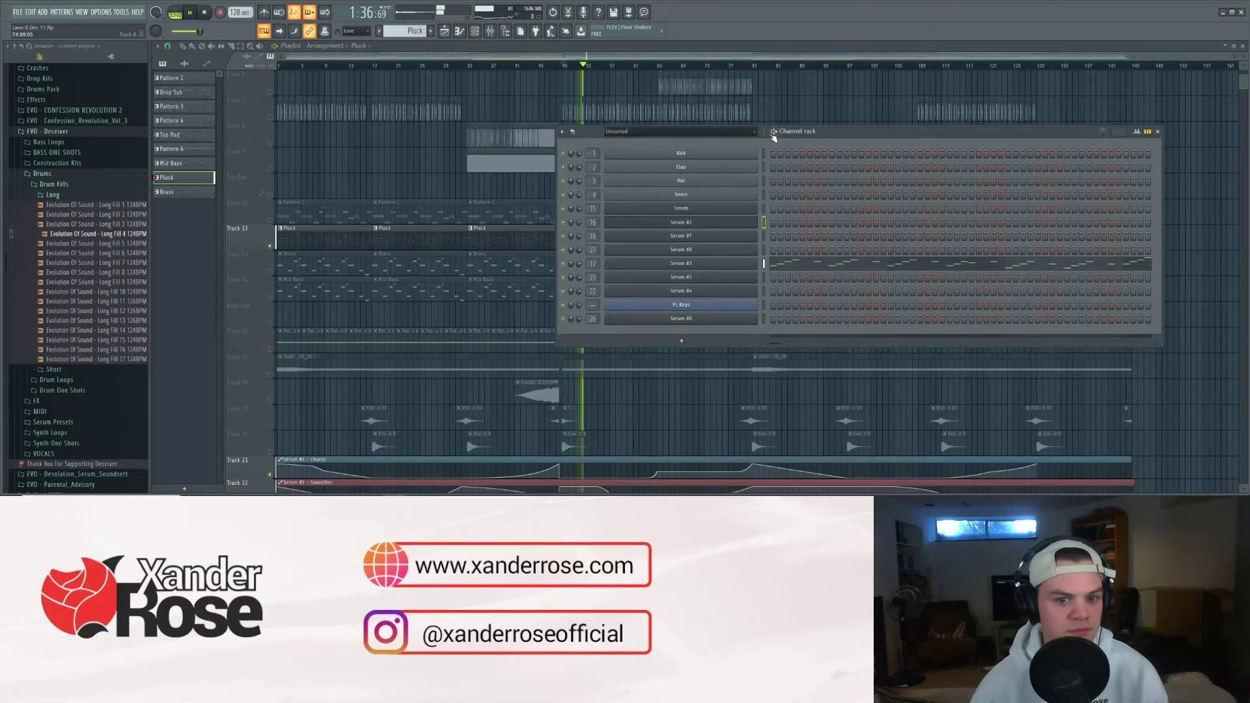
{"action": "left_click", "coordinate": [828, 258]}
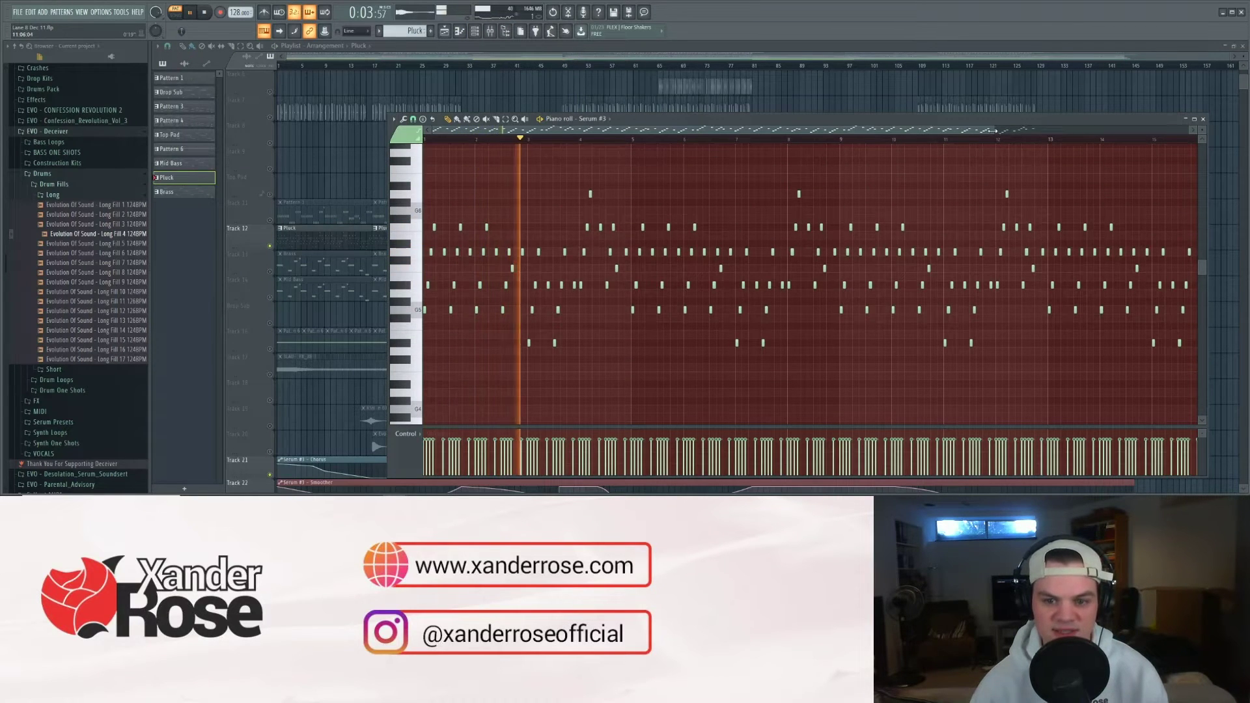
{"action": "scroll", "coordinate": [967, 136], "scroll_direction": "down", "scroll_amount": 2}
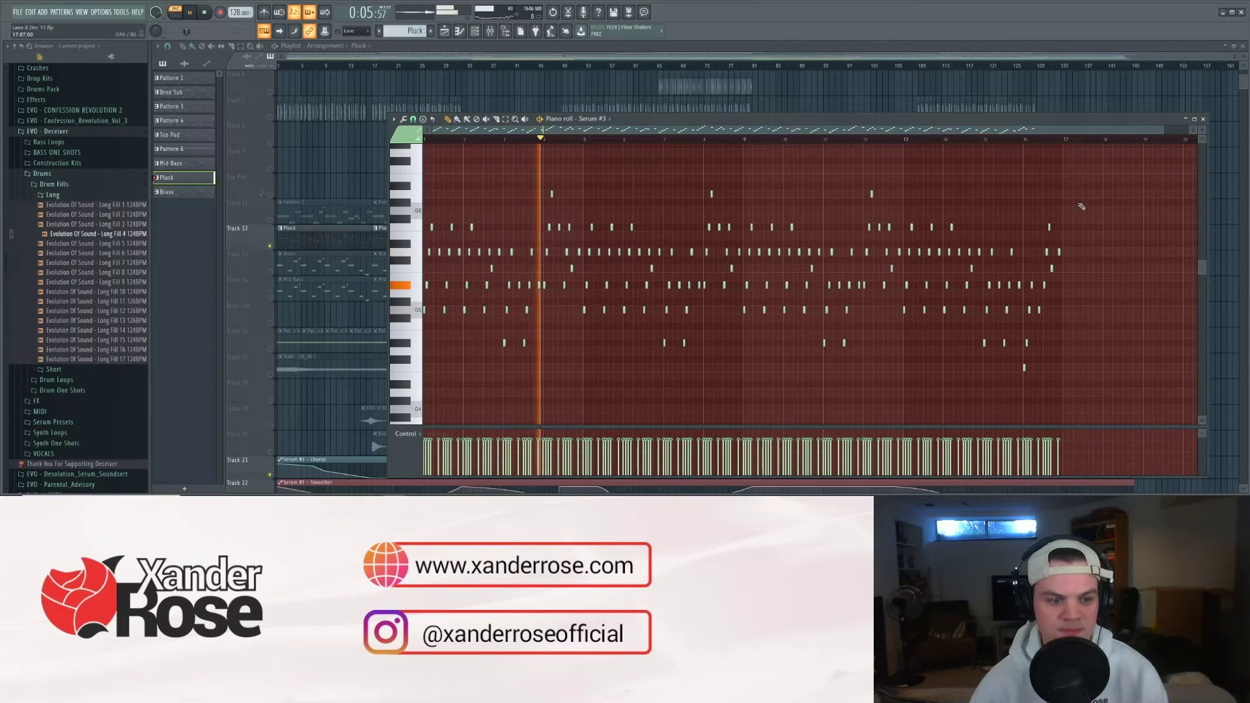
Step: Stop the Pluck pattern, briefly replay it, and close the piano roll
{"action": "key", "text": "space"}
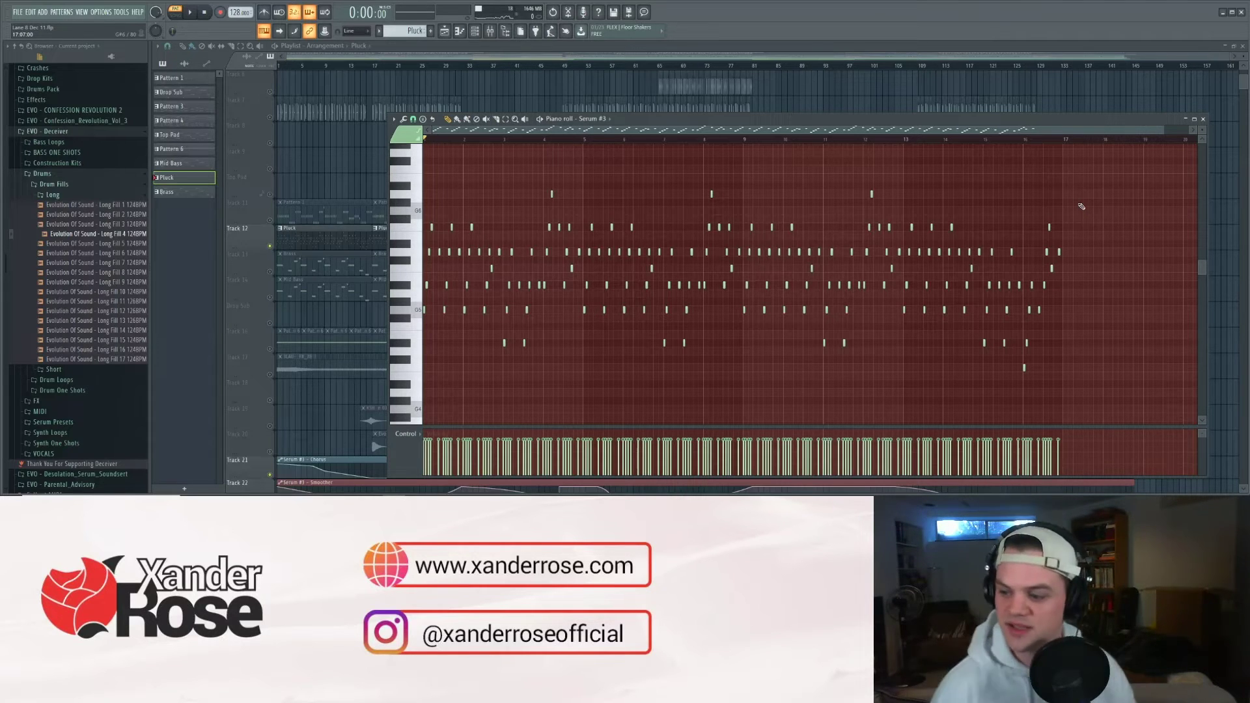
{"action": "key", "text": "space"}
{"action": "key", "text": "space"}
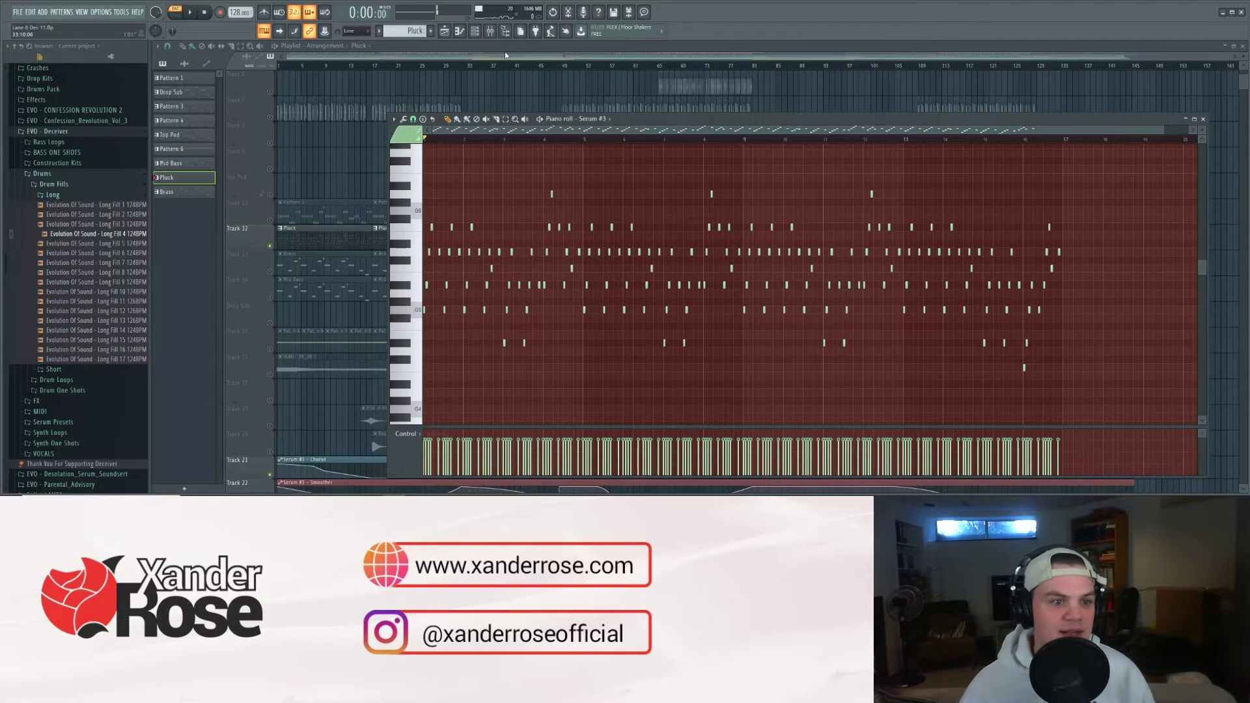
{"action": "key", "text": "F7"}
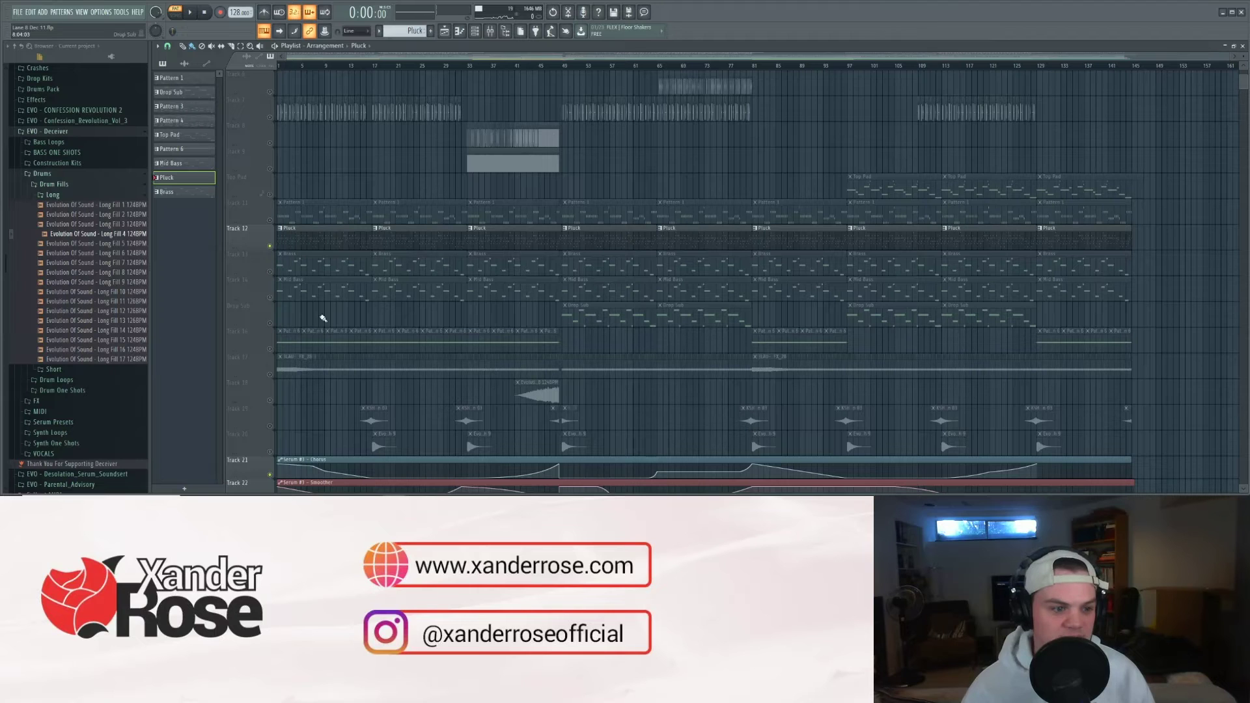
Step: Play the song arrangement from its start with only the Pluck track and the automation clips active
{"action": "scroll", "coordinate": [319, 226], "scroll_direction": "down", "scroll_amount": 5}
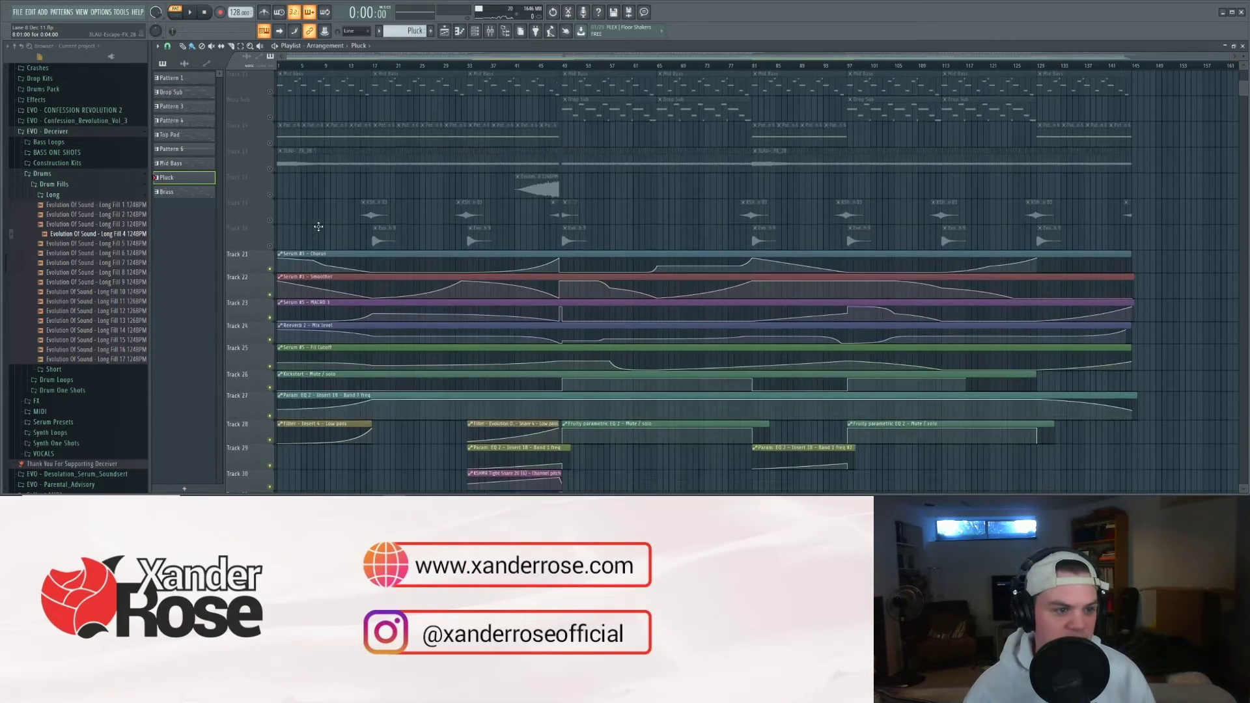
{"action": "scroll", "coordinate": [318, 227], "scroll_direction": "up", "scroll_amount": 5}
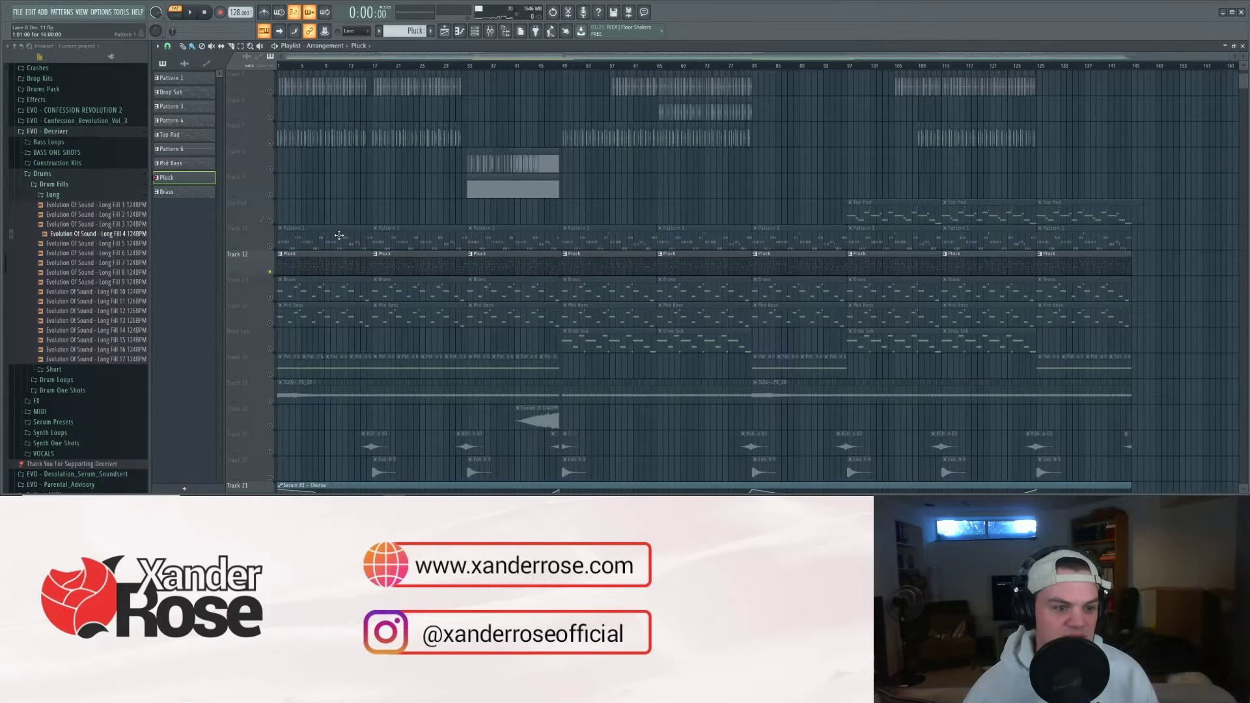
{"action": "scroll", "coordinate": [339, 236], "scroll_direction": "down", "scroll_amount": 5}
{"action": "left_click", "coordinate": [288, 67]}
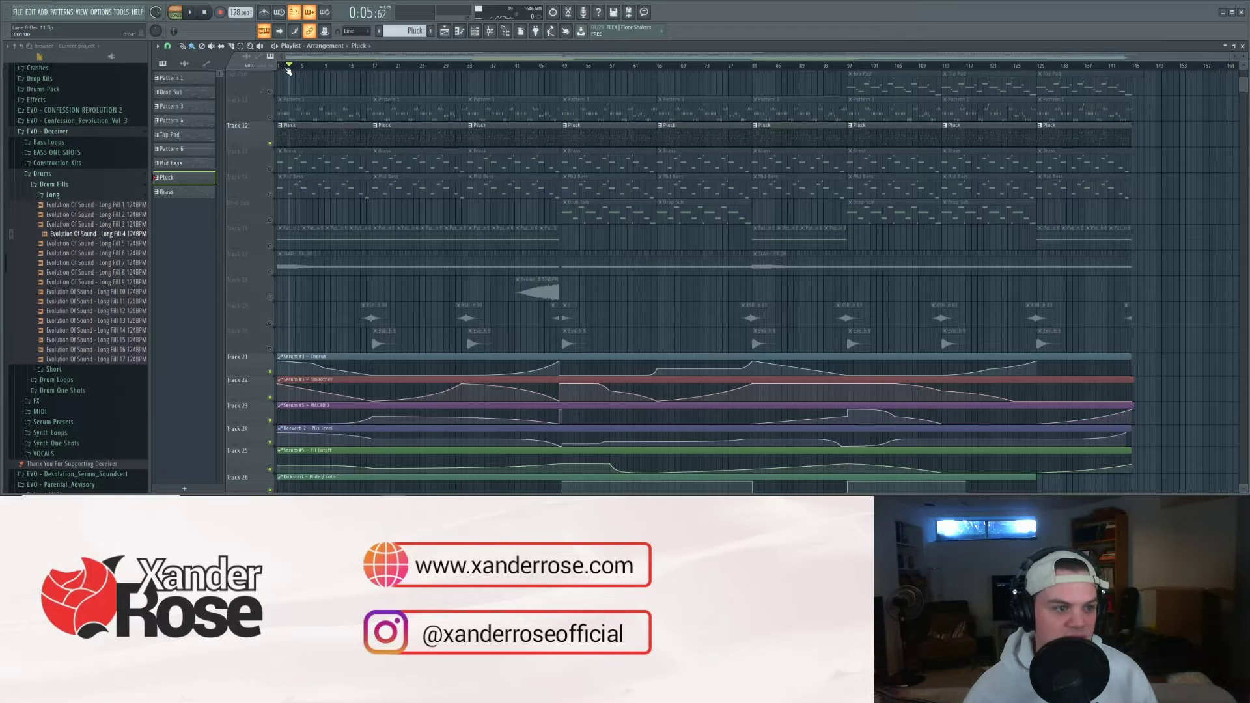
{"action": "key", "text": "space"}
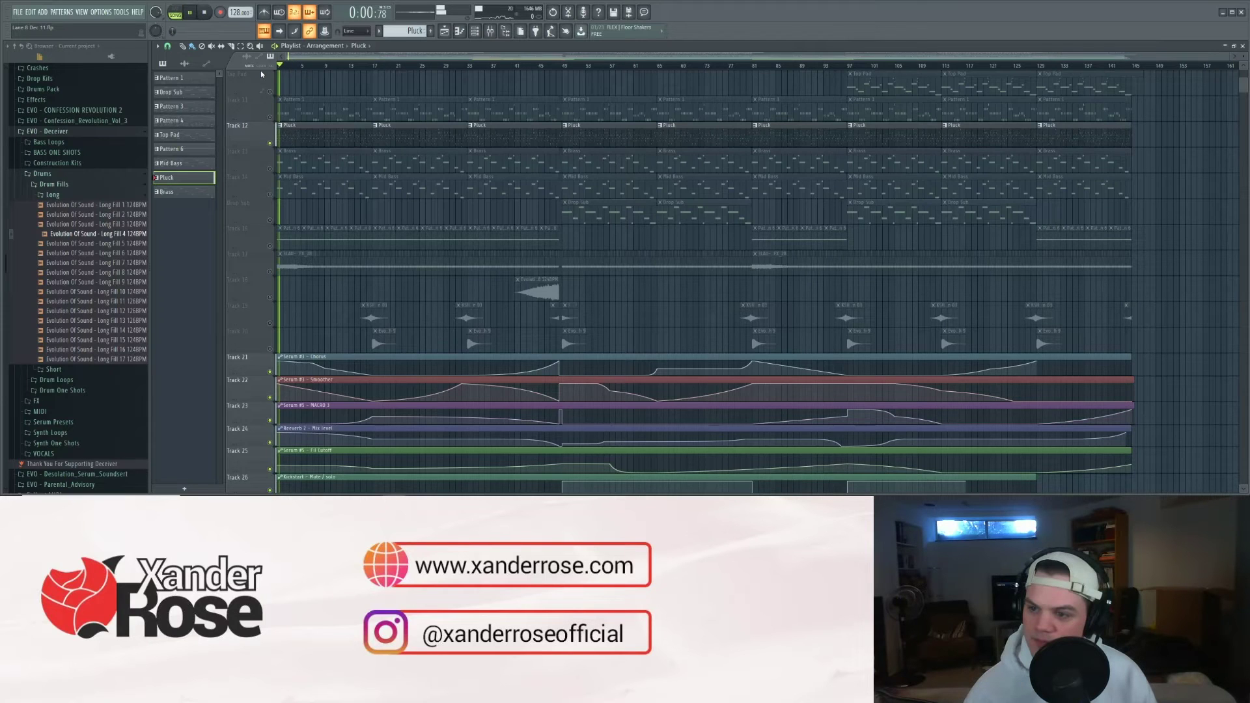
Step: Open the Serum #3 synth from the channel rack during playback and move its window clear of the arrangement
{"action": "left_click", "coordinate": [475, 30]}
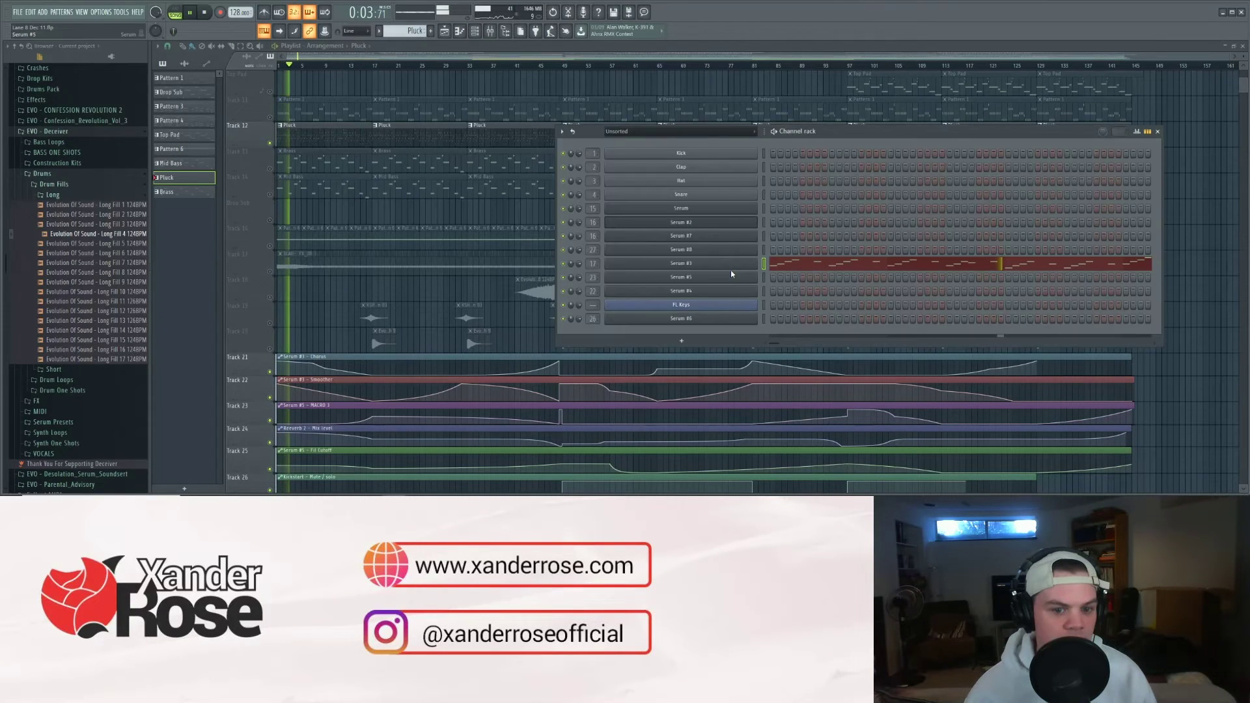
{"action": "left_click", "coordinate": [732, 266]}
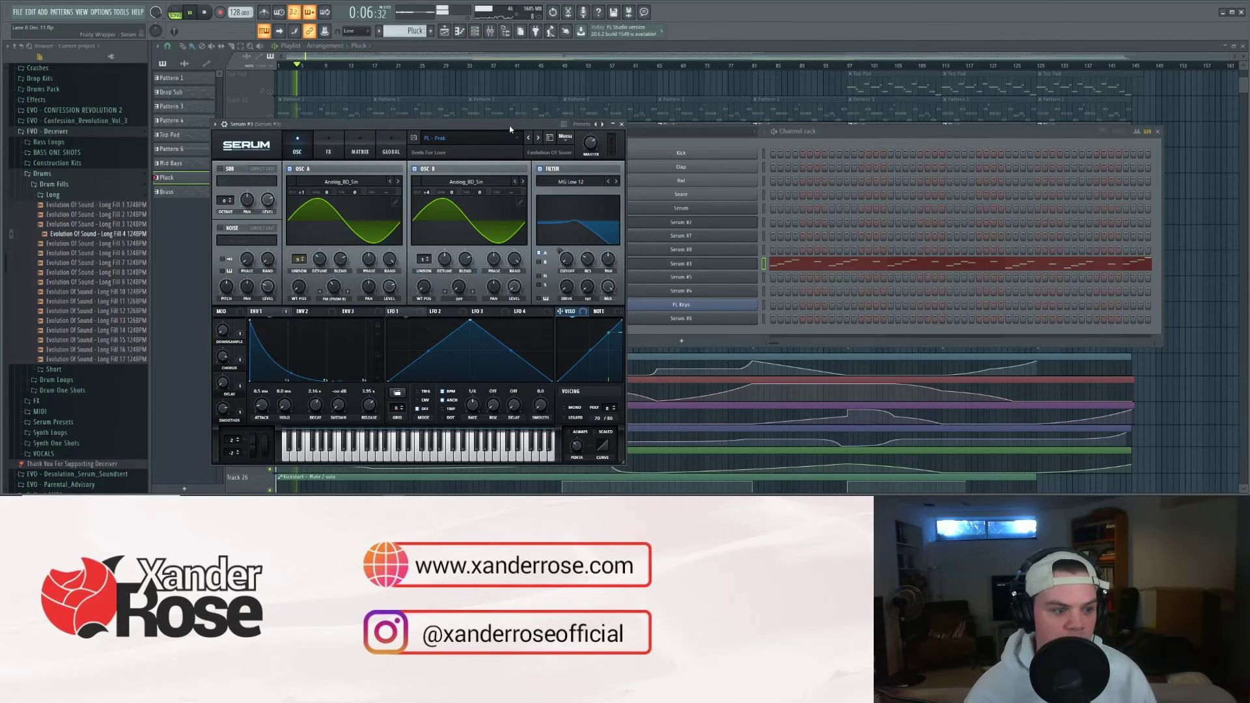
{"action": "left_click_drag", "start_coordinate": [510, 129], "coordinate": [1010, 78]}
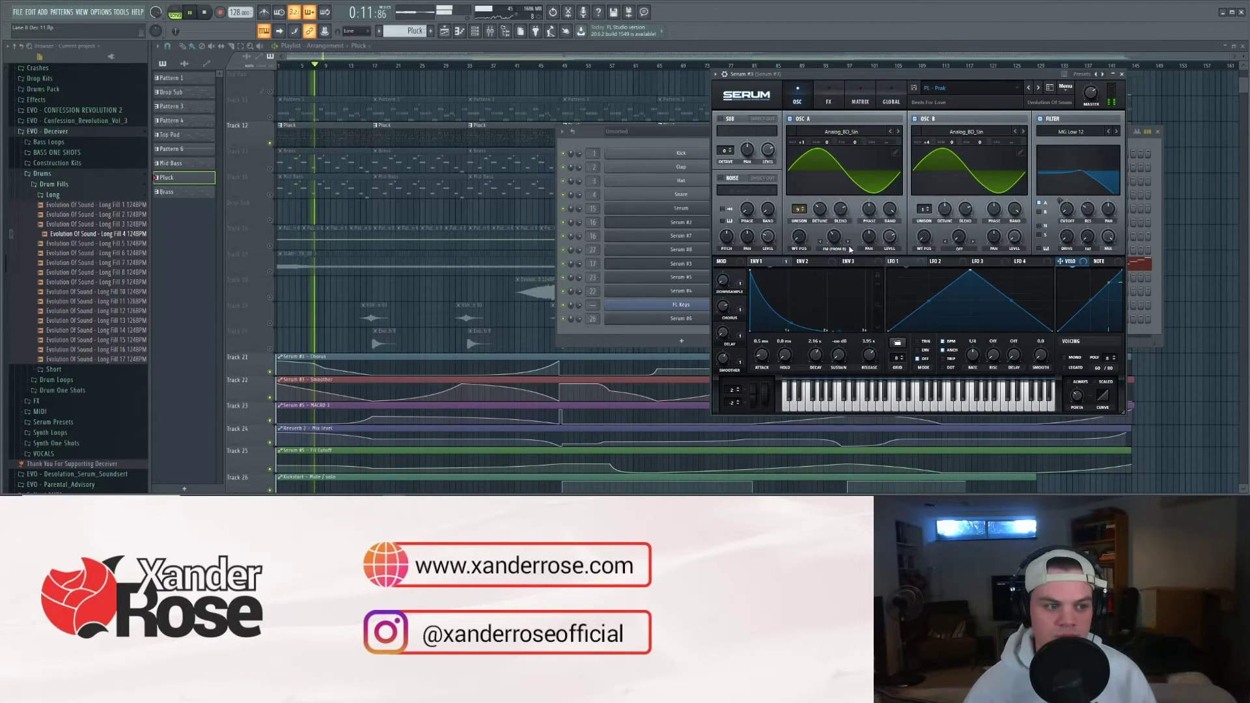
Step: Stop playback and inspect the Pluck patch's Serum effects, returning to the oscillator page
{"action": "key", "text": "space"}
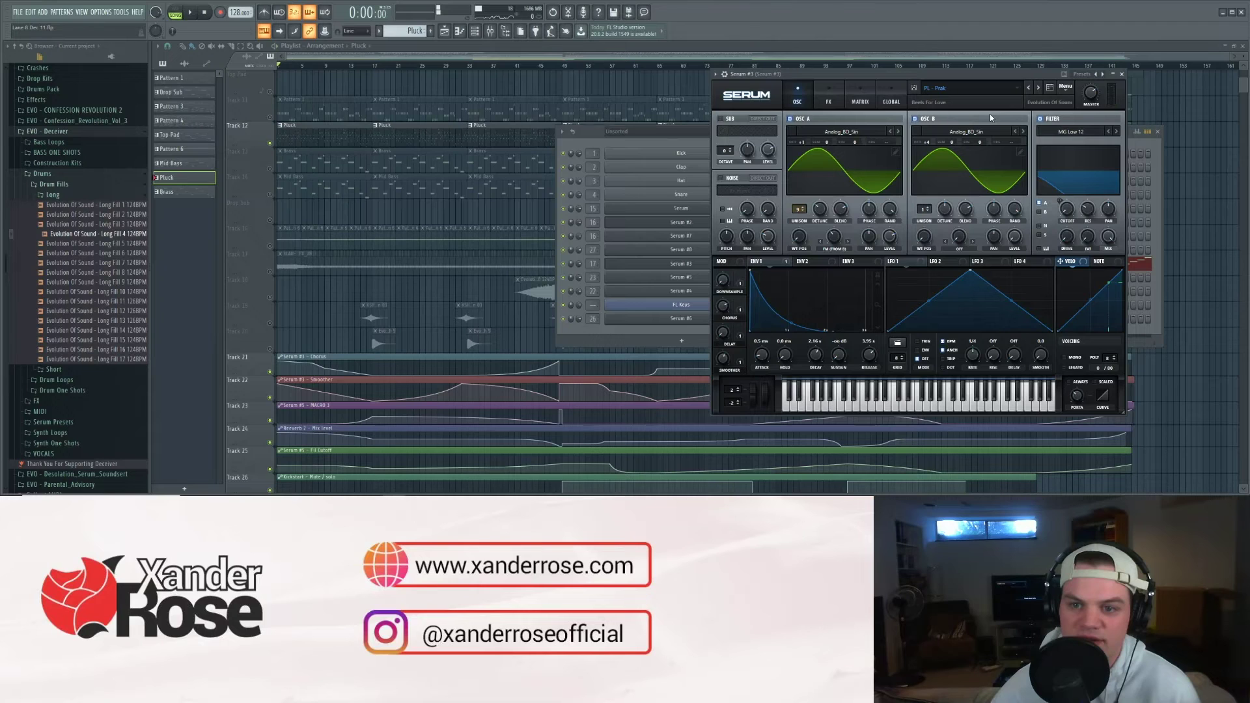
{"action": "left_click", "coordinate": [826, 99]}
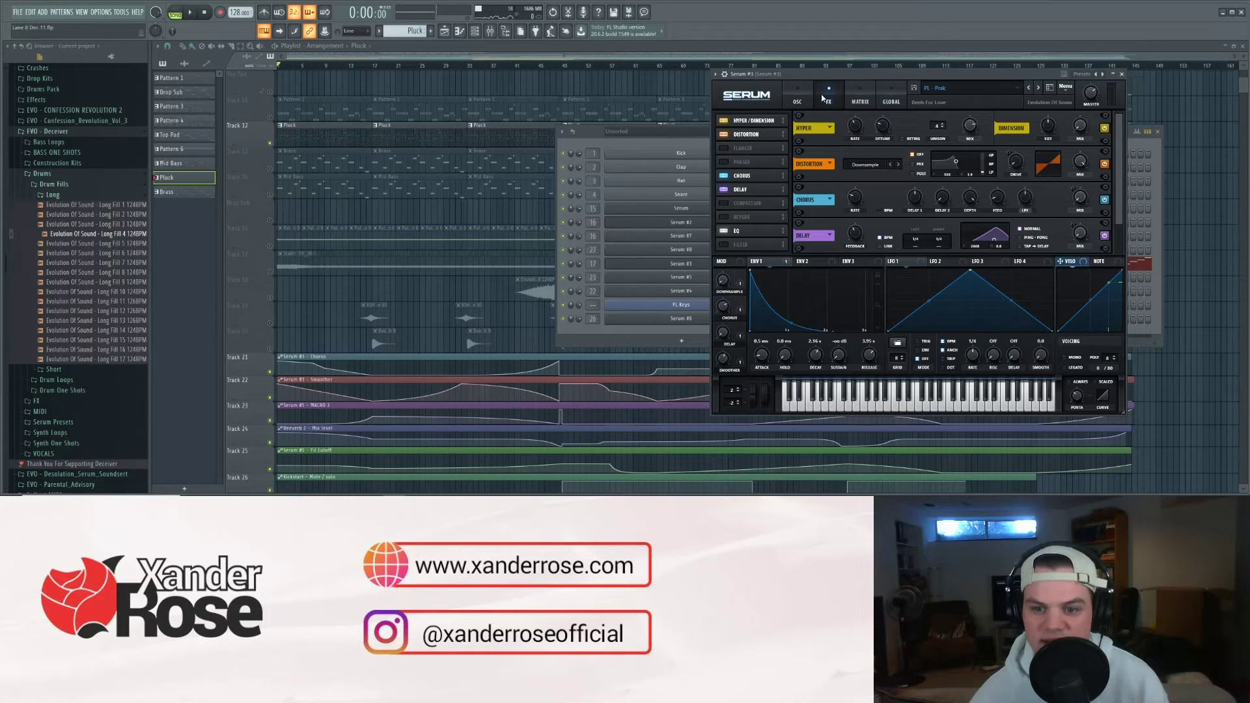
{"action": "left_click", "coordinate": [800, 100]}
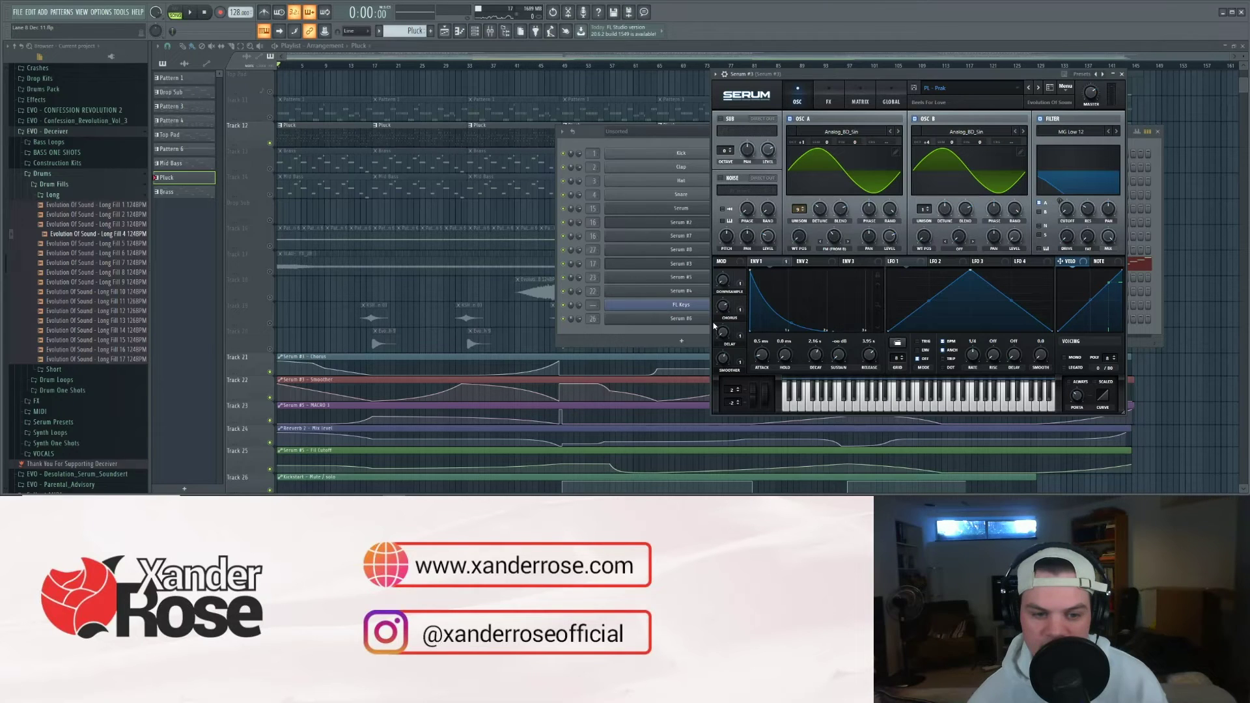
Step: Open the mixer, play the Pluck from the start, and inspect Insert 19's effects chain and its Fruity parametric EQ 2
{"action": "left_click", "coordinate": [492, 34]}
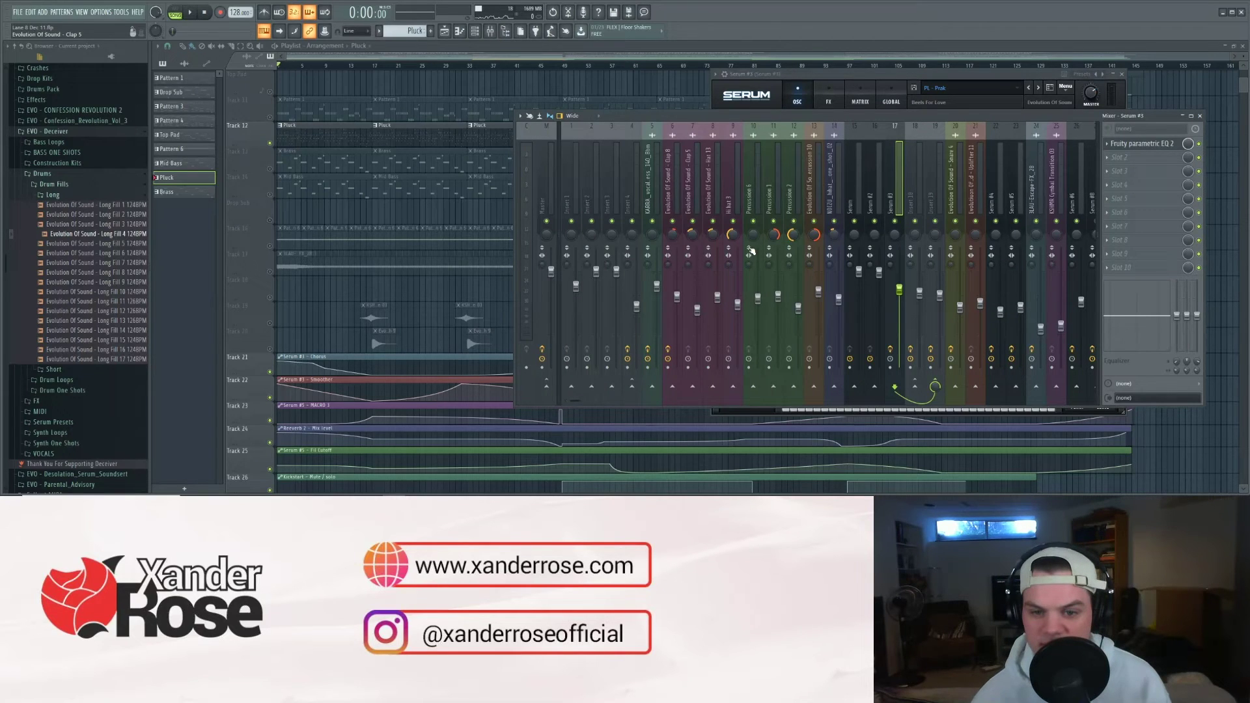
{"action": "key", "text": "space"}
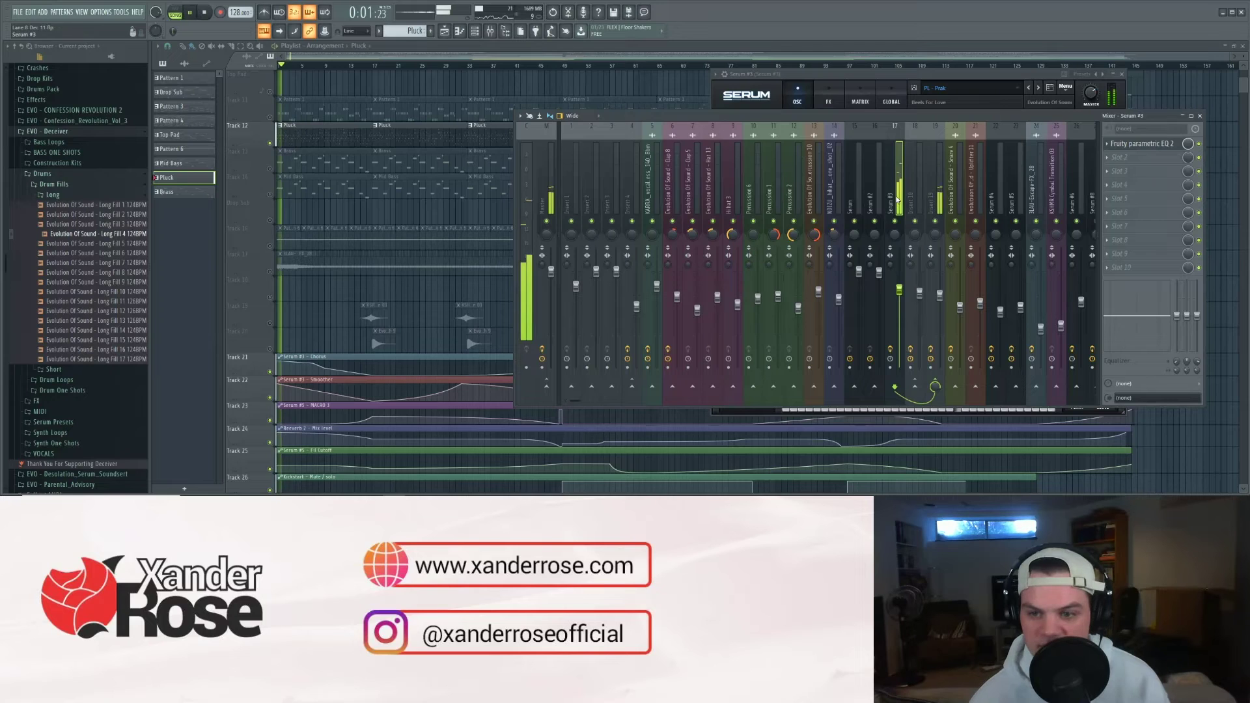
{"action": "left_click", "coordinate": [935, 188]}
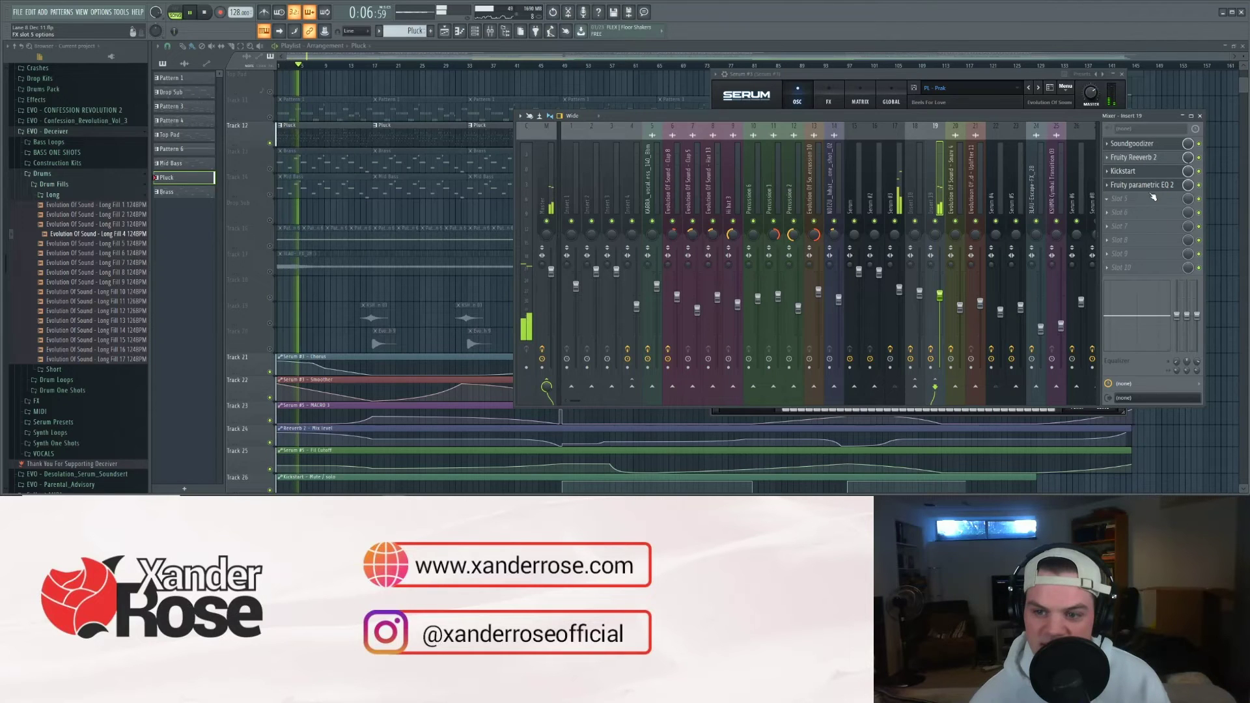
{"action": "left_click", "coordinate": [1145, 185]}
{"action": "left_click_drag", "start_coordinate": [418, 124], "coordinate": [803, 107]}
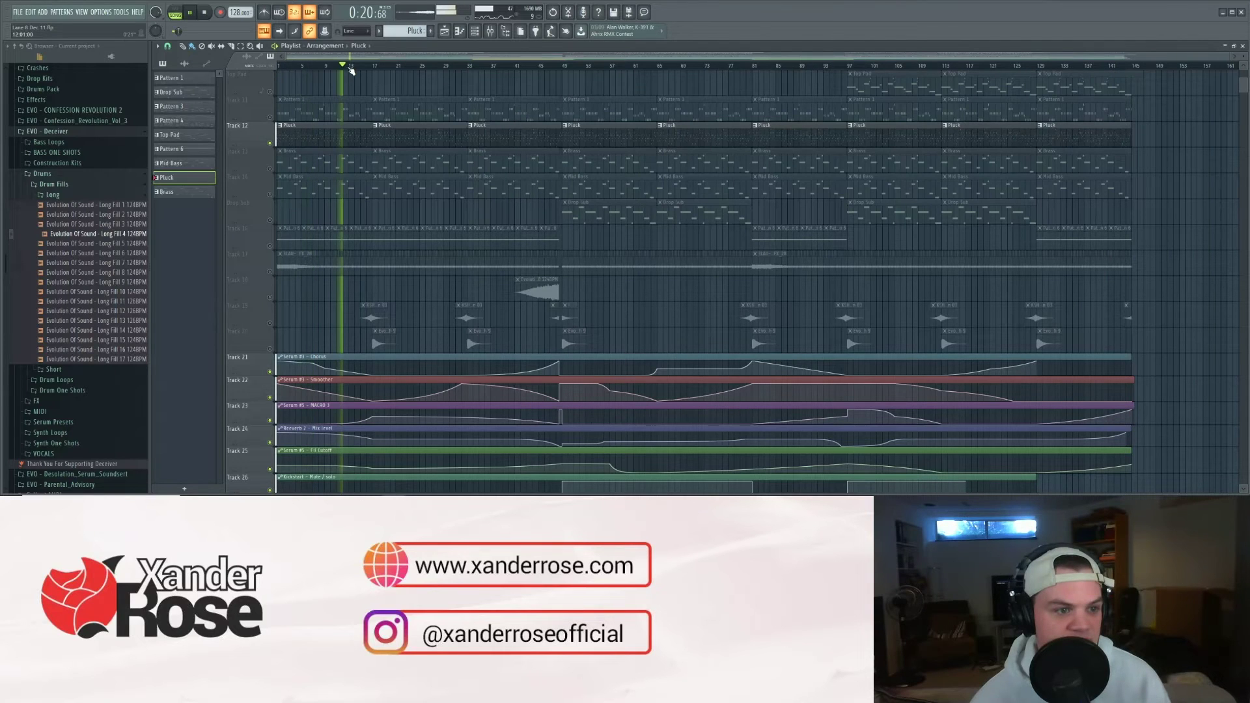
Step: Play the Pluck around bars 15 and 33, briefly checking the mixer, then stop and review the automation clips
{"action": "left_click", "coordinate": [367, 66]}
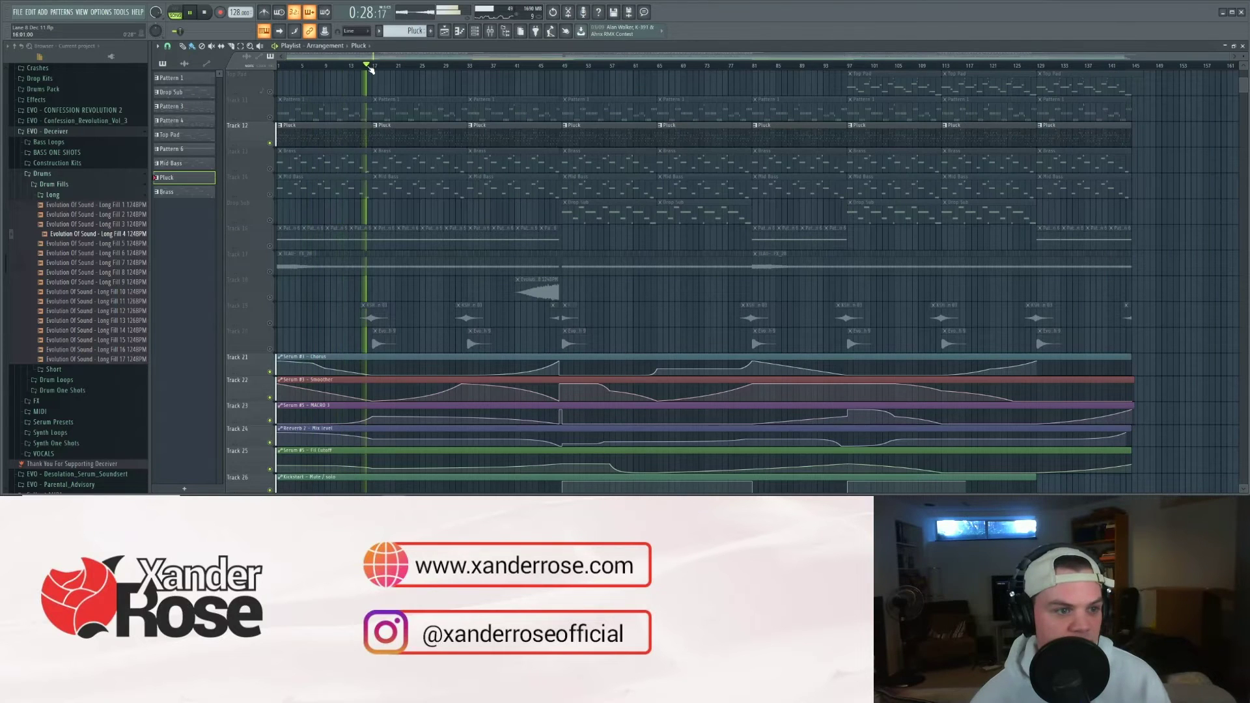
{"action": "left_click", "coordinate": [491, 32]}
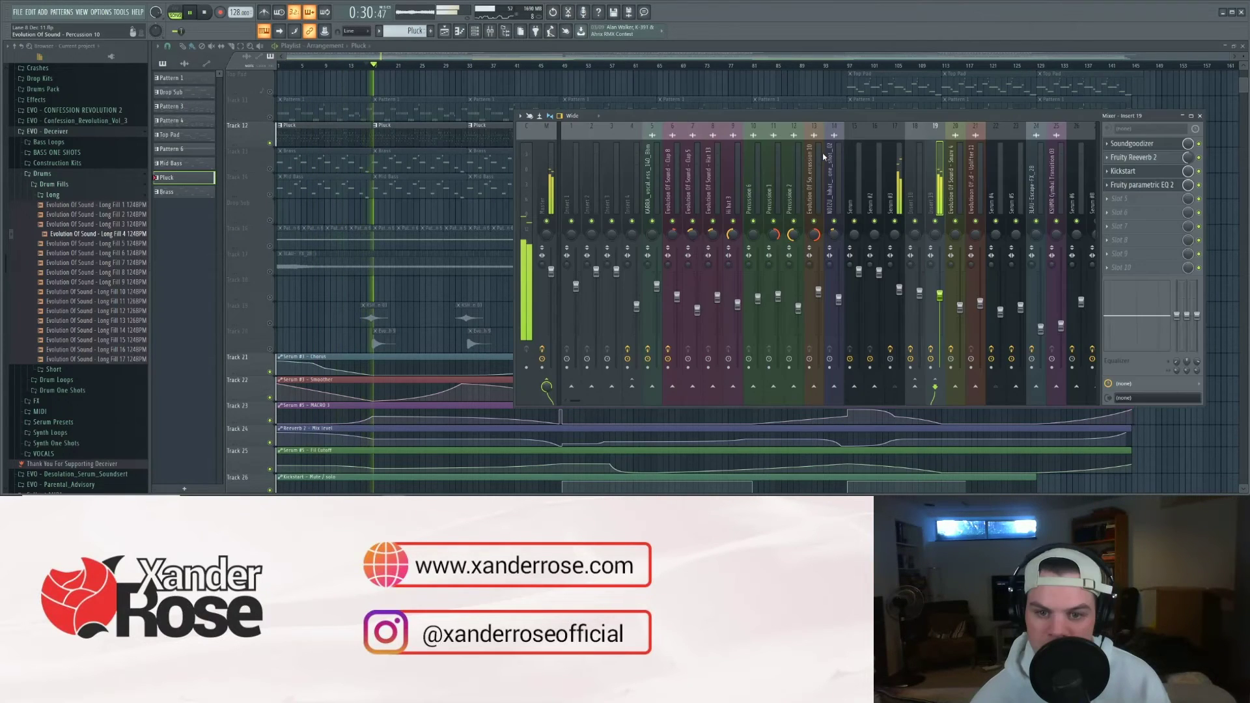
{"action": "key", "text": "F9"}
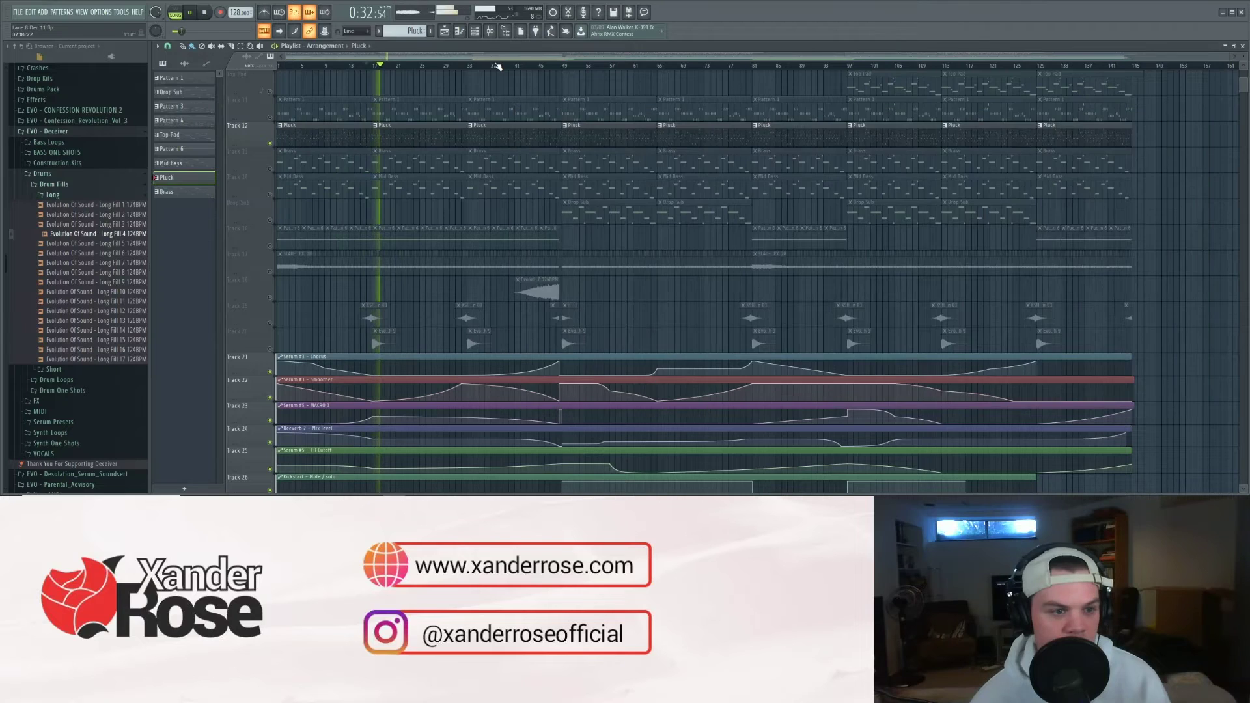
{"action": "left_click", "coordinate": [455, 65]}
{"action": "left_click", "coordinate": [469, 65]}
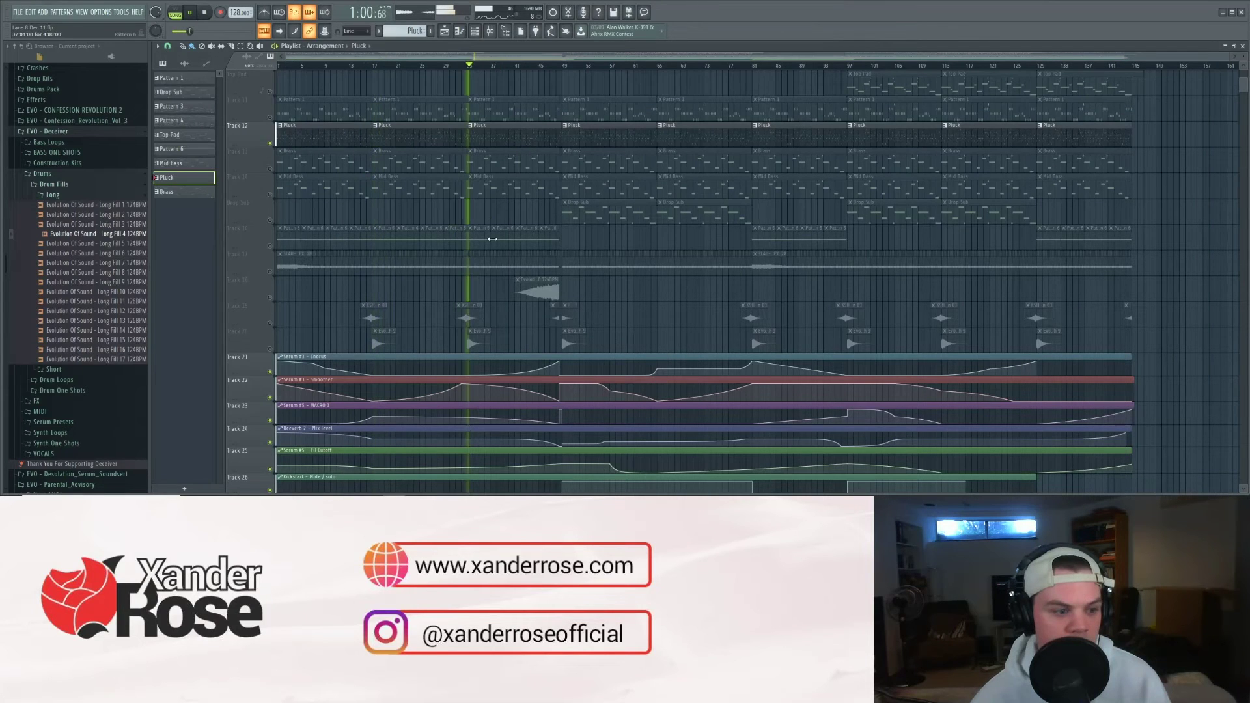
{"action": "scroll", "coordinate": [492, 239], "scroll_direction": "down", "scroll_amount": 5}
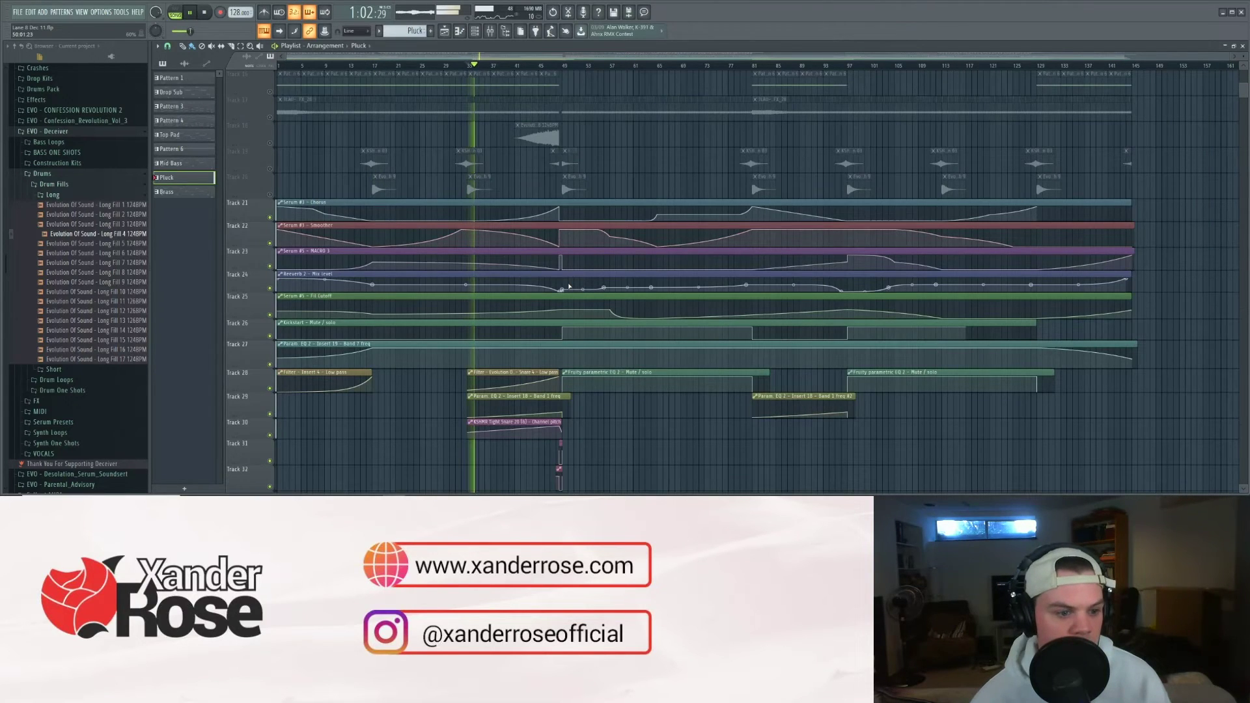
{"action": "scroll", "coordinate": [553, 279], "scroll_direction": "down", "scroll_amount": 2}
{"action": "key", "text": "space"}
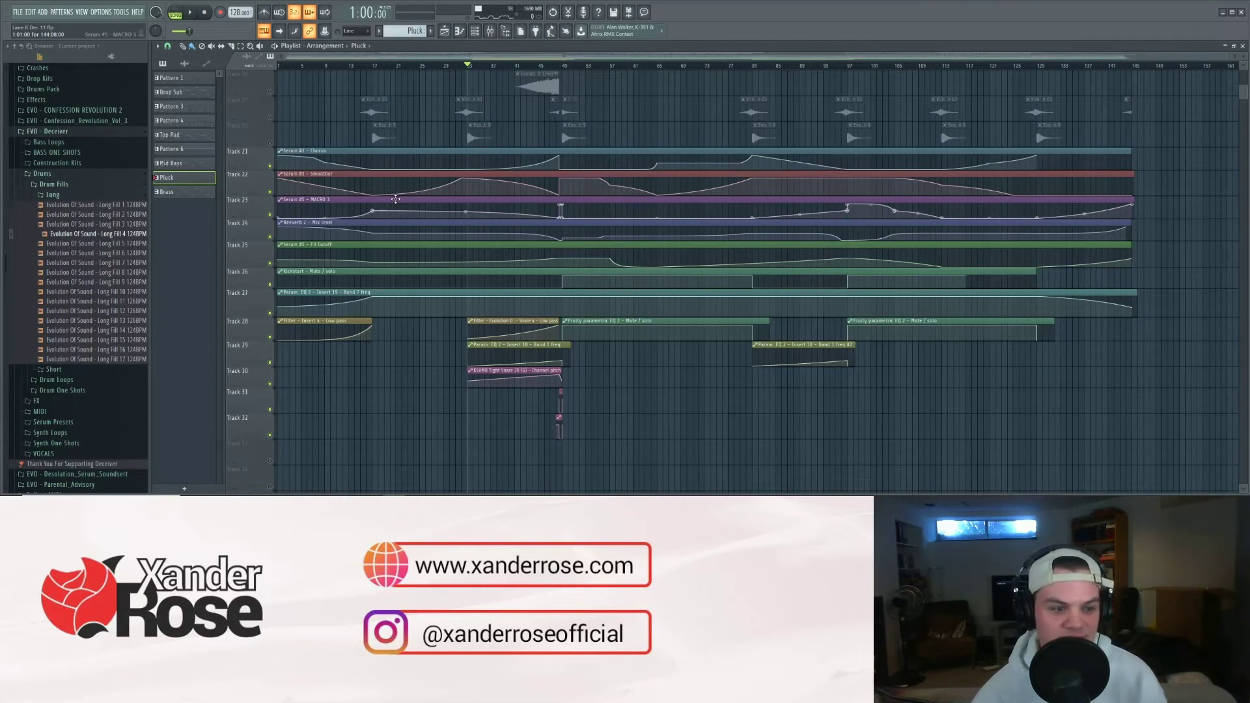
Step: Play the Pluck's transition from the build-up into the first drop, replay the last bars before it, and stop
{"action": "scroll", "coordinate": [396, 199], "scroll_direction": "up", "scroll_amount": 5}
{"action": "key", "text": "space"}
{"action": "left_click", "coordinate": [557, 65]}
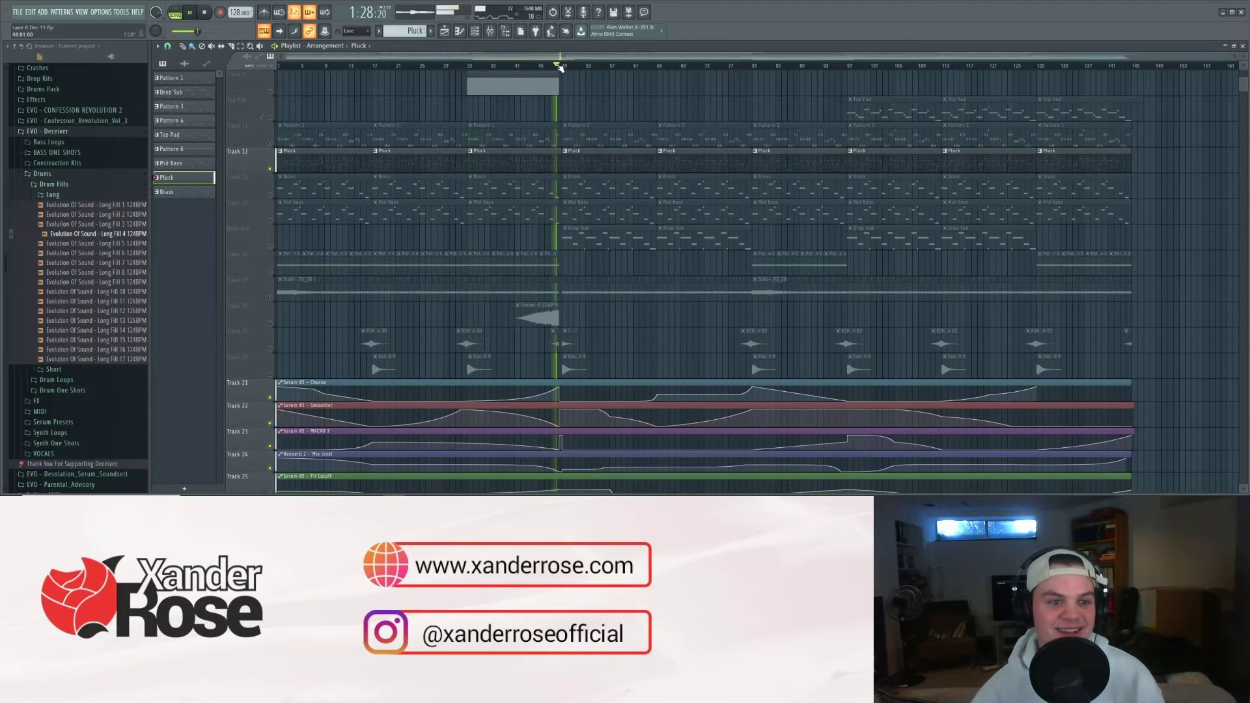
{"action": "scroll", "coordinate": [591, 140], "scroll_direction": "up", "scroll_amount": 4}
{"action": "left_click", "coordinate": [539, 66]}
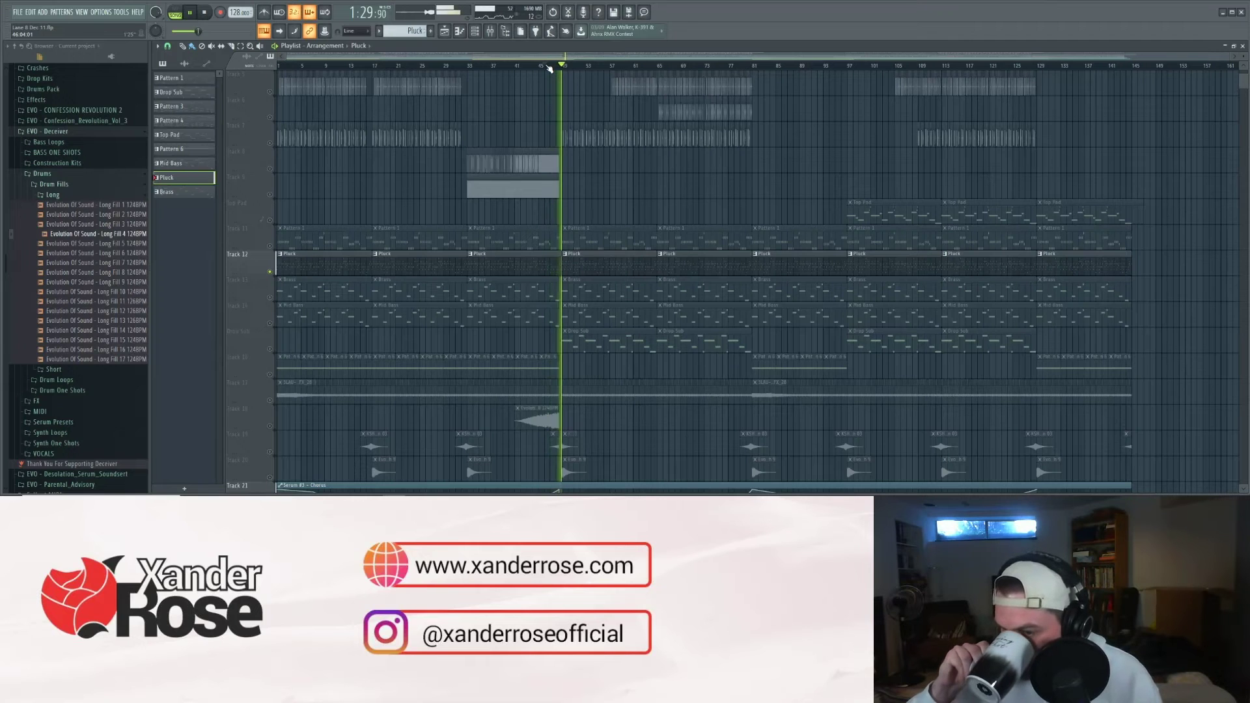
{"action": "key", "text": "space"}
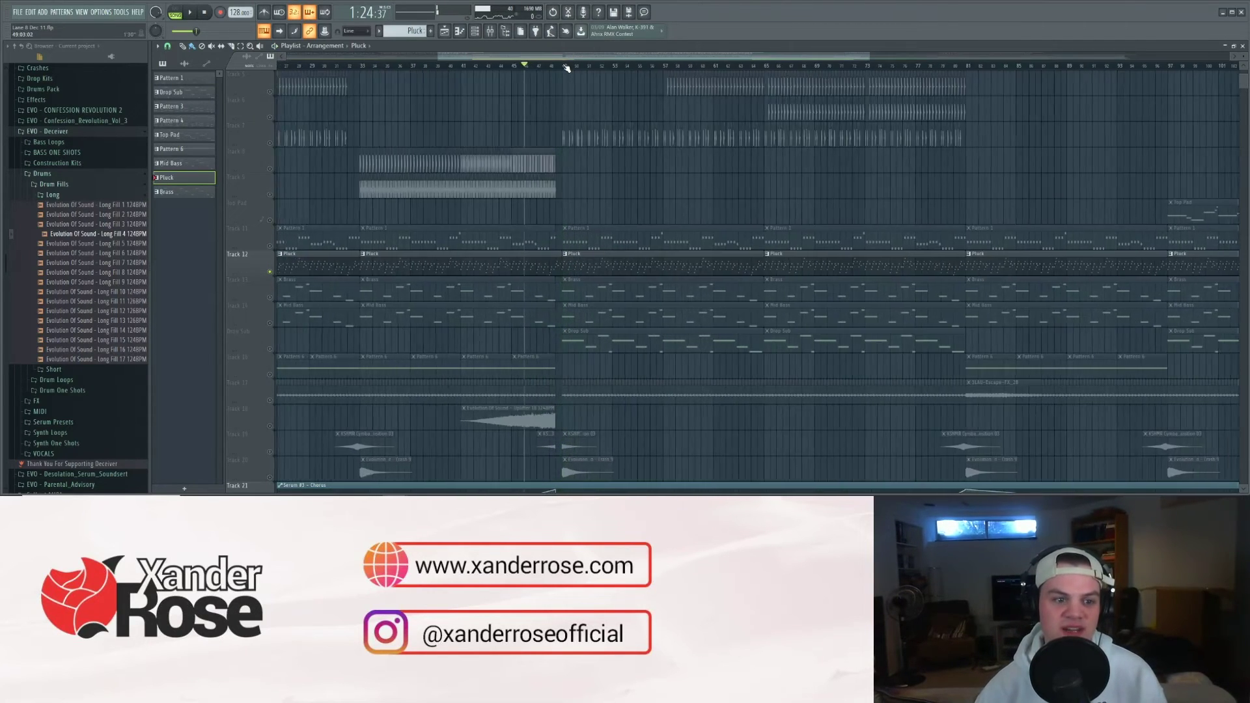
Step: Examine the first drop's clips and play the Pluck from within the drop through to the break
{"action": "scroll", "coordinate": [567, 67], "scroll_direction": "up", "scroll_amount": 5}
{"action": "scroll", "coordinate": [624, 83], "scroll_direction": "up", "scroll_amount": 4}
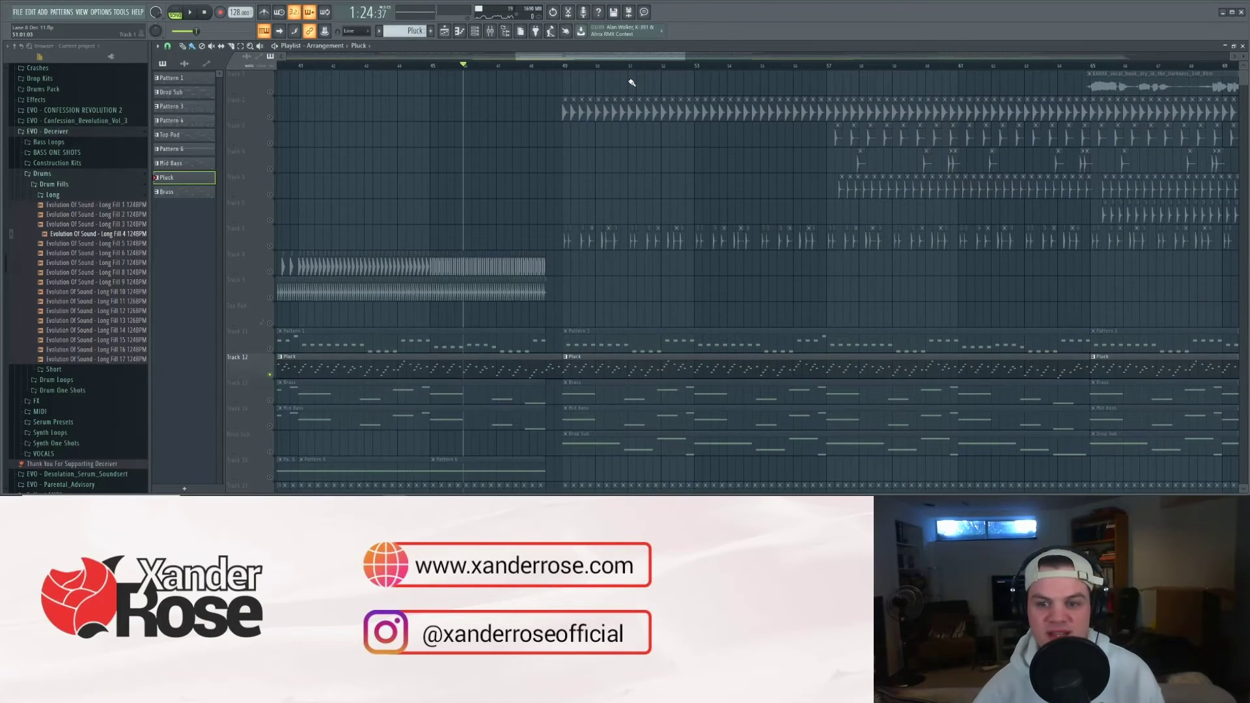
{"action": "scroll", "coordinate": [598, 72], "scroll_direction": "down", "scroll_amount": 8}
{"action": "left_click", "coordinate": [600, 66]}
{"action": "left_click", "coordinate": [670, 66]}
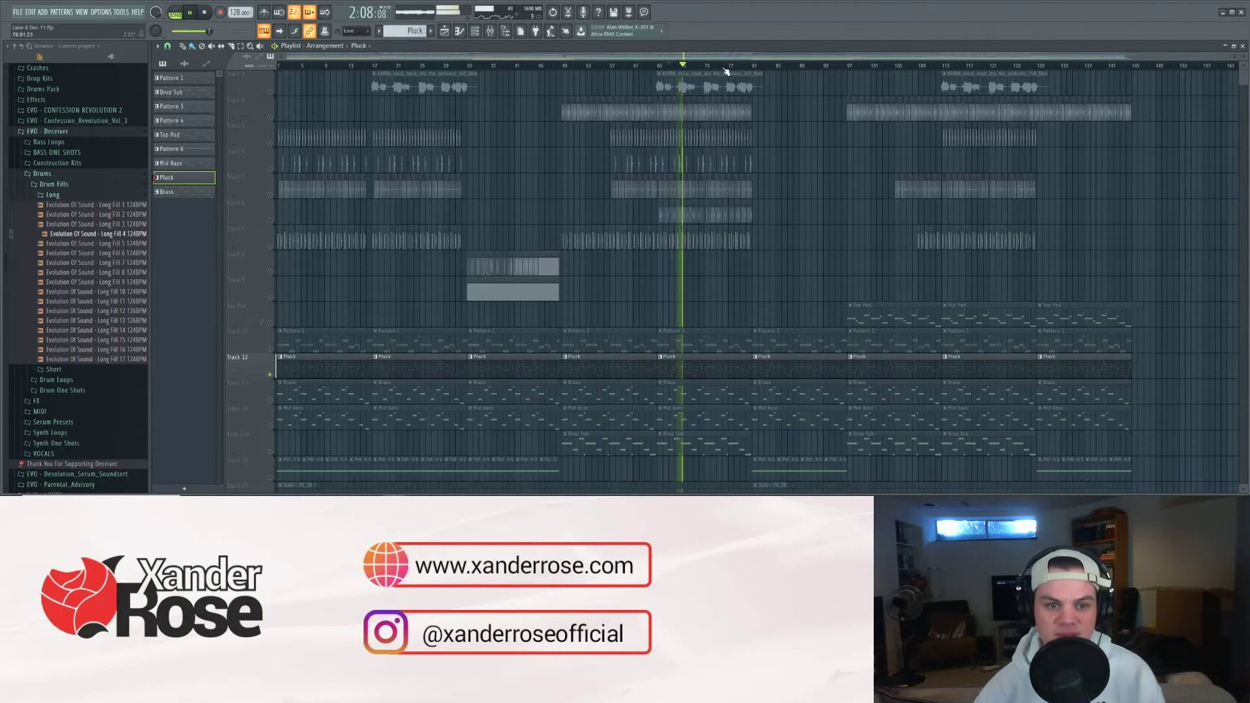
{"action": "left_click", "coordinate": [726, 67]}
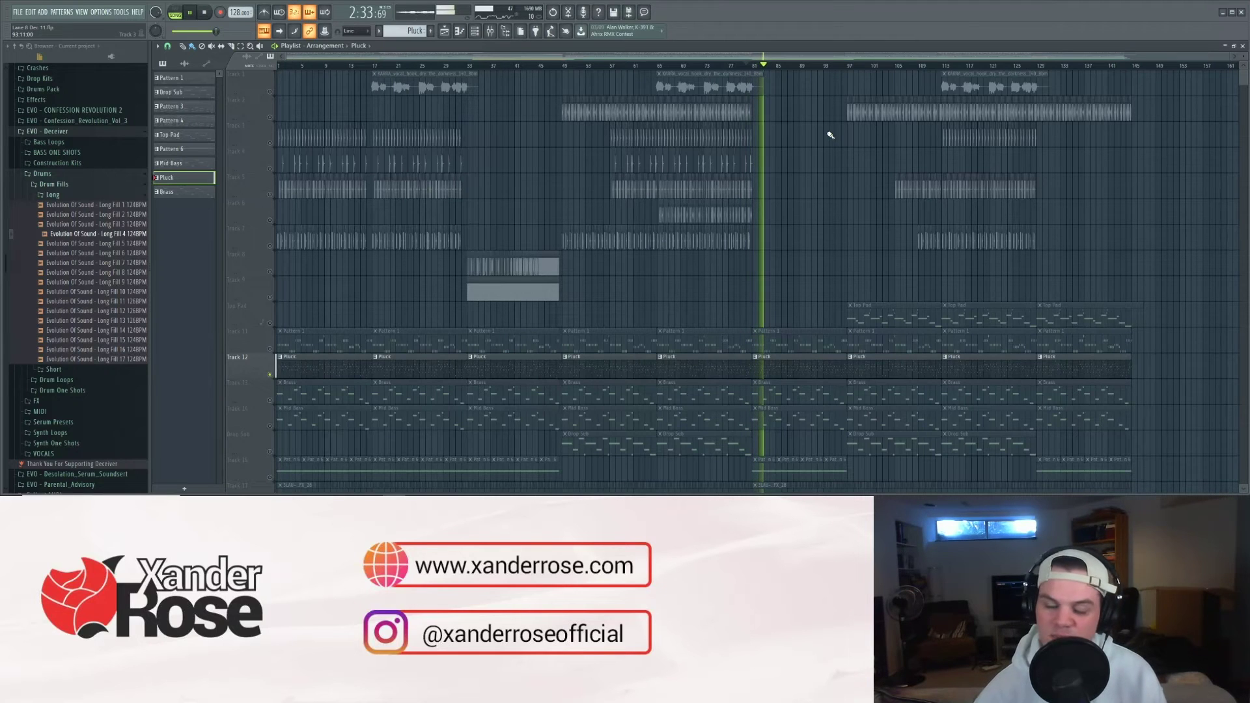
Step: Play the Pluck from bar 97, skip to the end of the second drop, and stop near the song's end
{"action": "scroll", "coordinate": [912, 127], "scroll_direction": "down", "scroll_amount": 5}
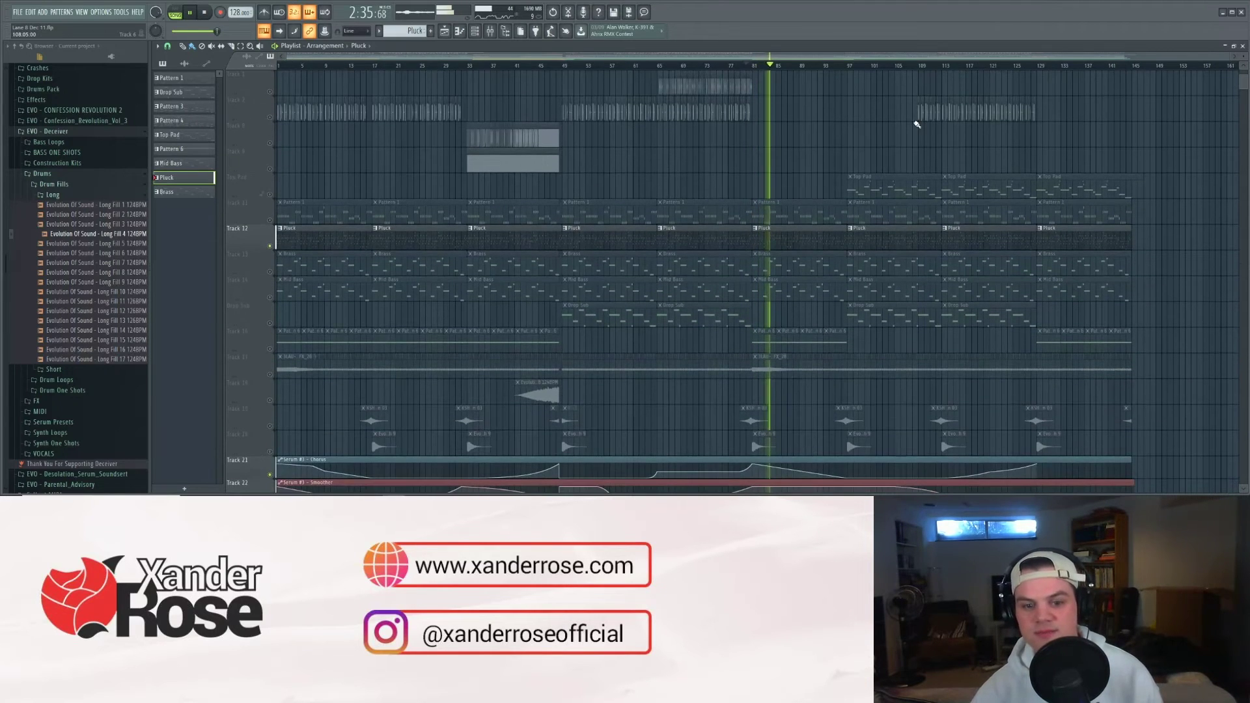
{"action": "left_click", "coordinate": [850, 63]}
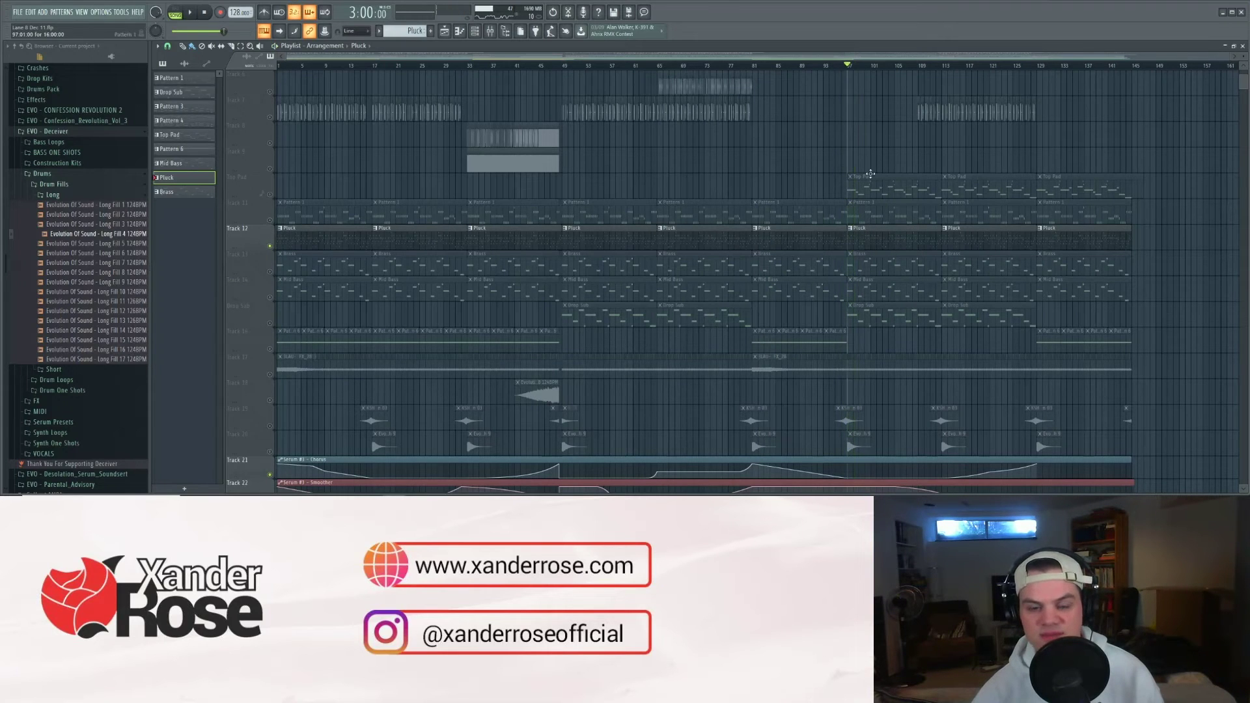
{"action": "key", "text": "space"}
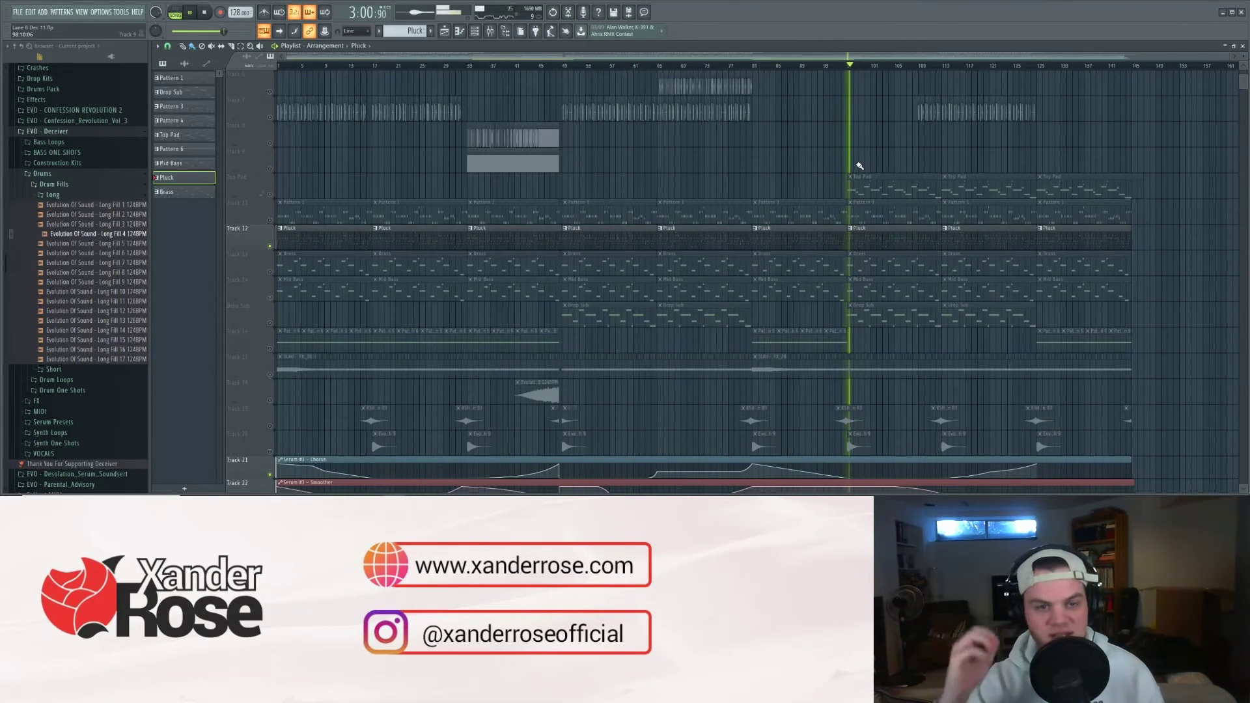
{"action": "left_click_drag", "start_coordinate": [933, 63], "coordinate": [1010, 63]}
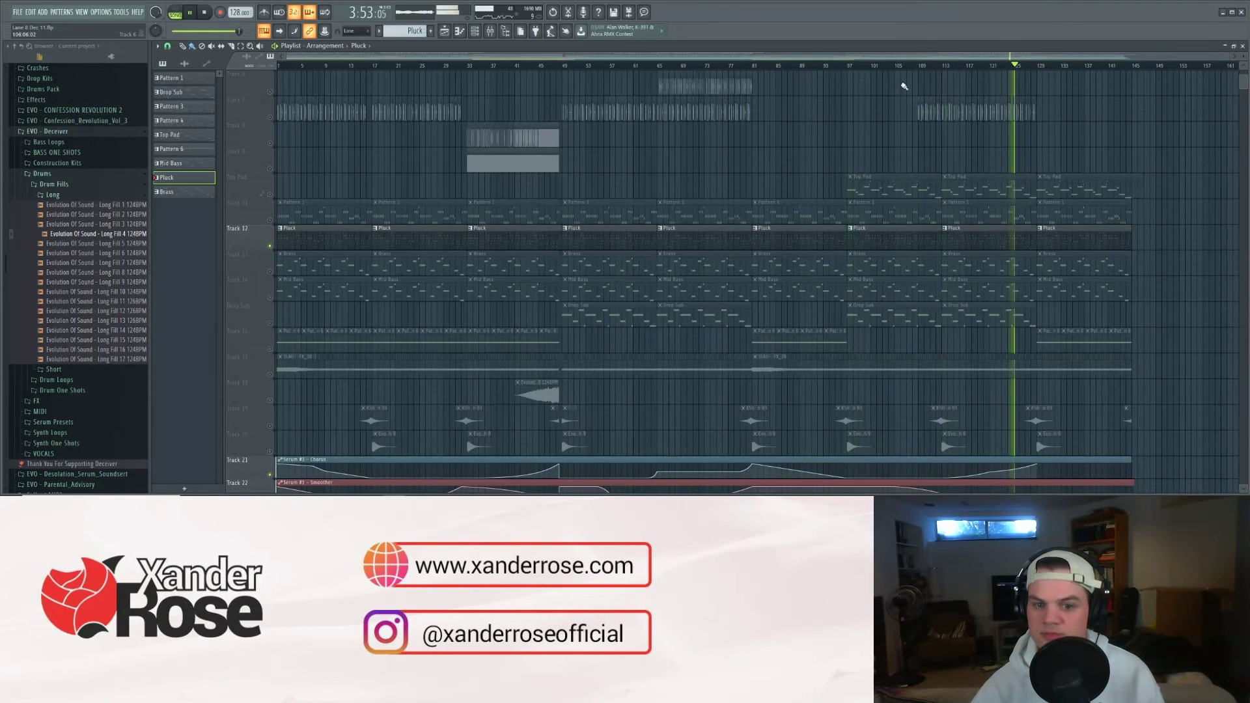
{"action": "key", "text": "space"}
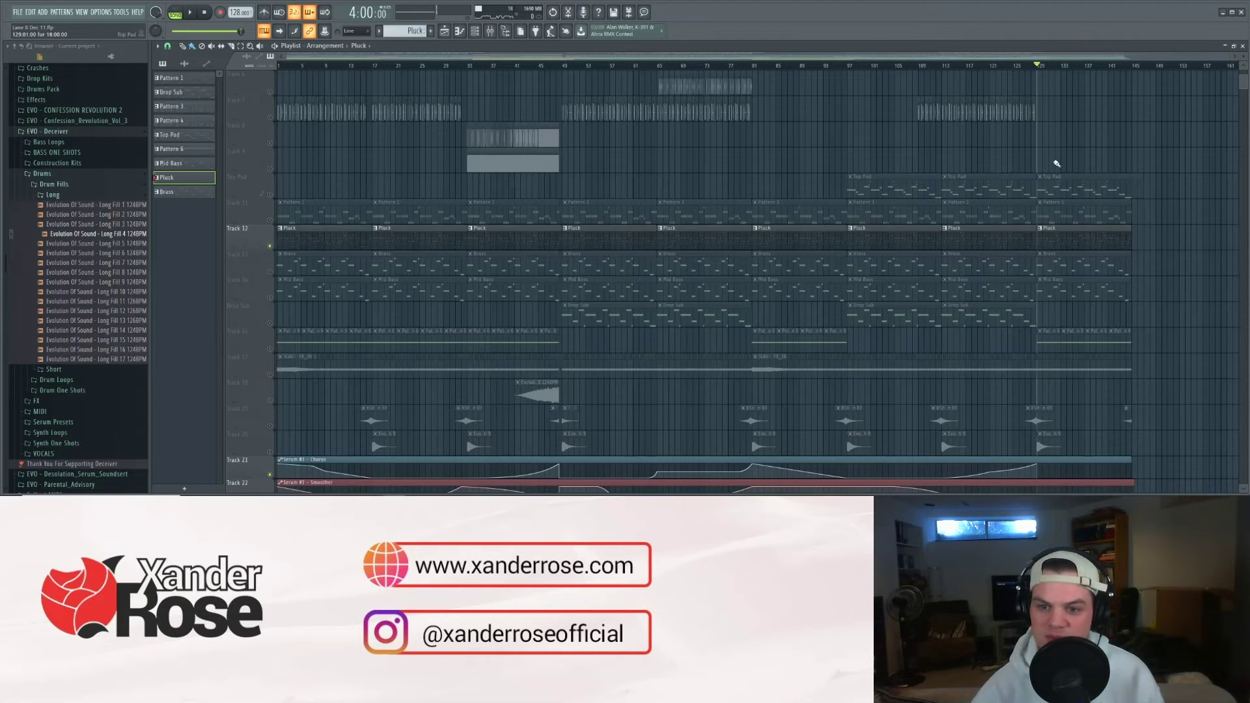
{"action": "left_click", "coordinate": [1127, 68]}
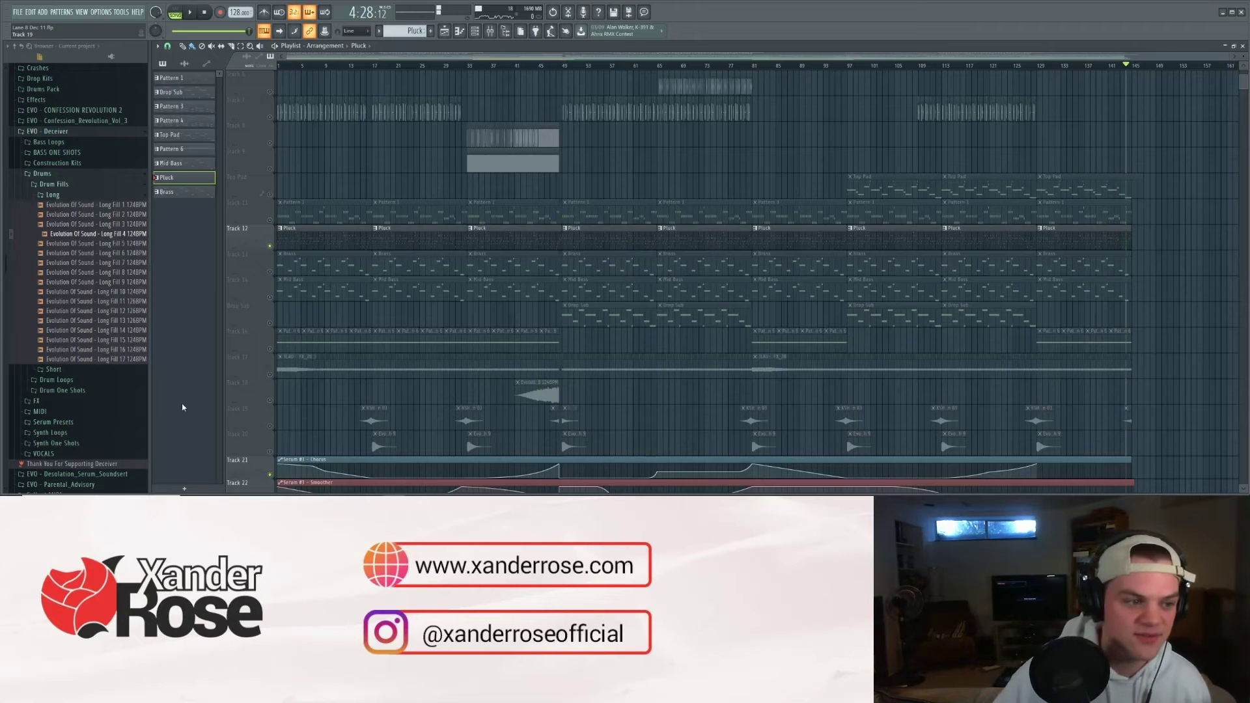
Step: Unsolo the Pluck track, mute Pattern 1 on Track 11, and play the full mix into the first drop
{"action": "left_click", "coordinate": [270, 247], "text": "ctrl"}
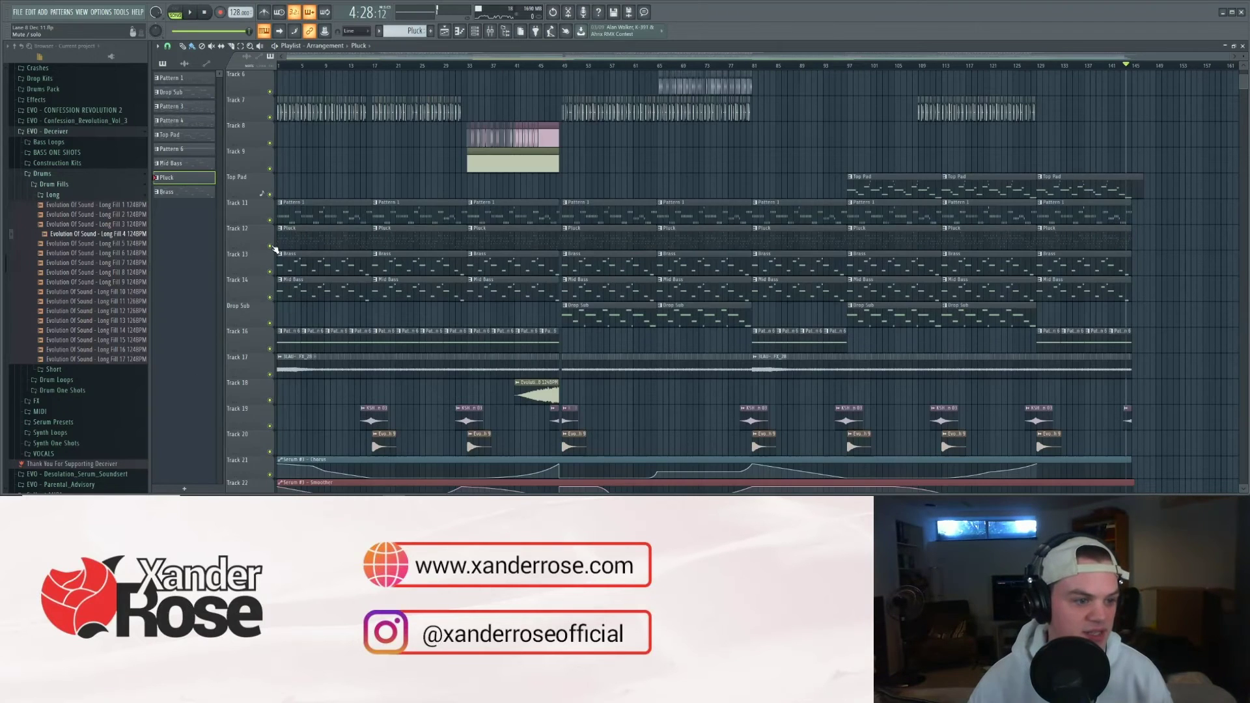
{"action": "left_click", "coordinate": [270, 221]}
{"action": "left_click_drag", "start_coordinate": [296, 64], "coordinate": [545, 63]}
{"action": "key", "text": "space"}
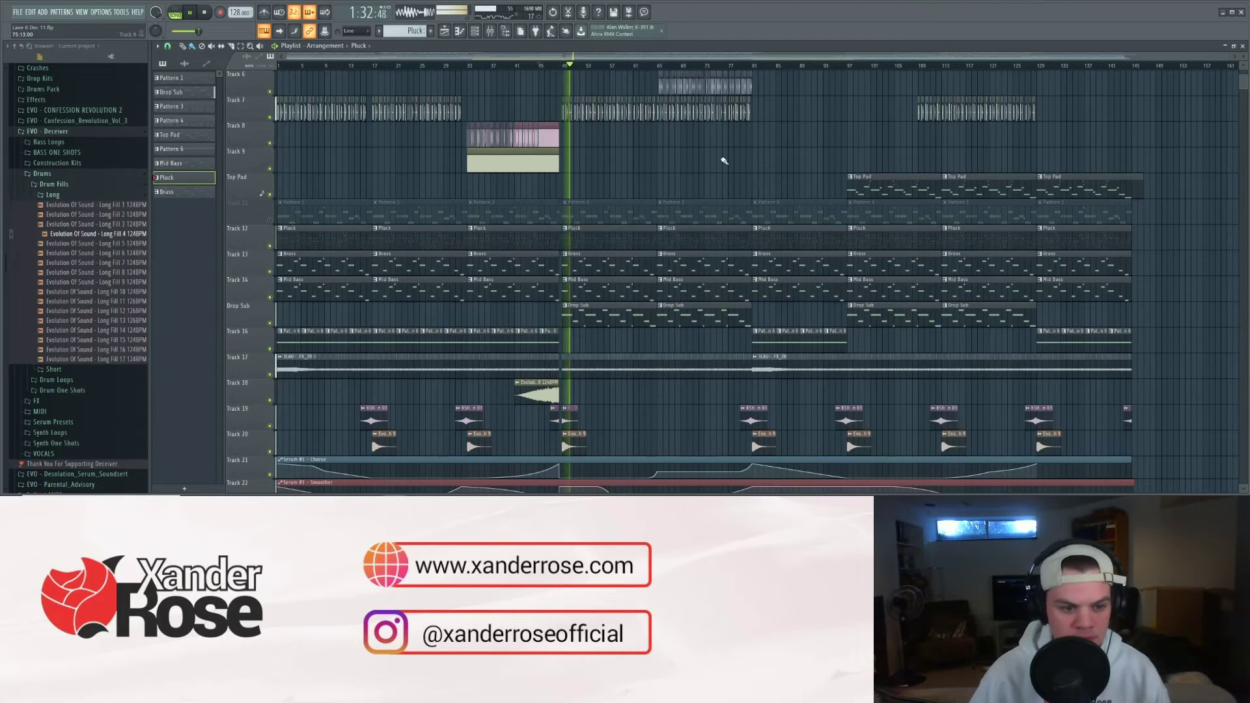
Step: Play the second drop from bar 97, mute the Top Pad track during playback, and stop
{"action": "left_click", "coordinate": [847, 65]}
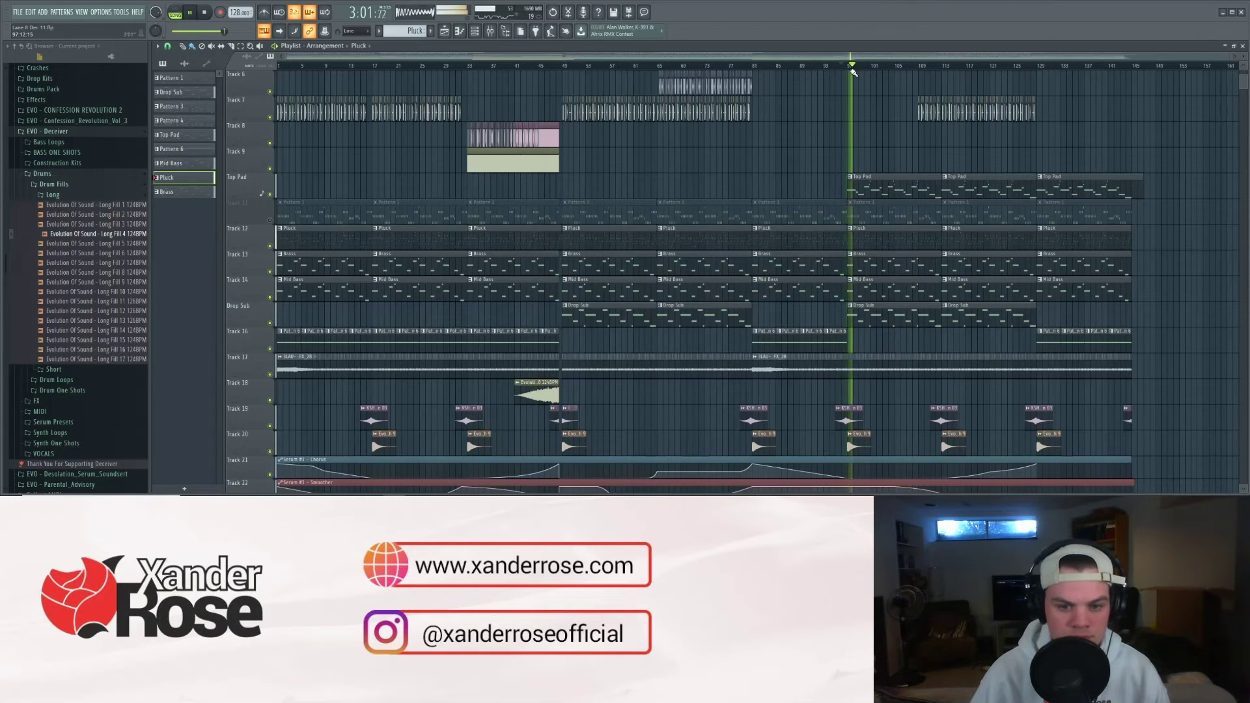
{"action": "left_click", "coordinate": [271, 195]}
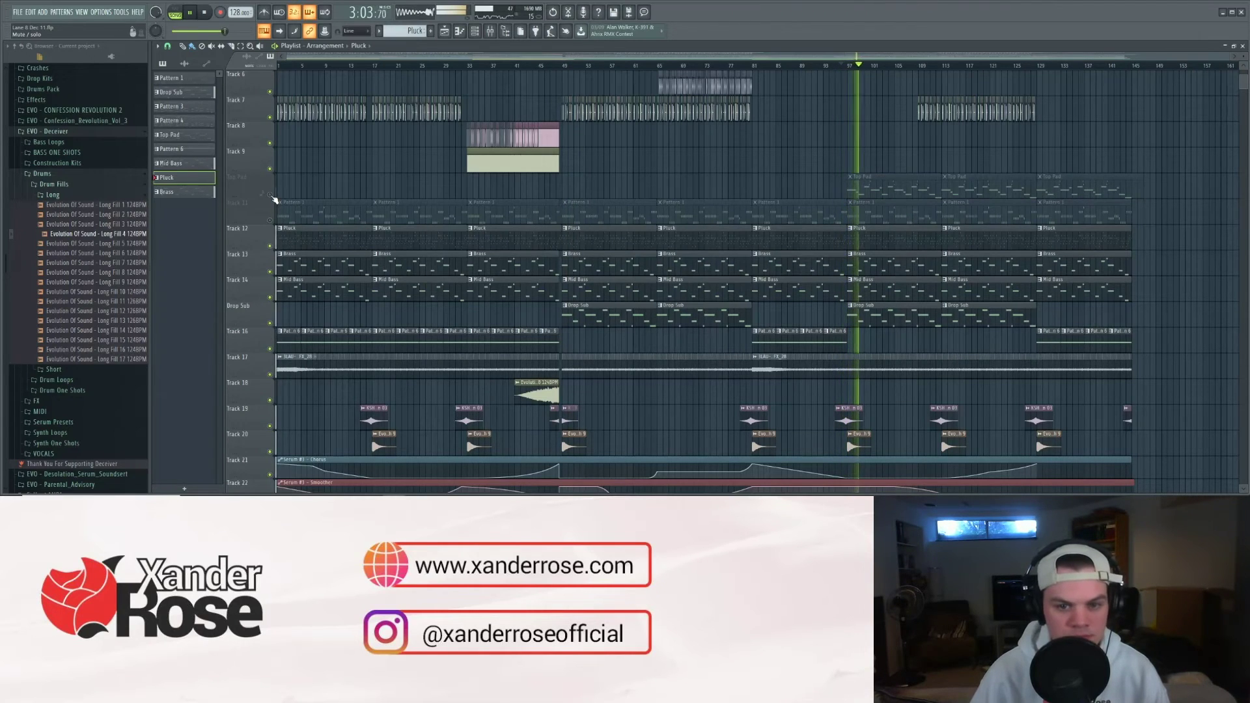
{"action": "key", "text": "space"}
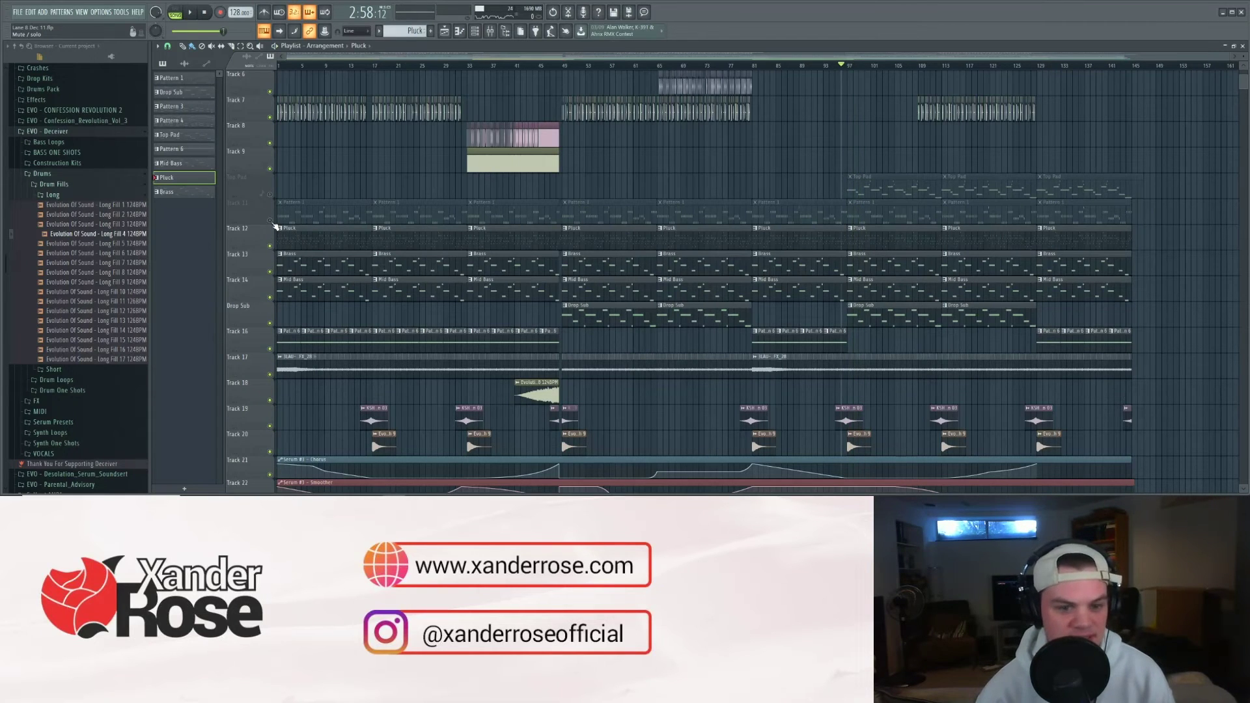
Step: Isolate Pattern 1 on Track 11 and reactivate the automation clip tracks 21 through 30
{"action": "scroll", "coordinate": [274, 247], "scroll_direction": "down", "scroll_amount": 4}
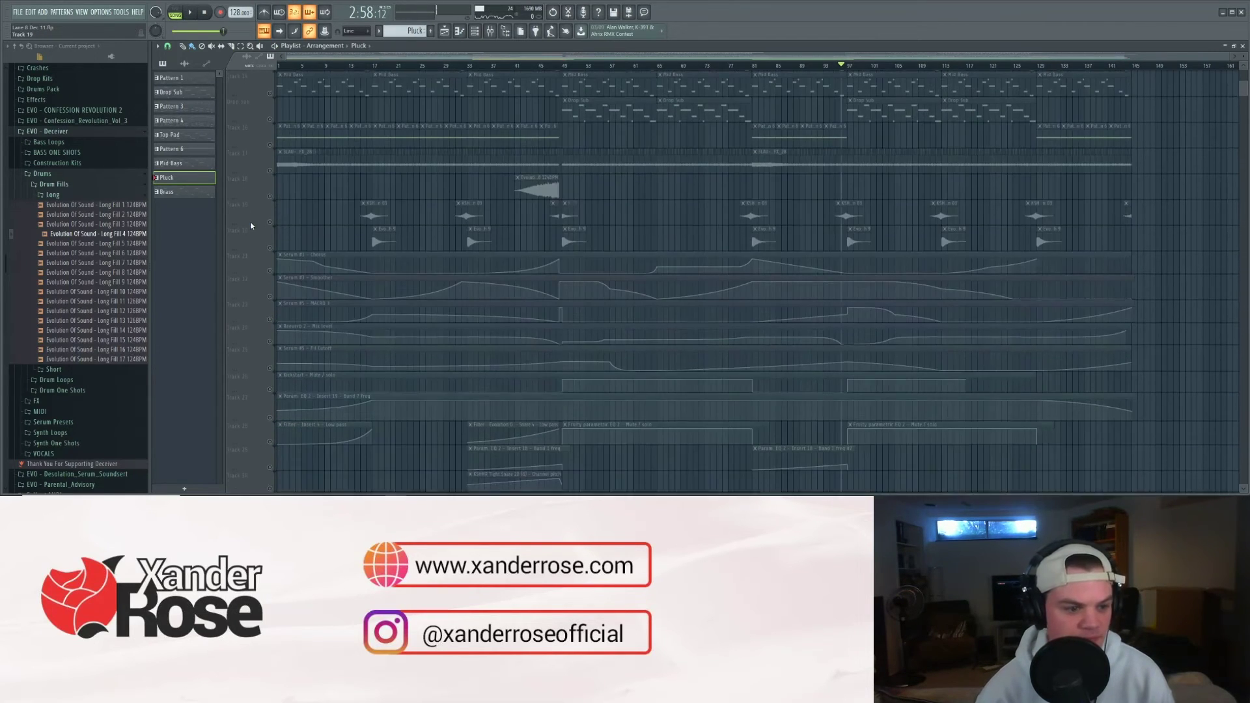
{"action": "left_click", "coordinate": [270, 268], "text": "ctrl"}
{"action": "left_click", "coordinate": [269, 295]}
{"action": "left_click", "coordinate": [270, 318]}
{"action": "left_click", "coordinate": [270, 340]}
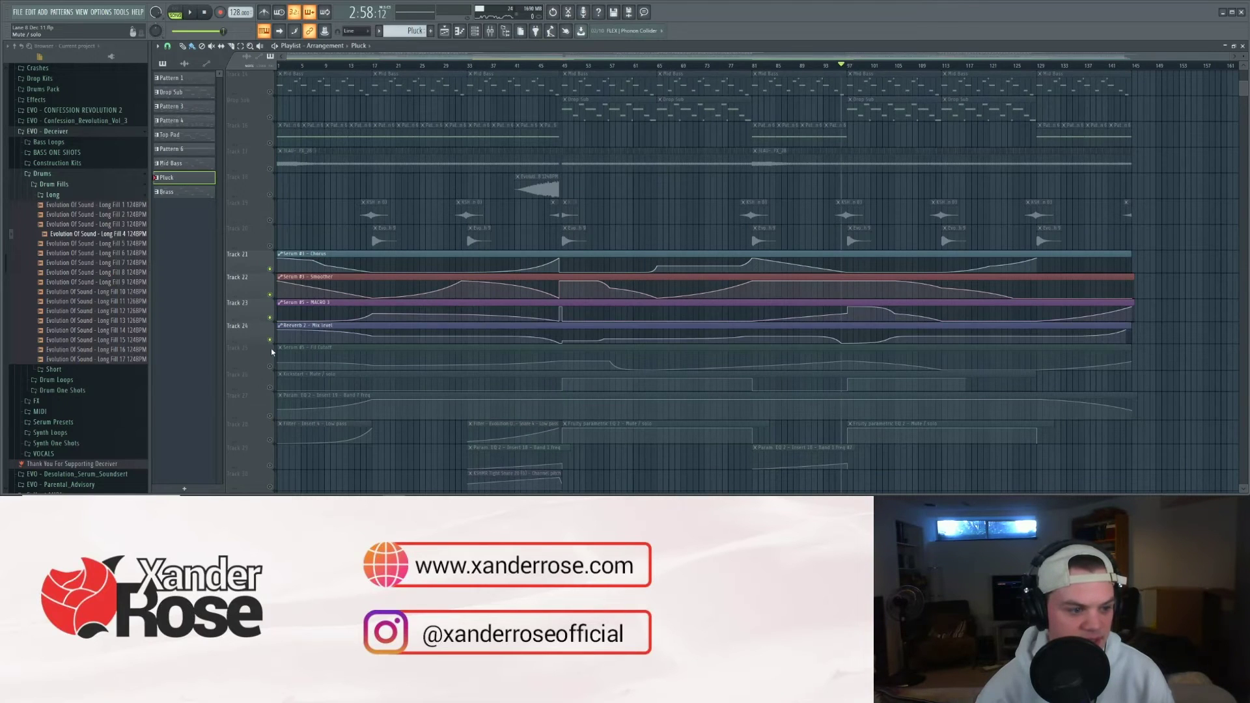
{"action": "left_click", "coordinate": [270, 366]}
{"action": "left_click", "coordinate": [269, 388]}
{"action": "left_click", "coordinate": [269, 417]}
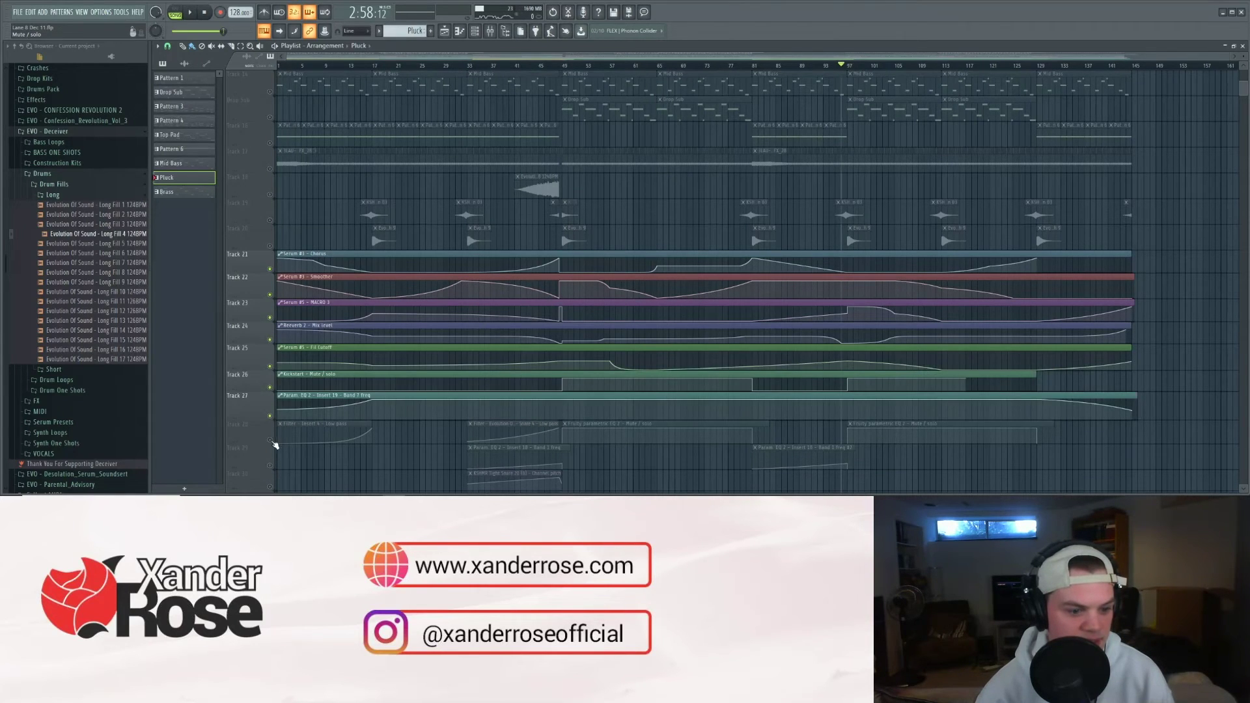
{"action": "left_click", "coordinate": [270, 440]}
{"action": "scroll", "coordinate": [259, 424], "scroll_direction": "down", "scroll_amount": 1}
{"action": "scroll", "coordinate": [258, 424], "scroll_direction": "down", "scroll_amount": 1}
{"action": "left_click", "coordinate": [270, 388]}
{"action": "left_click", "coordinate": [269, 409]}
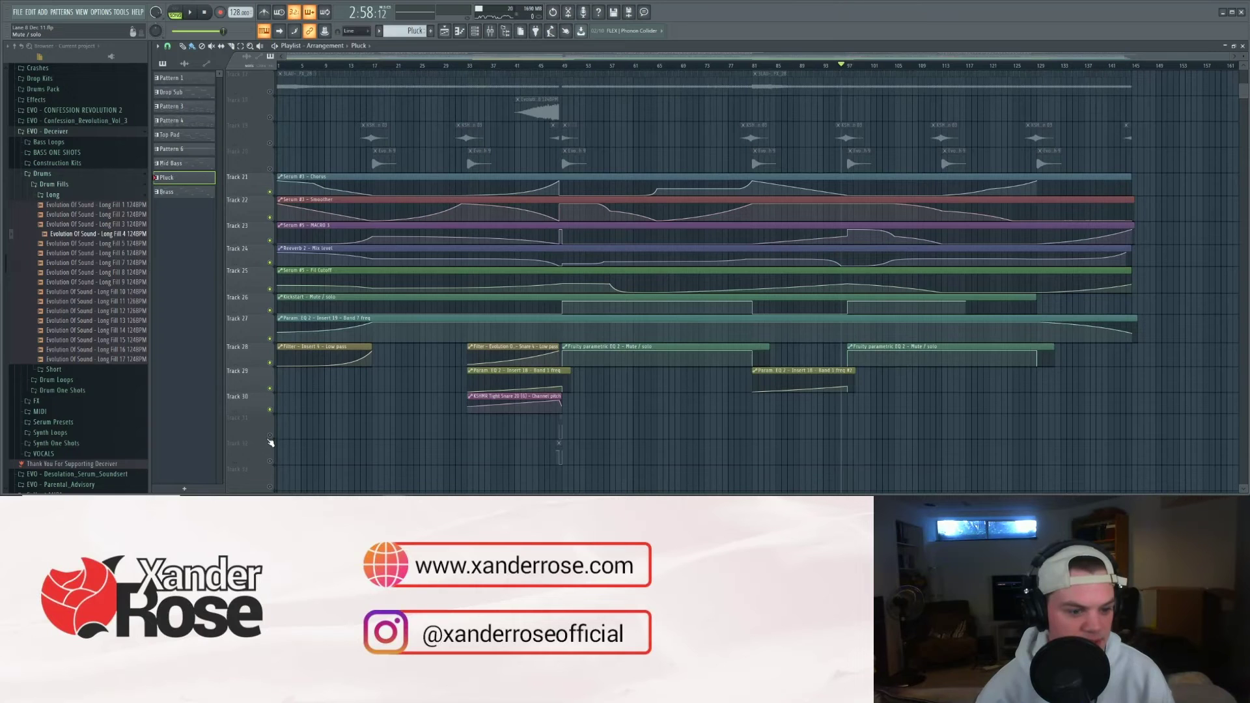
Step: Play the arrangement from the start with Track 11 isolated and make Pattern 1 the selected pattern
{"action": "scroll", "coordinate": [276, 461], "scroll_direction": "up", "scroll_amount": 10}
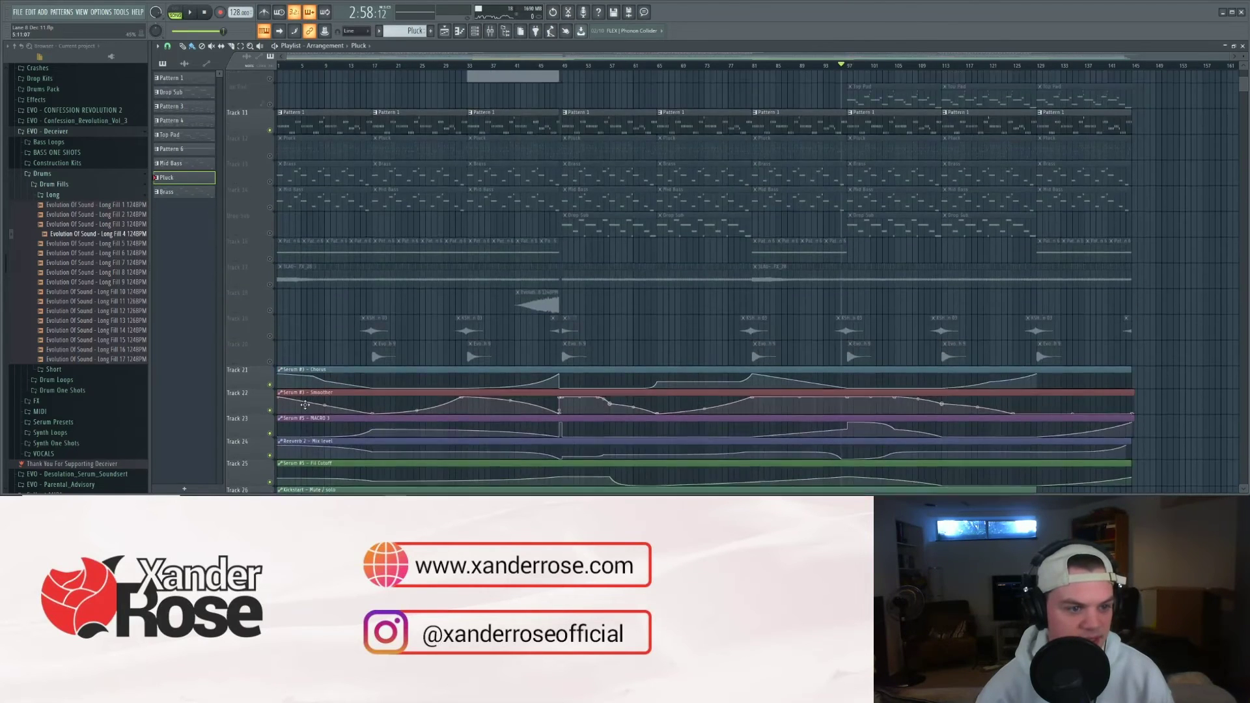
{"action": "key", "text": "space"}
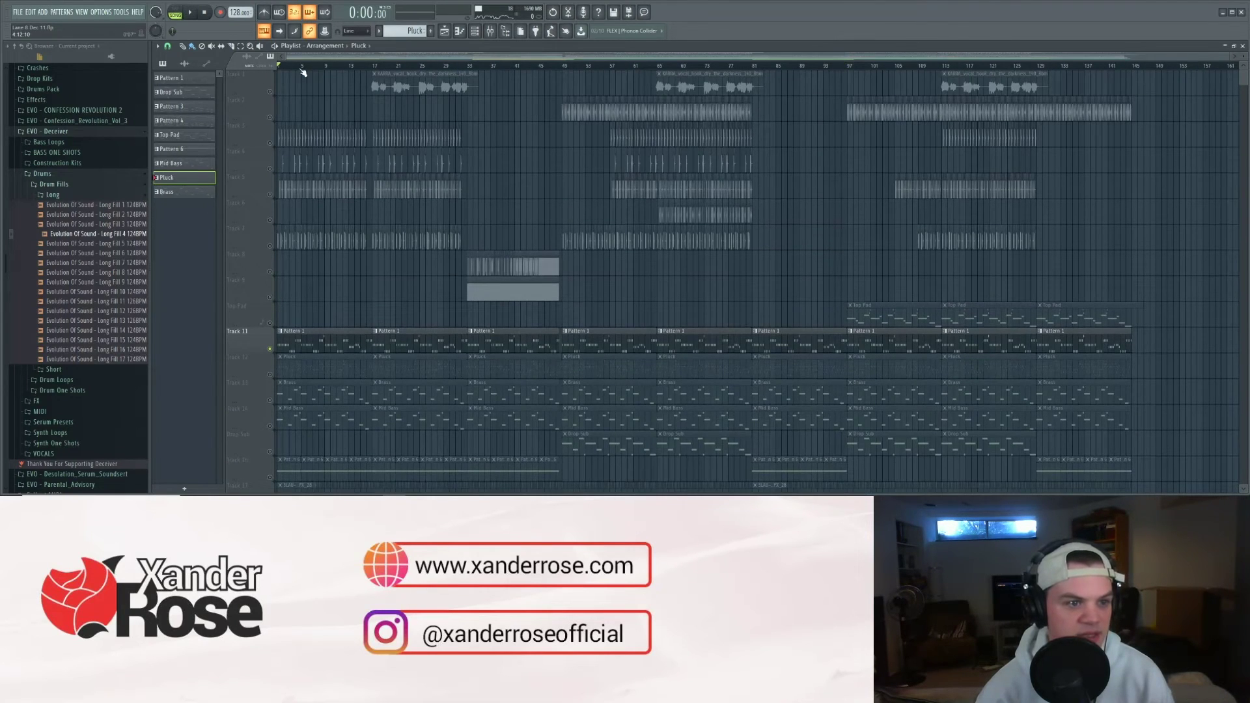
{"action": "left_click", "coordinate": [378, 30]}
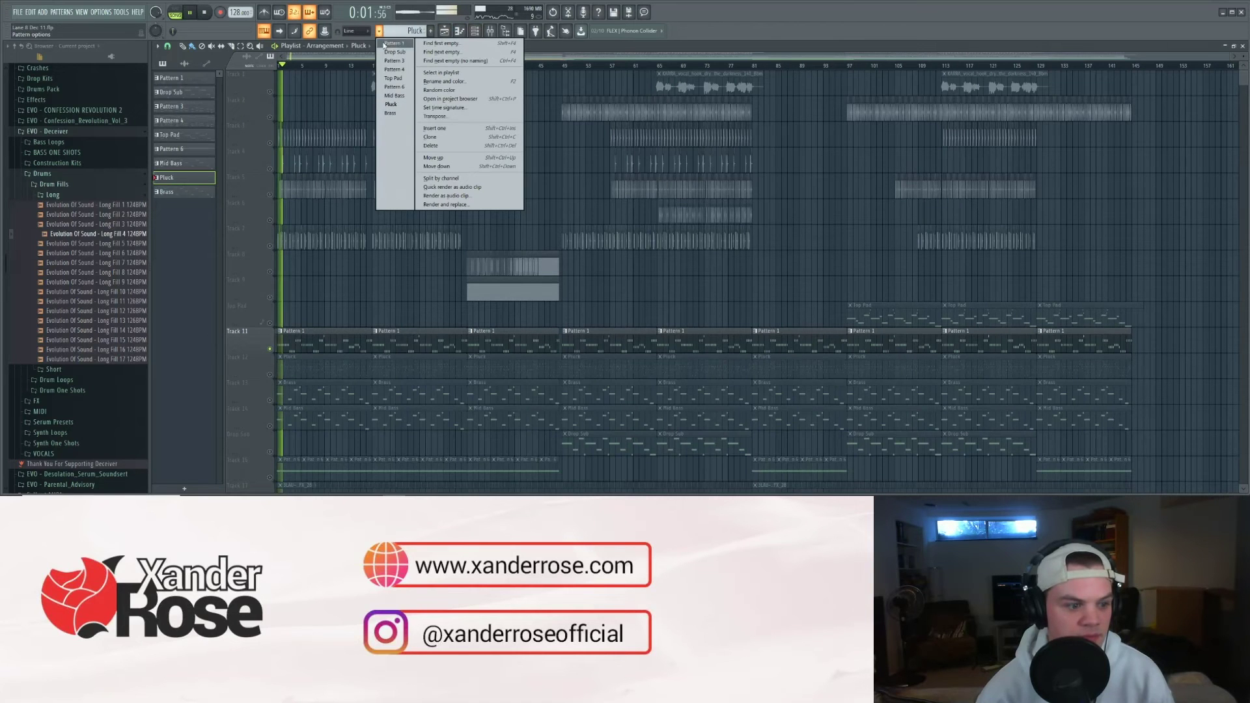
{"action": "left_click", "coordinate": [393, 43]}
{"action": "scroll", "coordinate": [370, 247], "scroll_direction": "down", "scroll_amount": 7}
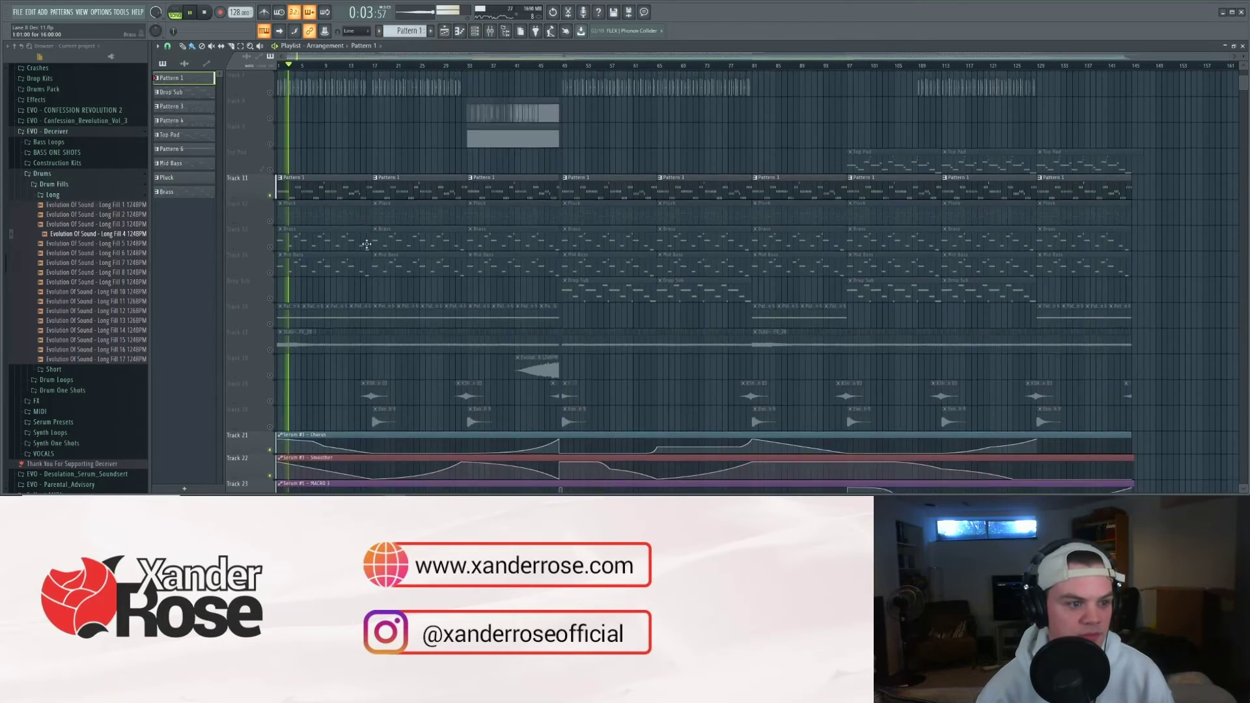
{"action": "scroll", "coordinate": [365, 246], "scroll_direction": "up", "scroll_amount": 5}
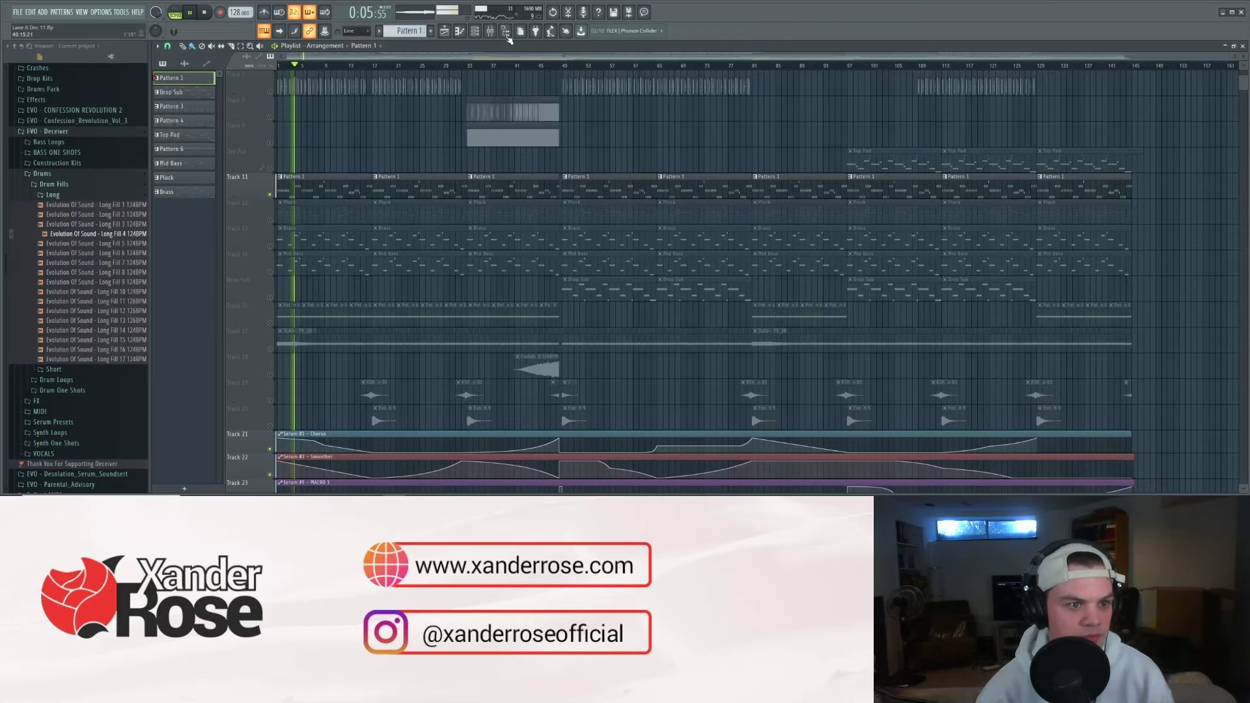
Step: Open the Serum #5 synth from the channel rack, stop playback, and move its window clear of the track clips
{"action": "left_click", "coordinate": [474, 37]}
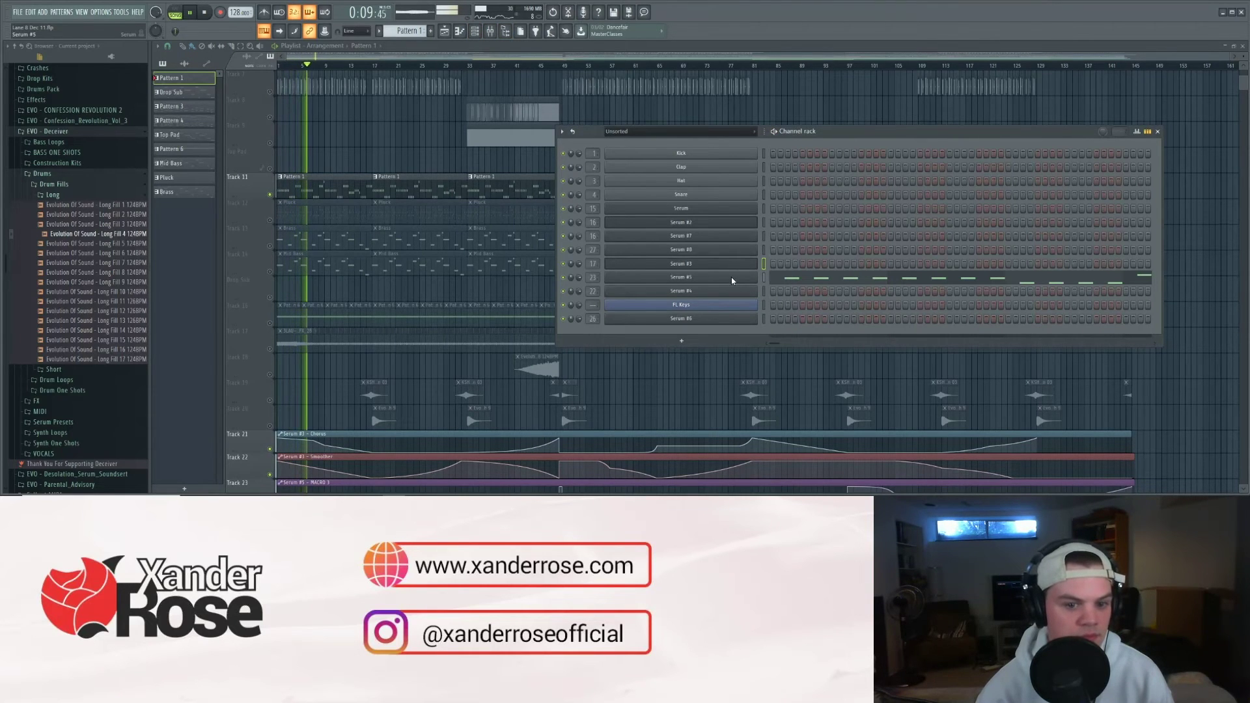
{"action": "left_click", "coordinate": [681, 277]}
{"action": "key", "text": "space"}
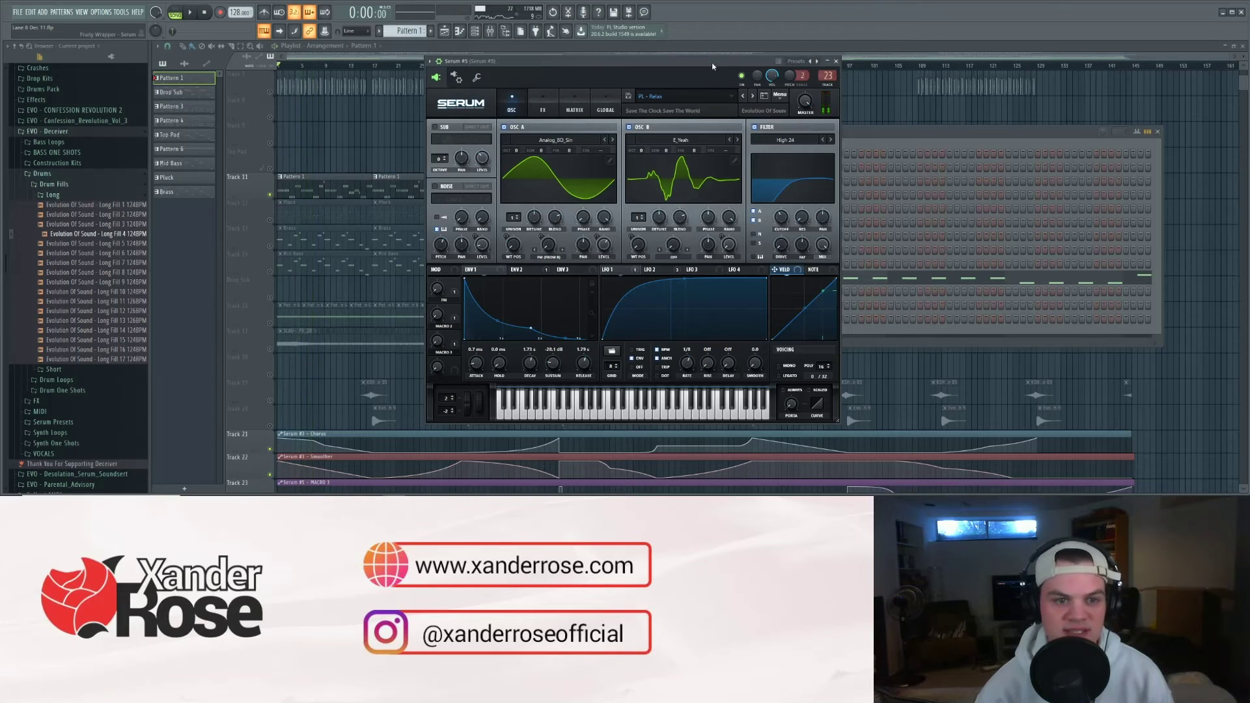
{"action": "left_click_drag", "start_coordinate": [712, 63], "coordinate": [886, 75]}
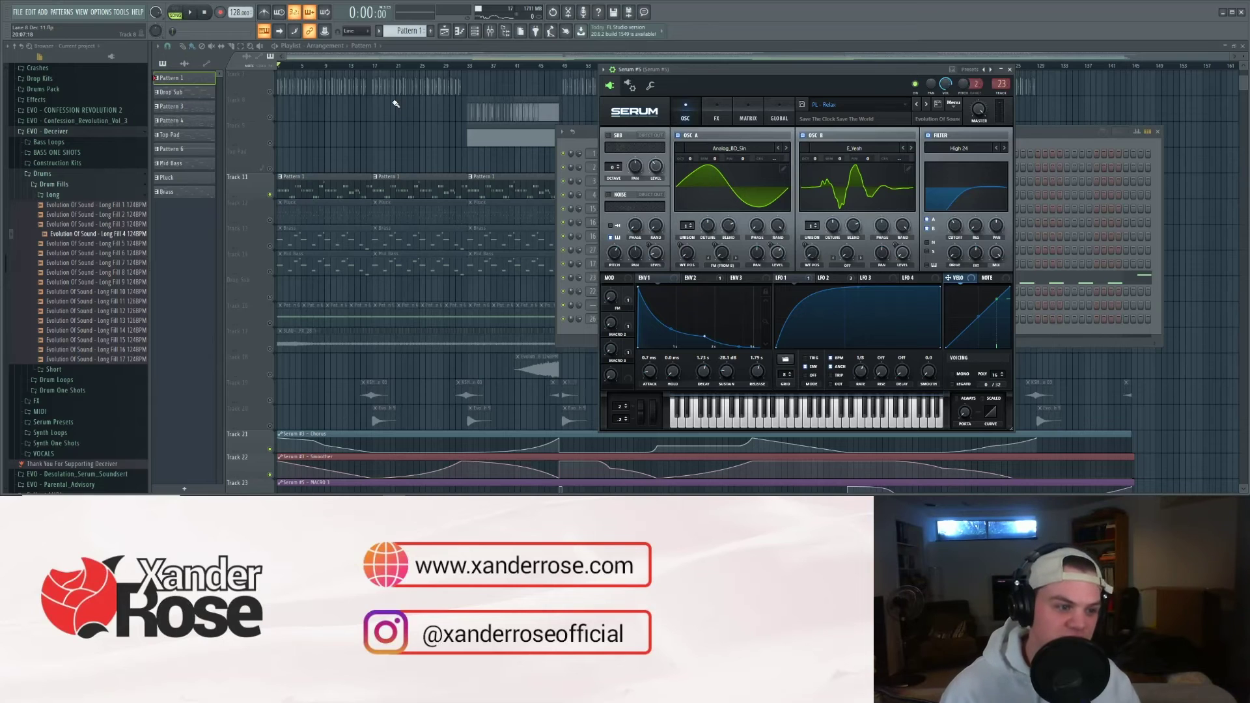
Step: Unmute the Pluck on Track 12, play it with Pattern 1 from about bar 19, mute it again and stop
{"action": "left_click", "coordinate": [271, 222]}
{"action": "key", "text": "space"}
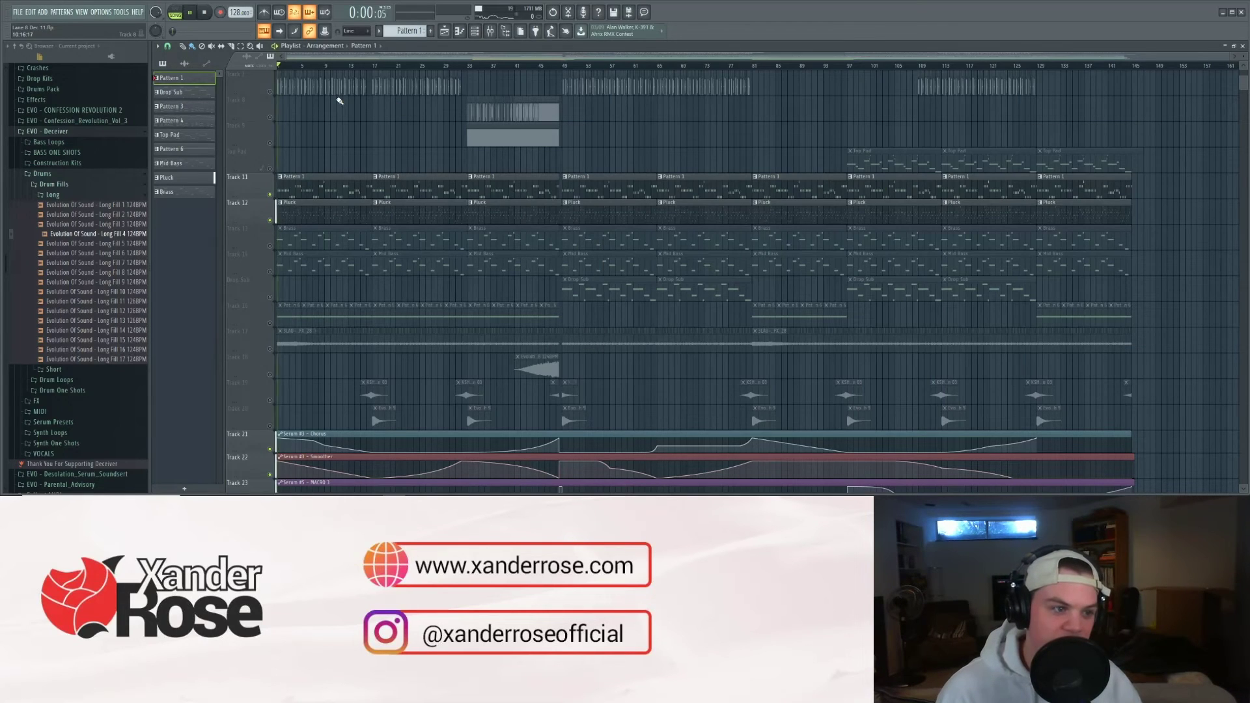
{"action": "left_click", "coordinate": [384, 64]}
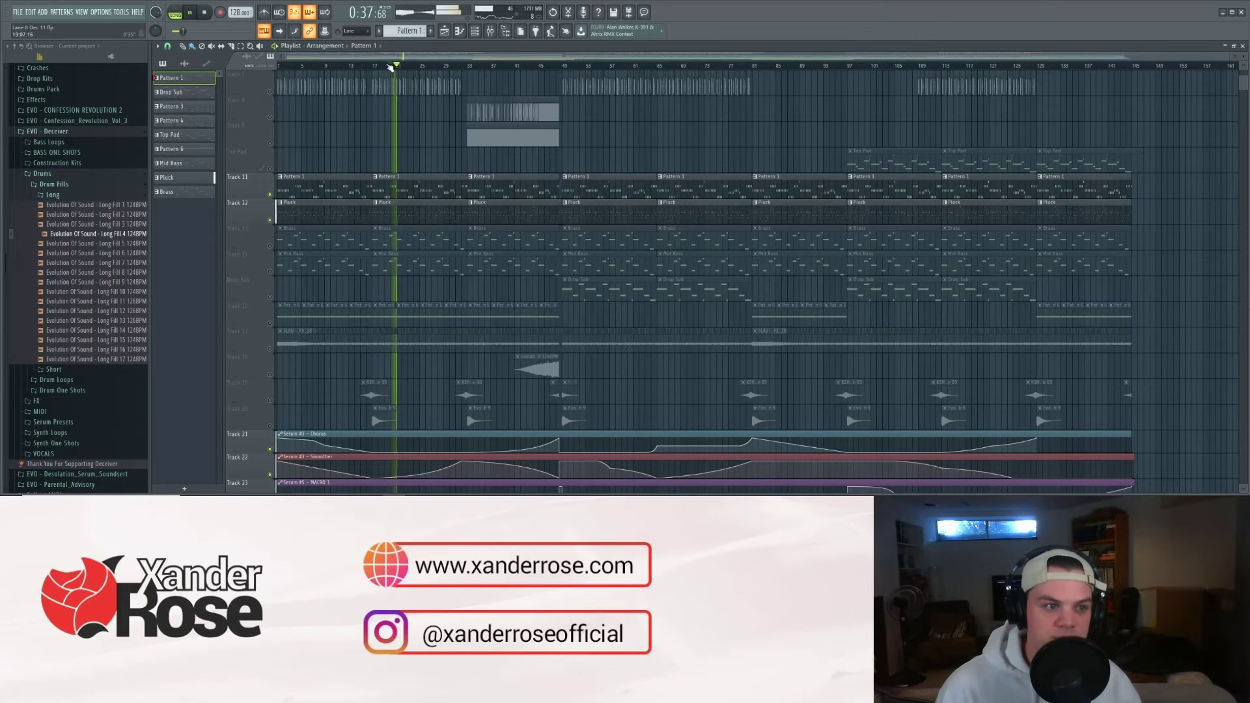
{"action": "left_click", "coordinate": [271, 221]}
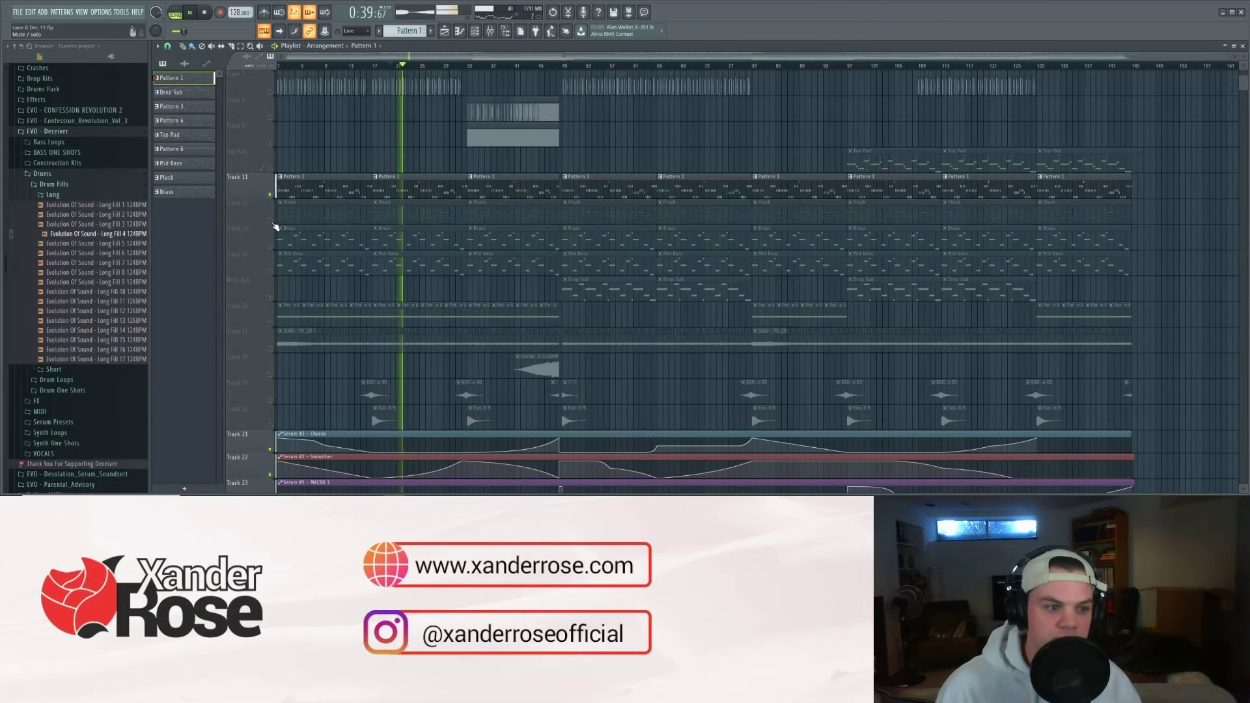
{"action": "key", "text": "space"}
Step: Play Pattern 1 alone, skipping ahead through the build-up and first drop to about bar 73
{"action": "scroll", "coordinate": [407, 326], "scroll_direction": "down", "scroll_amount": 3}
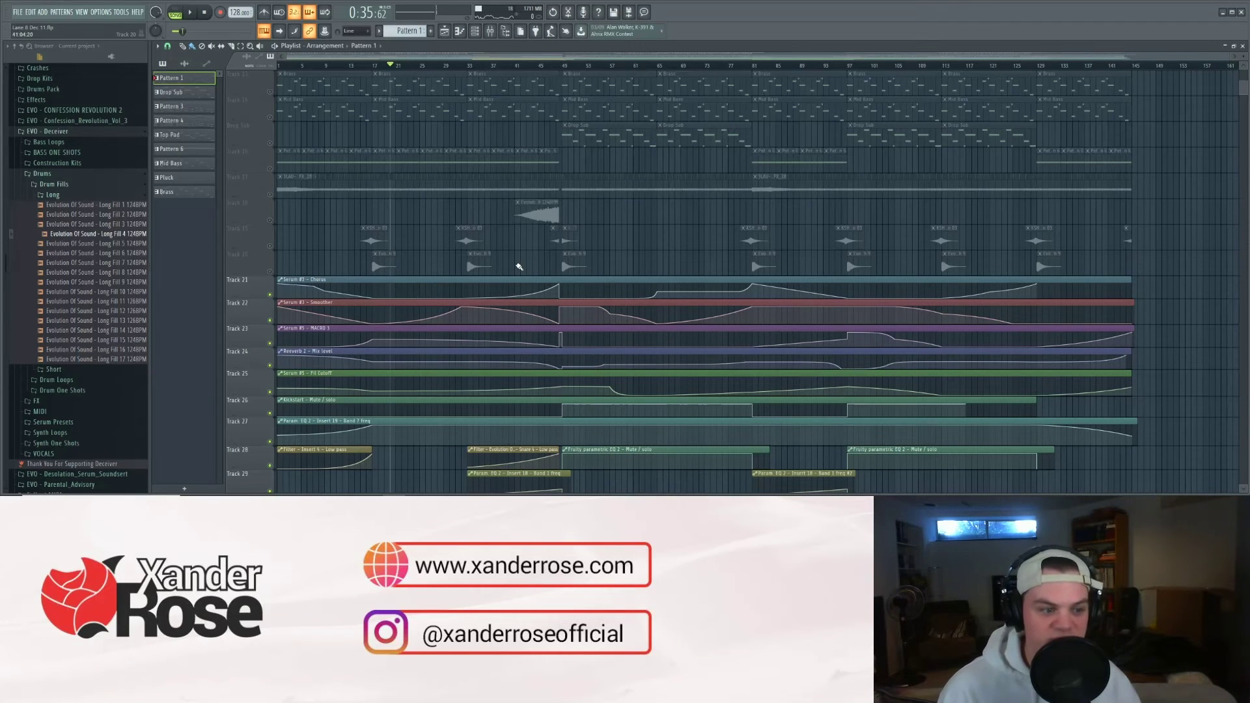
{"action": "scroll", "coordinate": [518, 268], "scroll_direction": "up", "scroll_amount": 3}
{"action": "key", "text": "space"}
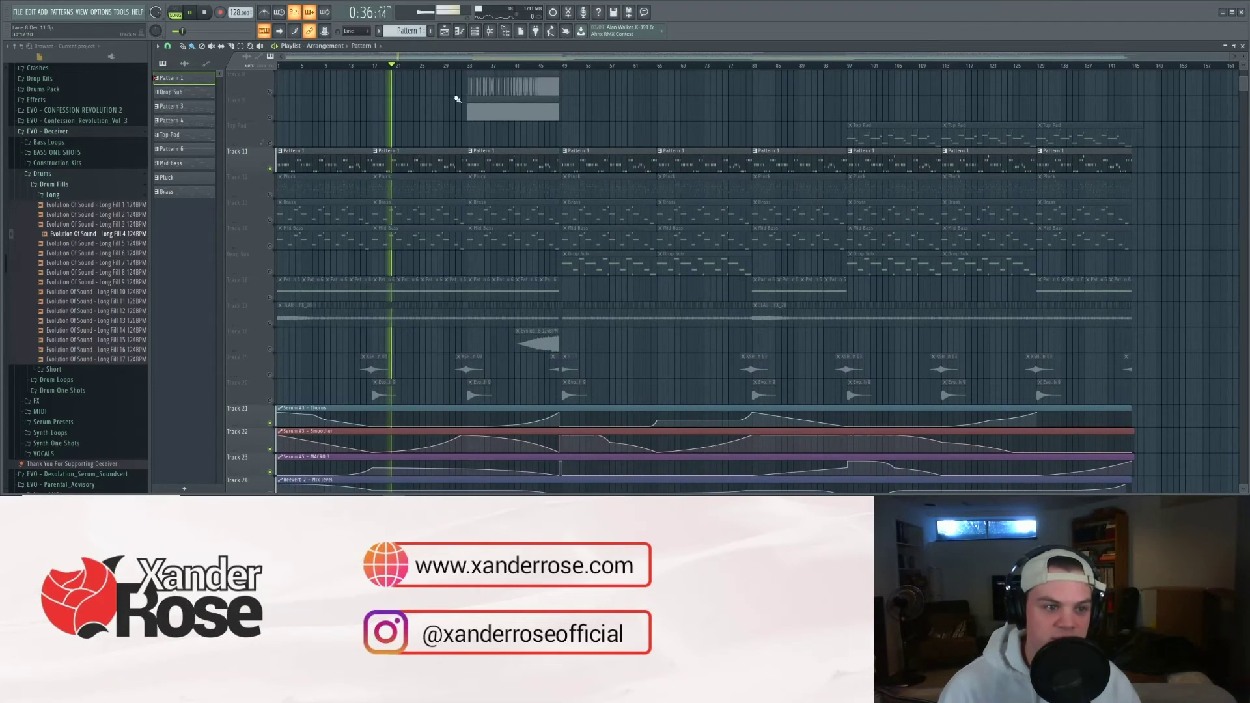
{"action": "left_click", "coordinate": [469, 62]}
{"action": "left_click", "coordinate": [520, 63]}
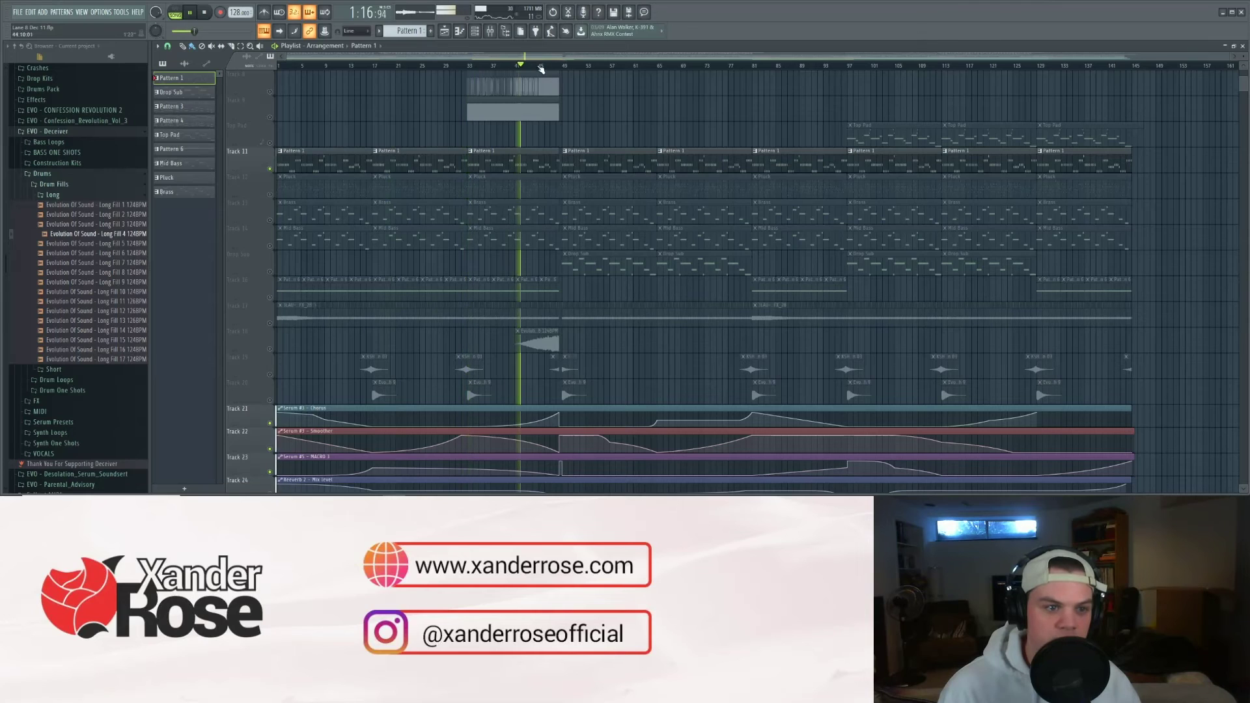
{"action": "left_click", "coordinate": [537, 64]}
{"action": "left_click", "coordinate": [550, 64]}
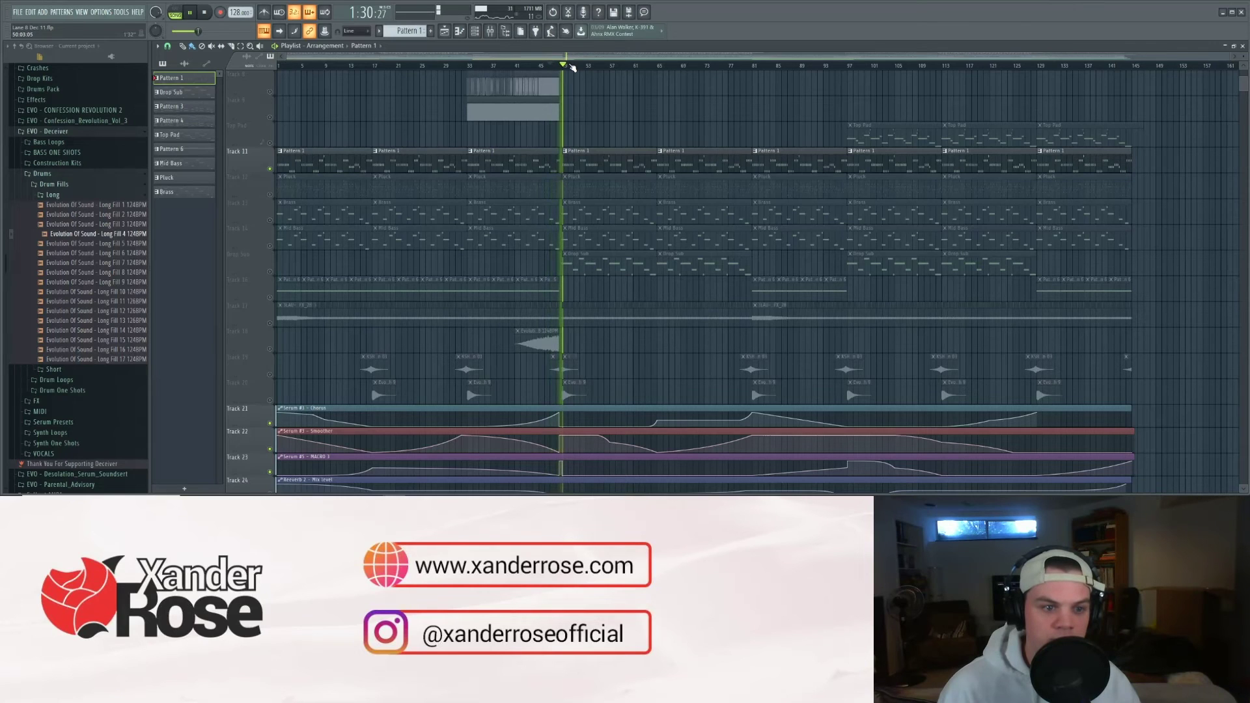
{"action": "left_click", "coordinate": [609, 64]}
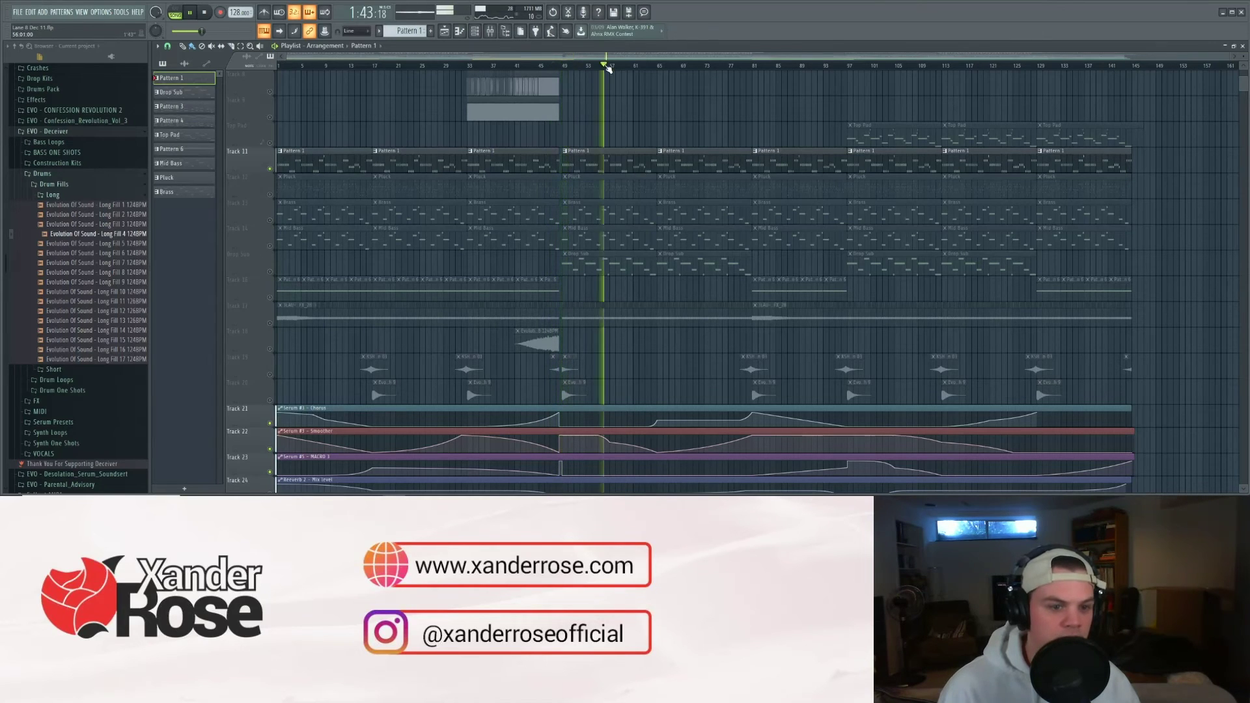
{"action": "left_click", "coordinate": [707, 64]}
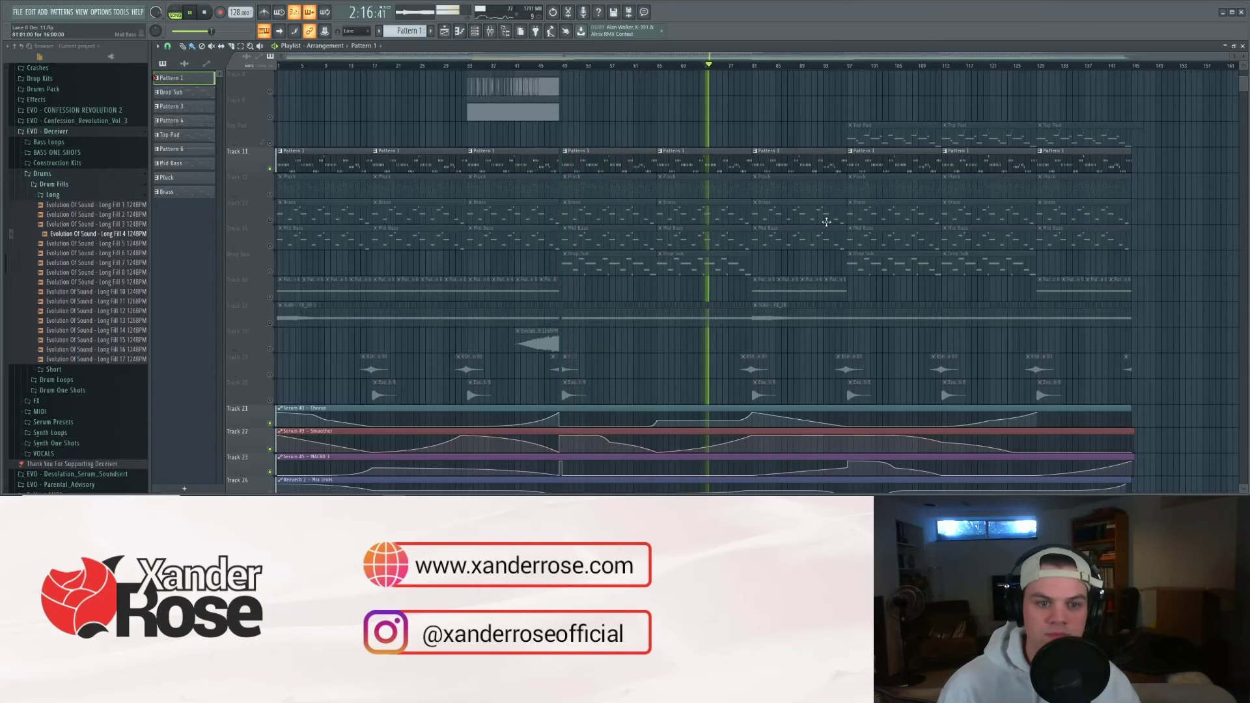
Step: Listen to Pattern 1 through the second breakdown and jump to just before the second drop at bar 97
{"action": "scroll", "coordinate": [810, 208], "scroll_direction": "up", "scroll_amount": 4}
{"action": "scroll", "coordinate": [810, 208], "scroll_direction": "down", "scroll_amount": 7}
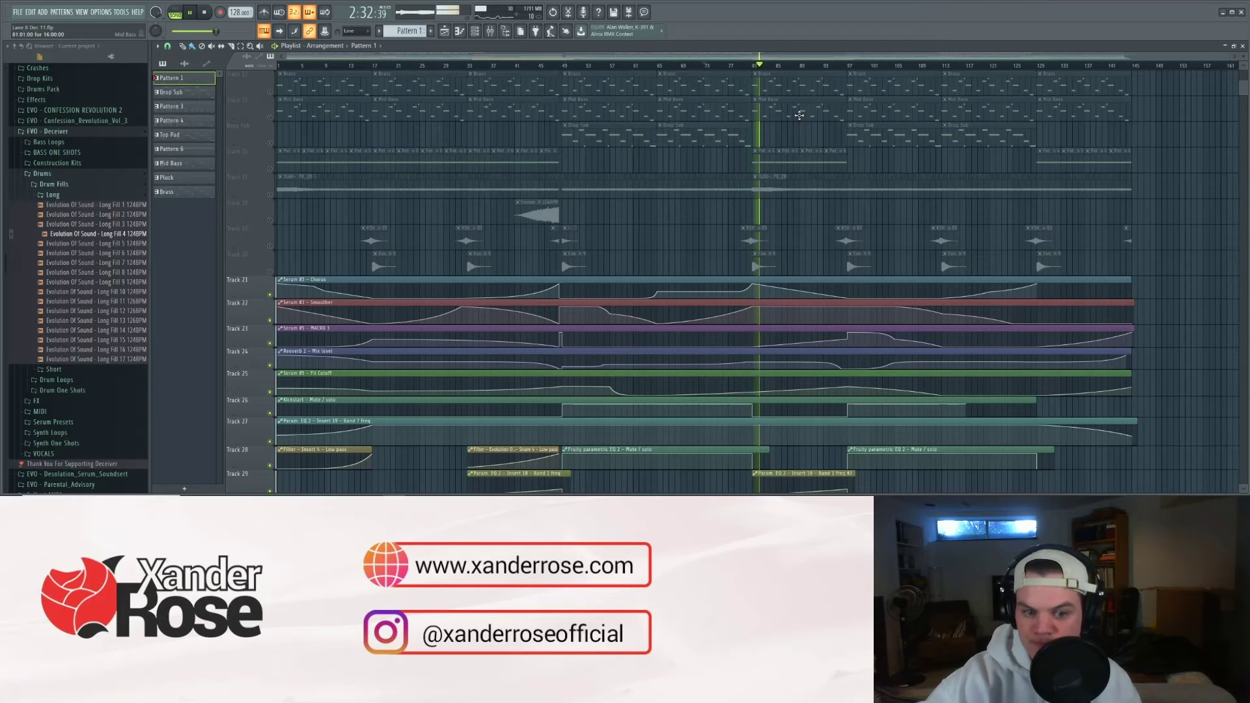
{"action": "scroll", "coordinate": [887, 187], "scroll_direction": "up", "scroll_amount": 3}
{"action": "scroll", "coordinate": [887, 186], "scroll_direction": "up", "scroll_amount": 6}
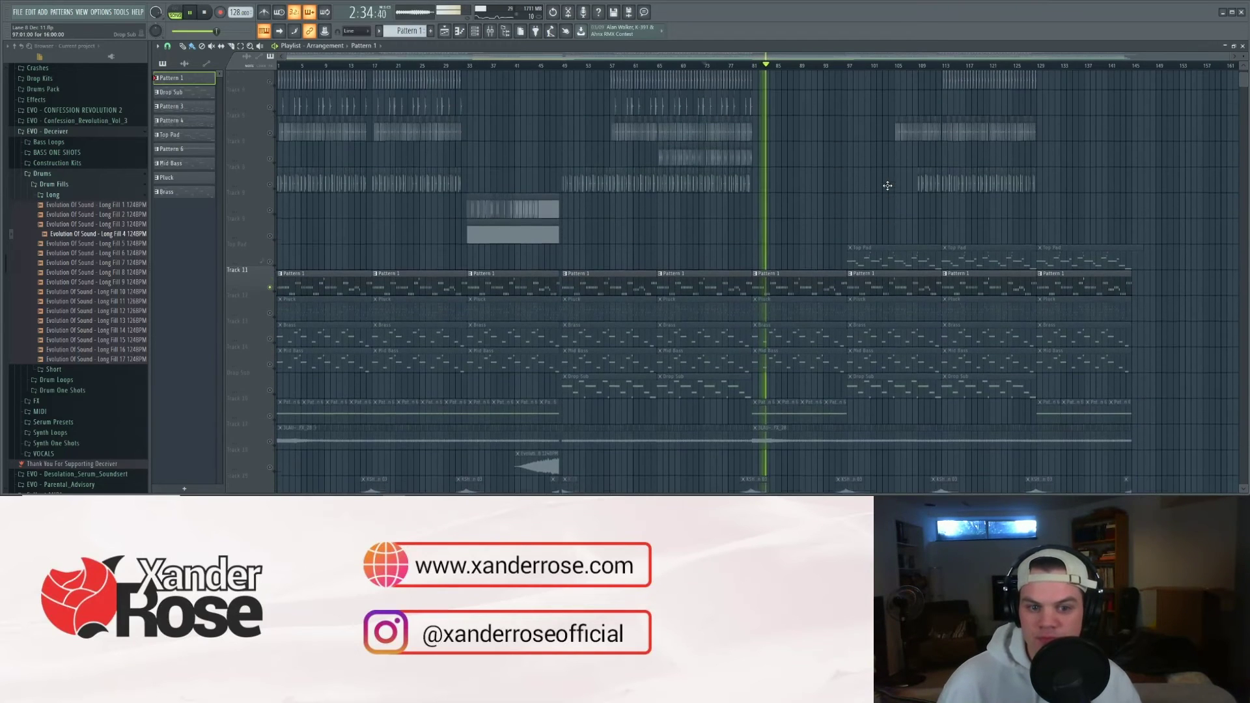
{"action": "left_click", "coordinate": [849, 66]}
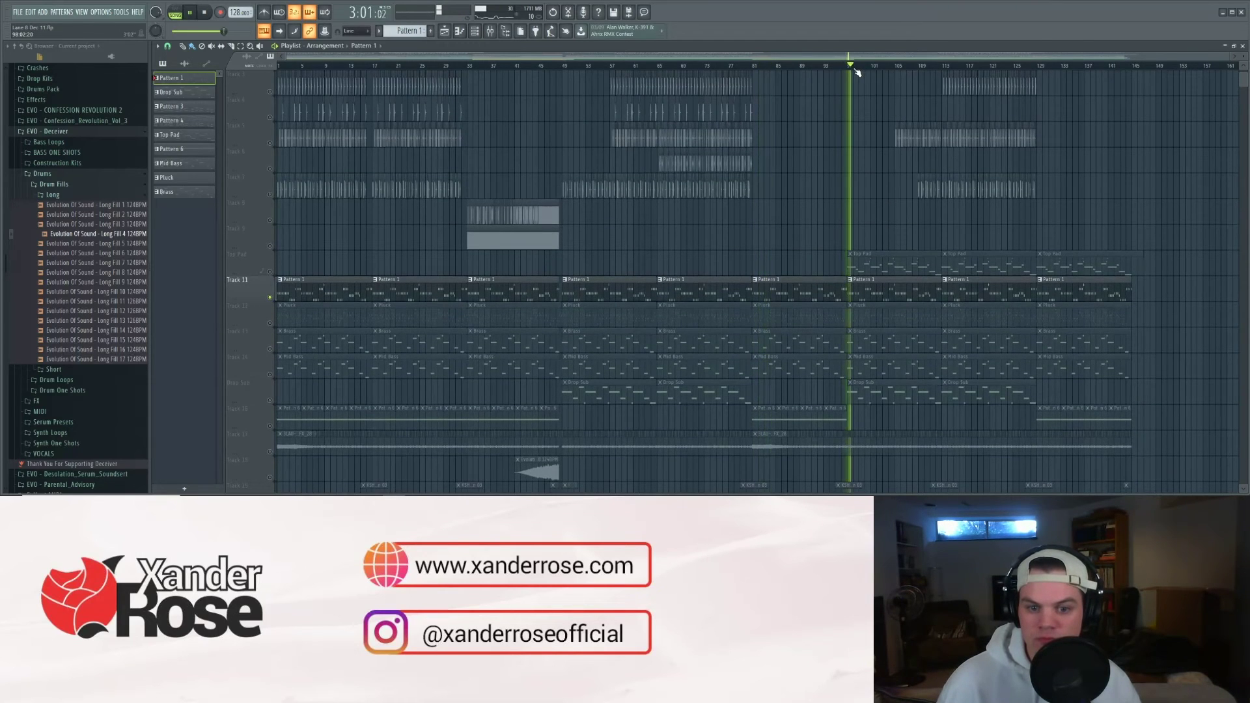
{"action": "left_click", "coordinate": [829, 65]}
{"action": "left_click", "coordinate": [844, 65]}
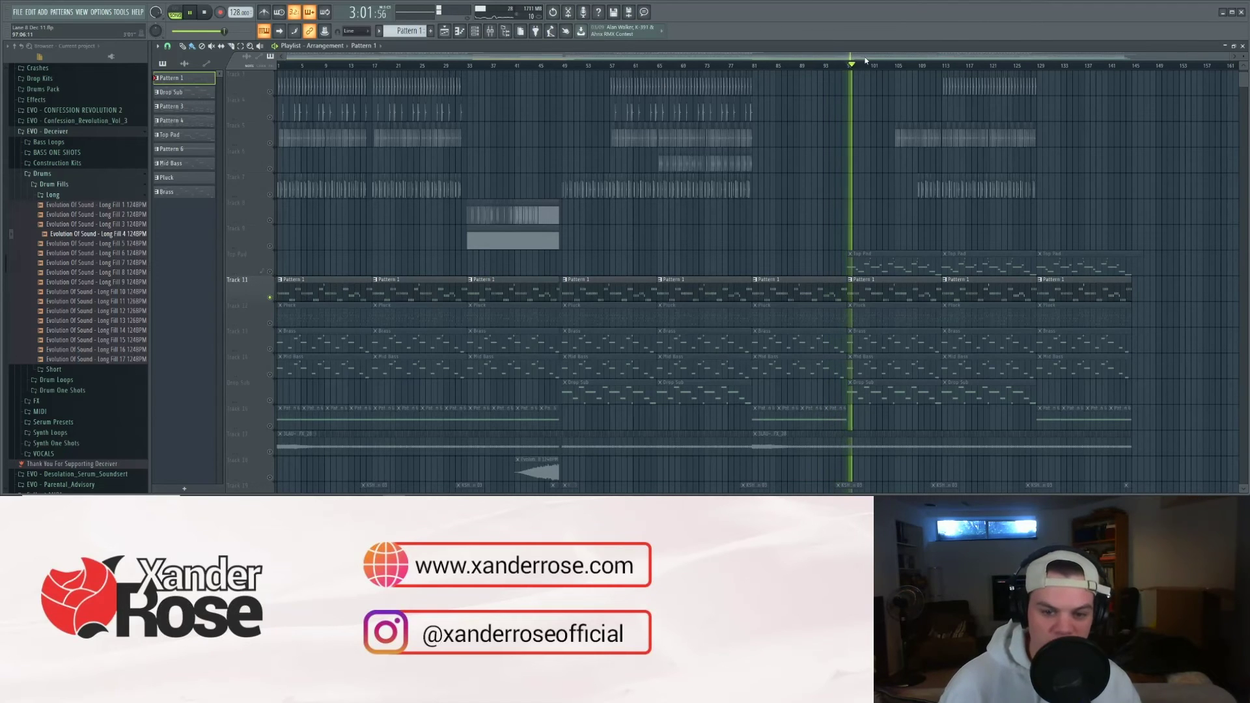
Step: Skip playback of Pattern 1 to about bars 113, 128 and 140, and stop
{"action": "left_click", "coordinate": [948, 66]}
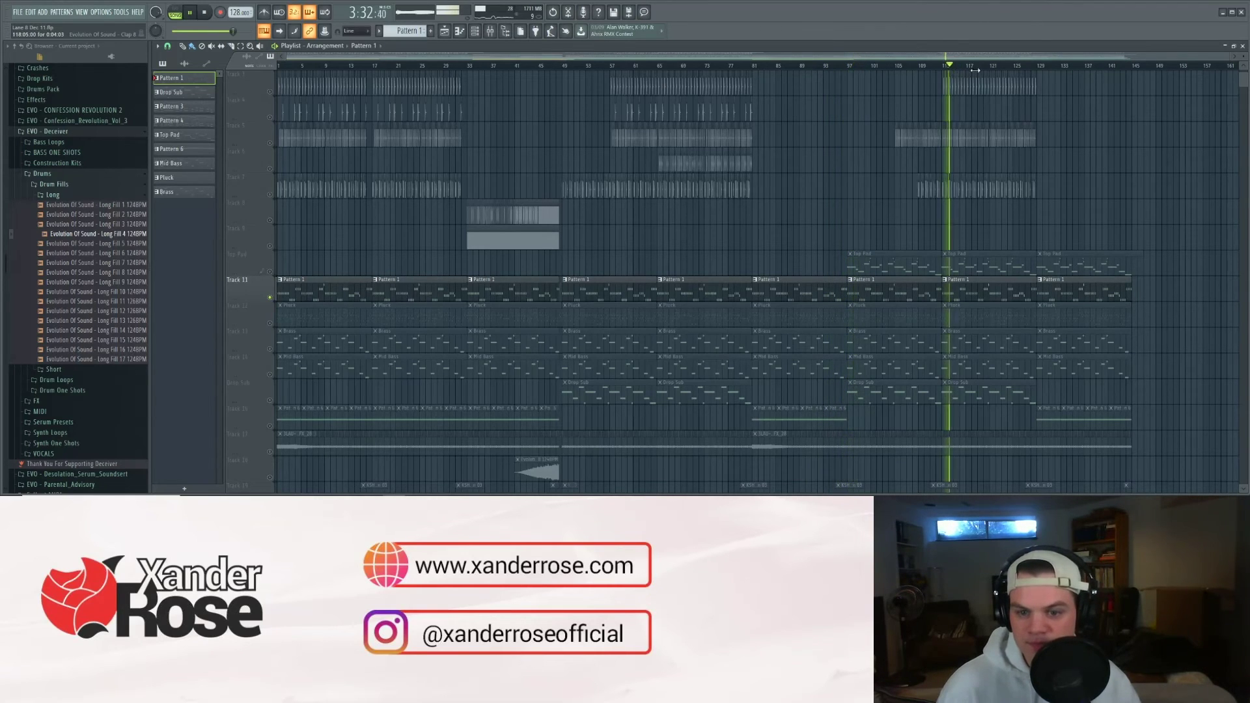
{"action": "left_click", "coordinate": [1033, 65]}
{"action": "scroll", "coordinate": [1040, 254], "scroll_direction": "down", "scroll_amount": 3}
{"action": "scroll", "coordinate": [1039, 254], "scroll_direction": "down", "scroll_amount": 5}
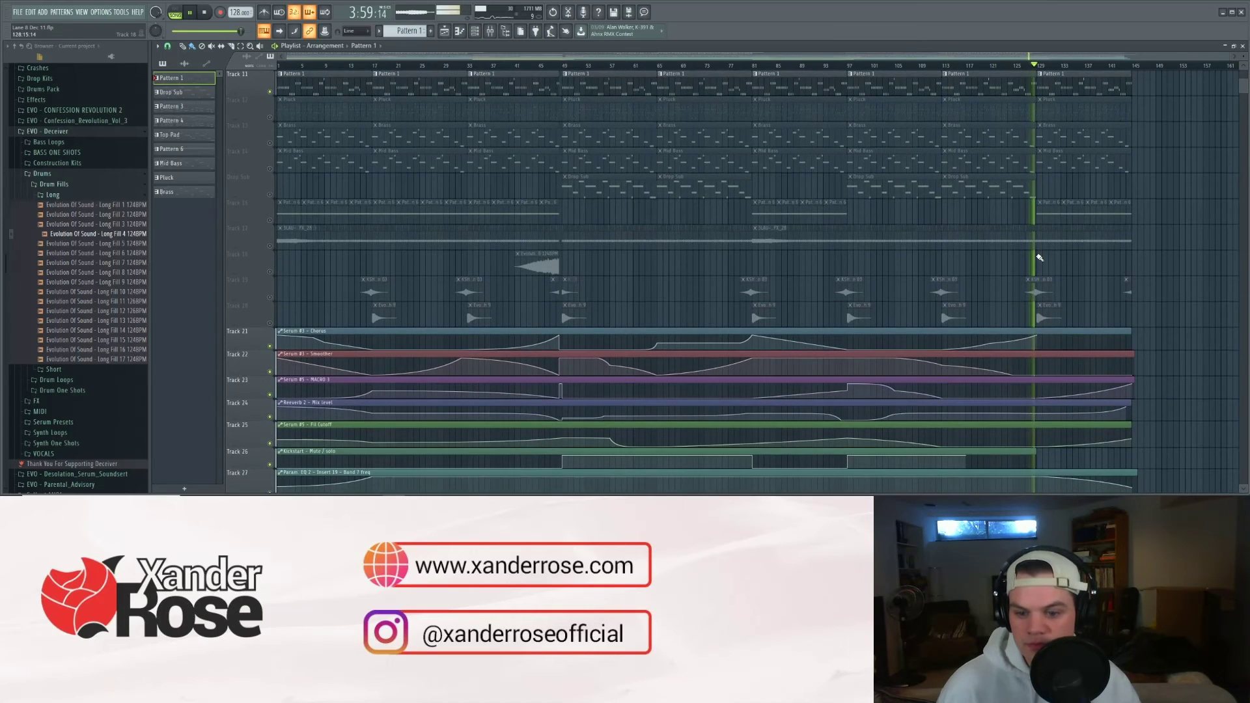
{"action": "scroll", "coordinate": [1040, 255], "scroll_direction": "down", "scroll_amount": 5}
{"action": "left_click", "coordinate": [1107, 65]}
{"action": "scroll", "coordinate": [368, 282], "scroll_direction": "up", "scroll_amount": 15}
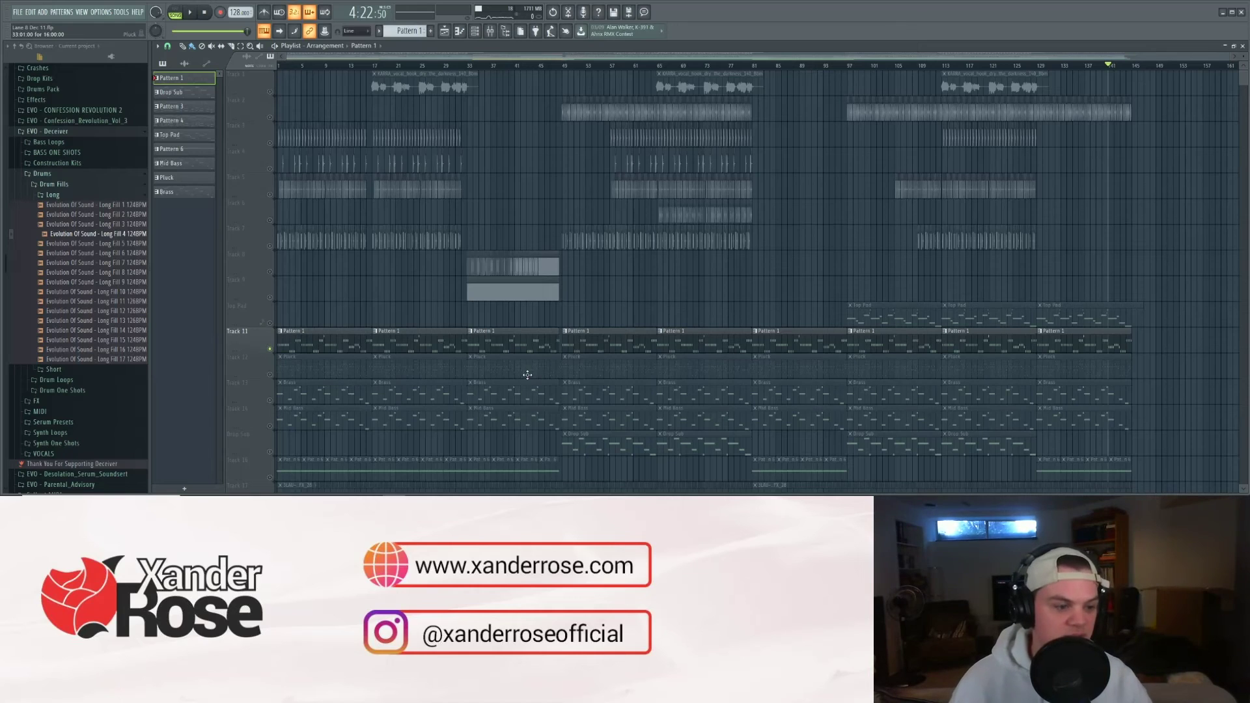
Step: Unmute the Pluck on Track 12, play the second drop from bar 97, skip to about bar 112 and stop
{"action": "left_click", "coordinate": [271, 376]}
{"action": "left_click", "coordinate": [847, 63]}
{"action": "key", "text": "space"}
{"action": "left_click", "coordinate": [935, 65]}
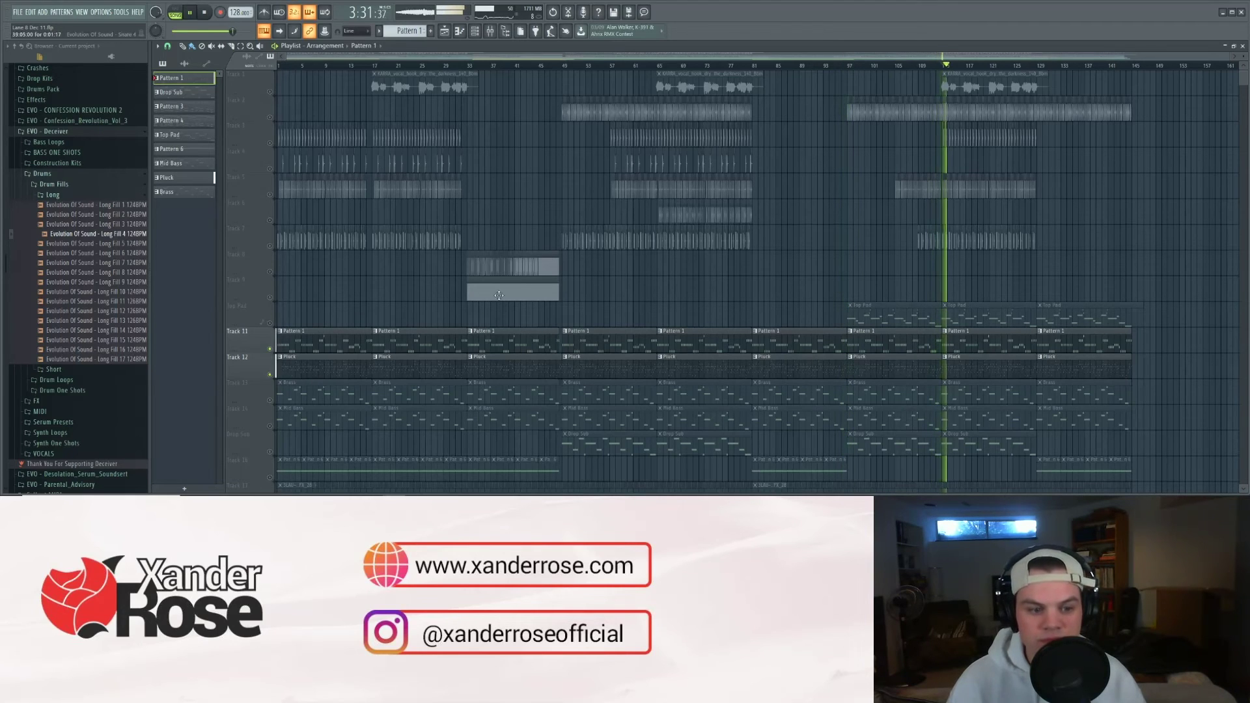
{"action": "key", "text": "space"}
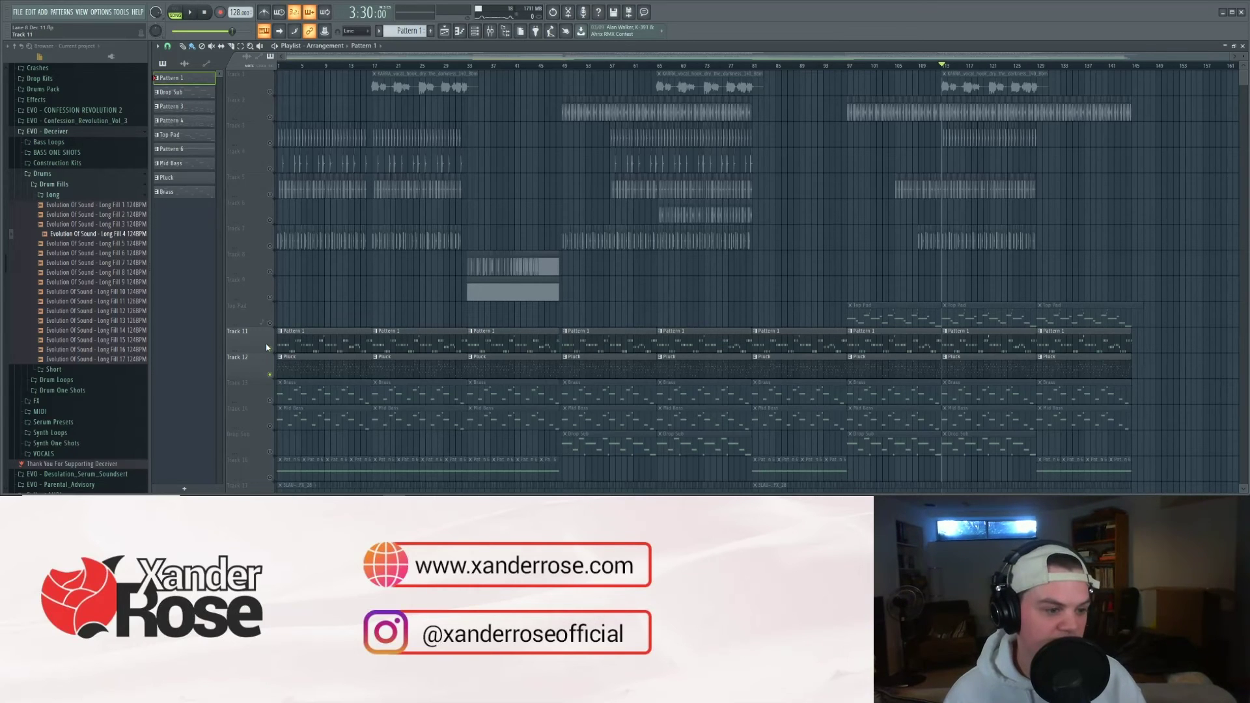
Step: Unmute the Top Pad track and play the second drop from bar 97 with Pattern 1 and the Pluck
{"action": "scroll", "coordinate": [261, 352], "scroll_direction": "down", "scroll_amount": 3}
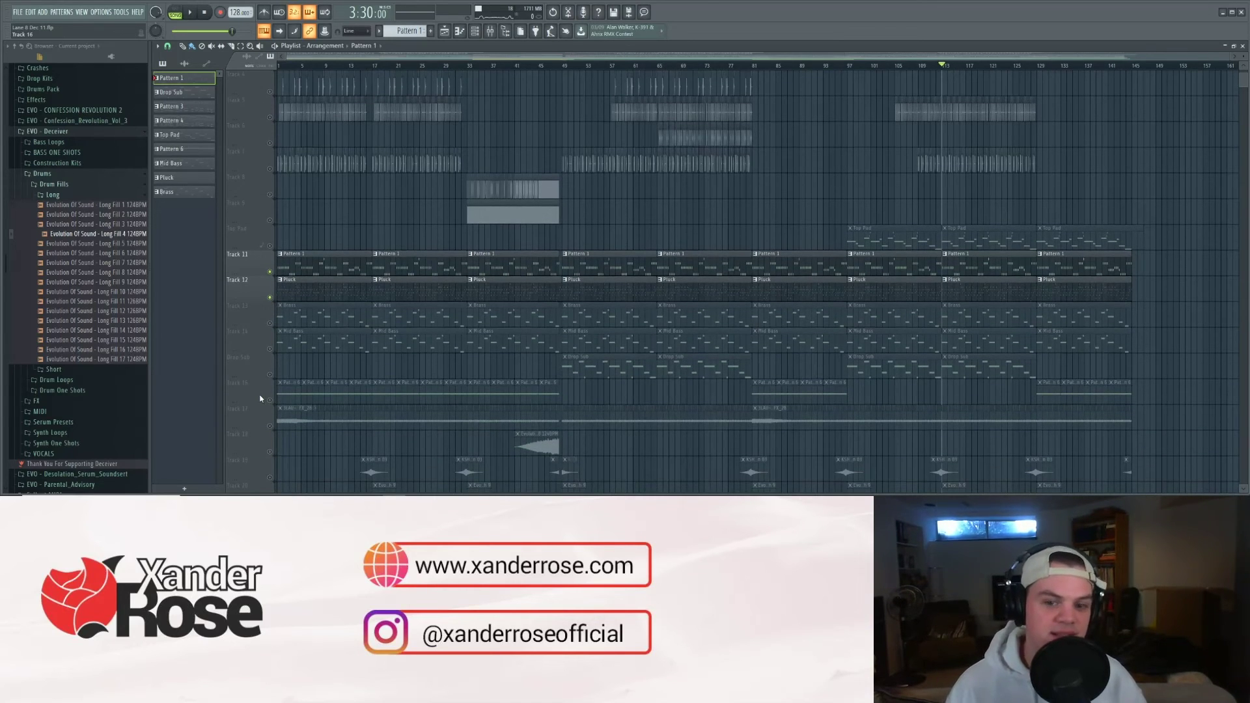
{"action": "left_click", "coordinate": [270, 246]}
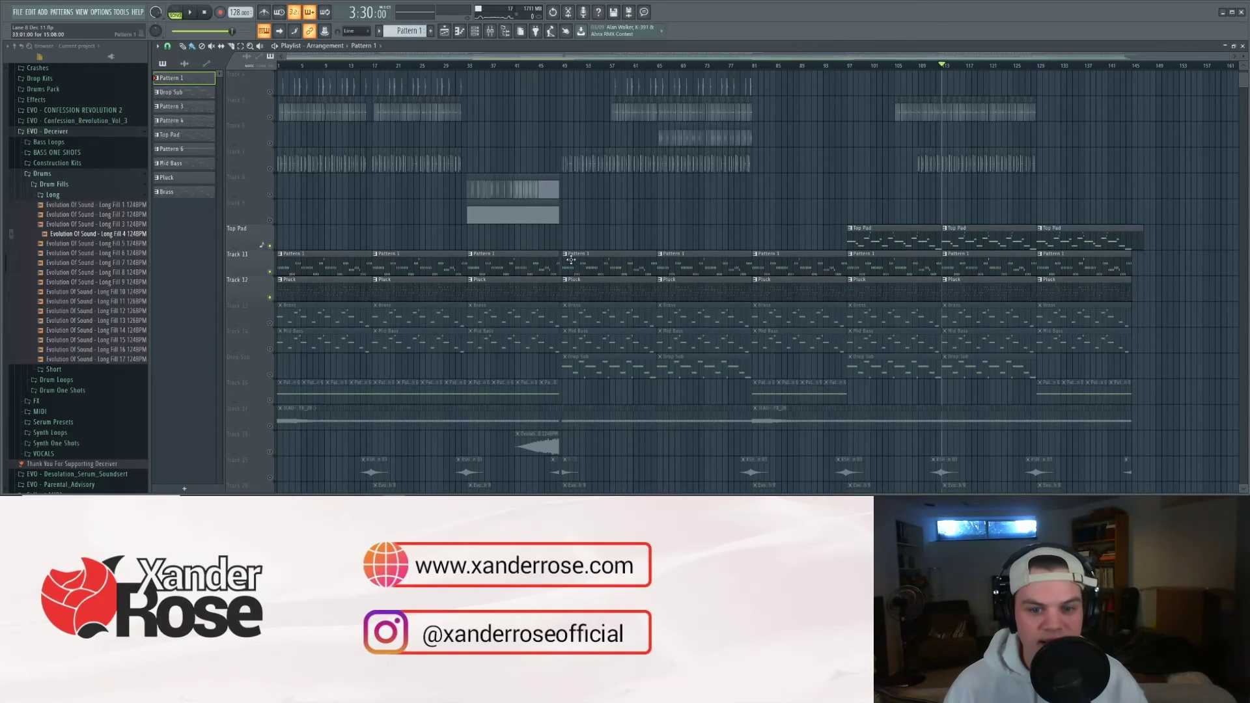
{"action": "left_click", "coordinate": [849, 66]}
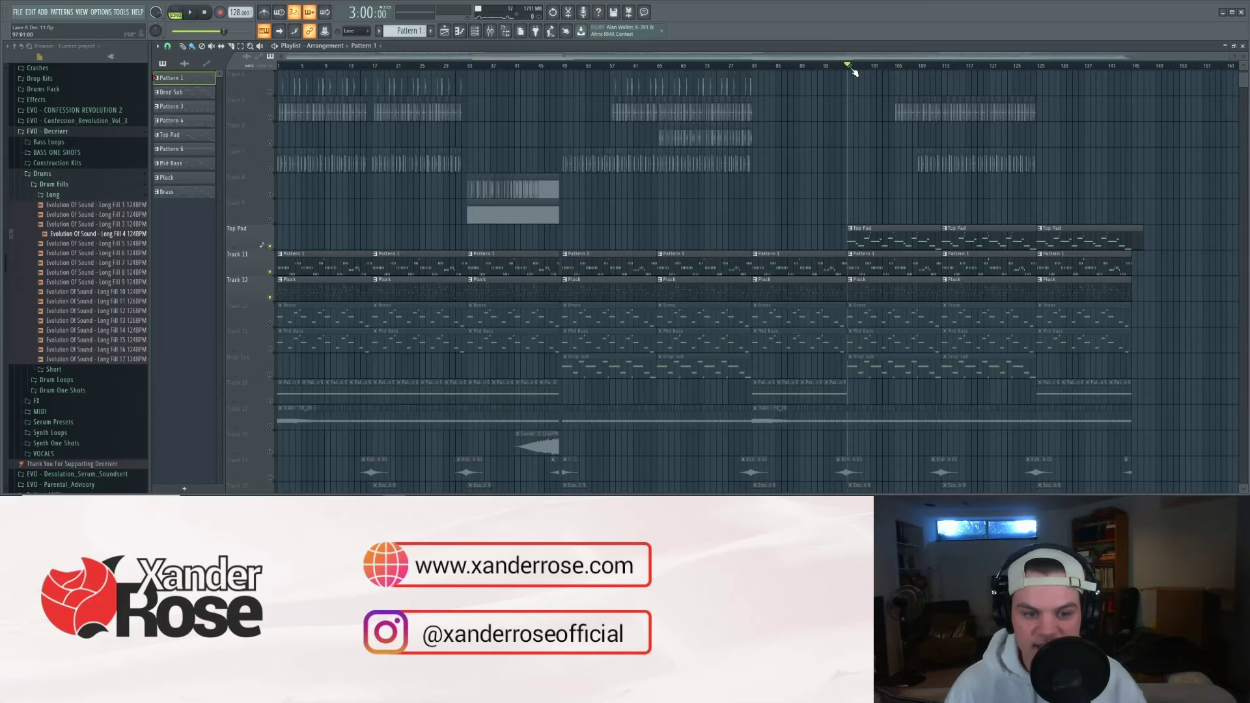
{"action": "key", "text": "space"}
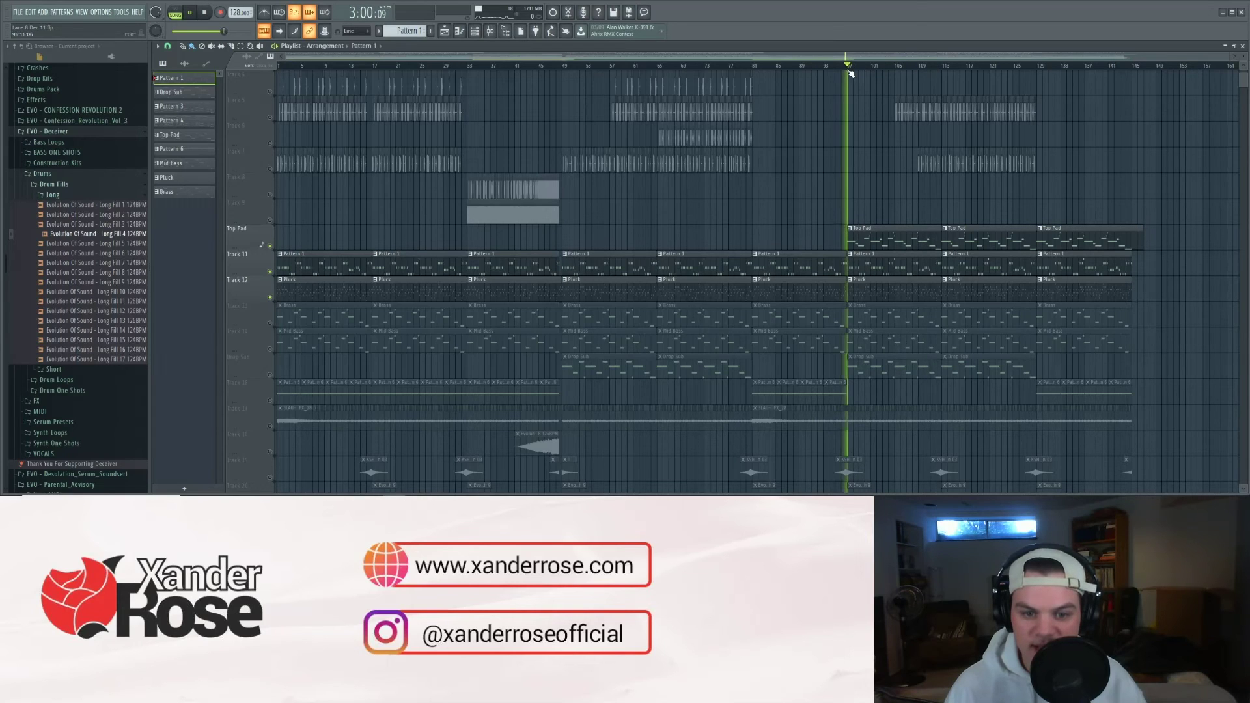
Step: Switch to the Top Pad pattern, stop playback, and open its Serum #4 synth from the channel rack
{"action": "left_click", "coordinate": [381, 31]}
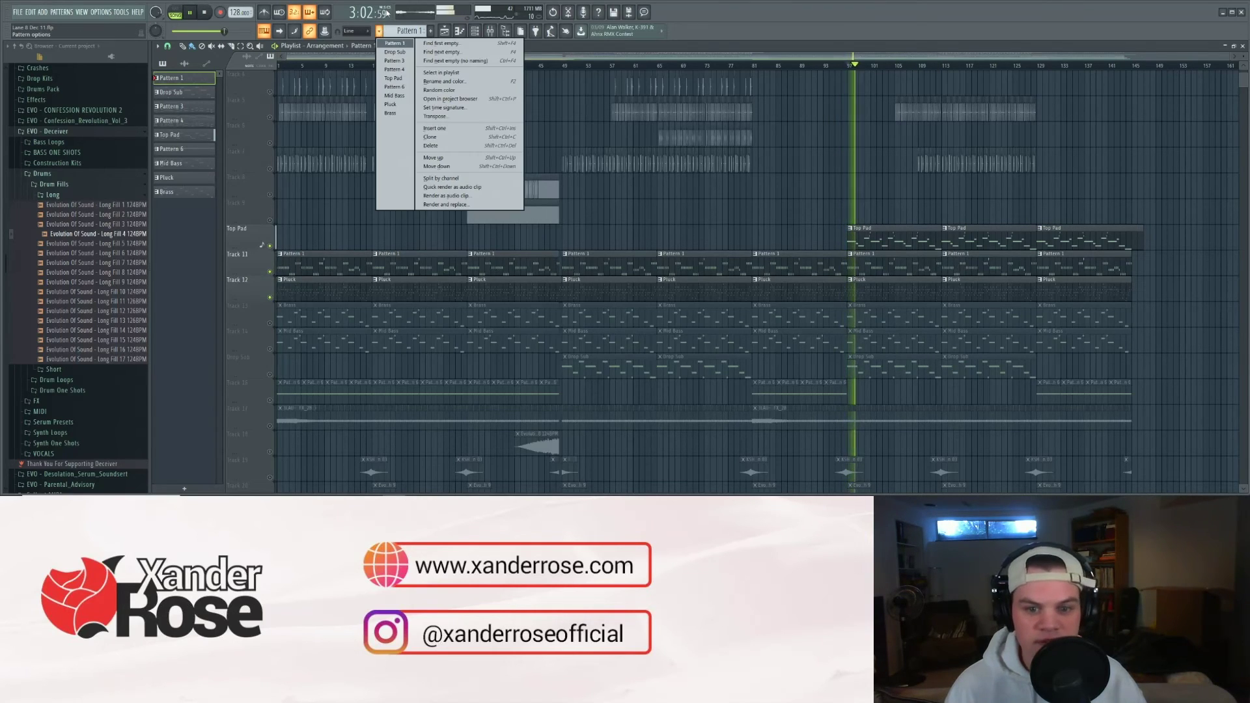
{"action": "left_click", "coordinate": [405, 78]}
{"action": "key", "text": "F6"}
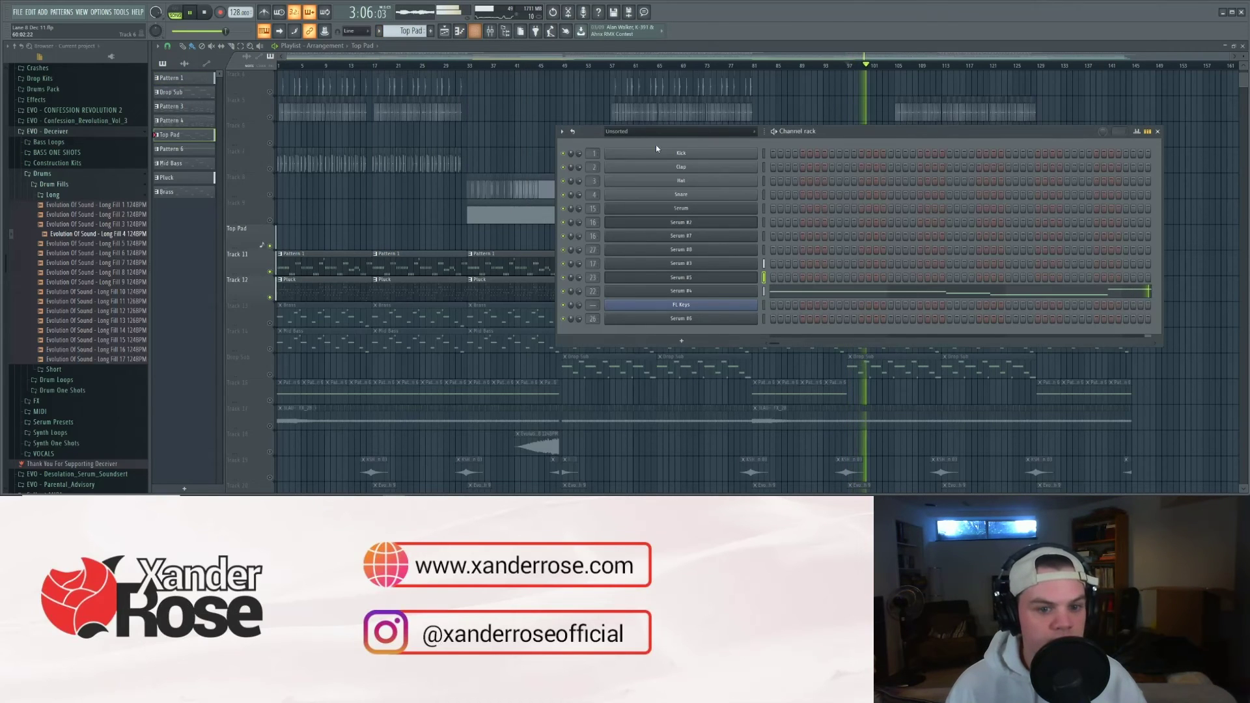
{"action": "key", "text": "space"}
{"action": "left_click_drag", "start_coordinate": [853, 140], "coordinate": [775, 140]}
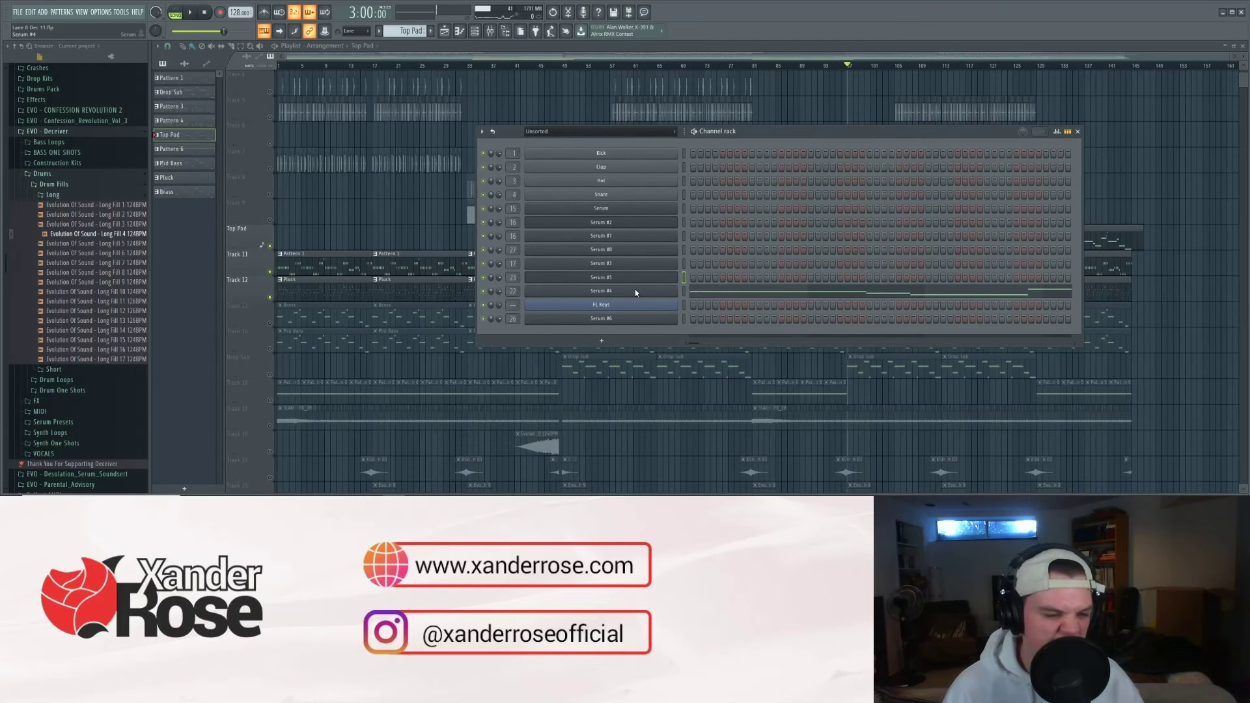
{"action": "left_click", "coordinate": [634, 290]}
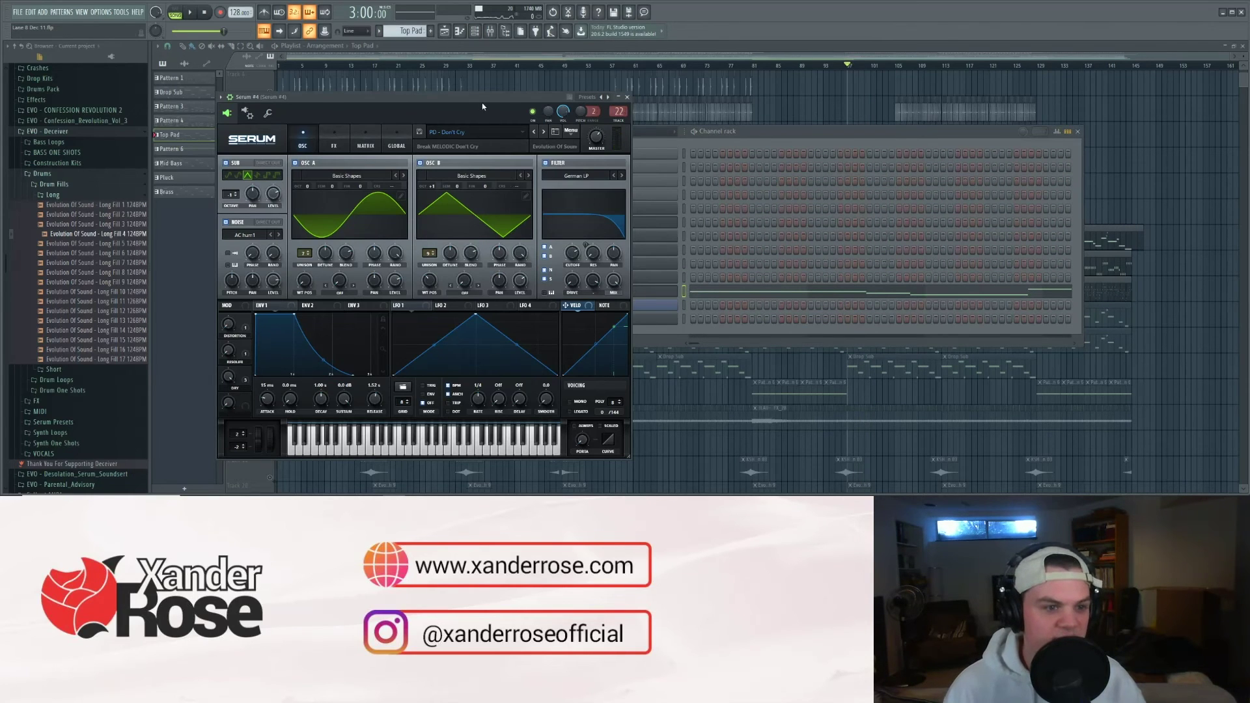
{"action": "left_click_drag", "start_coordinate": [489, 98], "coordinate": [570, 95]}
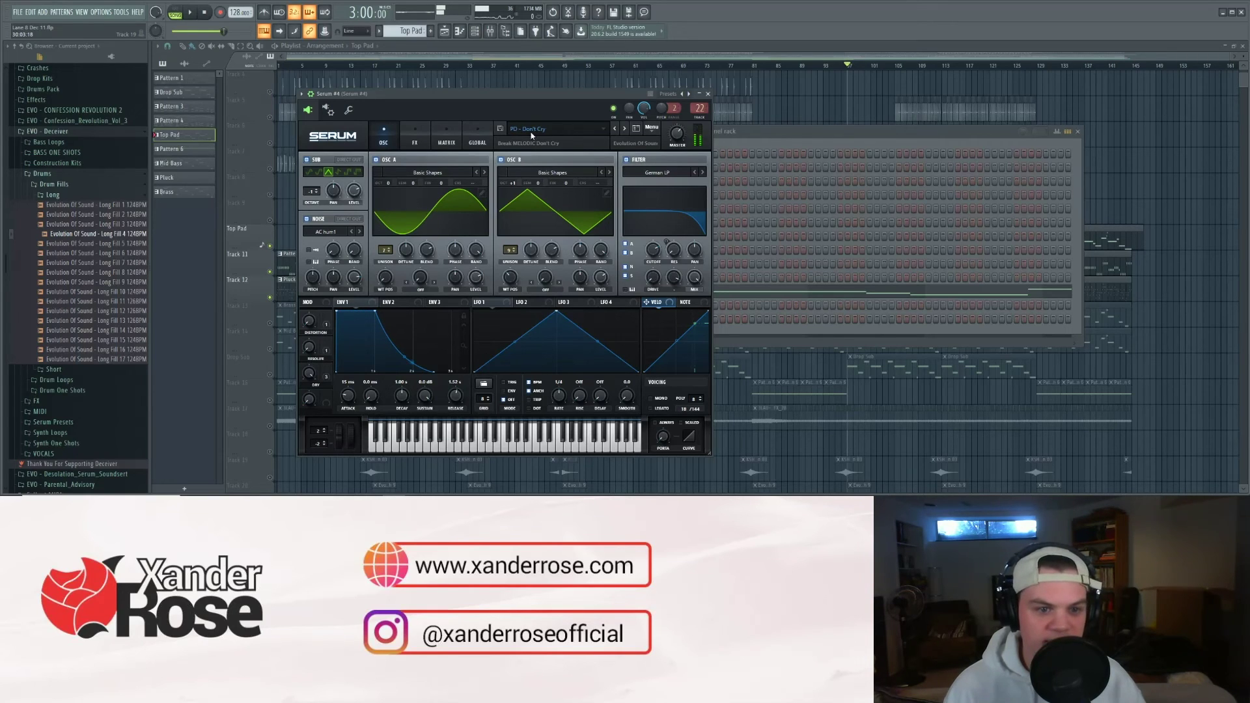
Step: Open the mixer, play the second drop, and solo the Serum #4 insert after checking the Serum #5 insert
{"action": "left_click", "coordinate": [490, 33]}
{"action": "key", "text": "space"}
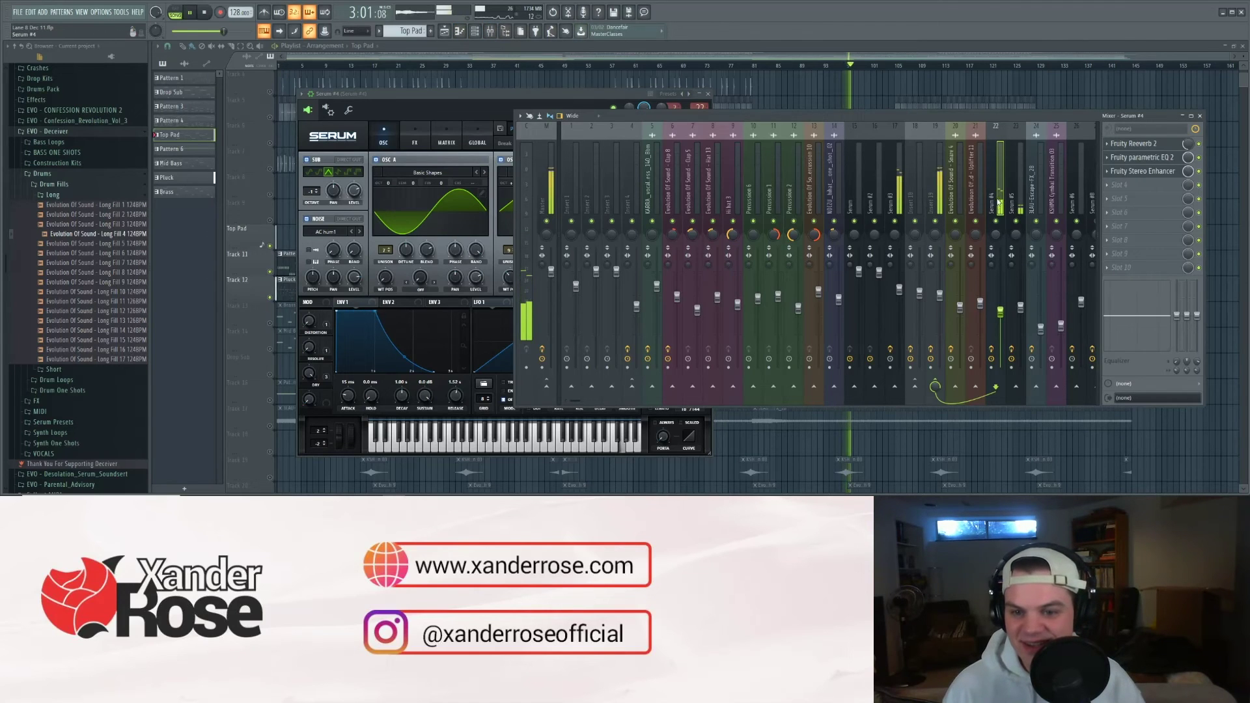
{"action": "left_click", "coordinate": [1019, 210]}
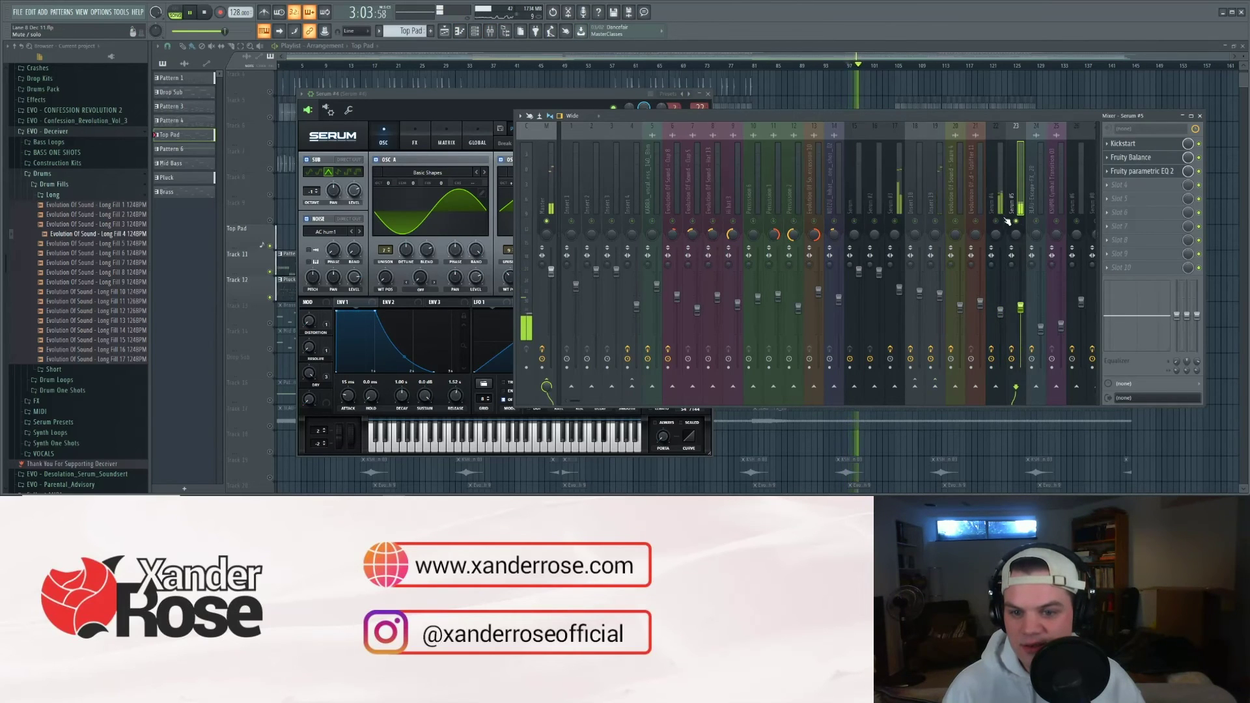
{"action": "left_click", "coordinate": [997, 223]}
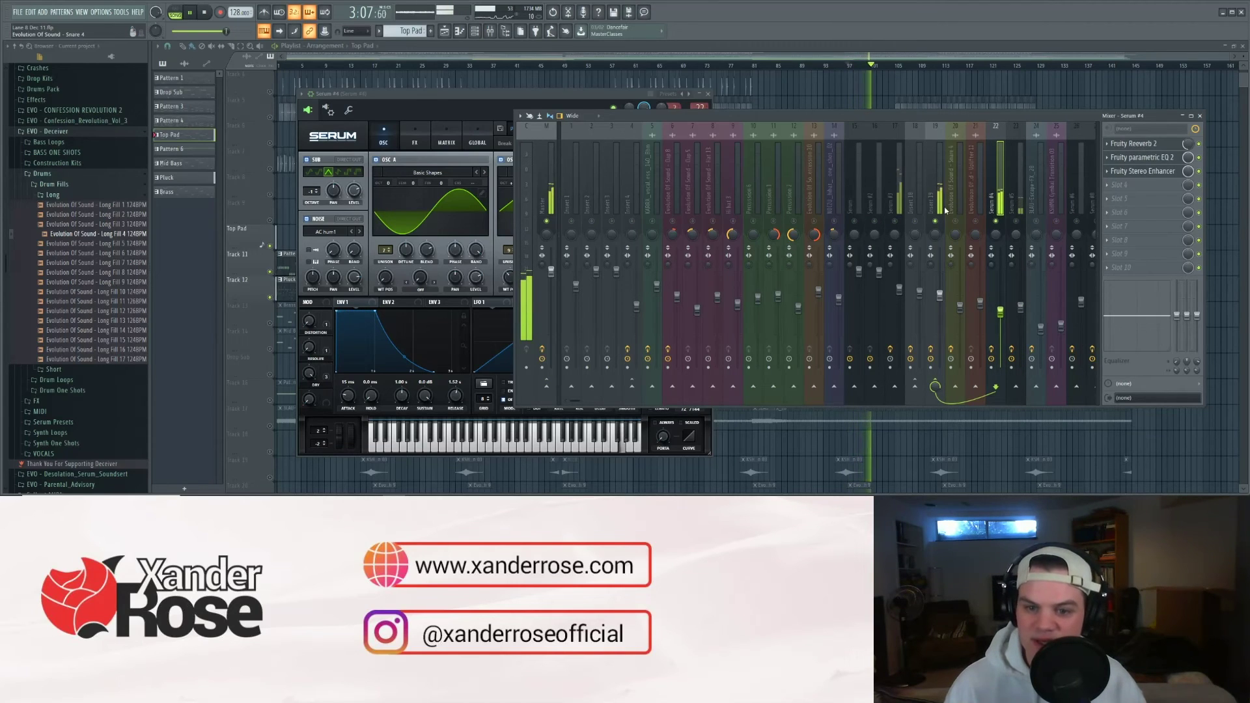
Step: View the Fruity Stereo Enhancer on the Serum #4 insert and return to the playlist
{"action": "left_click", "coordinate": [1143, 170]}
{"action": "left_click_drag", "start_coordinate": [255, 72], "coordinate": [531, 117]}
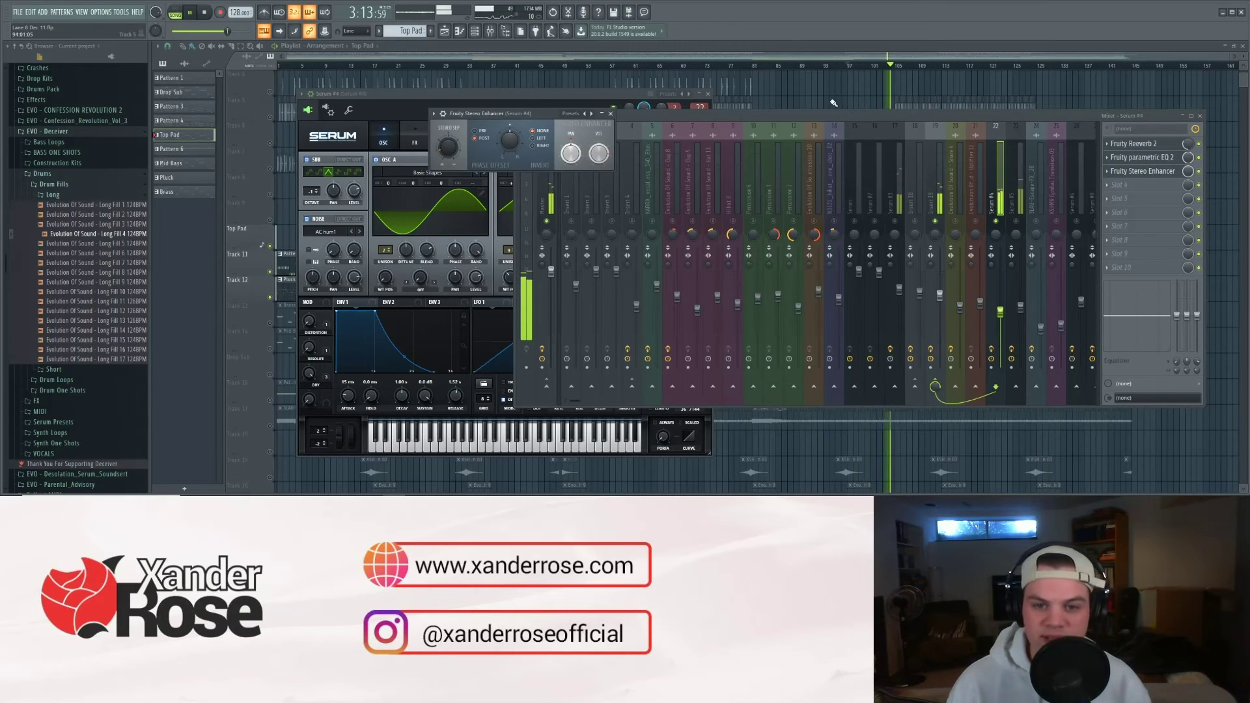
{"action": "left_click", "coordinate": [941, 224]}
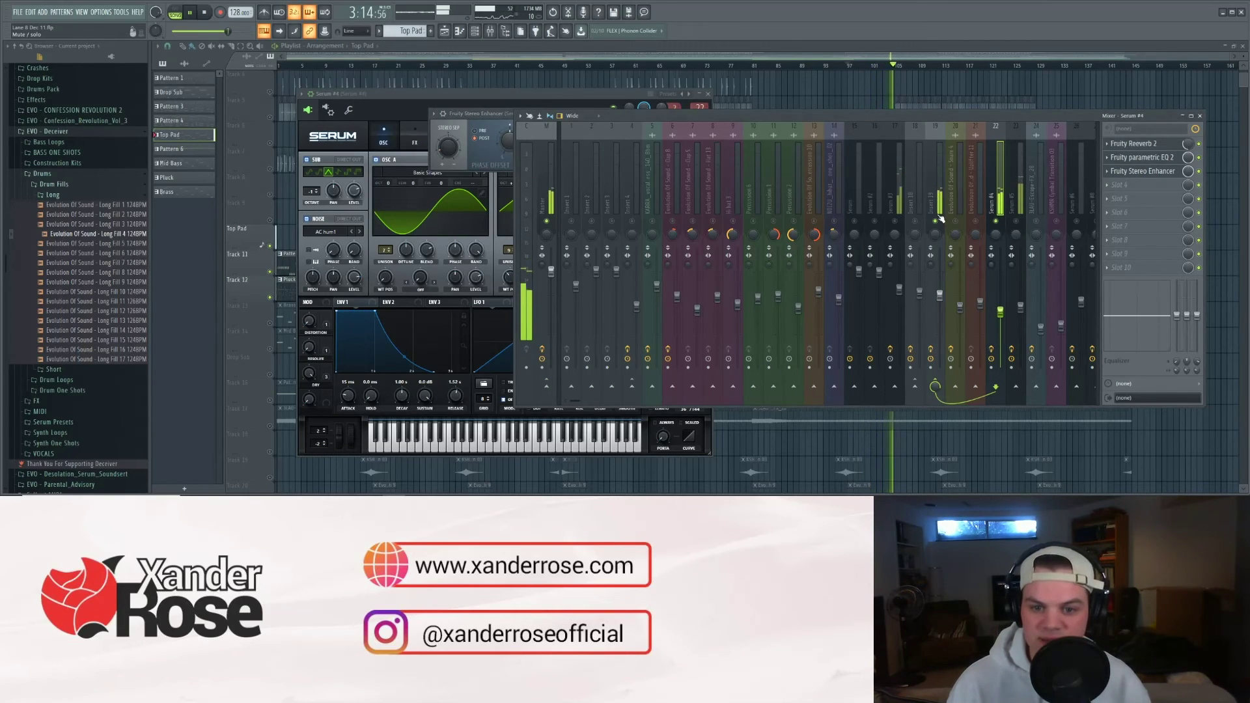
{"action": "left_click", "coordinate": [924, 49]}
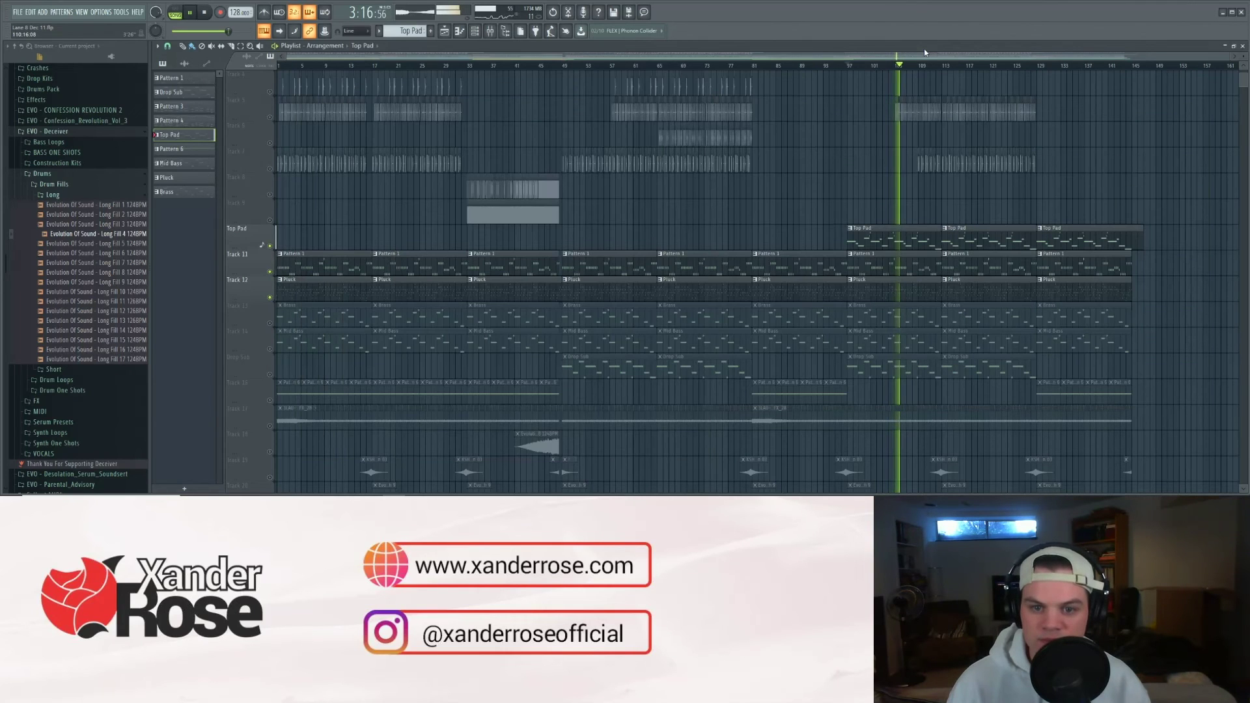
Step: Stop playback and reactivate all playlist tracks from the Top Pad track
{"action": "key", "text": "space"}
{"action": "right_click", "coordinate": [271, 246]}
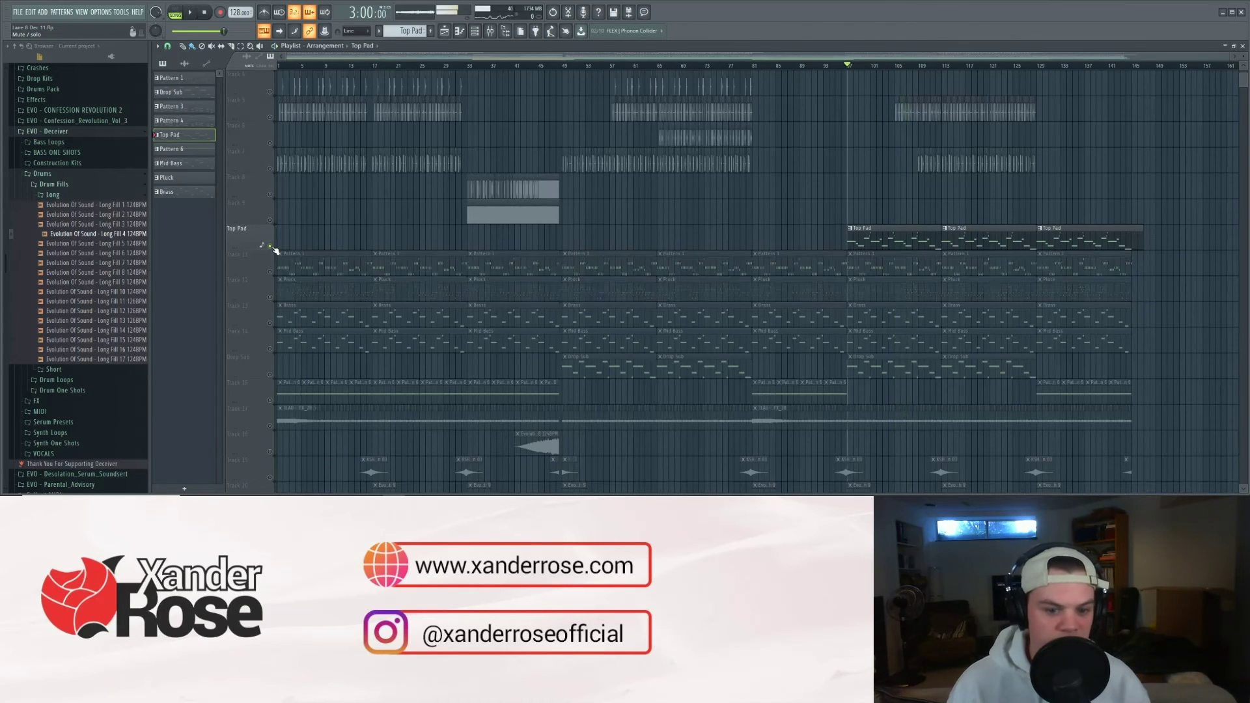
{"action": "scroll", "coordinate": [463, 409], "scroll_direction": "down", "scroll_amount": 5}
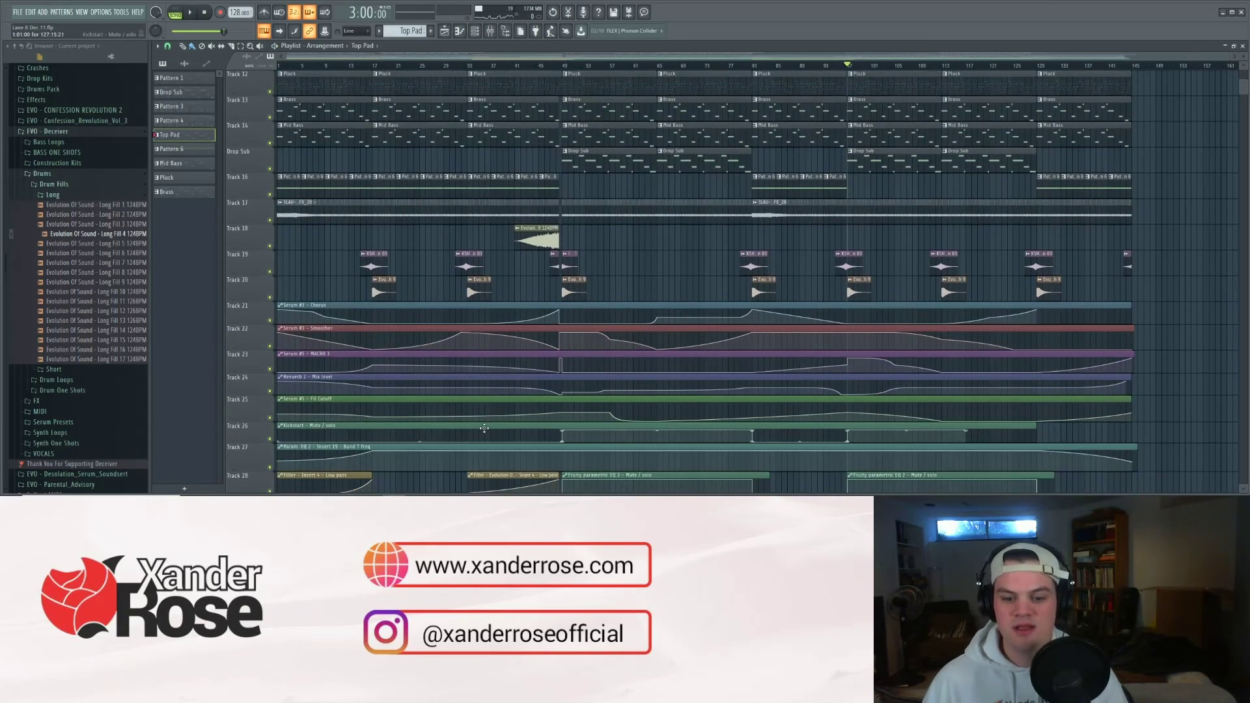
Step: Move the playhead to the arrangement's start, then near the first drop, and finally to the second drop at 3:00
{"action": "scroll", "coordinate": [463, 409], "scroll_direction": "down", "scroll_amount": 4}
{"action": "scroll", "coordinate": [580, 341], "scroll_direction": "up", "scroll_amount": 5}
{"action": "scroll", "coordinate": [580, 341], "scroll_direction": "up", "scroll_amount": 10}
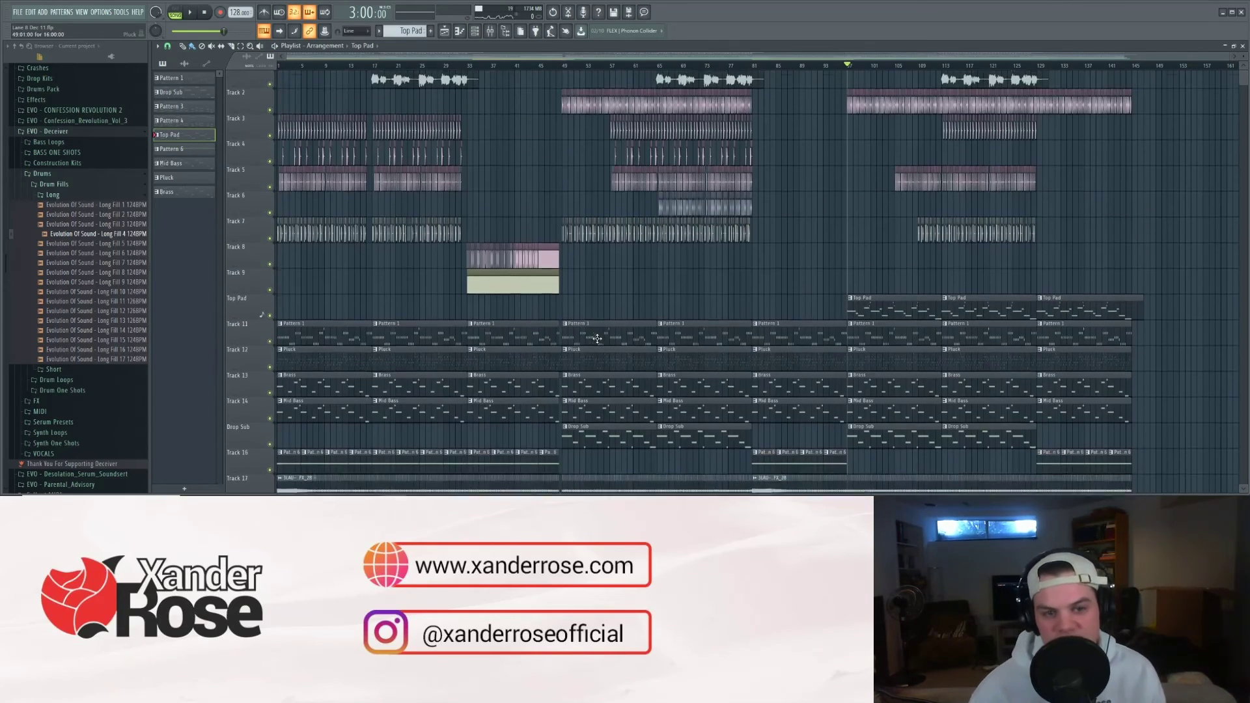
{"action": "left_click", "coordinate": [280, 65]}
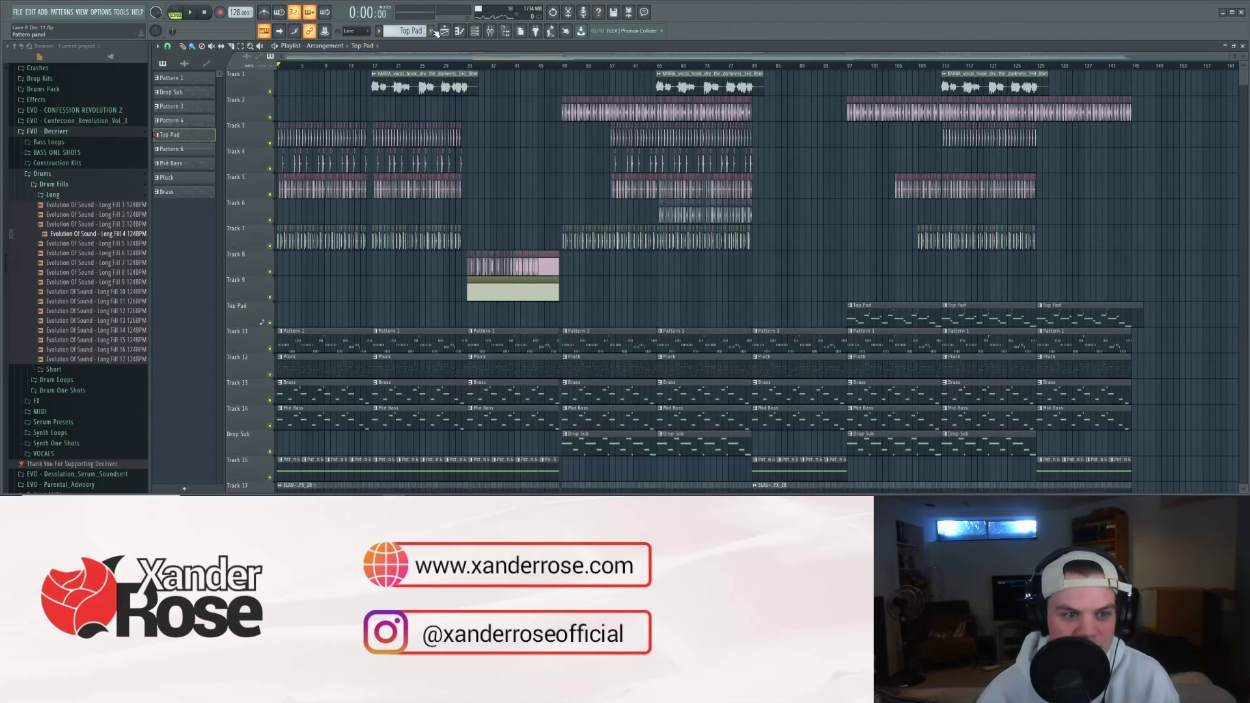
{"action": "left_click", "coordinate": [559, 67]}
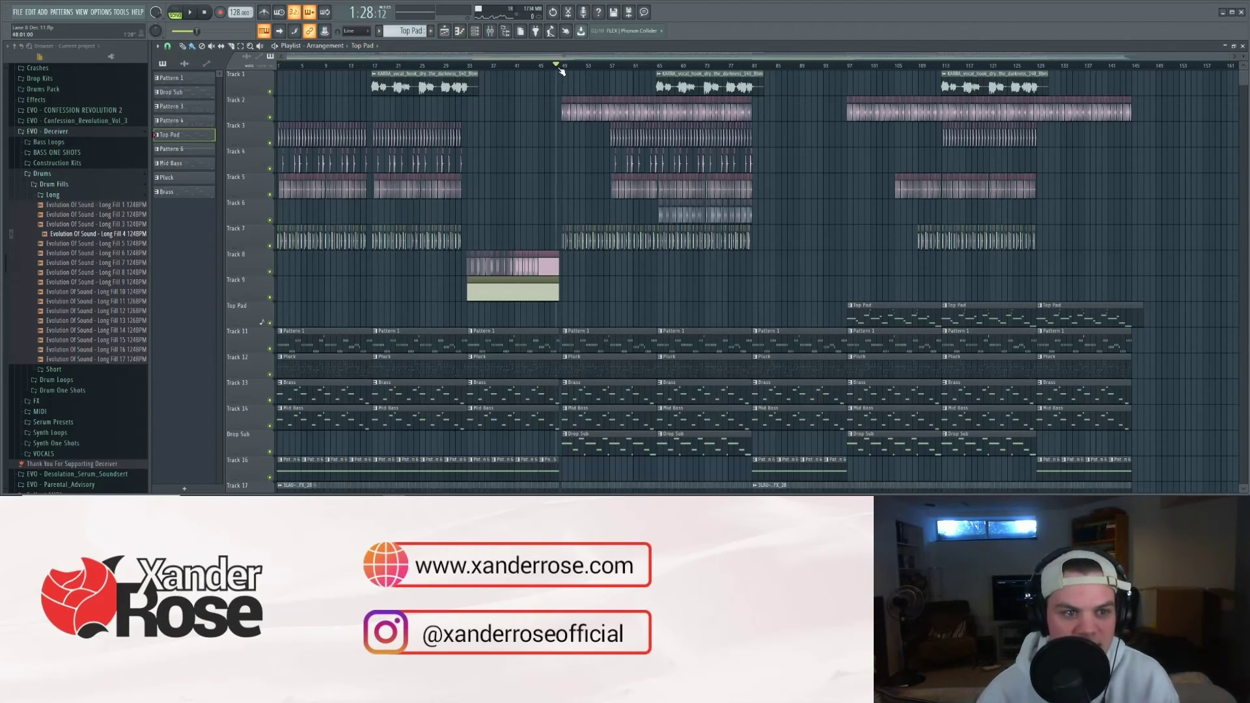
{"action": "left_click", "coordinate": [847, 65]}
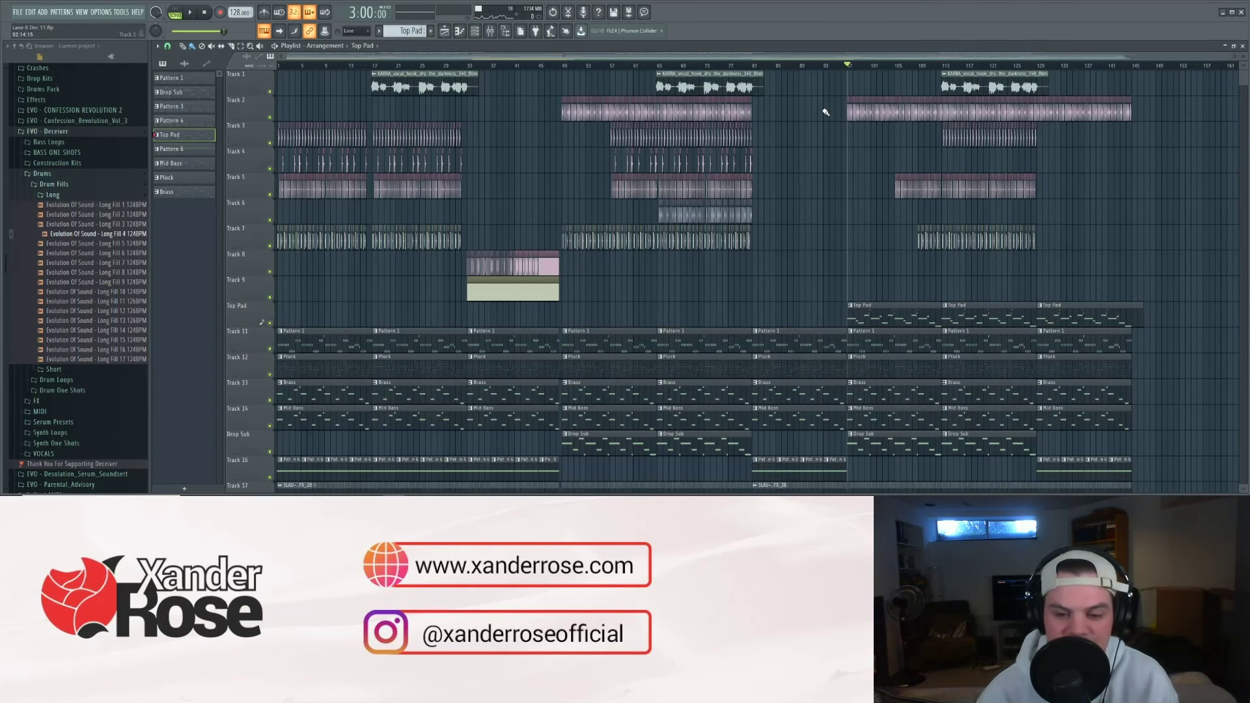
Step: Play the second drop with all tracks active while reviewing the pattern, effects and automation tracks, and stop playback
{"action": "scroll", "coordinate": [825, 112], "scroll_direction": "down", "scroll_amount": 3}
{"action": "key", "text": "space"}
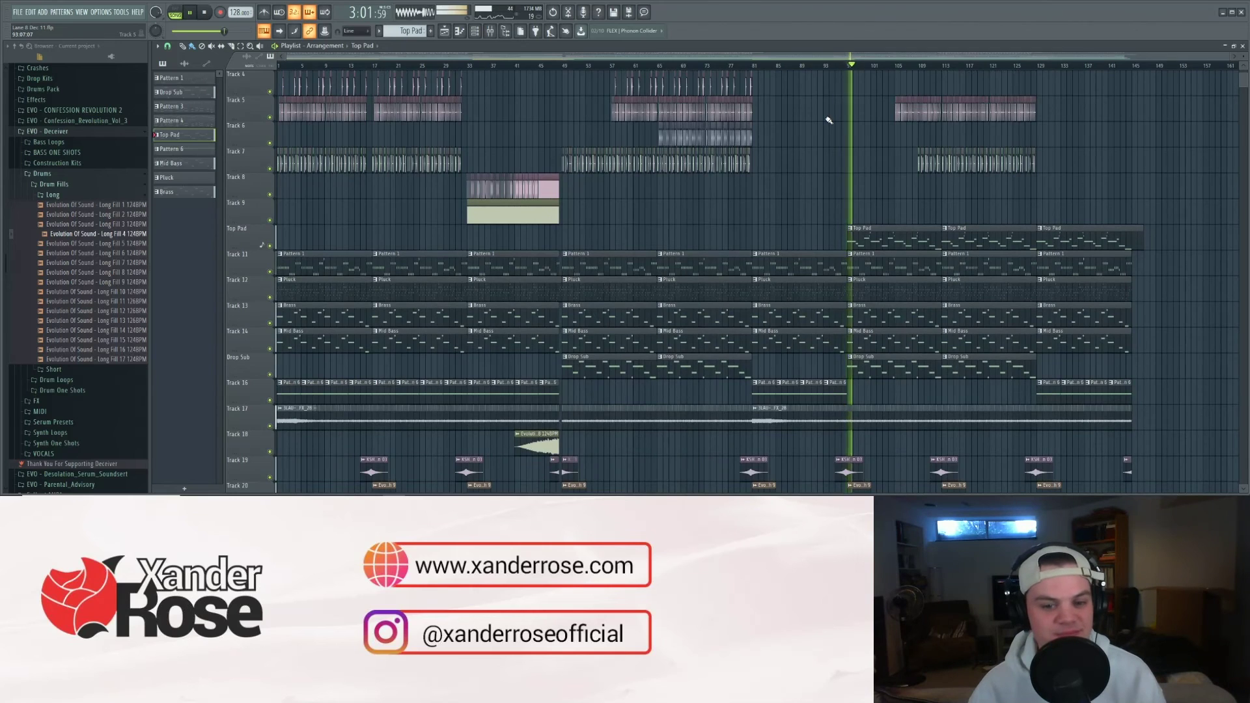
{"action": "scroll", "coordinate": [829, 121], "scroll_direction": "down", "scroll_amount": 3}
{"action": "scroll", "coordinate": [829, 120], "scroll_direction": "down", "scroll_amount": 2}
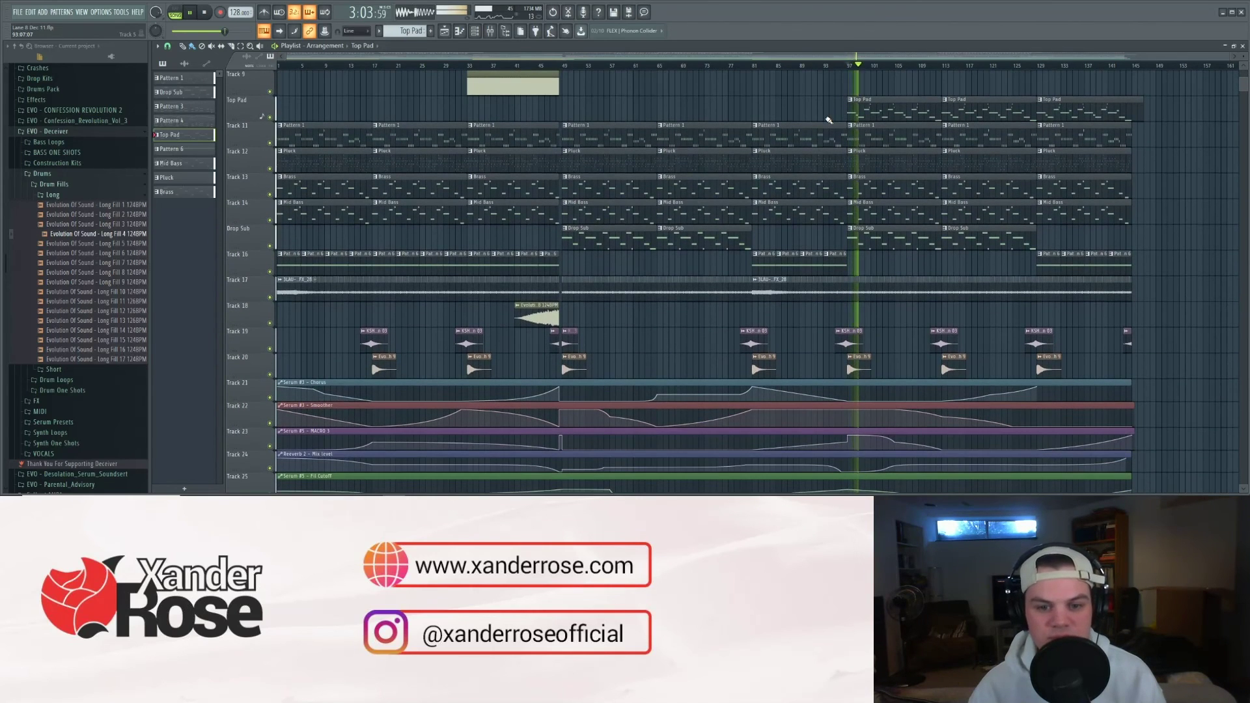
{"action": "scroll", "coordinate": [829, 121], "scroll_direction": "down", "scroll_amount": 3}
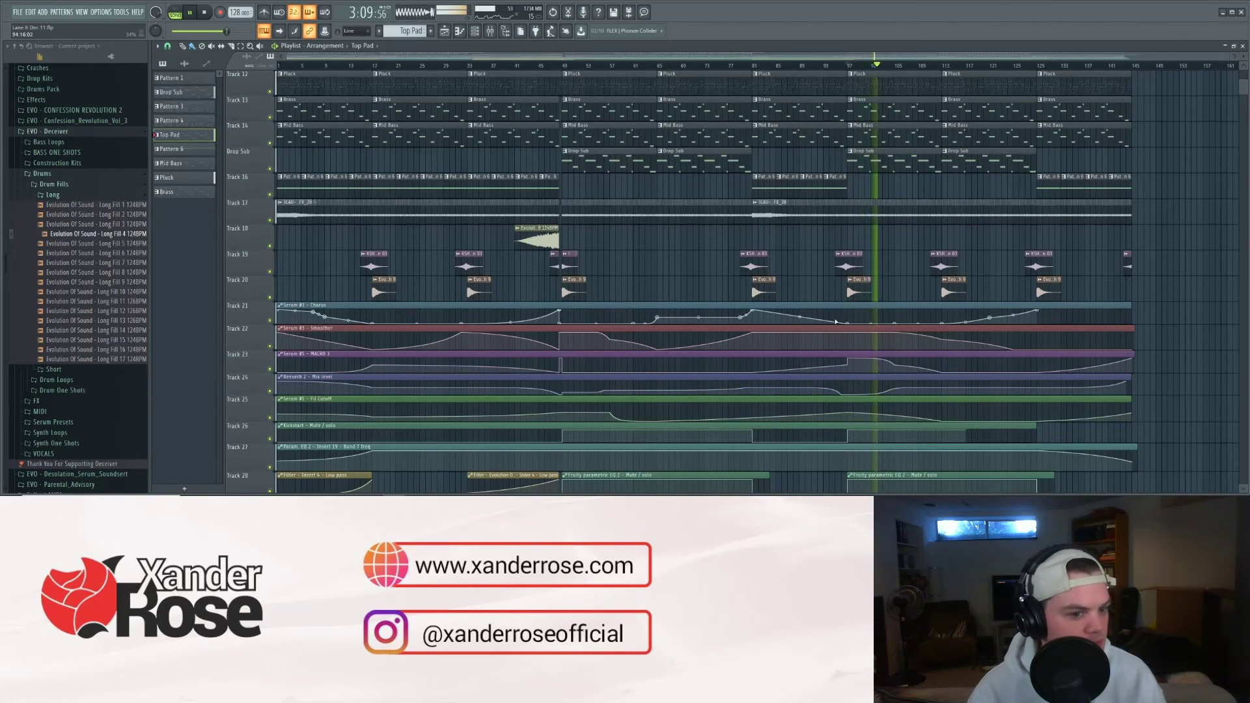
{"action": "scroll", "coordinate": [691, 383], "scroll_direction": "up", "scroll_amount": 7}
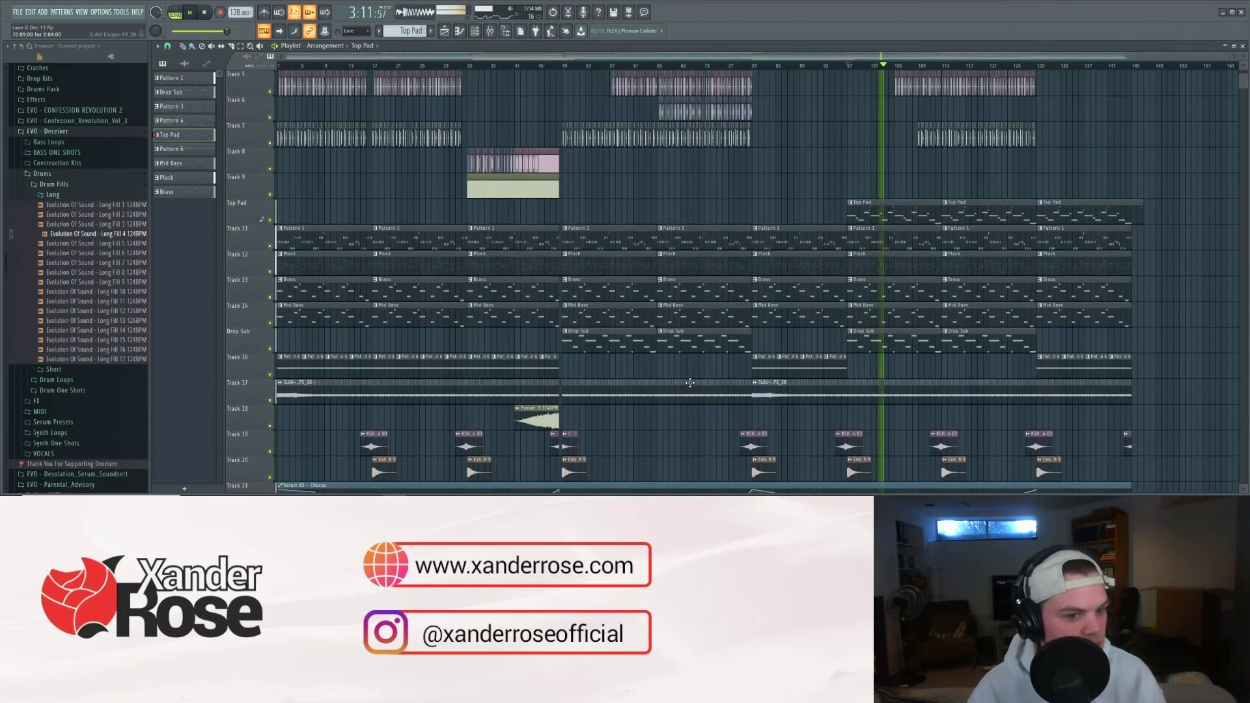
{"action": "key", "text": "space"}
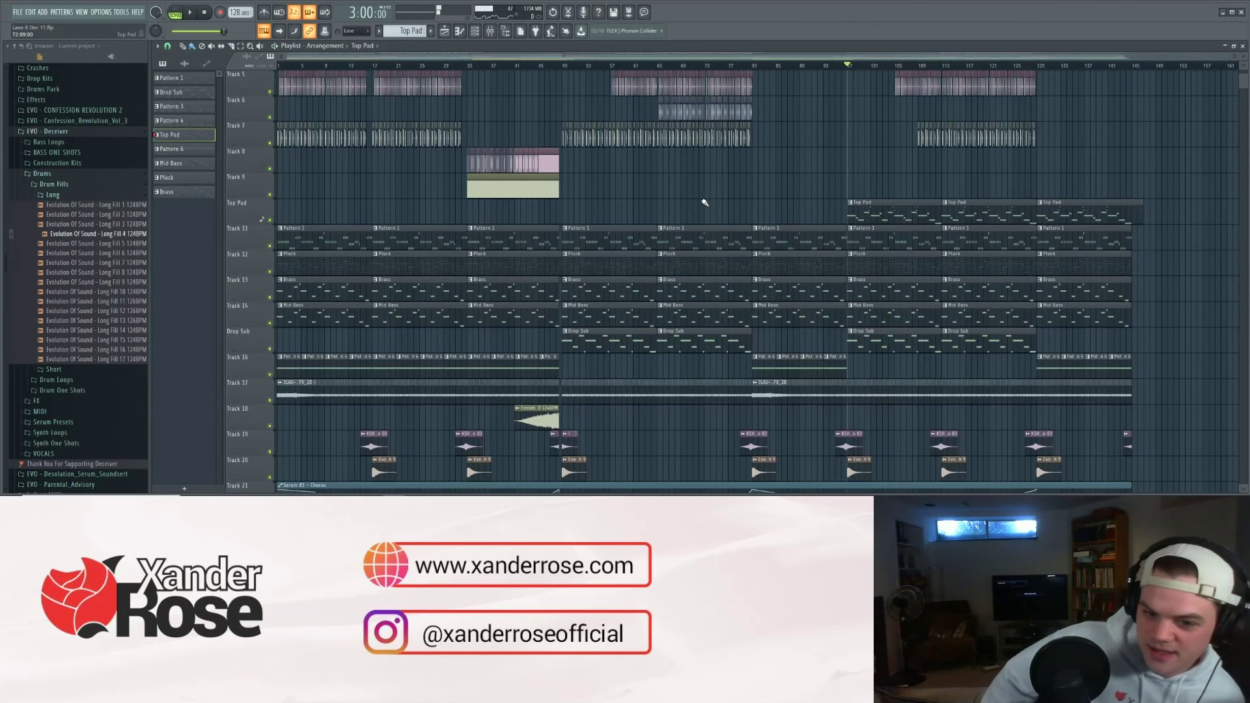
{"action": "scroll", "coordinate": [896, 345], "scroll_direction": "up", "scroll_amount": 1}
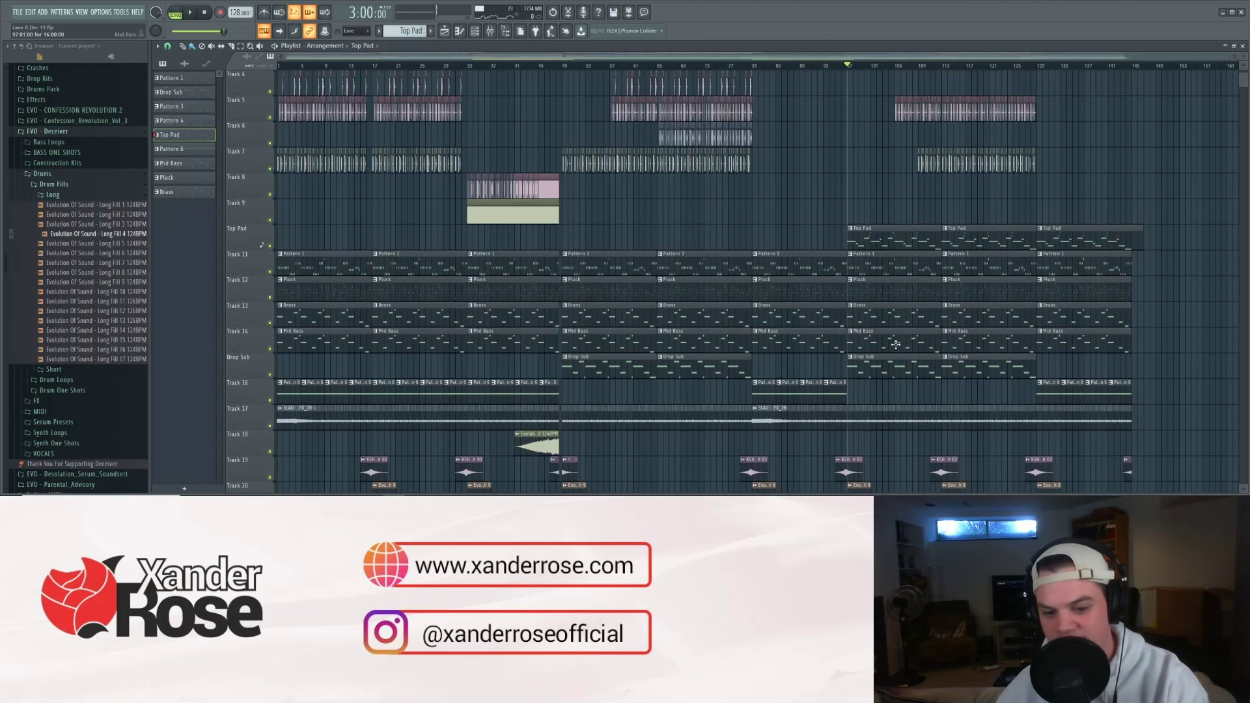
{"action": "scroll", "coordinate": [896, 344], "scroll_direction": "down", "scroll_amount": 10}
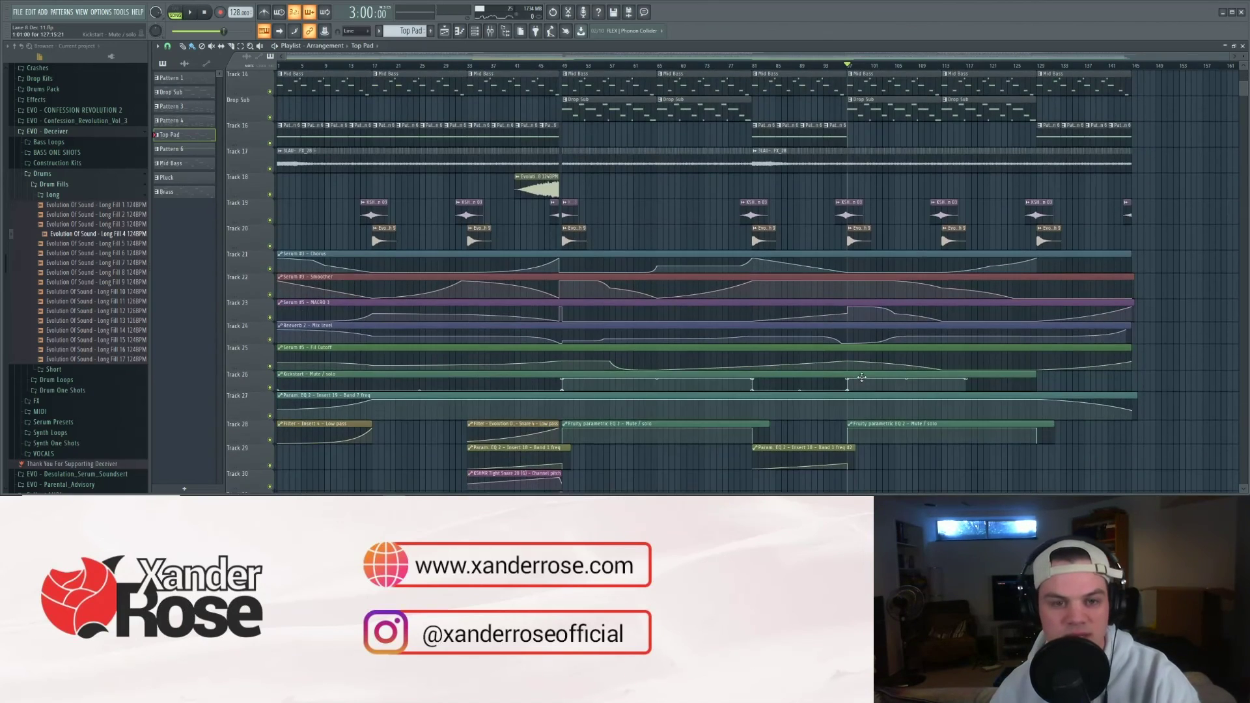
{"action": "scroll", "coordinate": [861, 377], "scroll_direction": "up", "scroll_amount": 13}
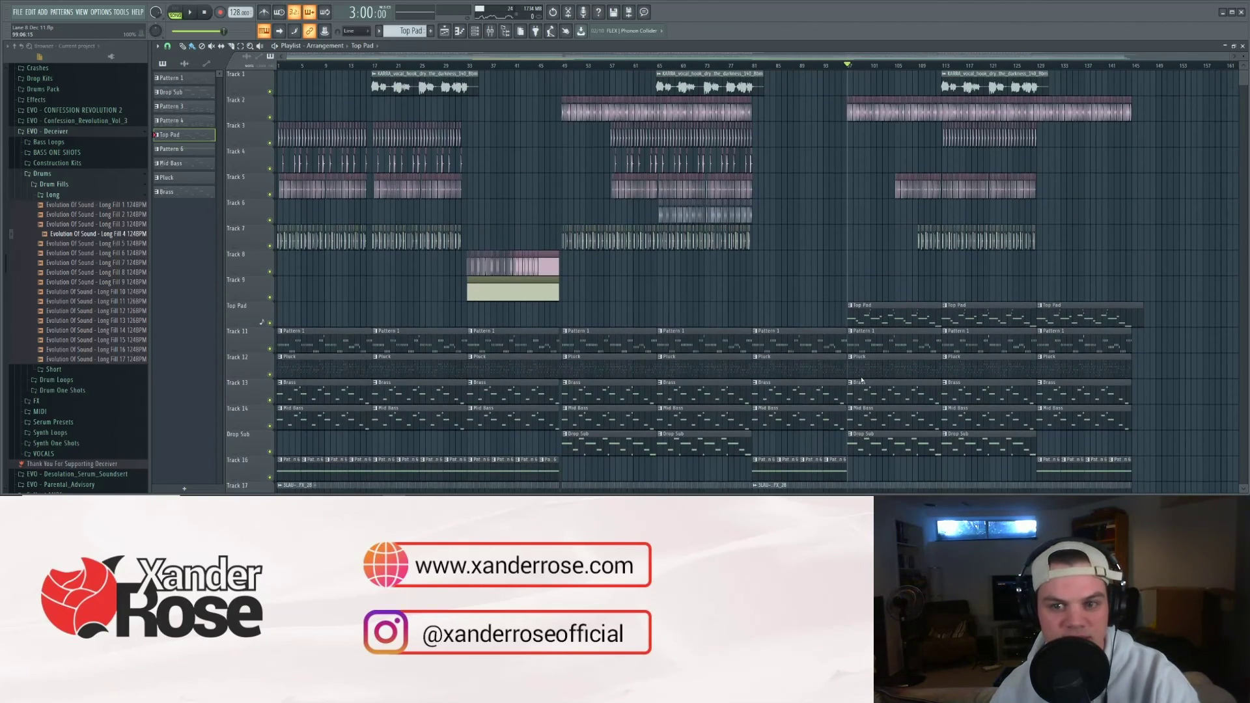
{"action": "scroll", "coordinate": [861, 377], "scroll_direction": "down", "scroll_amount": 5}
{"action": "scroll", "coordinate": [872, 377], "scroll_direction": "up", "scroll_amount": 5}
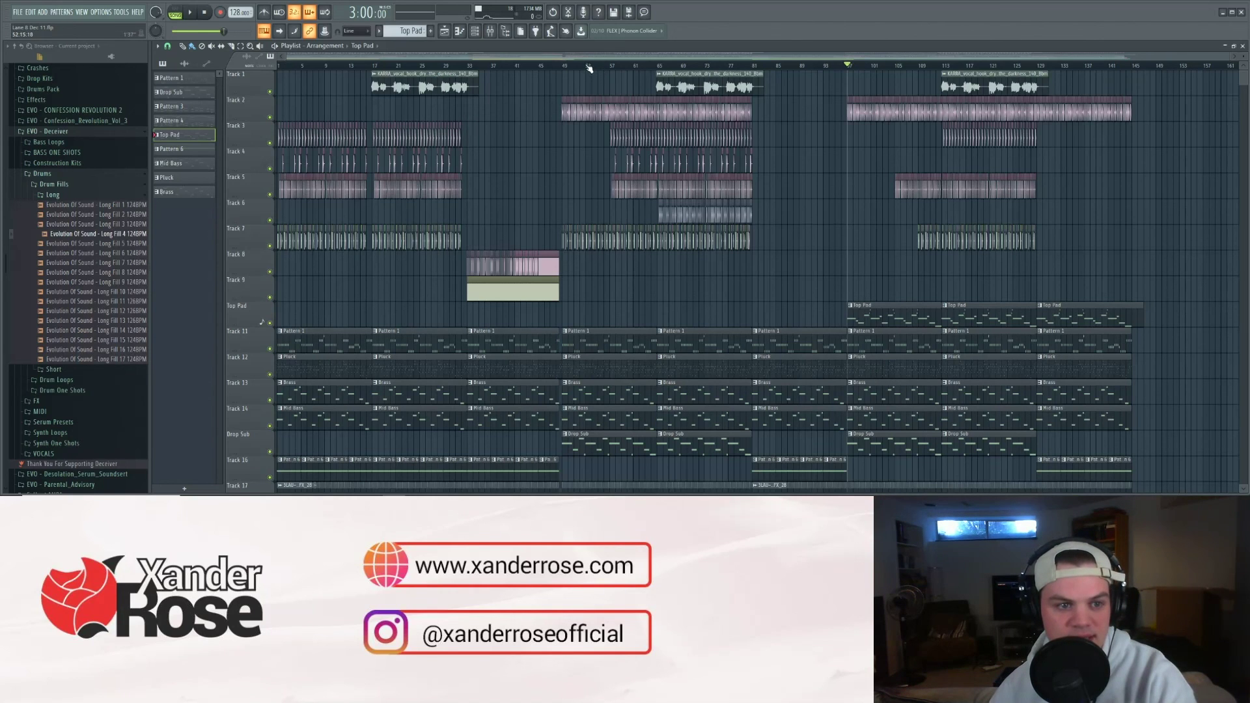
{"action": "left_click_drag", "start_coordinate": [580, 56], "coordinate": [642, 48]}
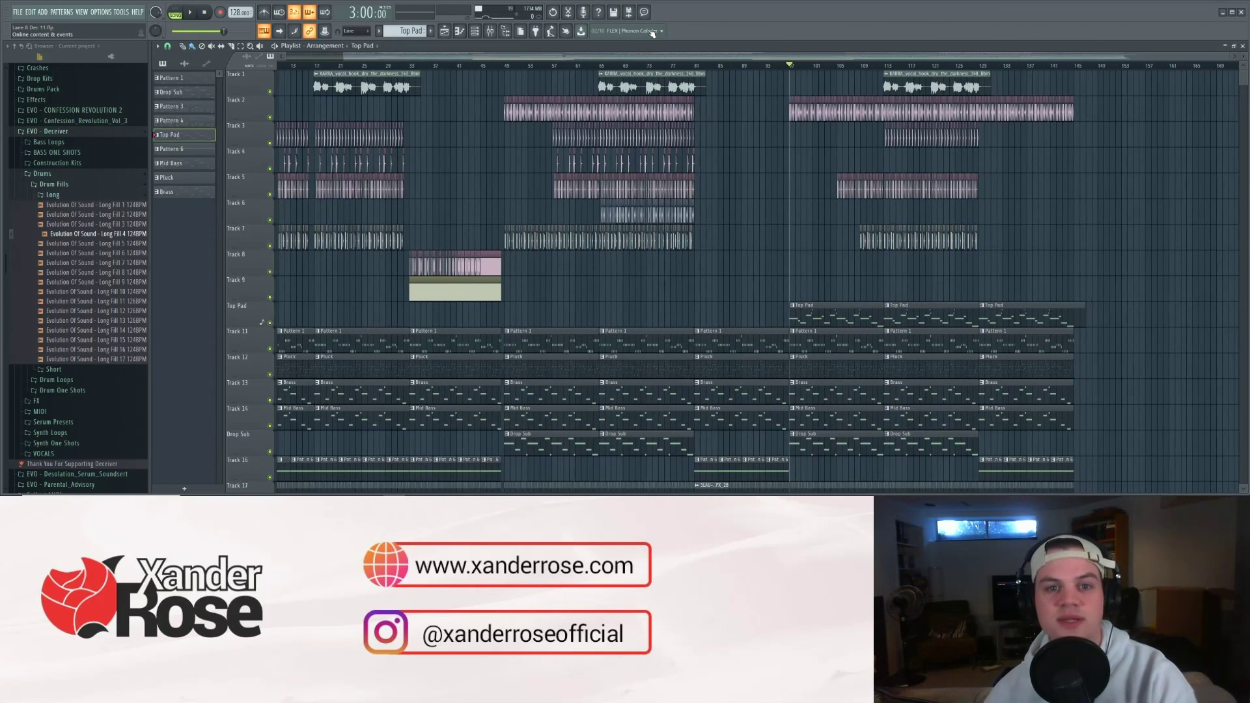